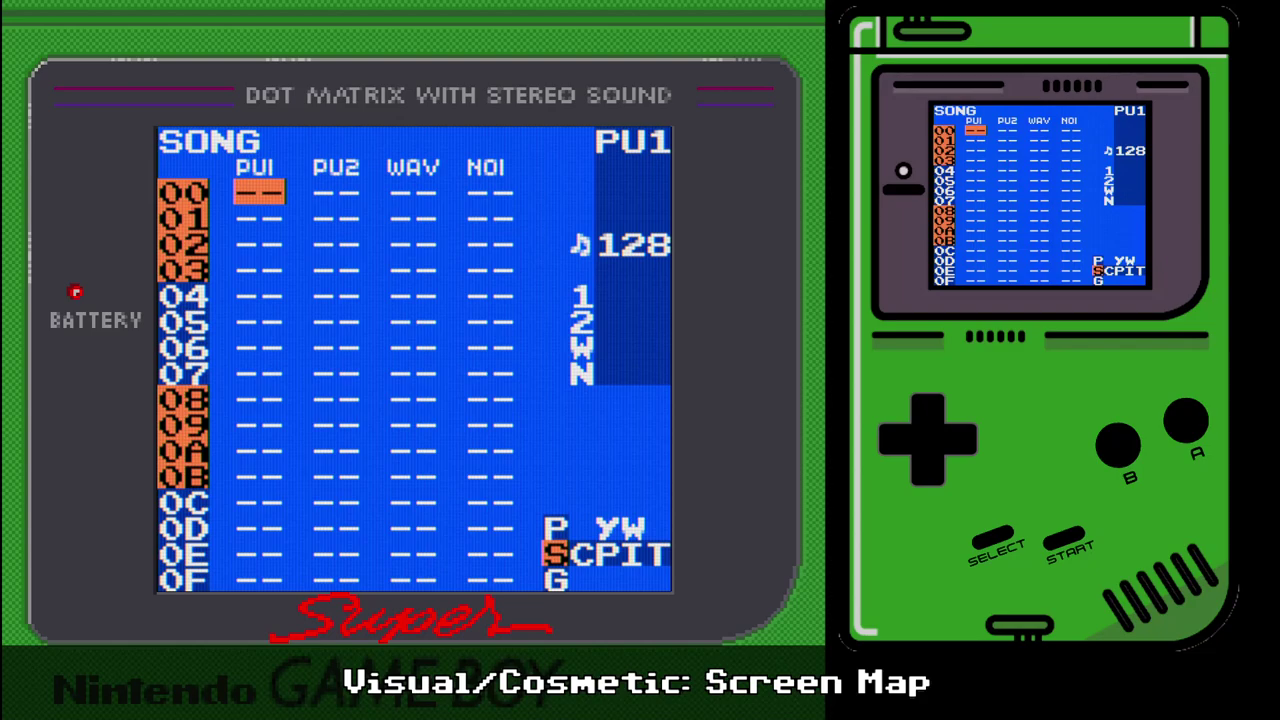
- Insert chain 00 in row 00 of the PU1 channel and open that chain
key(s)
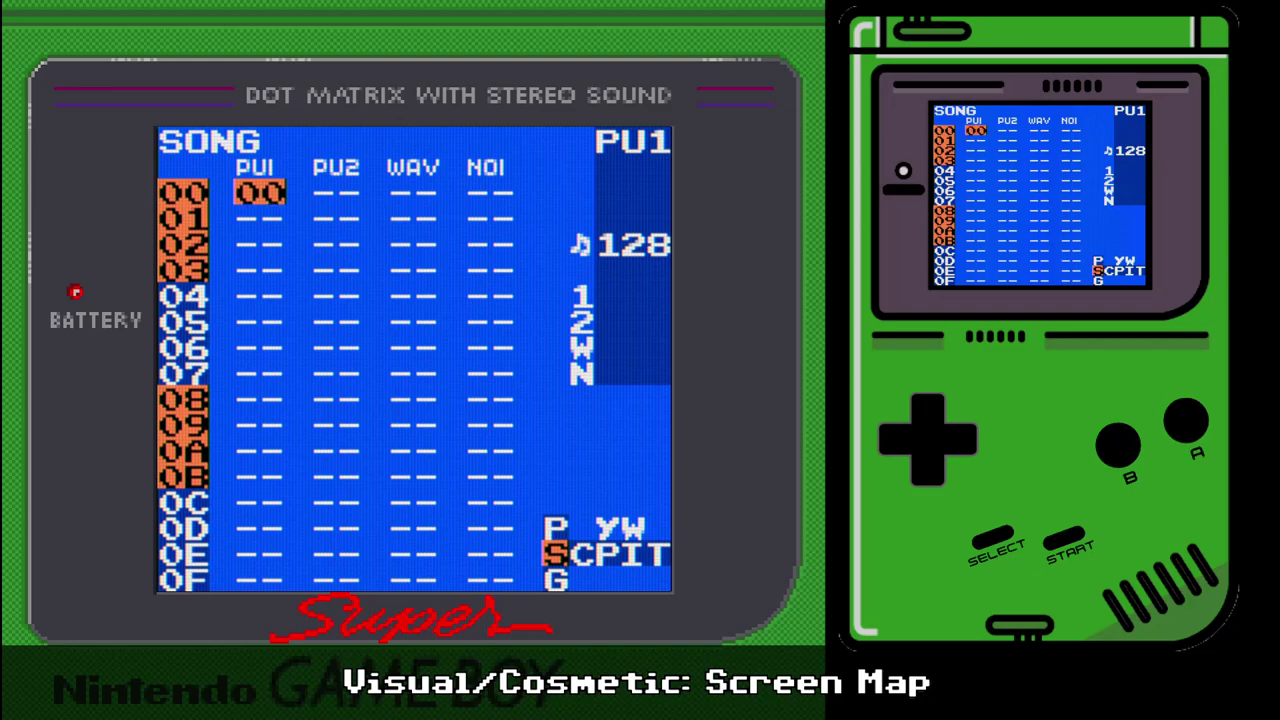
key(shift)
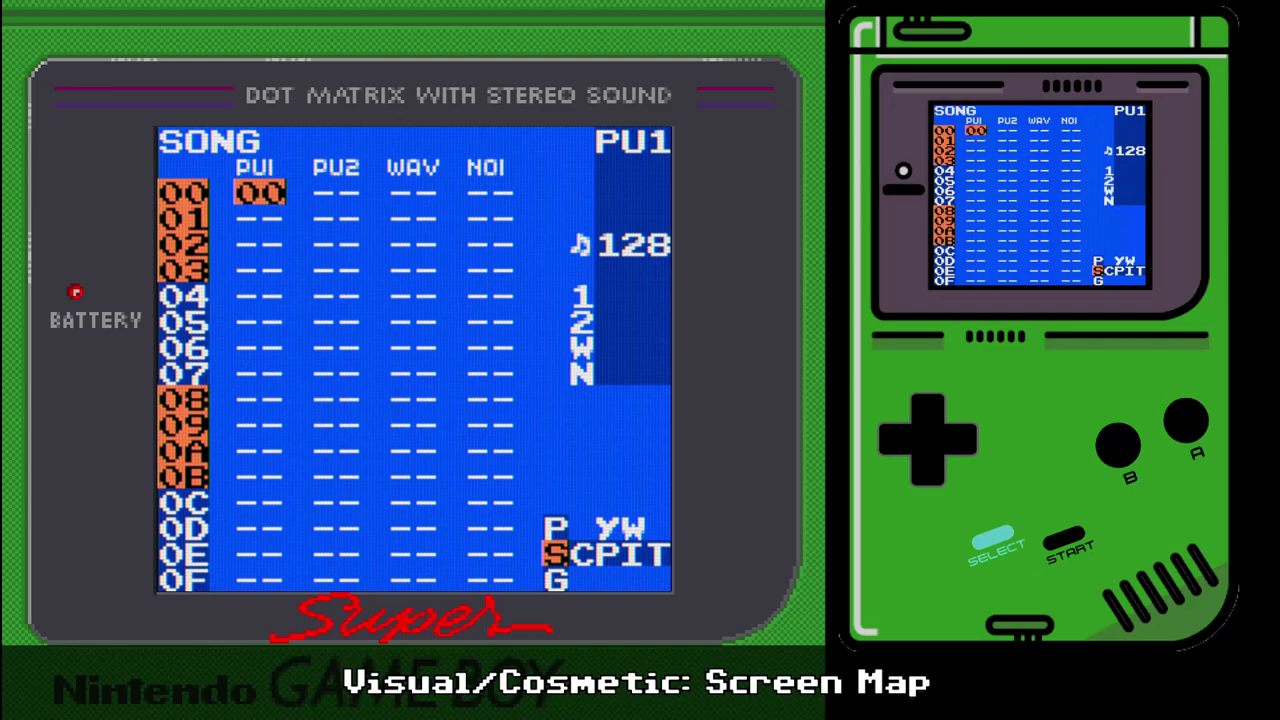
key(shift+Up)
key(shift+Down)
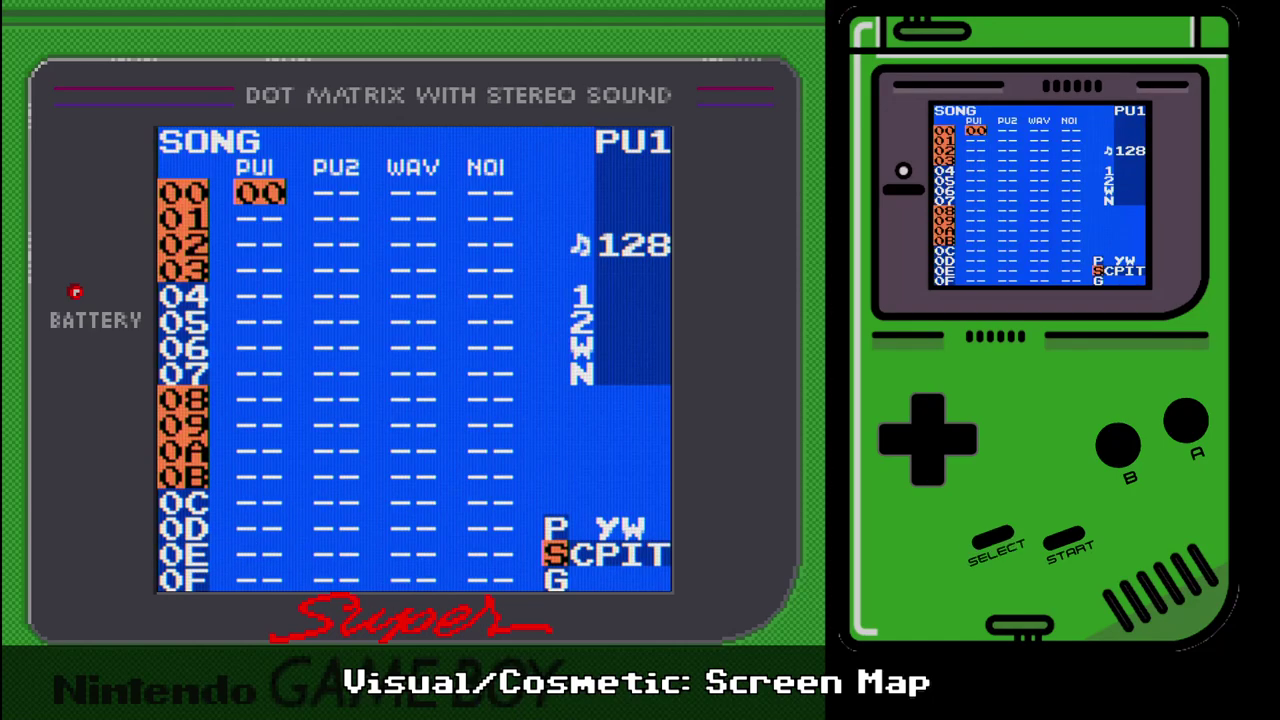
key(shift)
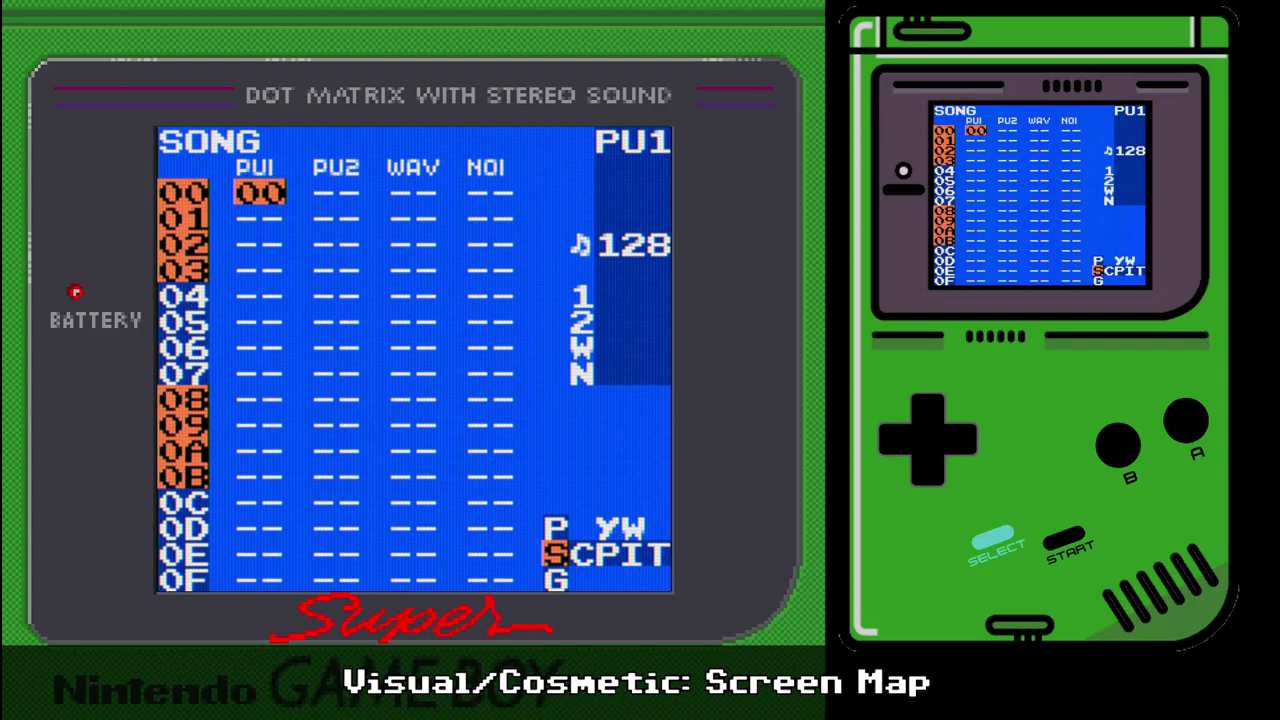
key(shift+Right)
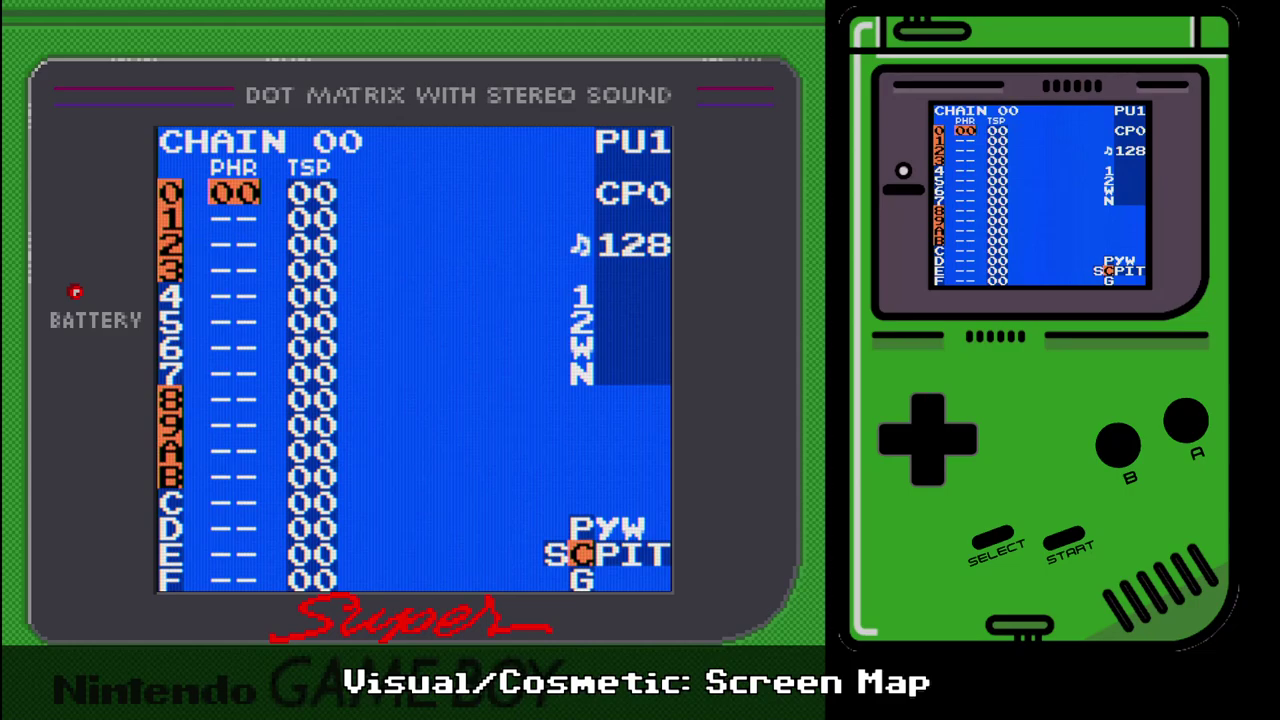
- Visit the project screen from both the song and chain screens to compare its placement in the screen map
key(shift)
key(shift+Left)
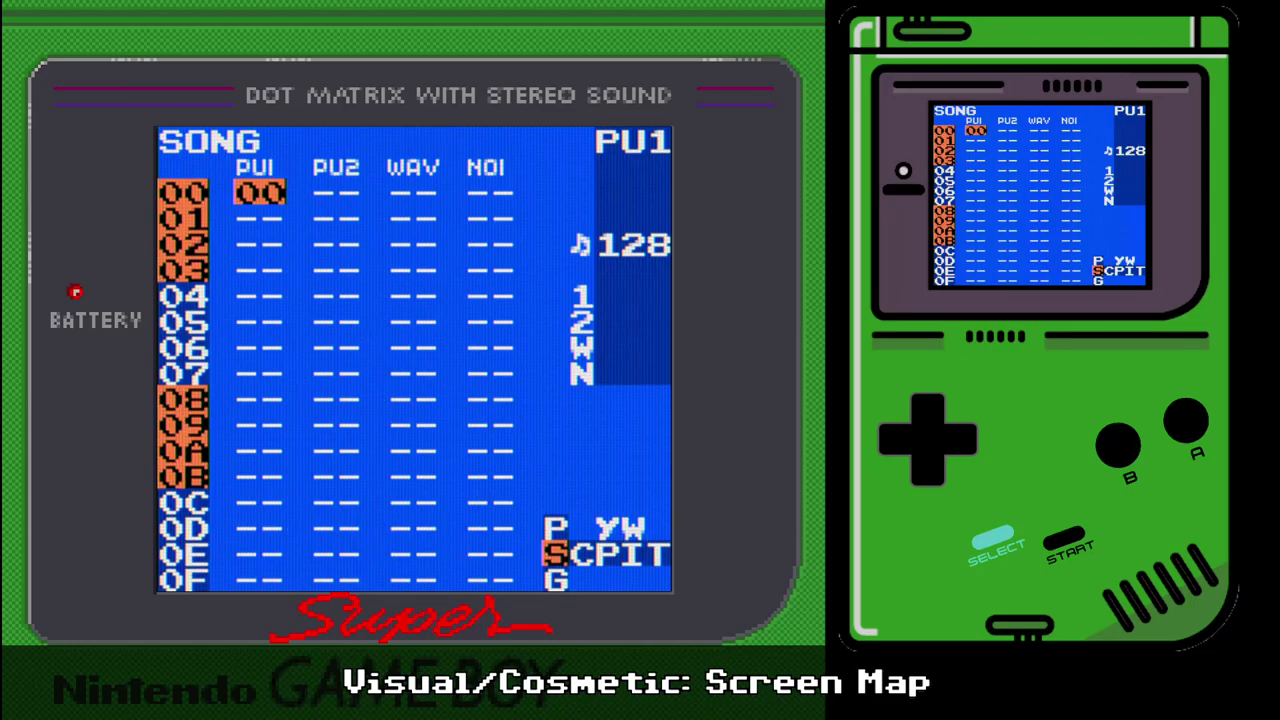
key(shift+Up)
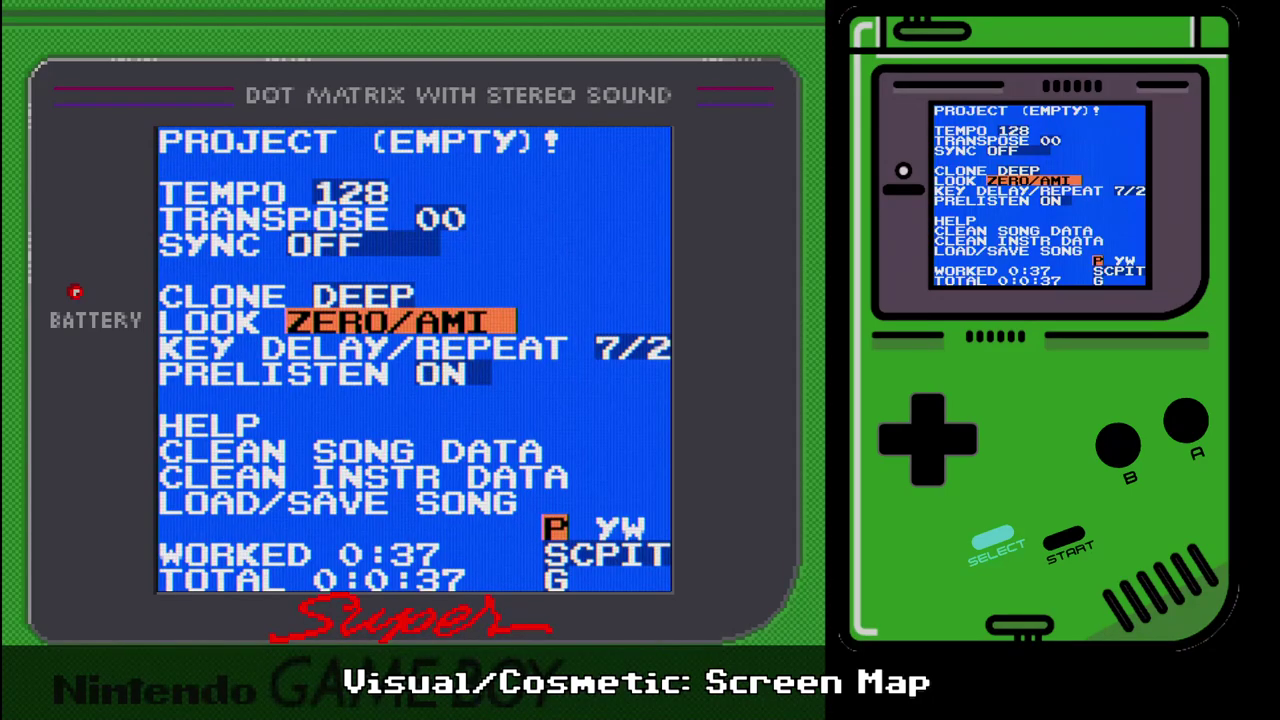
key(shift+Down)
key(shift+Right)
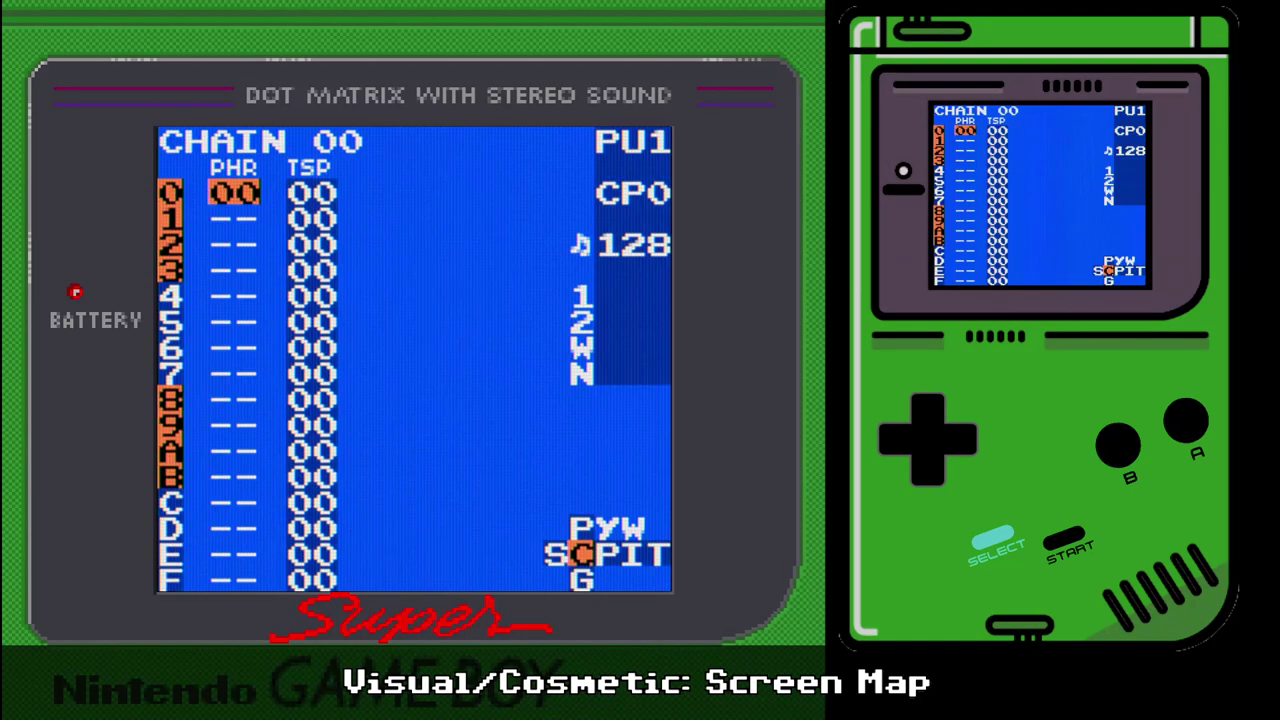
key(shift+Up)
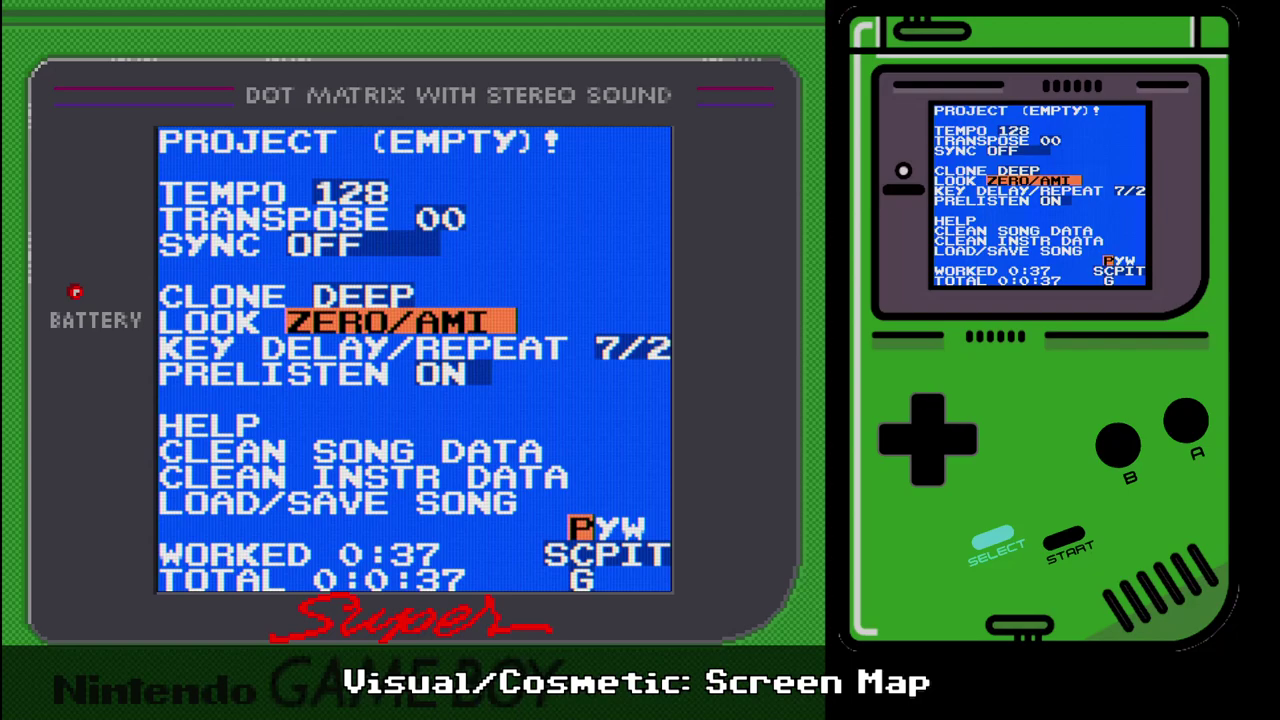
key(shift+Down)
key(shift+Left)
key(shift+Up)
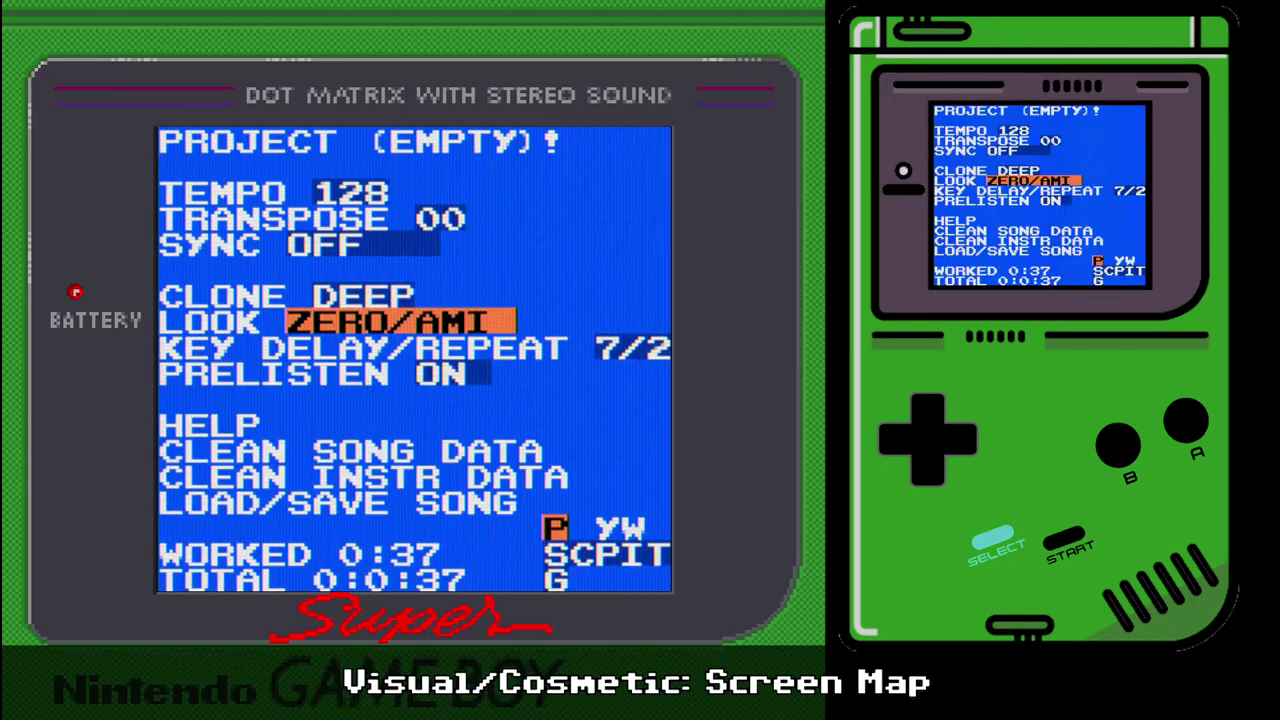
- Go through the song screen to chain 00 and reopen the project screen from there
key(Right)
key(Right)
key(Right)
key(Right)
key(shift+Down)
key(shift+Right)
key(shift+Up)
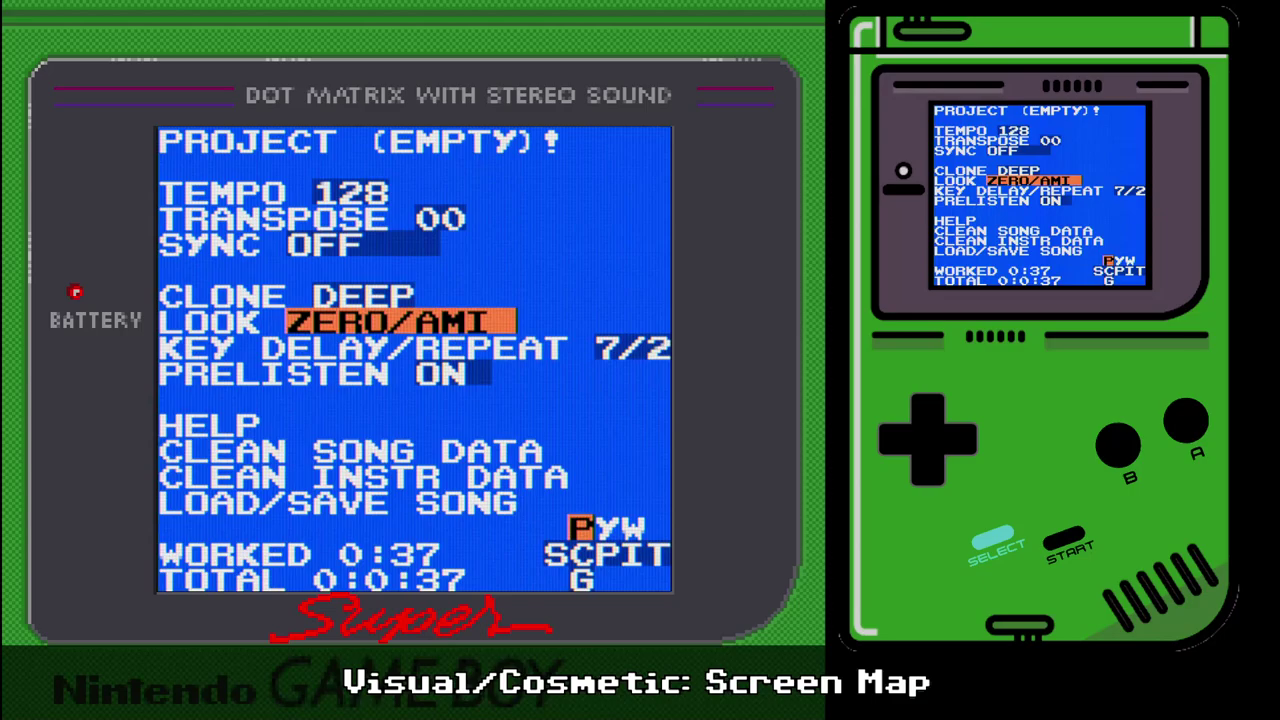
- Step across the synth and wave screens from the project screen, and return to chain 00
key(shift+Right)
key(shift+Left)
key(shift+Down)
key(shift+Up)
key(shift+Right)
key(shift+Right)
key(shift+Left)
key(shift+Left)
key(shift+Down)
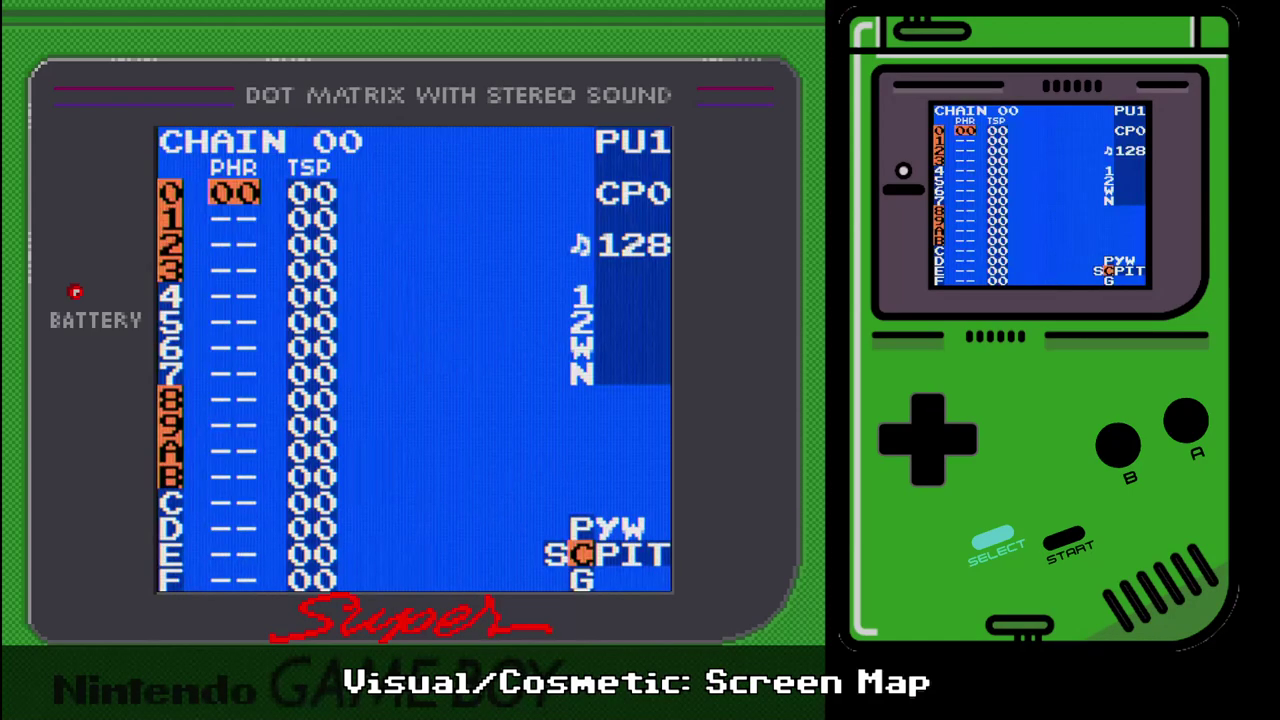
- Check the project screen from the song screen, and go through the chain and phrase to instrument 00
key(shift+Left)
key(shift+Up)
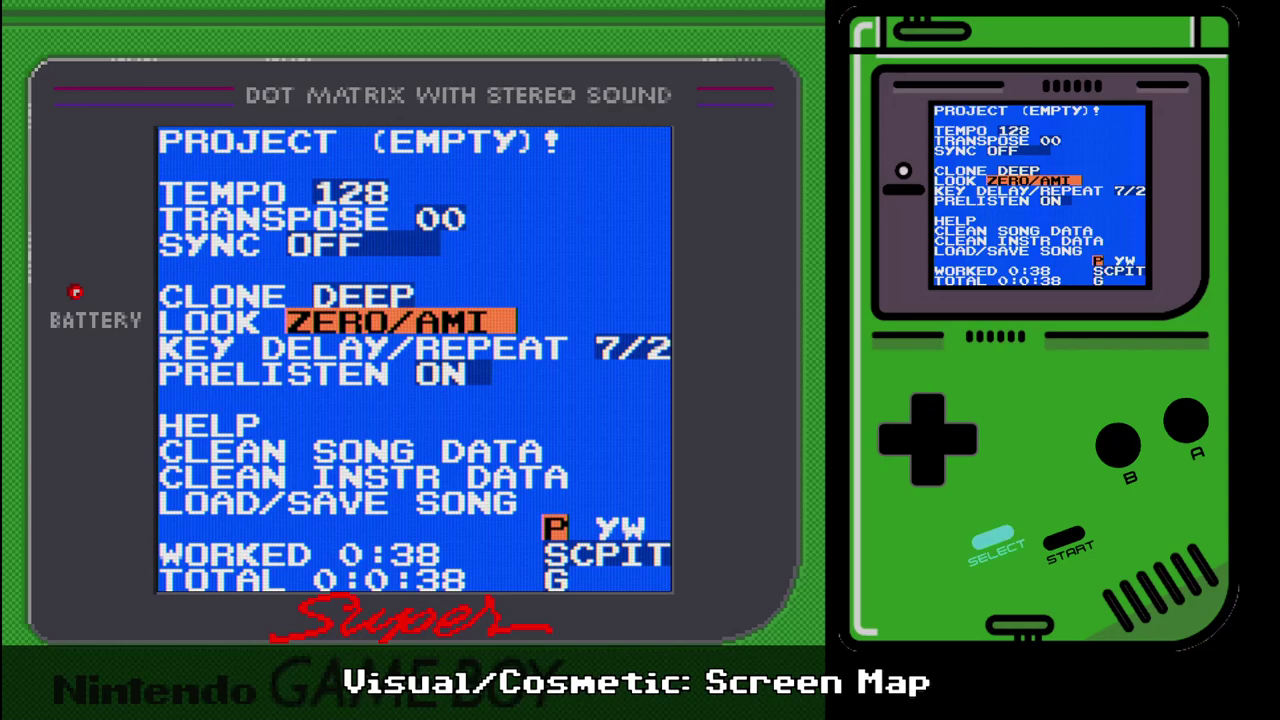
key(shift+Down)
key(shift+Right)
key(shift+Right)
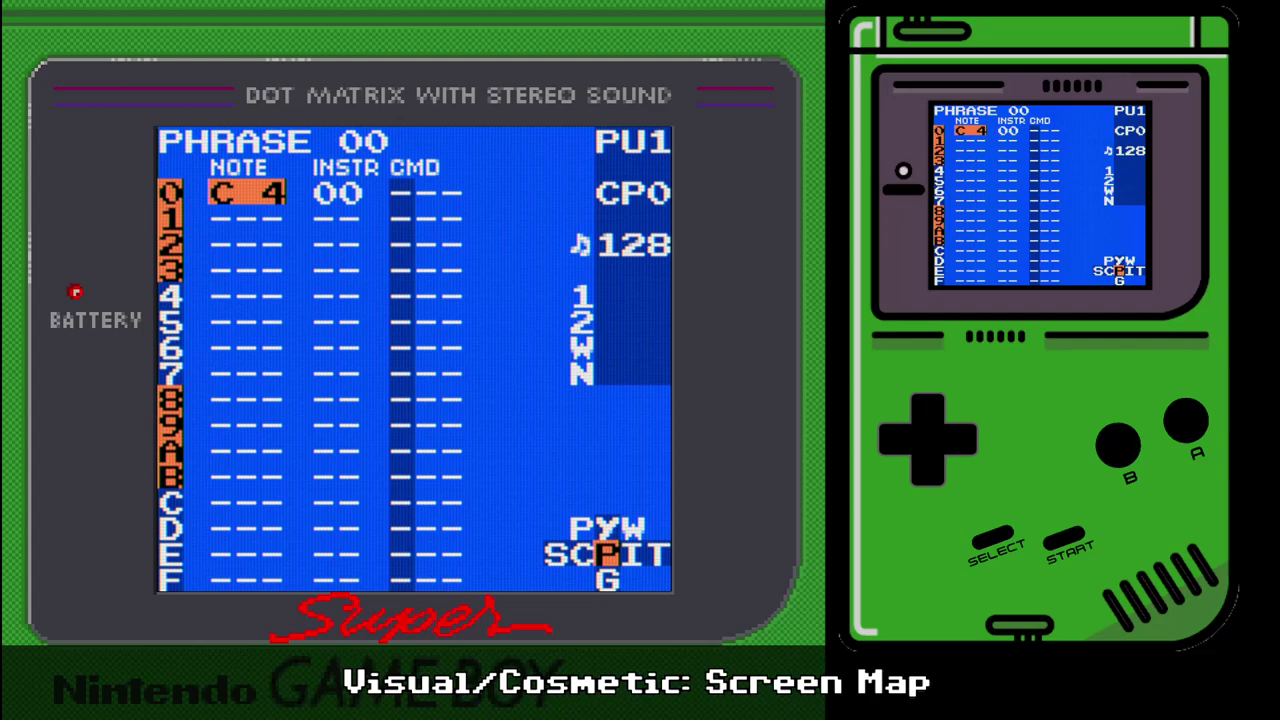
key(shift+Right)
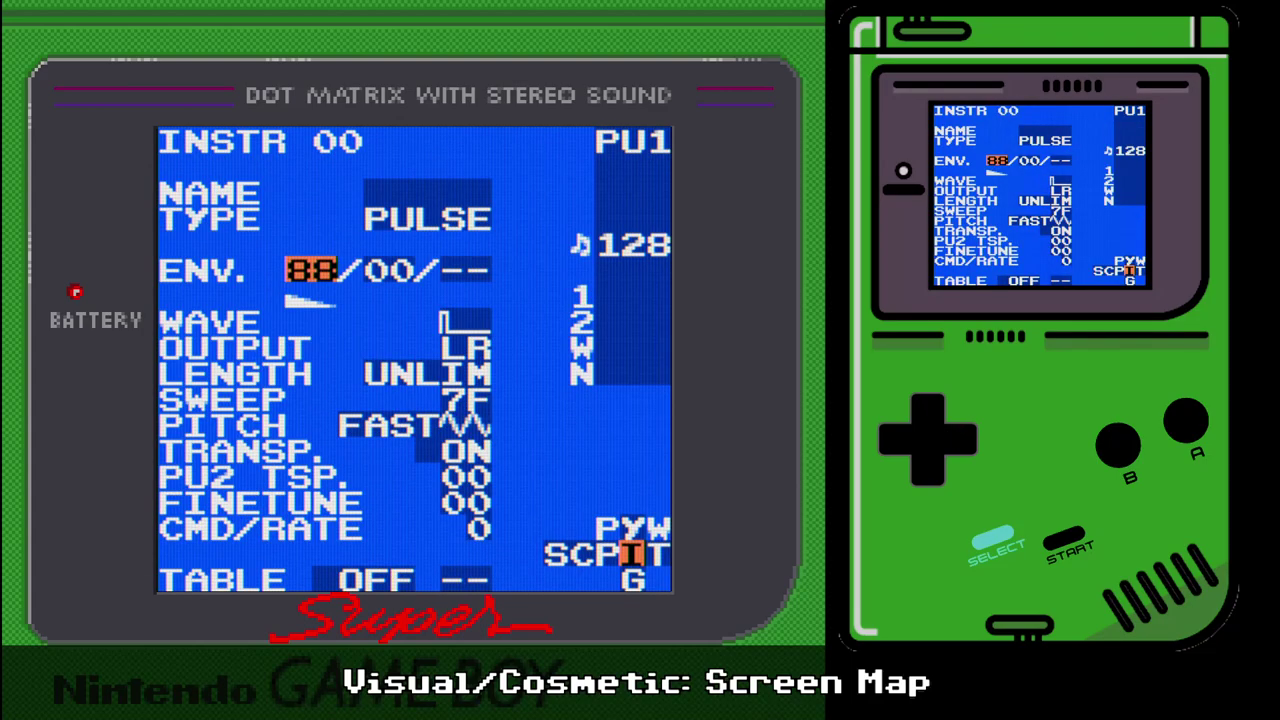
- Visit the synth and table screens from instrument 00, and return to phrase 00 by way of the screen map's upper row
key(shift+Up)
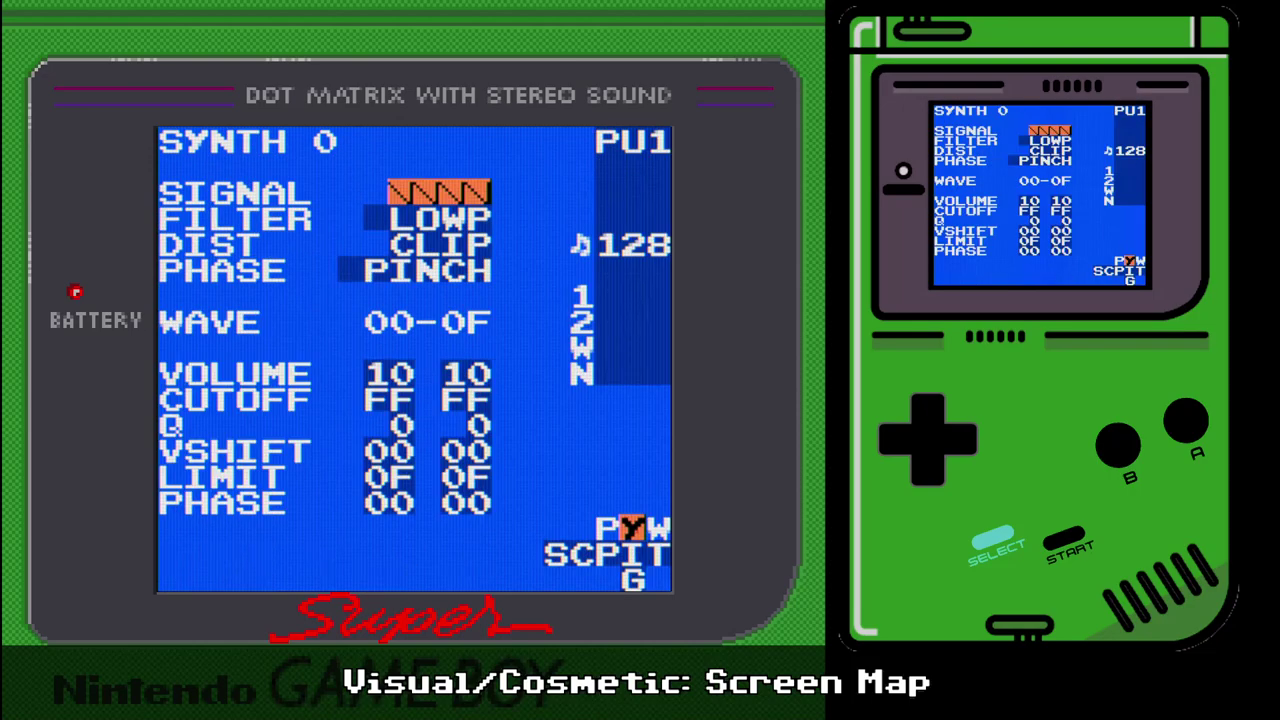
key(shift+Down)
key(shift+Right)
key(shift+Left)
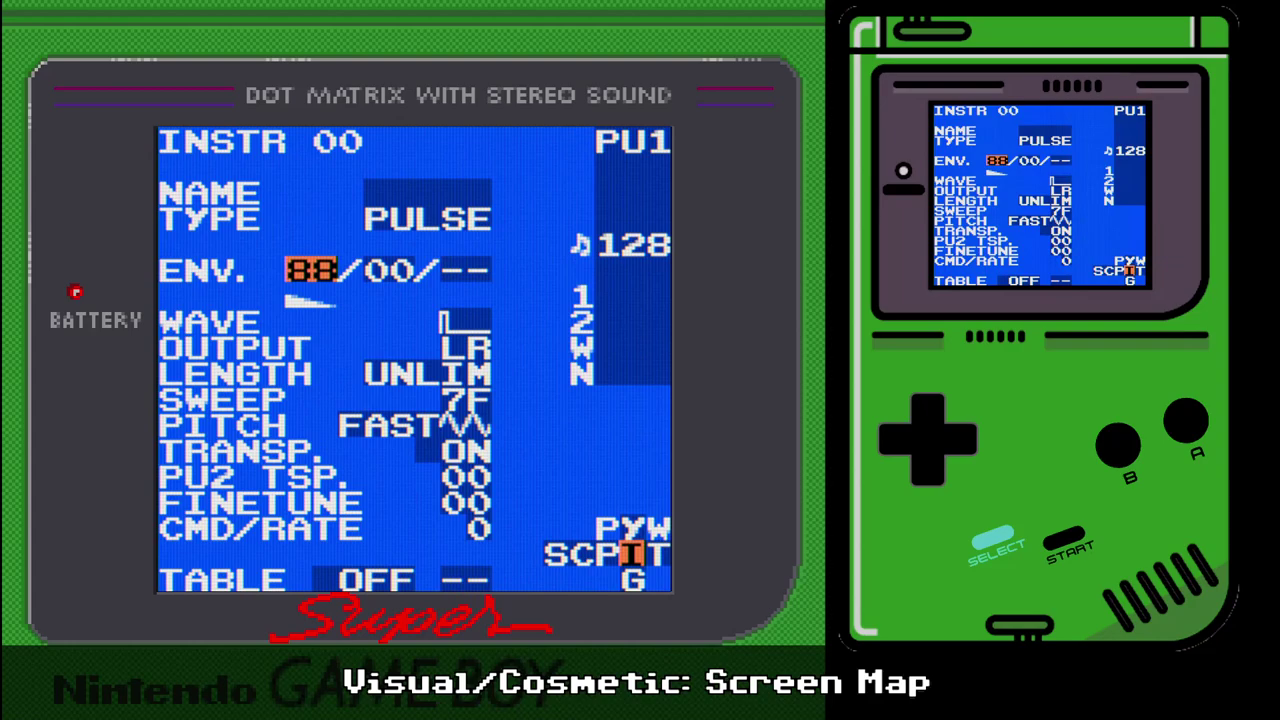
key(shift+Up)
key(shift+Left)
key(shift+Down)
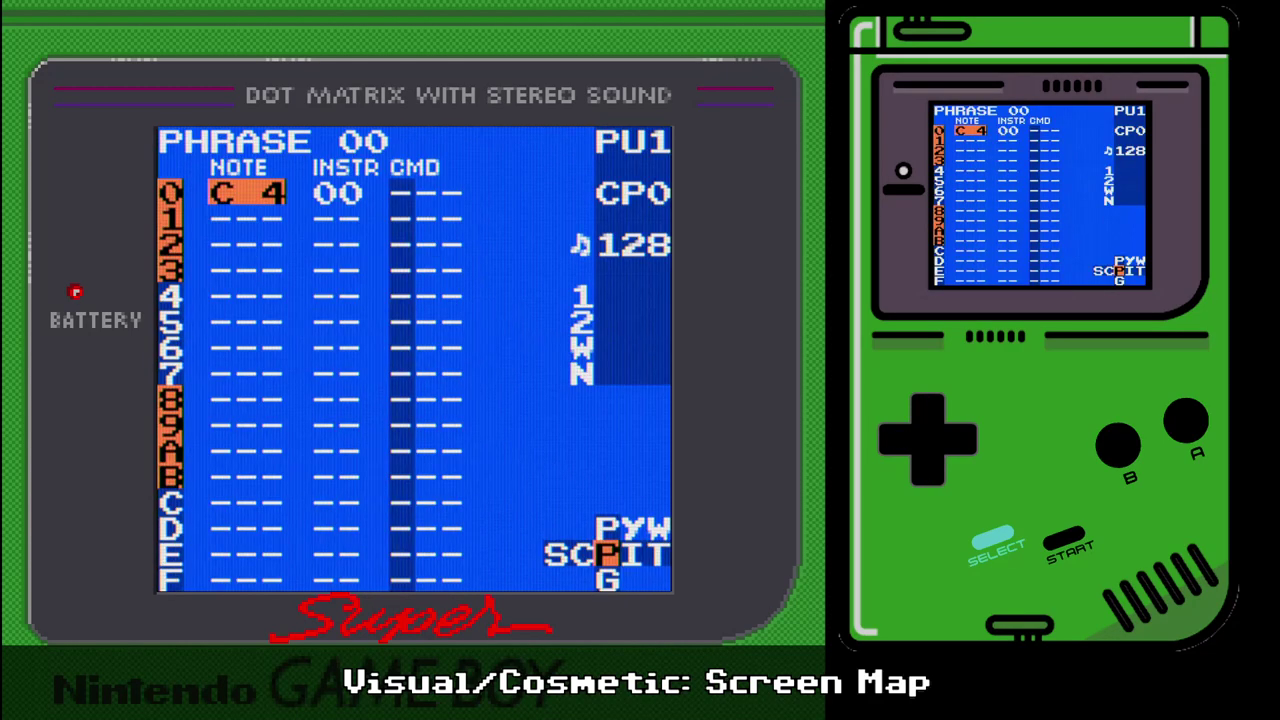
- Alternate between phrase 00 and the screen above it, and open synth 0 after a visit to the chain
key(shift+Up)
key(shift+Down)
key(shift+Up)
key(shift+Down)
key(shift+Left)
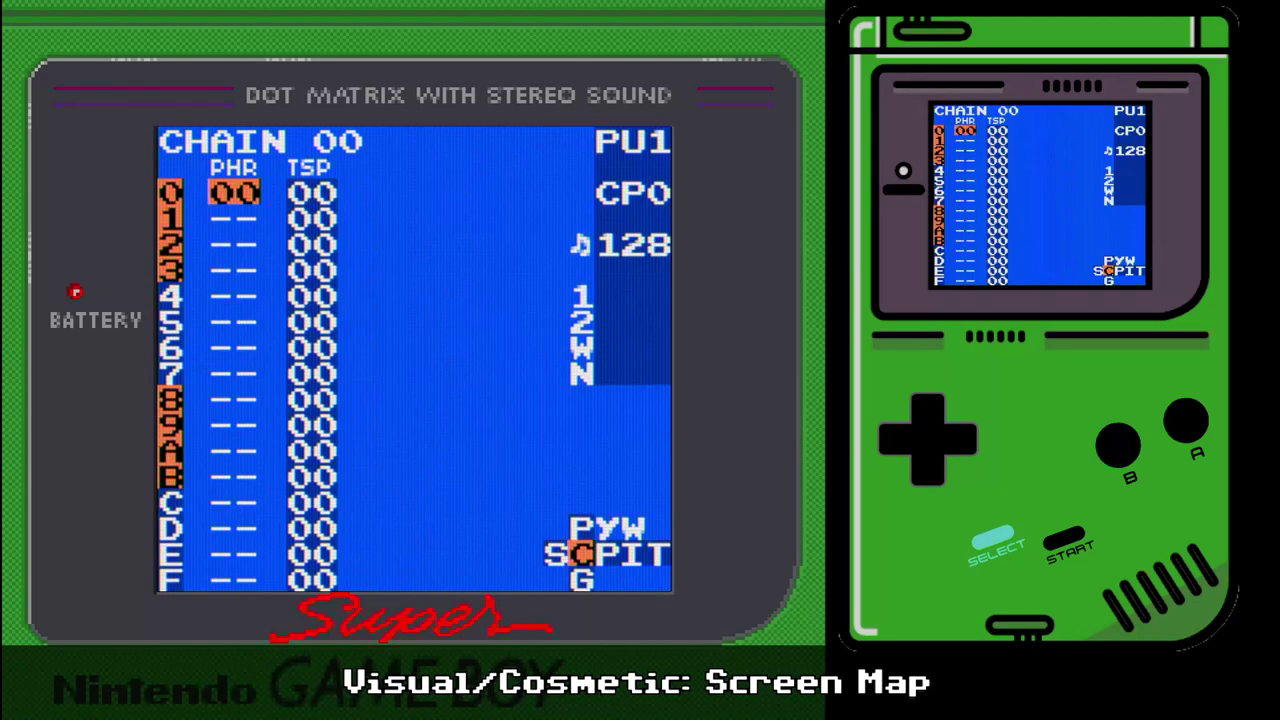
key(shift+Right)
key(shift+Up)
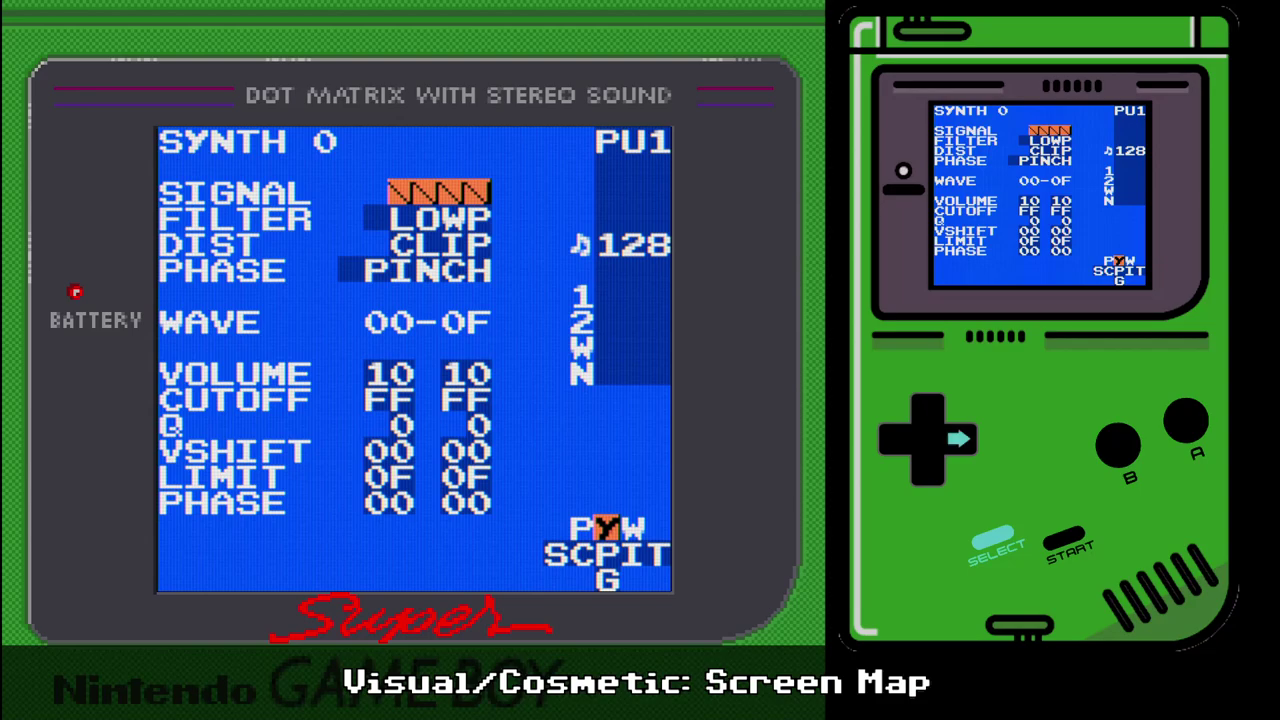
- Step through the wave, synth and project screens in the screen map's upper row, and return to phrase 00
key(shift+Right)
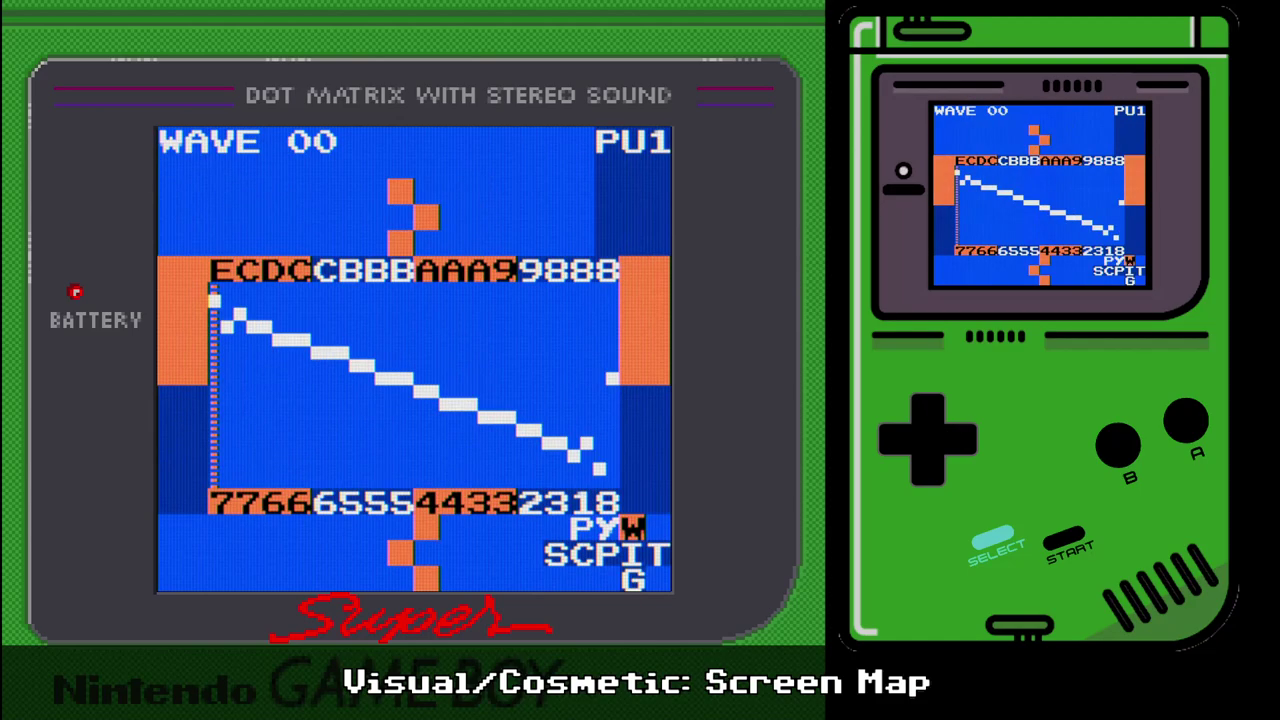
key(shift+Left)
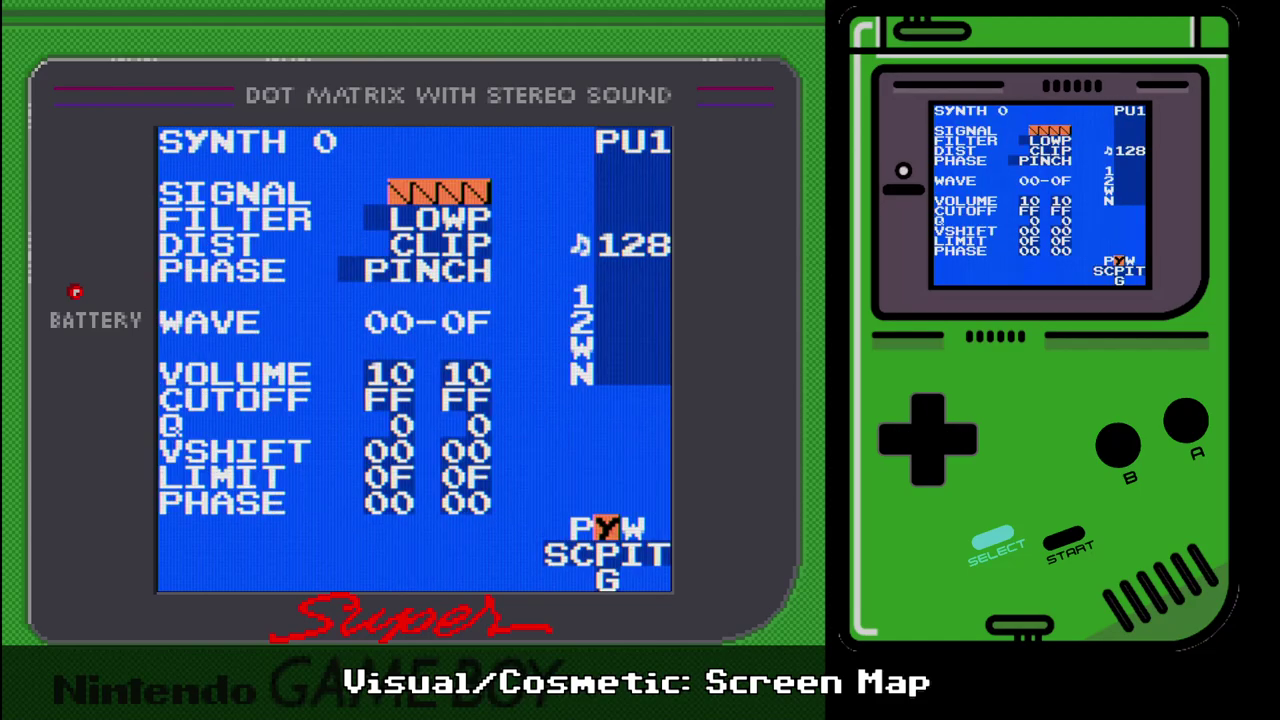
key(shift+Right)
key(shift+Left)
key(shift+Left)
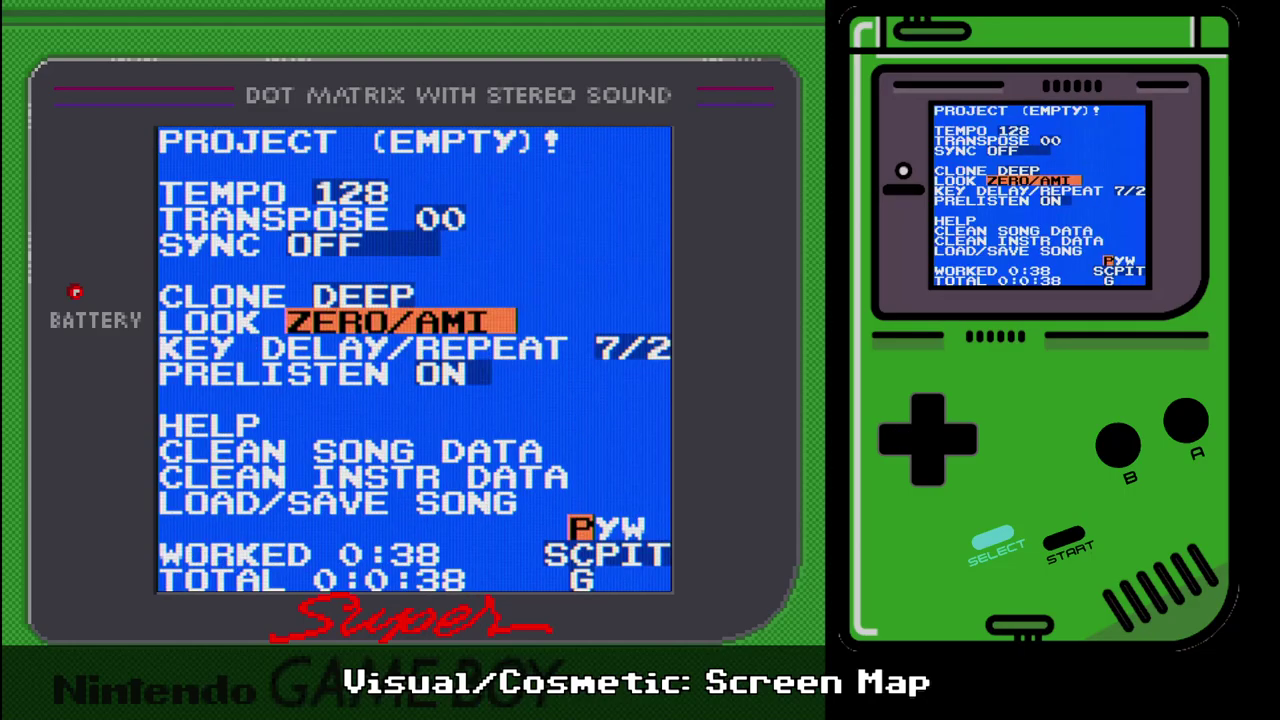
key(shift+Right)
key(shift+Down)
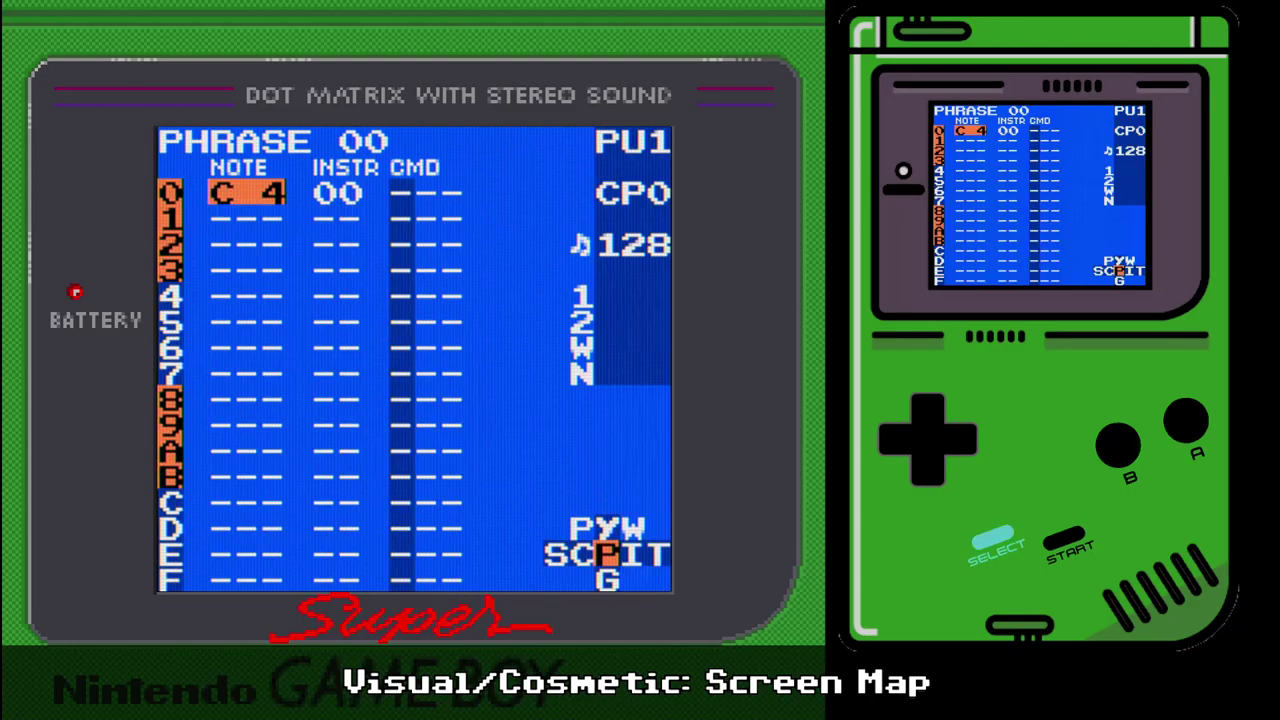
- Step across to the table screen and back through the instrument, phrase and chain screens to the song screen
key(shift+Right)
key(shift+Right)
key(shift+Left)
key(shift+Left)
key(shift+Left)
key(shift+Left)
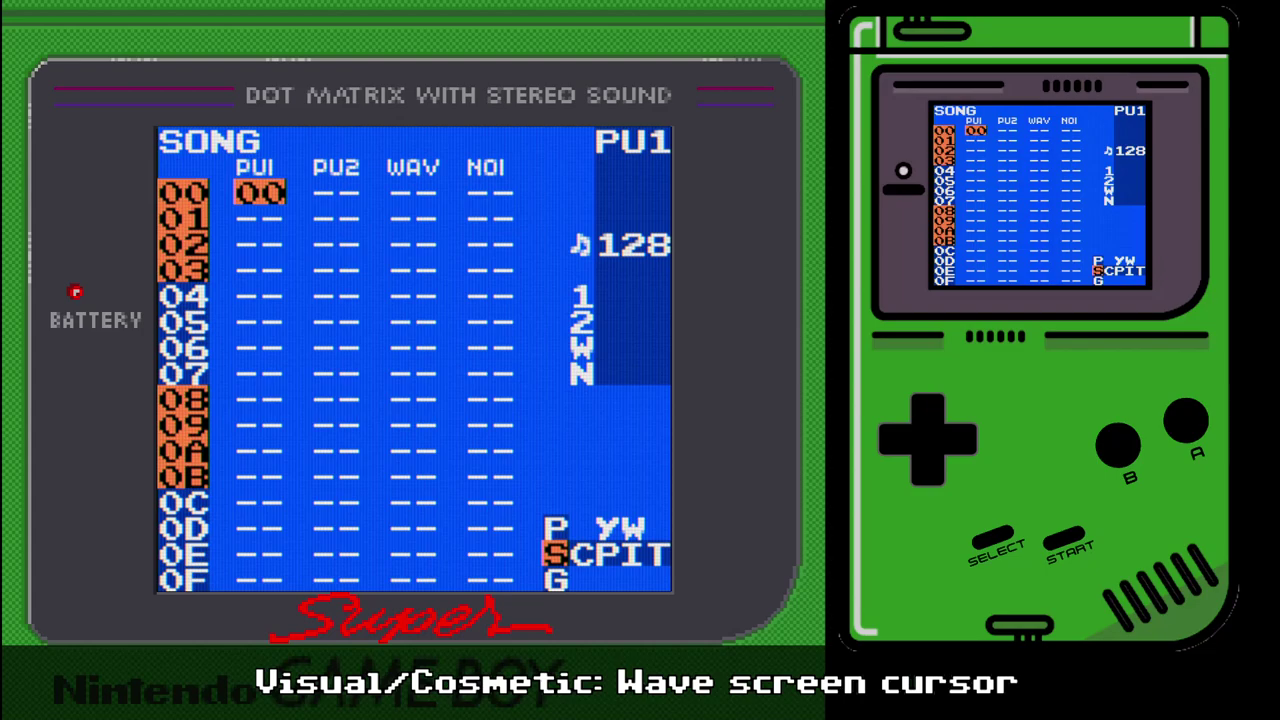
- Open wave 00 from the song screen by way of the phrase and synth screens
key(shift+Right)
key(shift+Right)
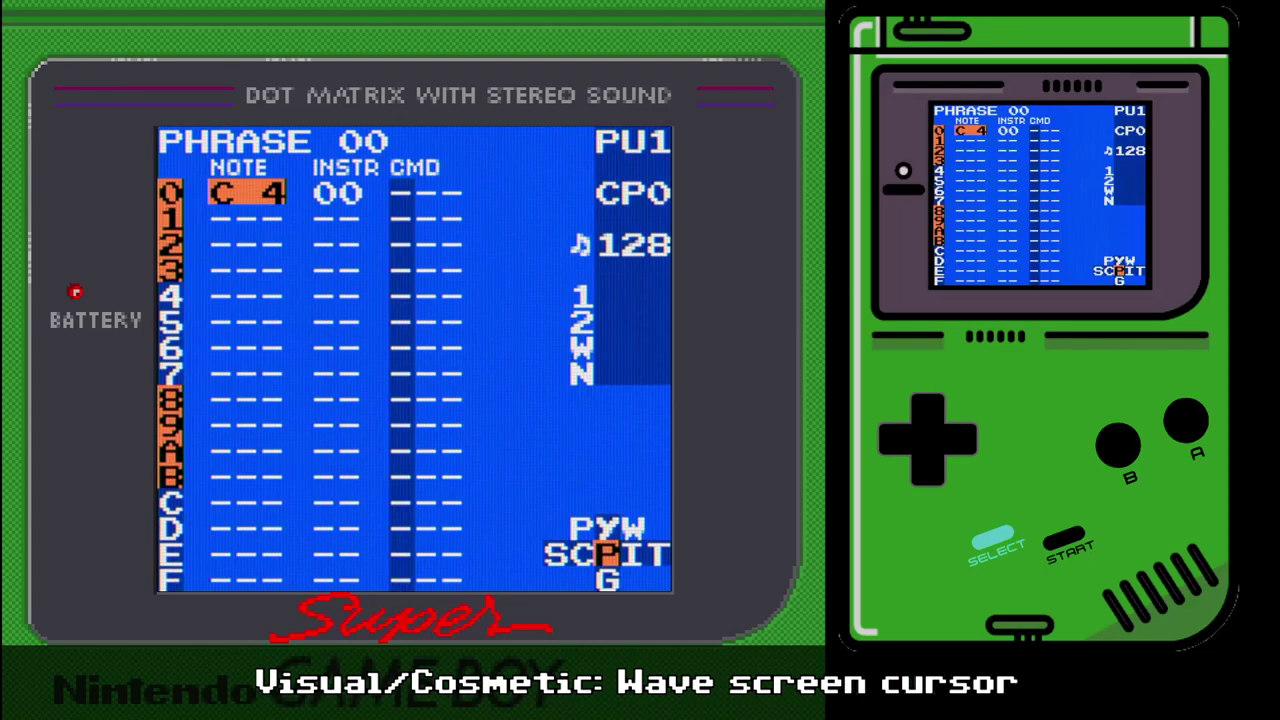
key(shift+Up)
key(shift+Right)
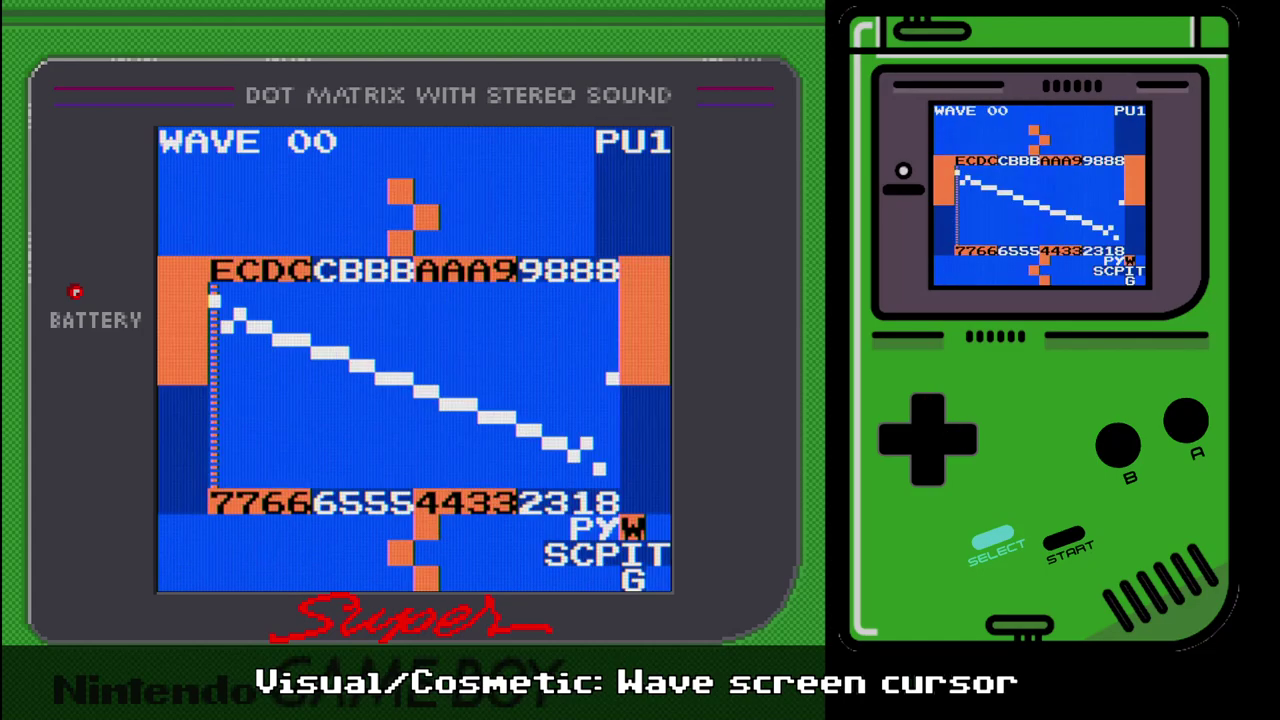
- Place the wave 00 cursor on the ninth sample, at the start of the second group of values
key(Right)
key(Right)
key(Right)
key(Right)
key(Right)
key(Right)
key(Right)
key(Right)
key(Right)
key(Right)
key(Left)
key(Left)
key(Left)
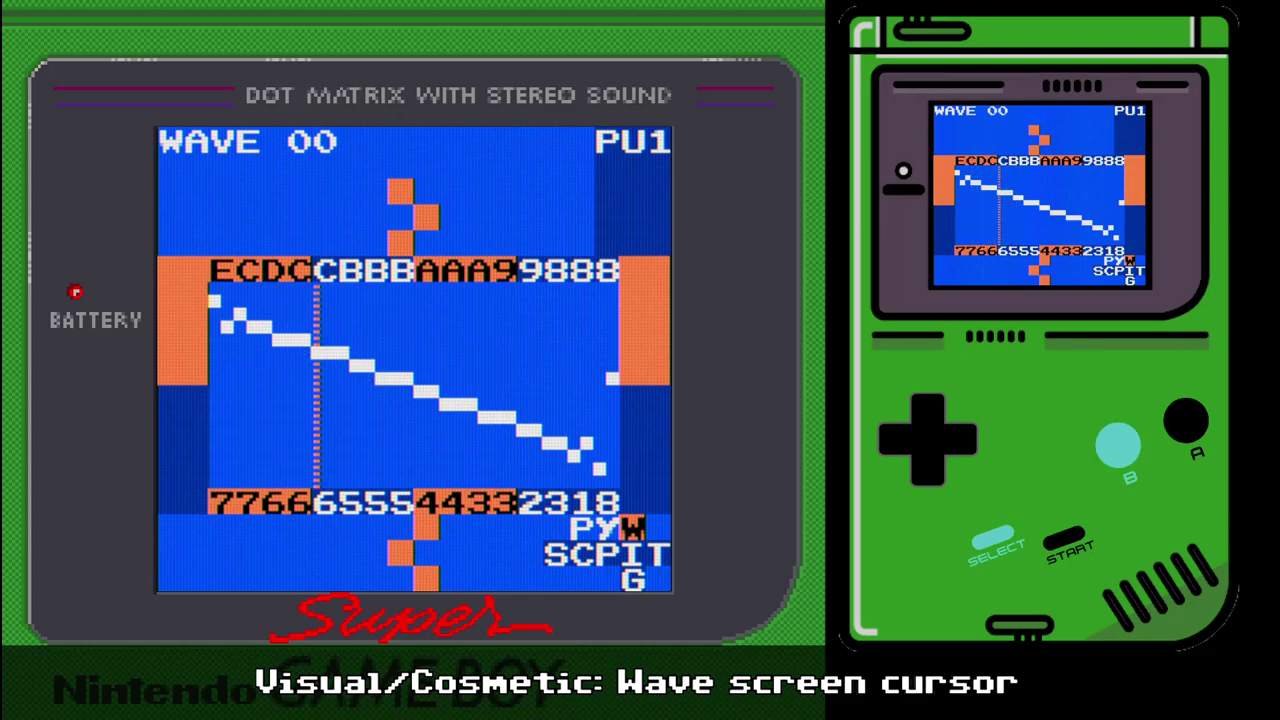
- Start a block selection at the ninth sample of wave 00 and extend it towards the end of the waveform
key(shift+z)
key(Right)
key(Right)
key(Right)
key(Right)
key(Right)
key(Right)
key(Right)
key(Right)
key(Right)
key(Right)
key(Right)
key(Right)
key(Right)
key(Right)
key(Right)
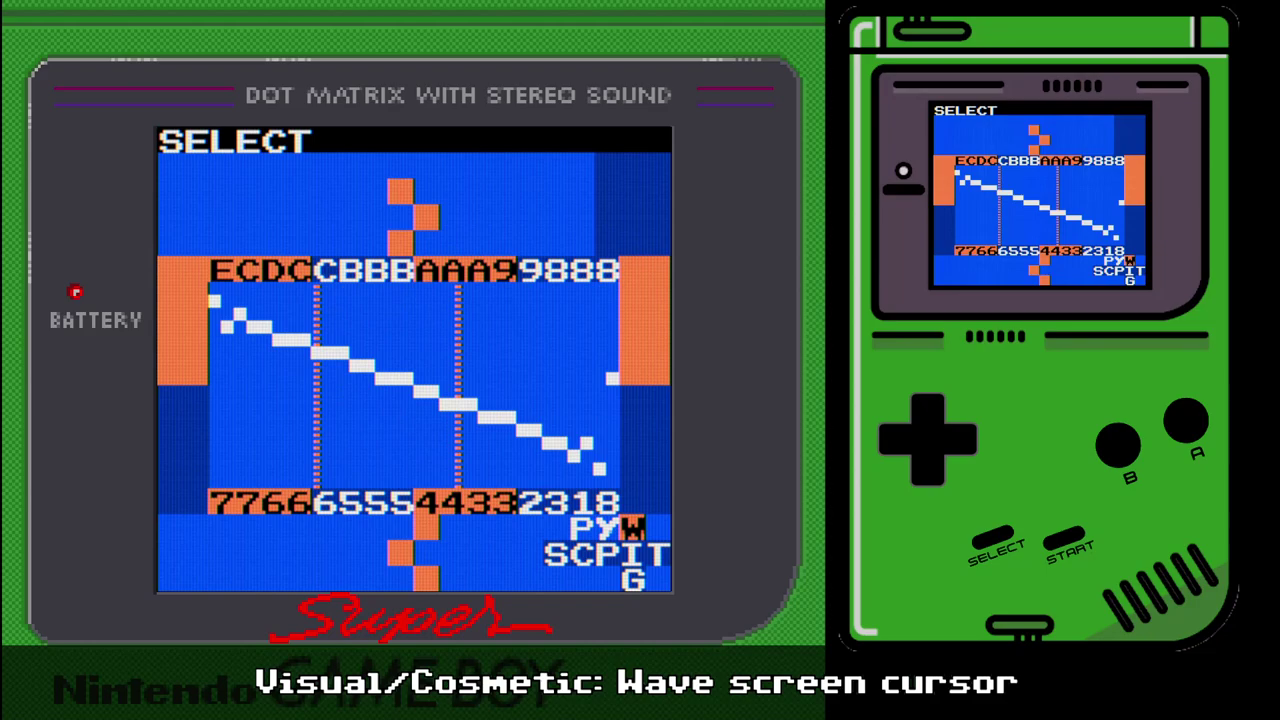
- Adjust the far edge of the wave 00 block selection and clear the selection
key(x+Up)
key(Up)
key(Down)
key(Down)
key(Down)
key(Up)
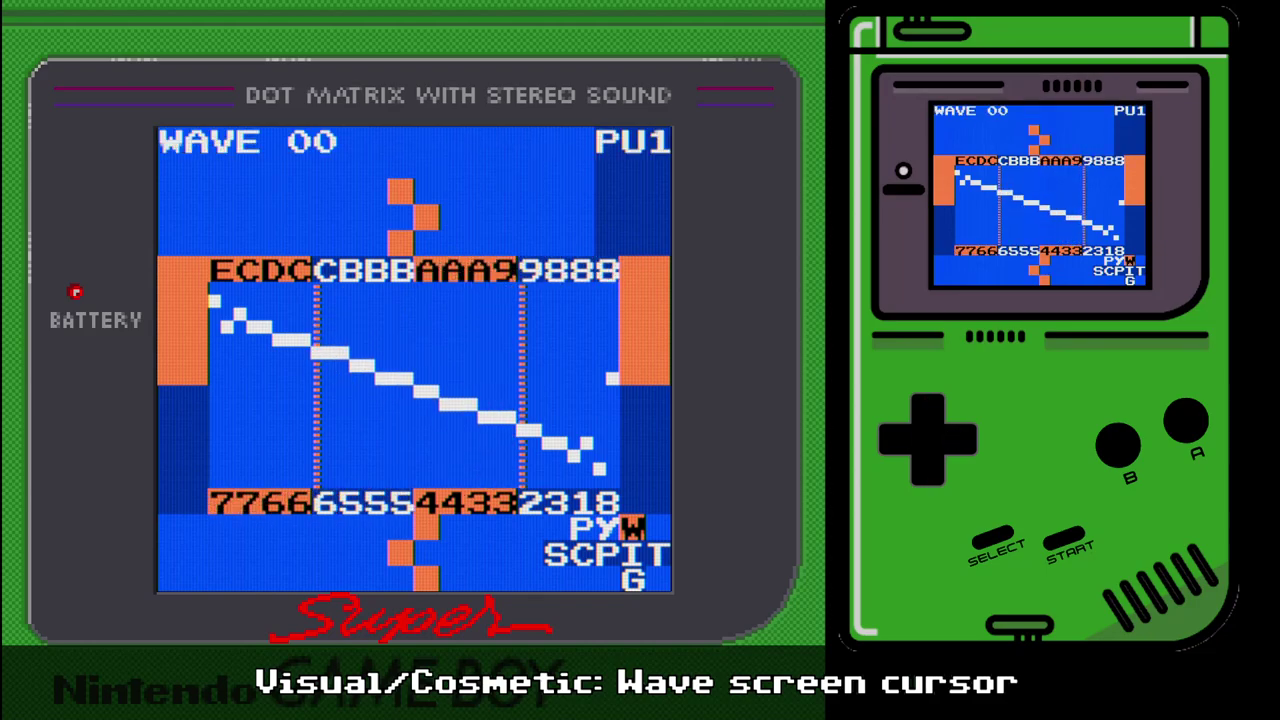
key(x)
key(x)
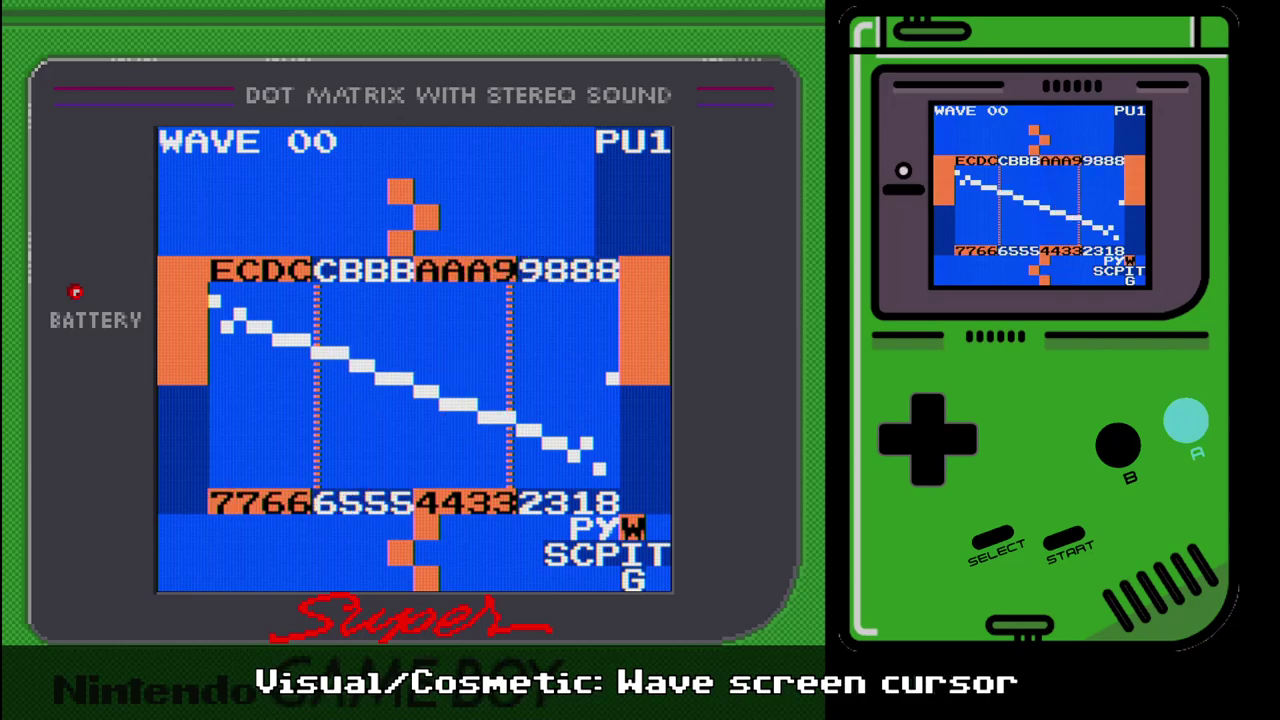
key(x)
key(x)
key(z)
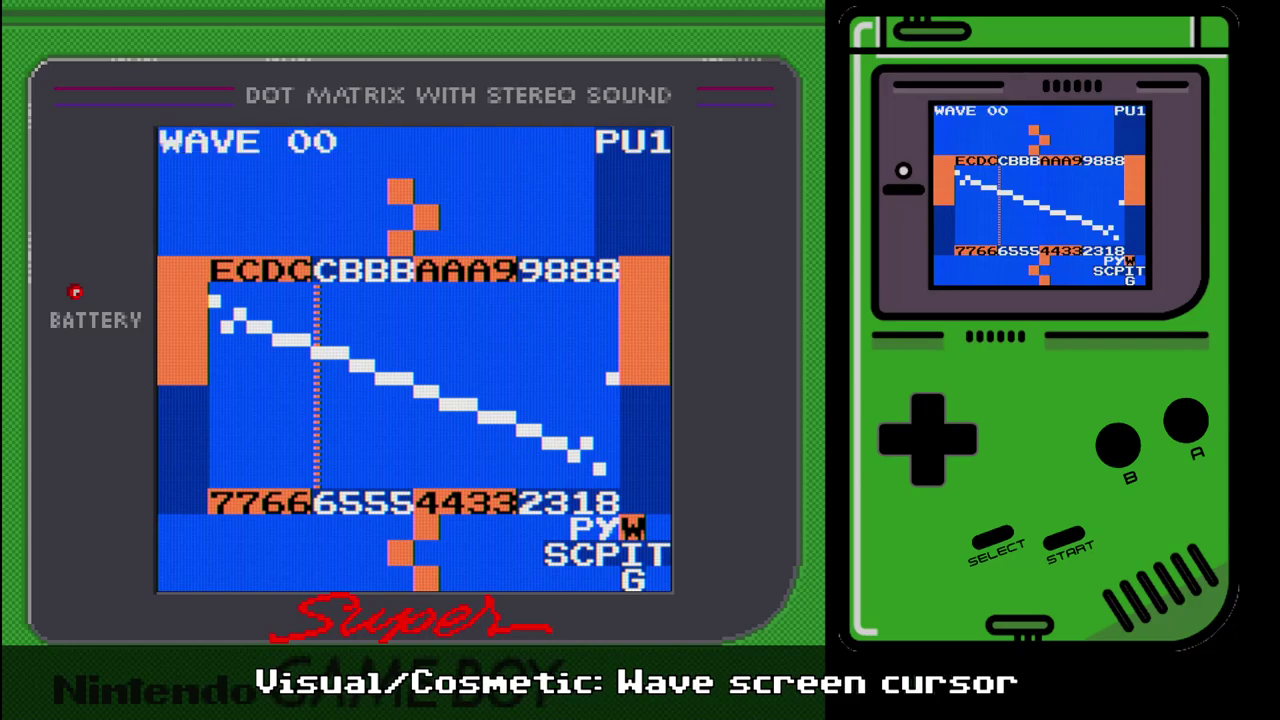
- Select the block from the ninth to the twenty-fourth sample of wave 00 and cancel the selection
key(BackSpace)
key(Right)
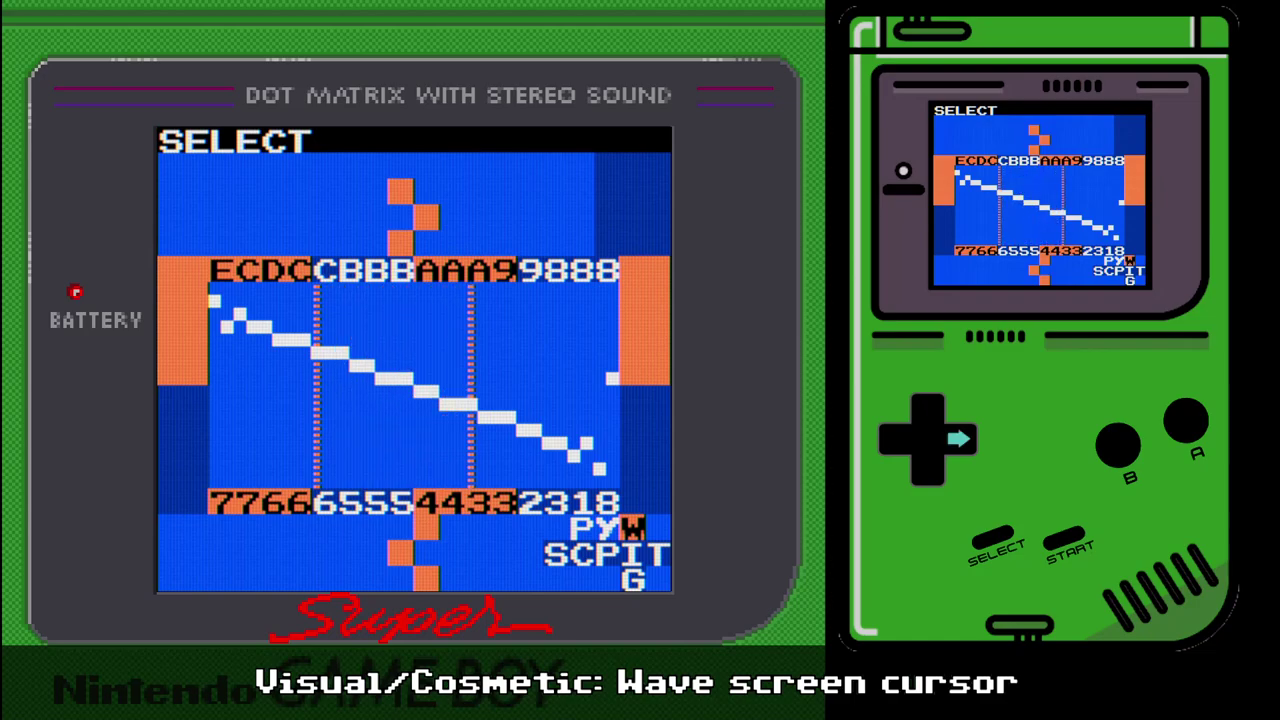
key(Right)
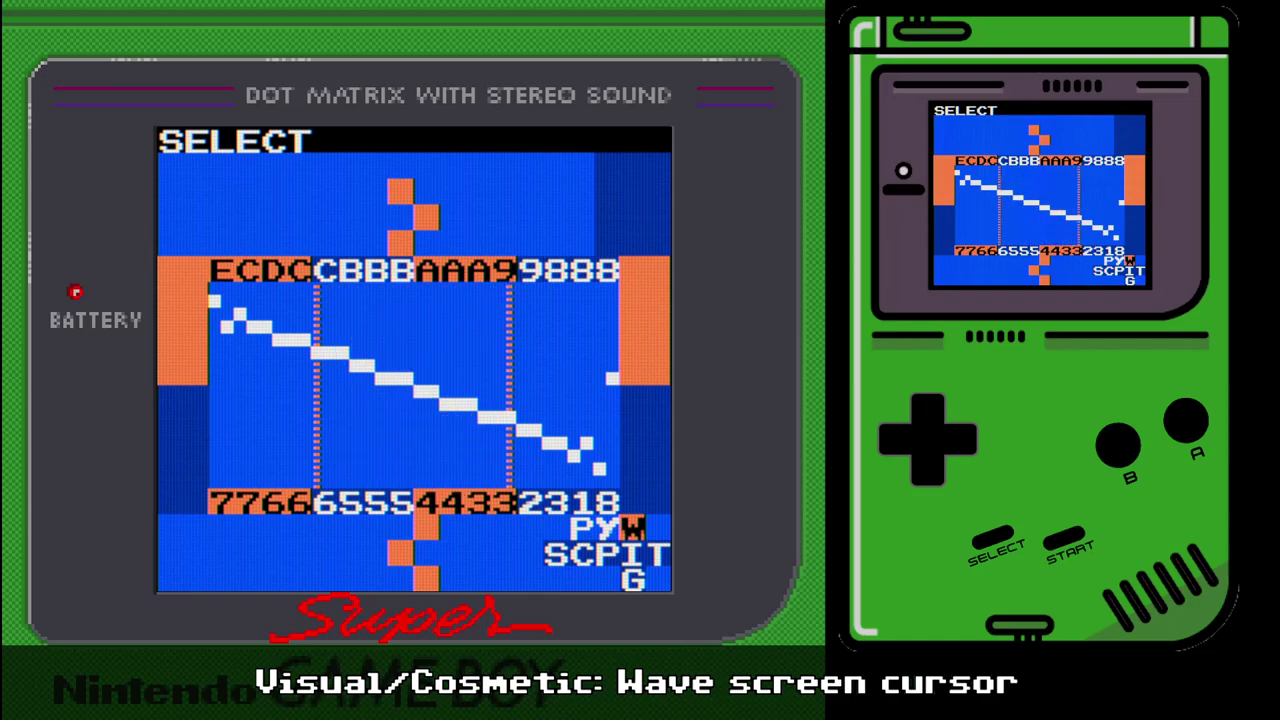
key(BackSpace)
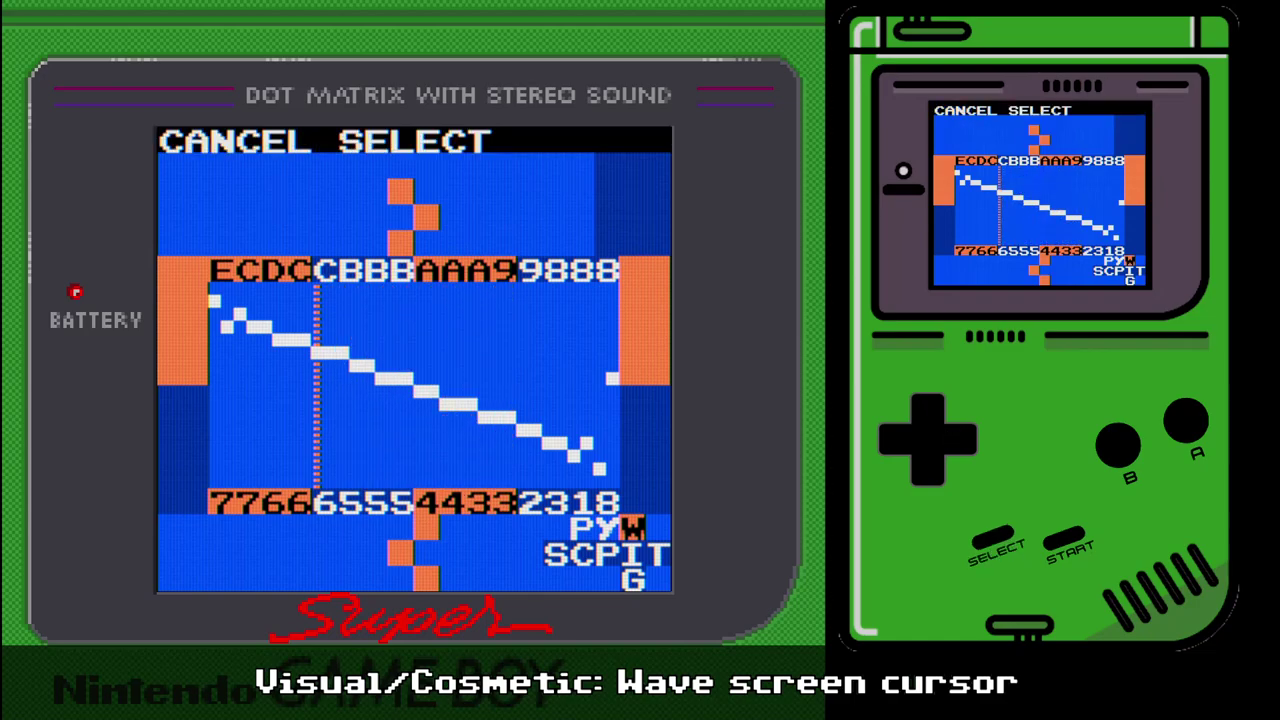
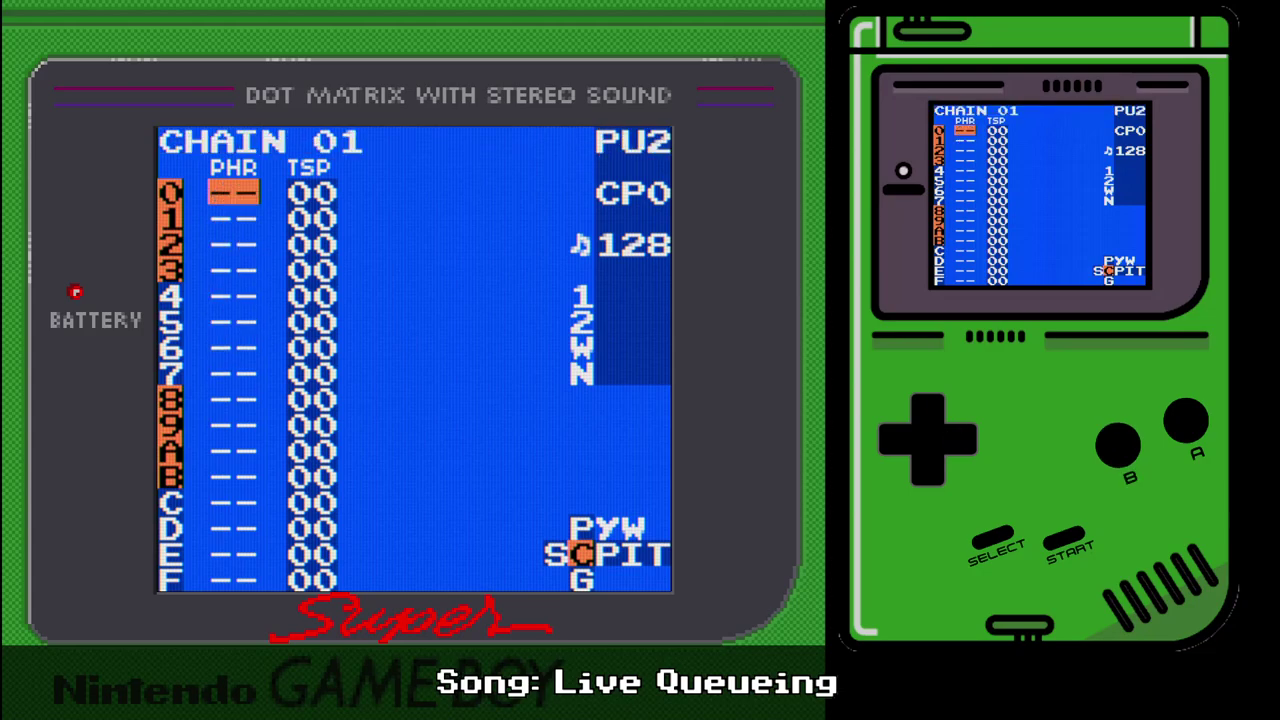
- Enter phrase 01 in chain 01, cut it, and paste it repeatedly to fill rows 0 to 7
key(shift+a)
key(a)
key(shift+s)
key(shift+s)
key(shift+s)
key(shift+s)
key(shift+s)
key(shift+s)
key(shift+s)
key(shift+s)
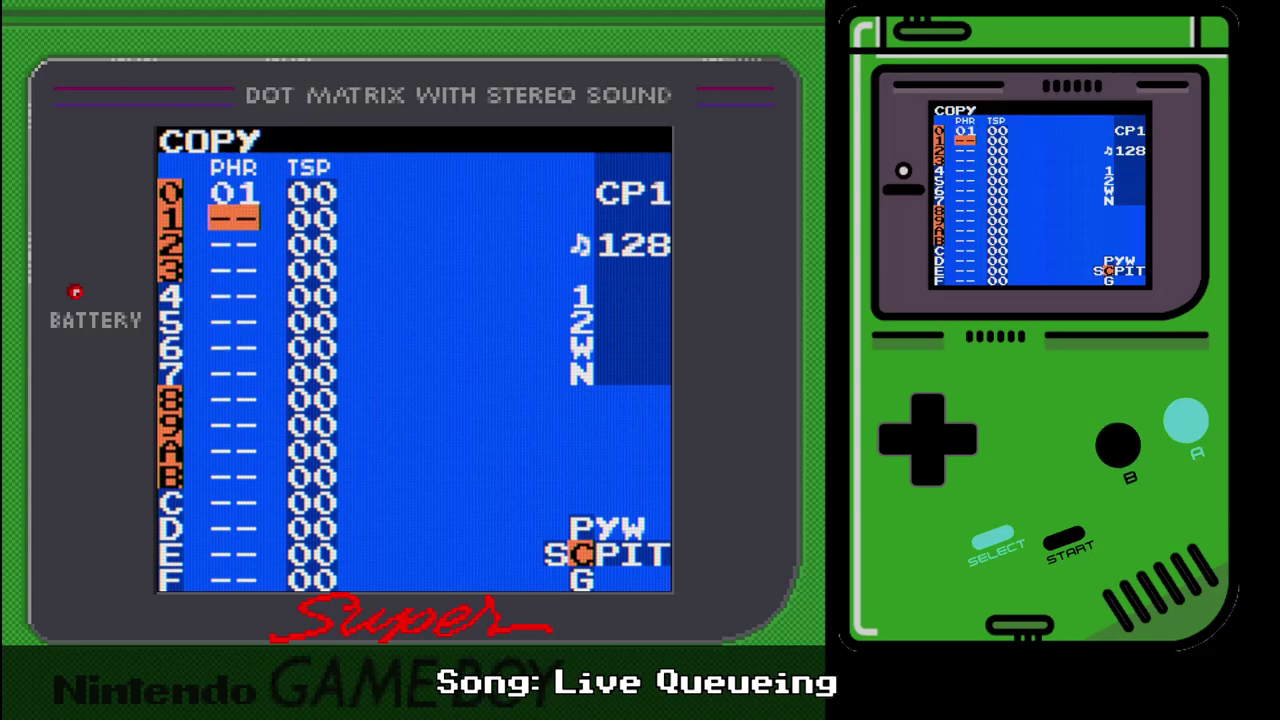
key(z)
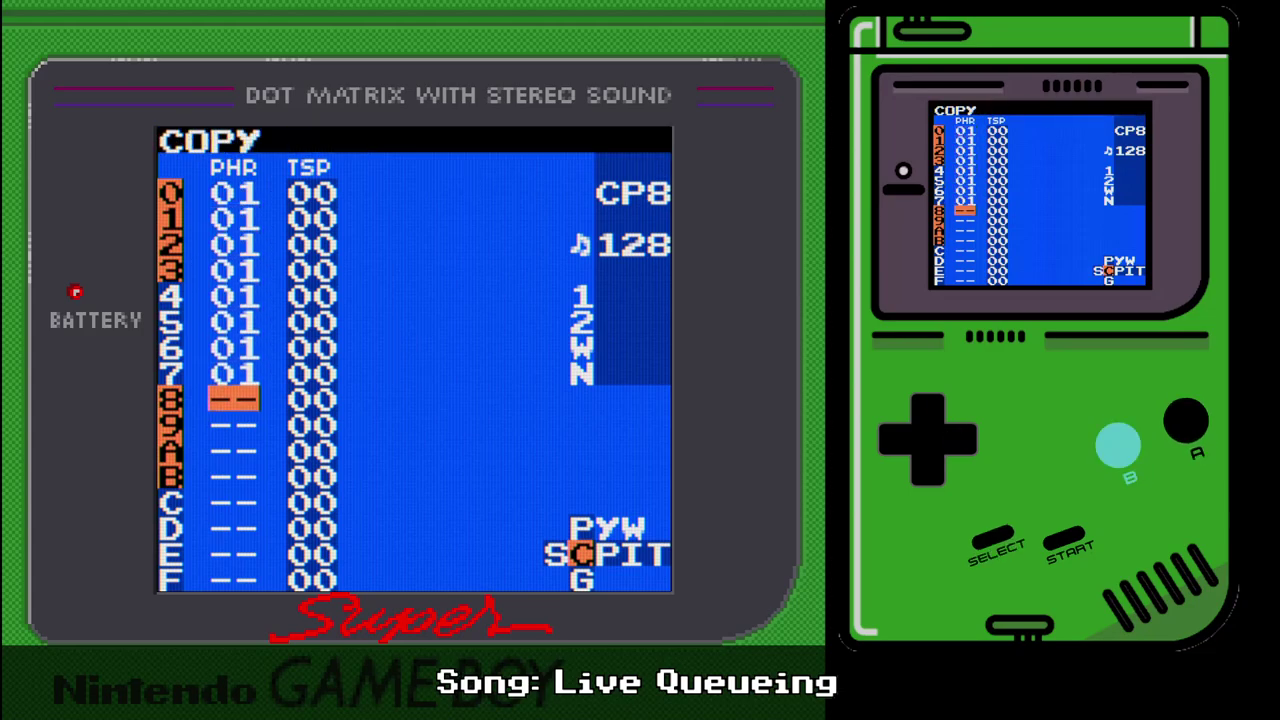
- Go to chain 02 of the WAV channel and enter phrase 02 in row 0
key(a+Right)
key(Up)
key(Up)
key(Up)
key(Up)
key(Up)
key(Up)
key(Up)
key(Up)
key(s)
key(s)
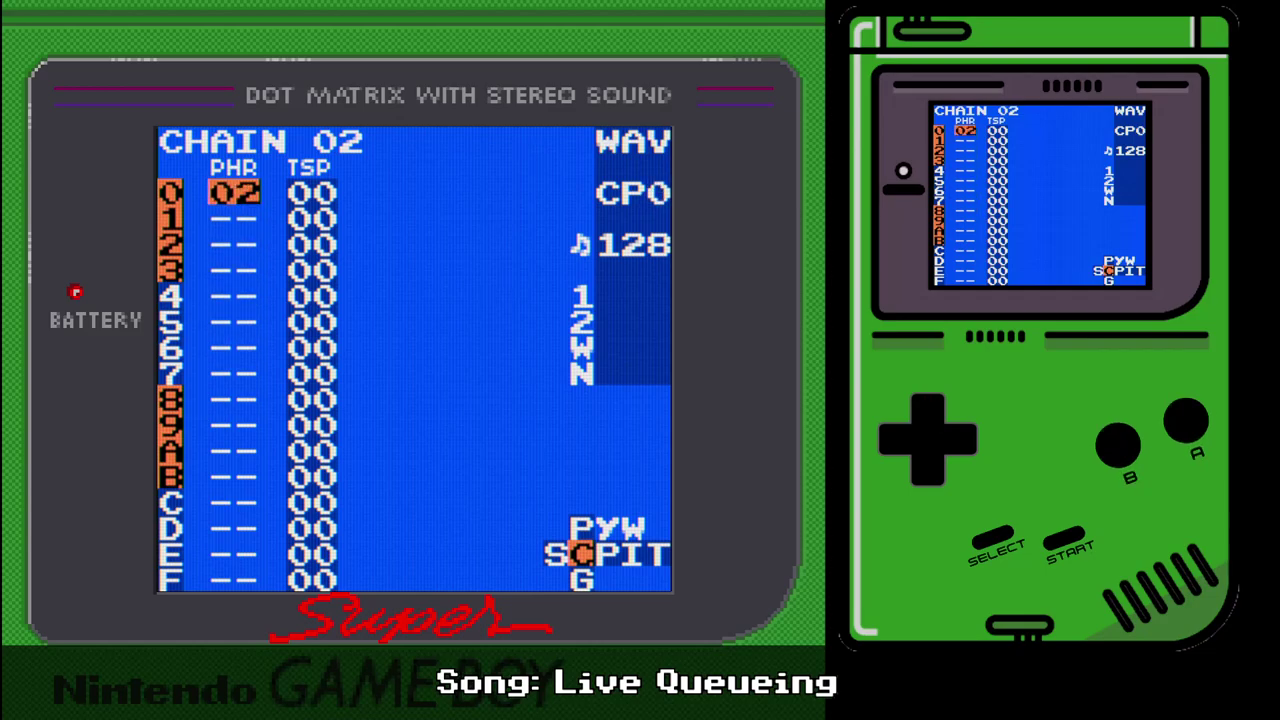
- Cut phrase 02 in chain 02 and paste it repeatedly to fill rows 0 to 7
key(shift+a)
key(shift+x)
key(shift+x)
key(shift+x)
key(shift+x)
key(shift+x)
key(shift+x)
key(shift+x)
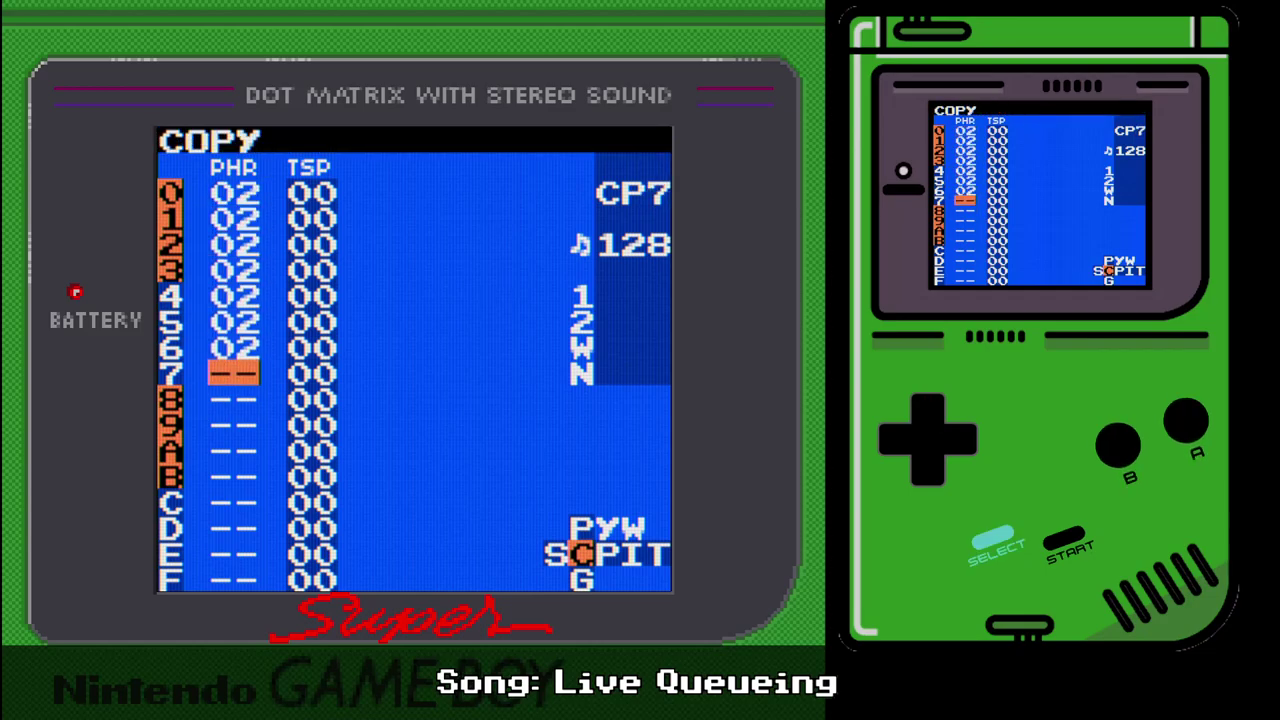
key(shift+x)
- Go to chain 03 of the noise channel and enter phrase 03 in row 0
key(Up)
key(Up)
key(Up)
key(Up)
key(Up)
key(Up)
key(Up)
key(z+Right)
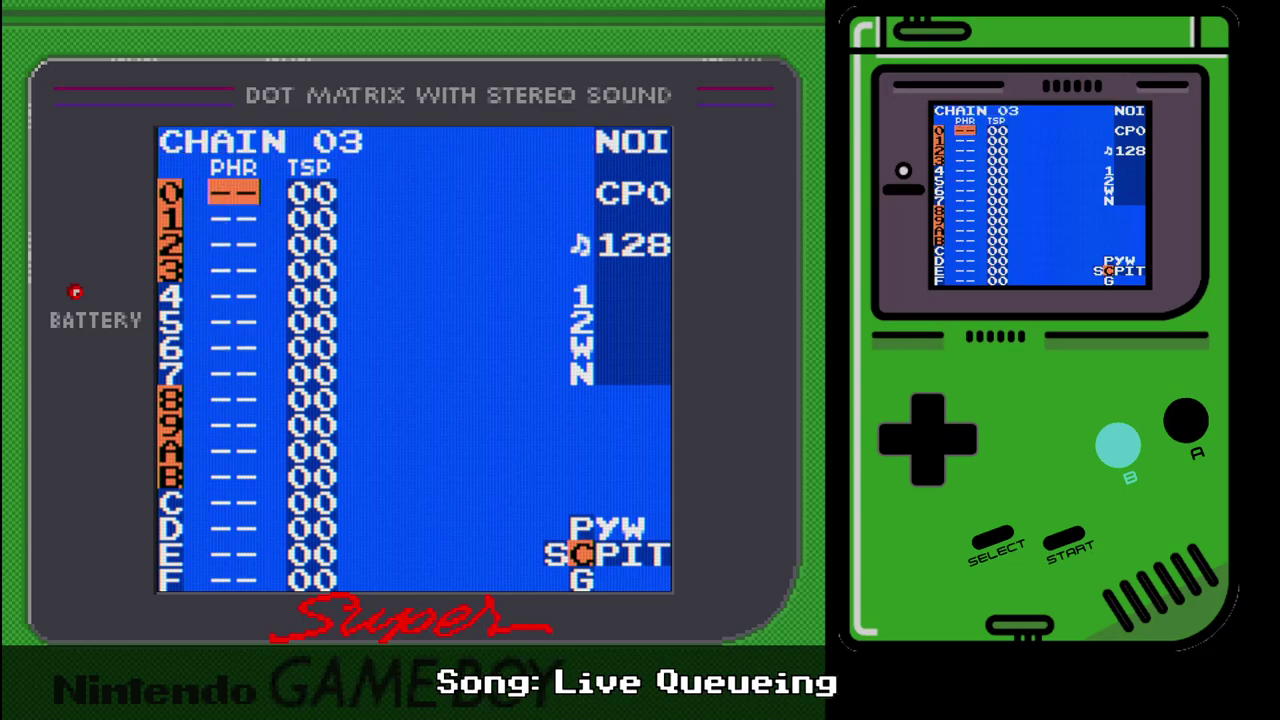
key(s)
key(s)
- Cut phrase 03 in chain 03 and paste it repeatedly down the phrase column from row 0
key(shift+a)
key(shift+a)
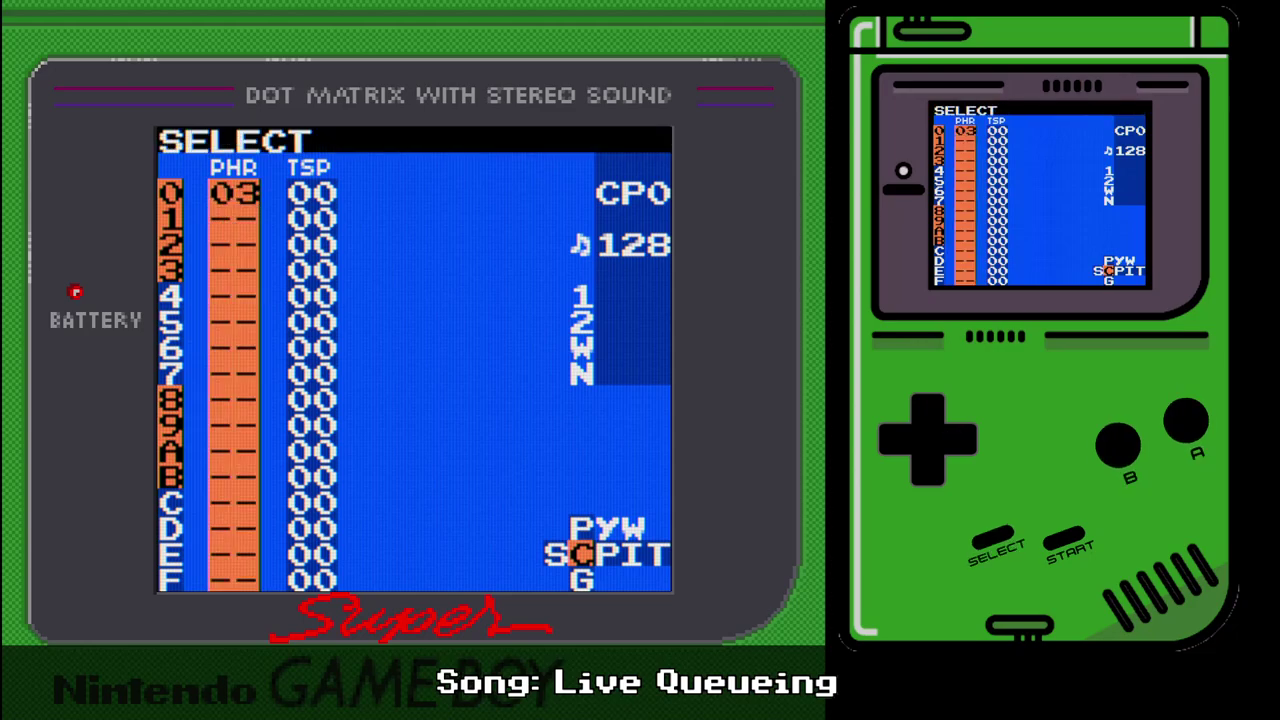
key(a)
key(shift+x)
key(shift+x)
key(shift+x)
key(shift+x)
key(shift+x)
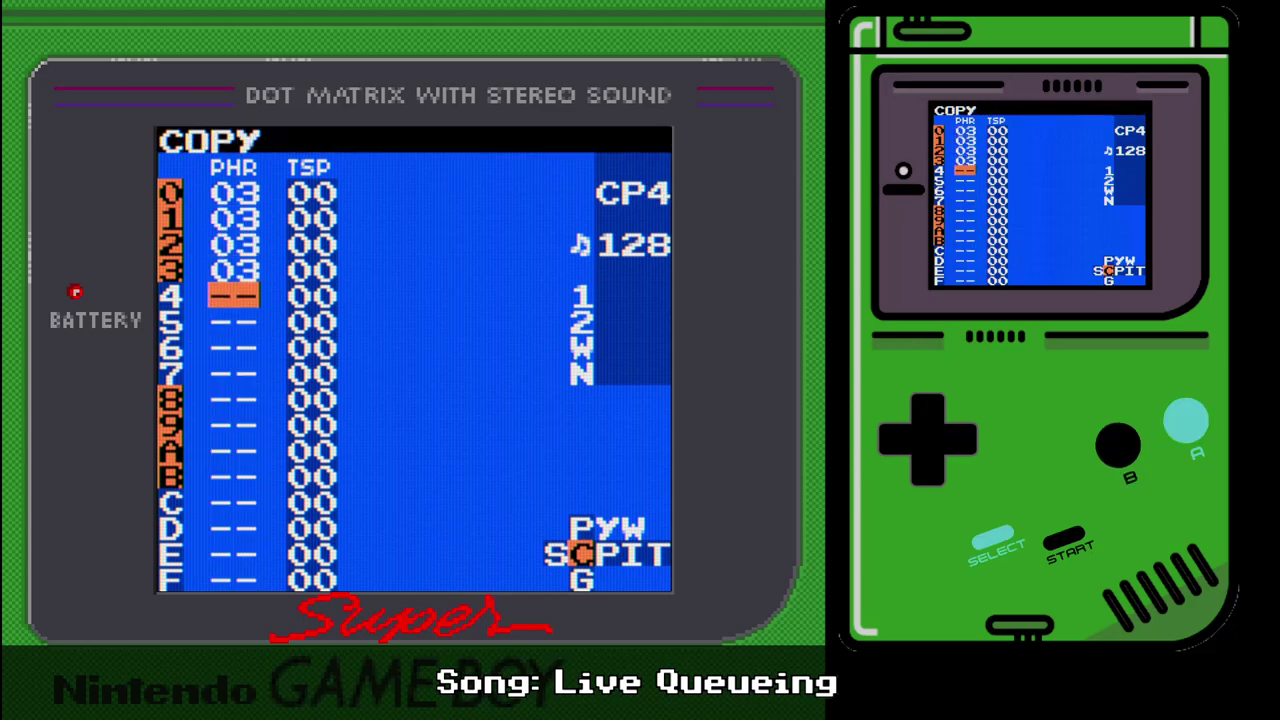
key(shift+x)
key(shift+x)
- Return to the song screen and copy the row 00 chains across all four channels
key(shift+Left)
key(Left)
key(Left)
key(Left)
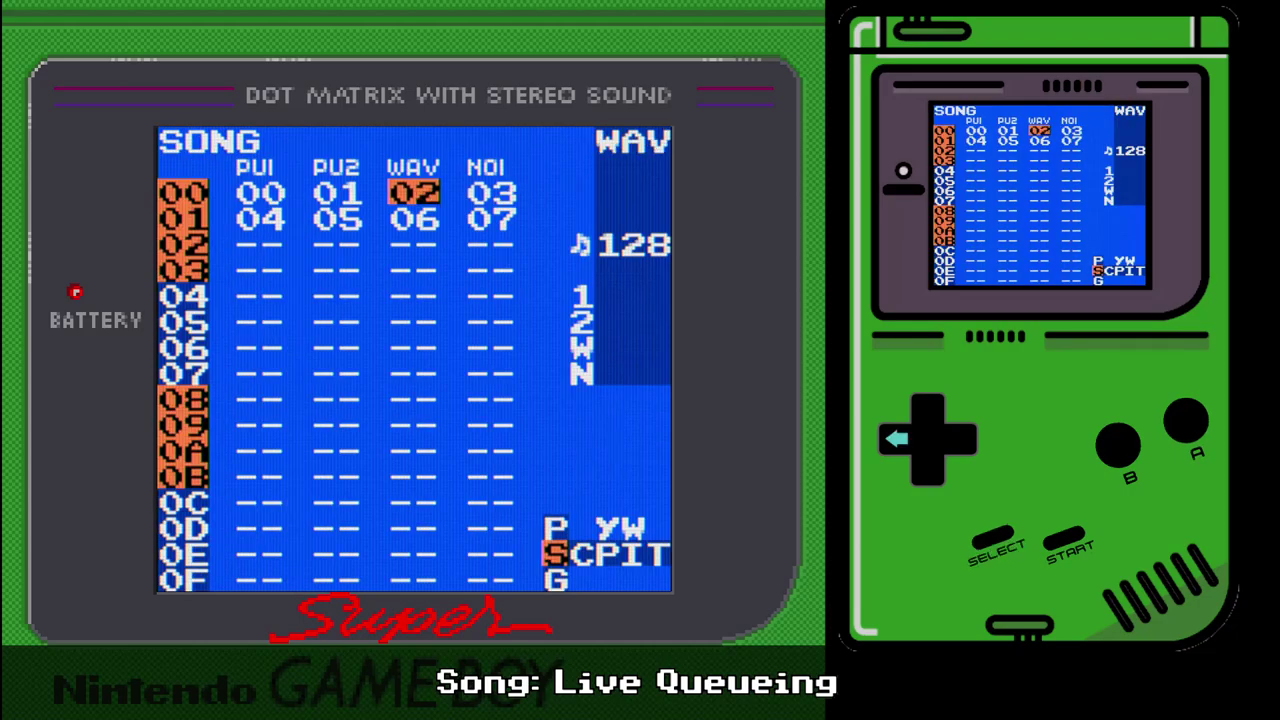
key(Down)
key(Up)
key(shift+z)
key(Right)
key(Right)
key(Right)
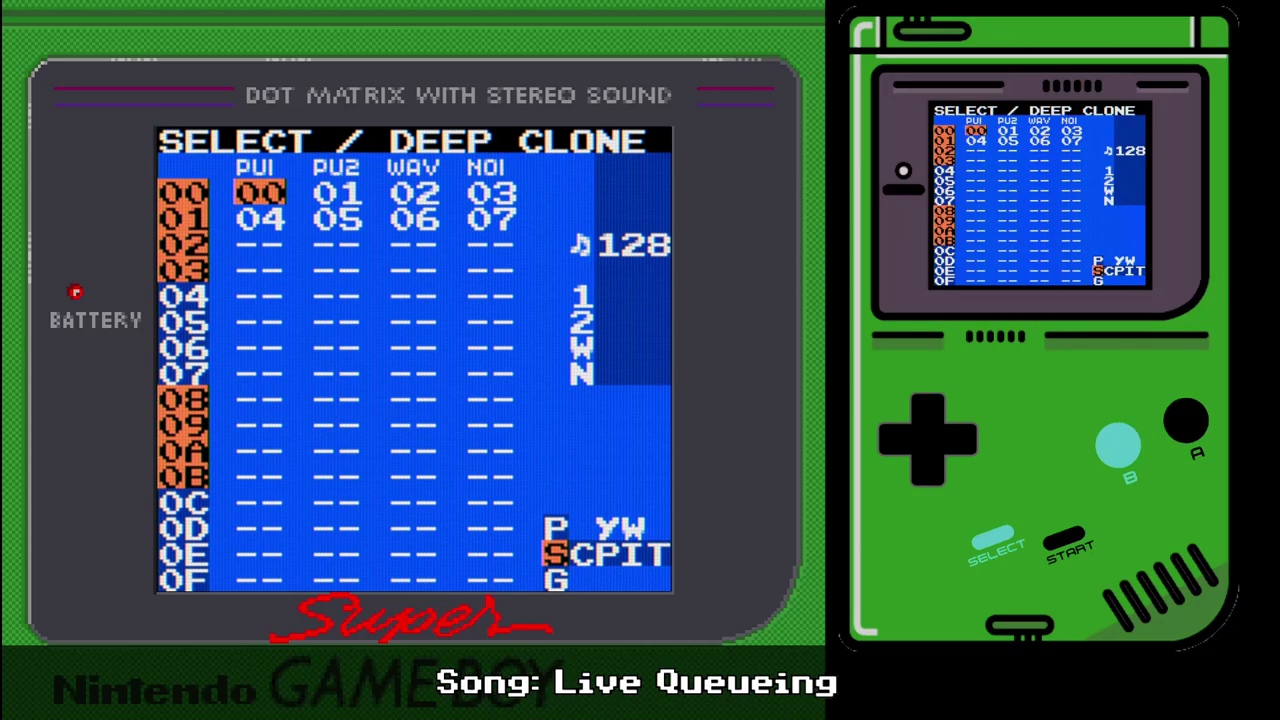
key(z)
- Paste the copied chains three times from row 01 and return the cursor to row 00
key(Down)
key(shift+x)
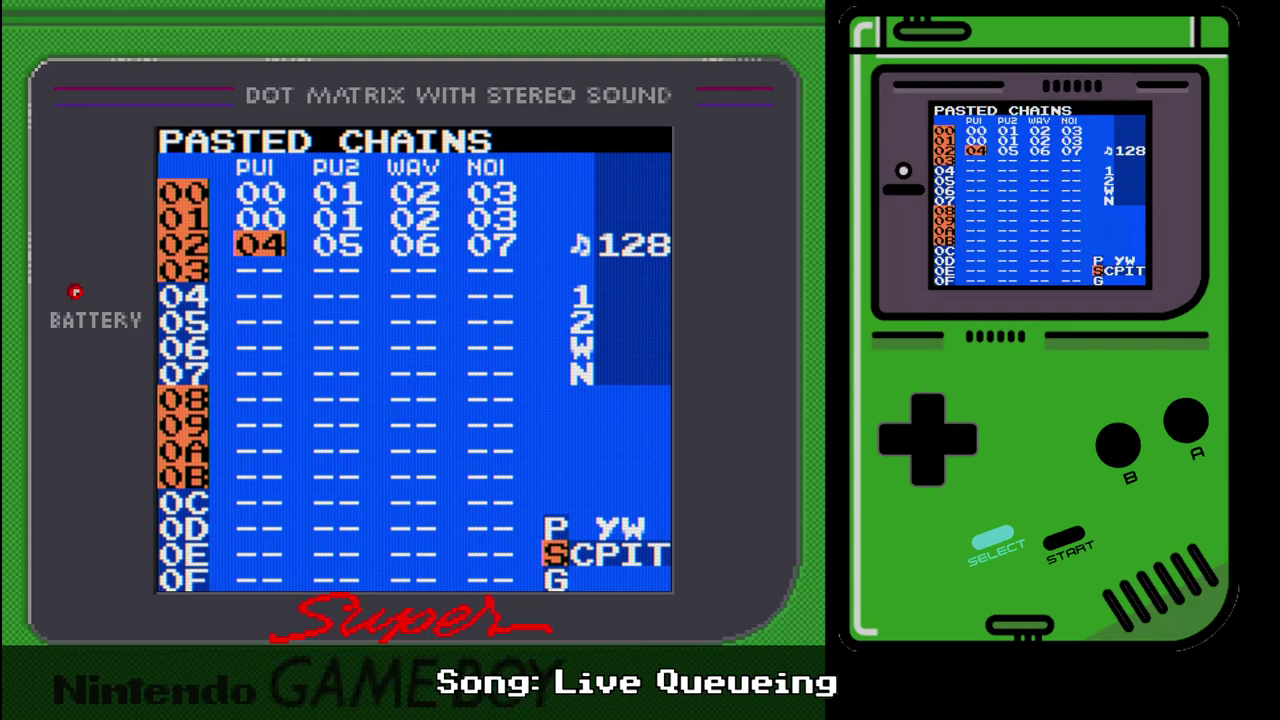
key(shift+x)
key(shift+x)
key(Up)
key(Up)
key(Up)
key(Up)
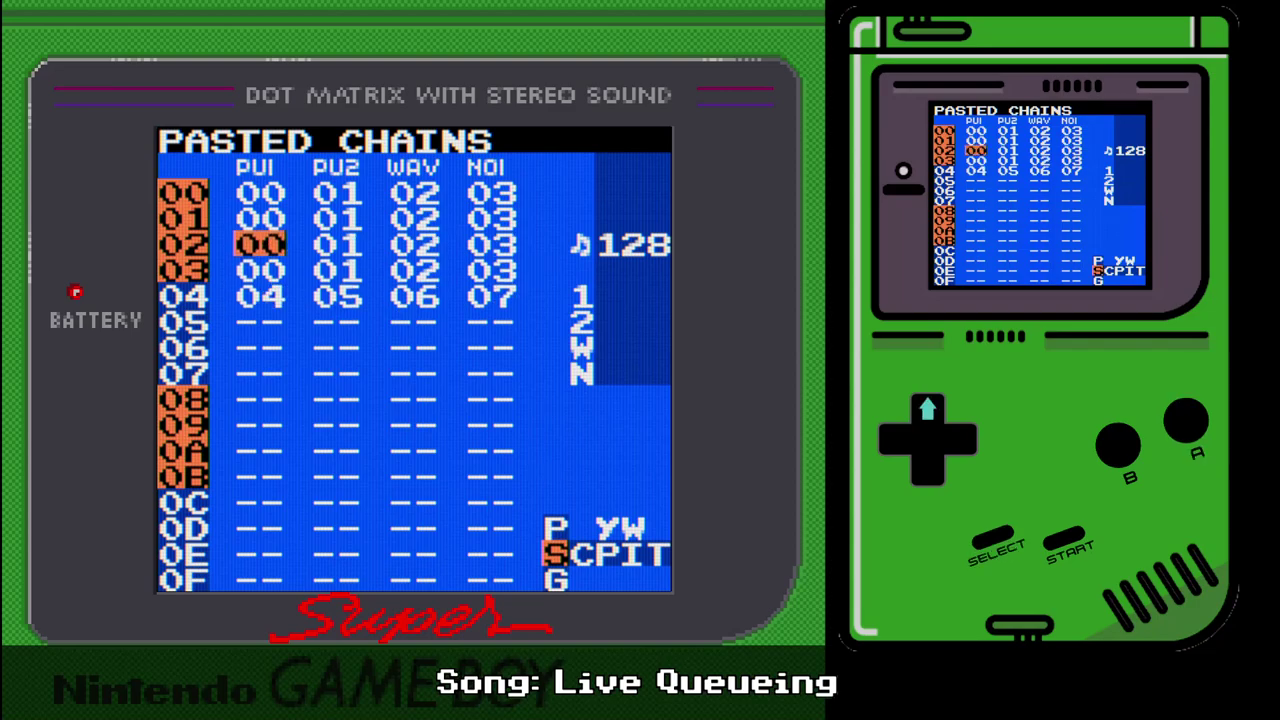
- Play the song from row 00 and queue row 02 for all four channels during playback
key(Return)
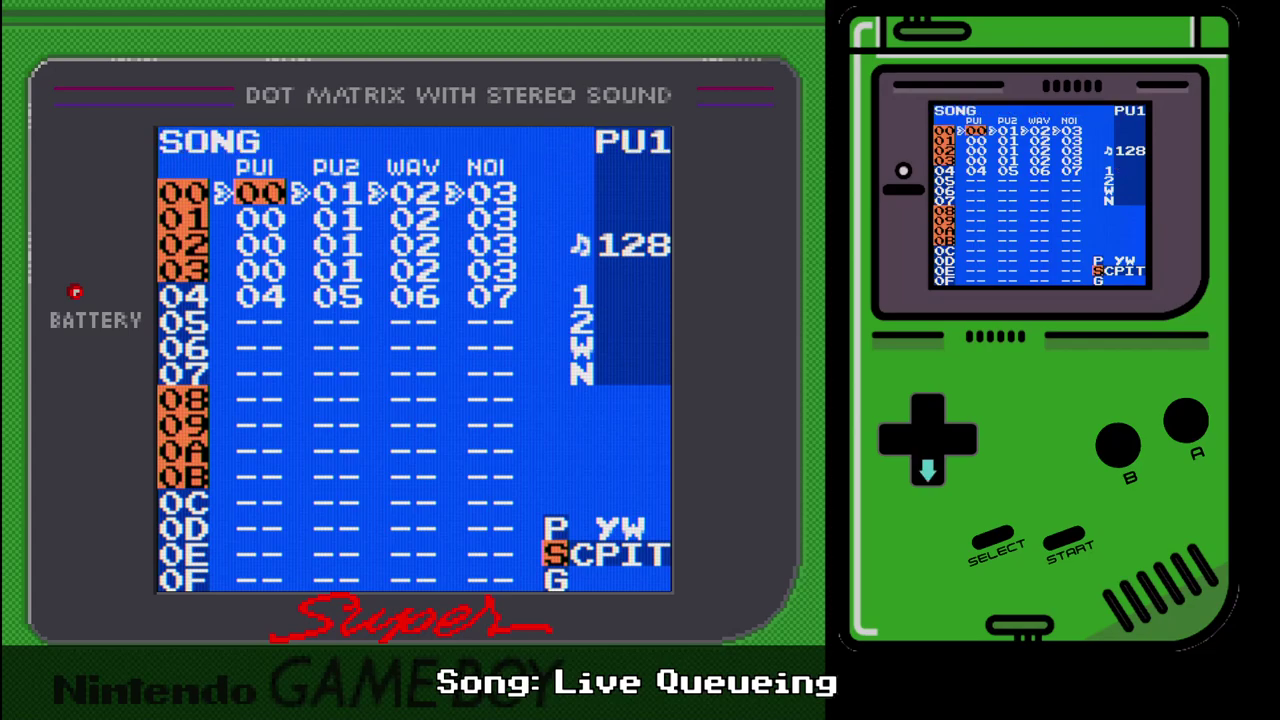
key(Down)
key(Down)
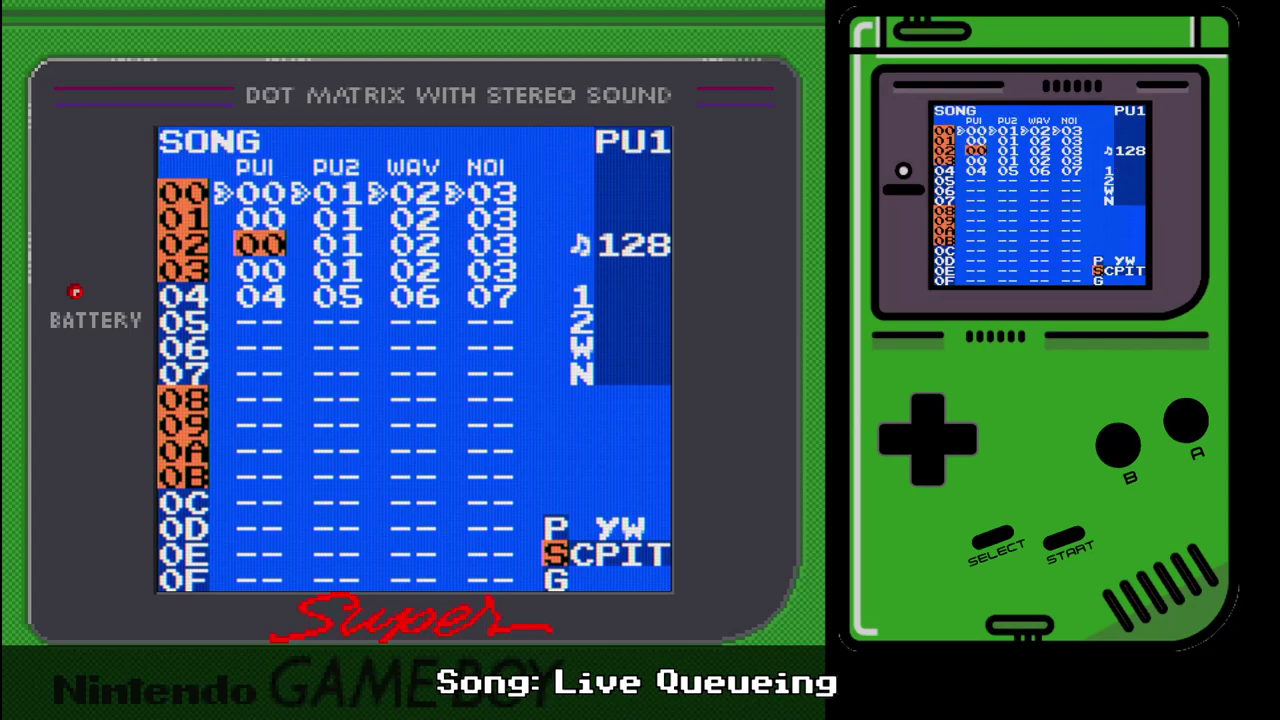
key(Left)
key(Return)
key(Return)
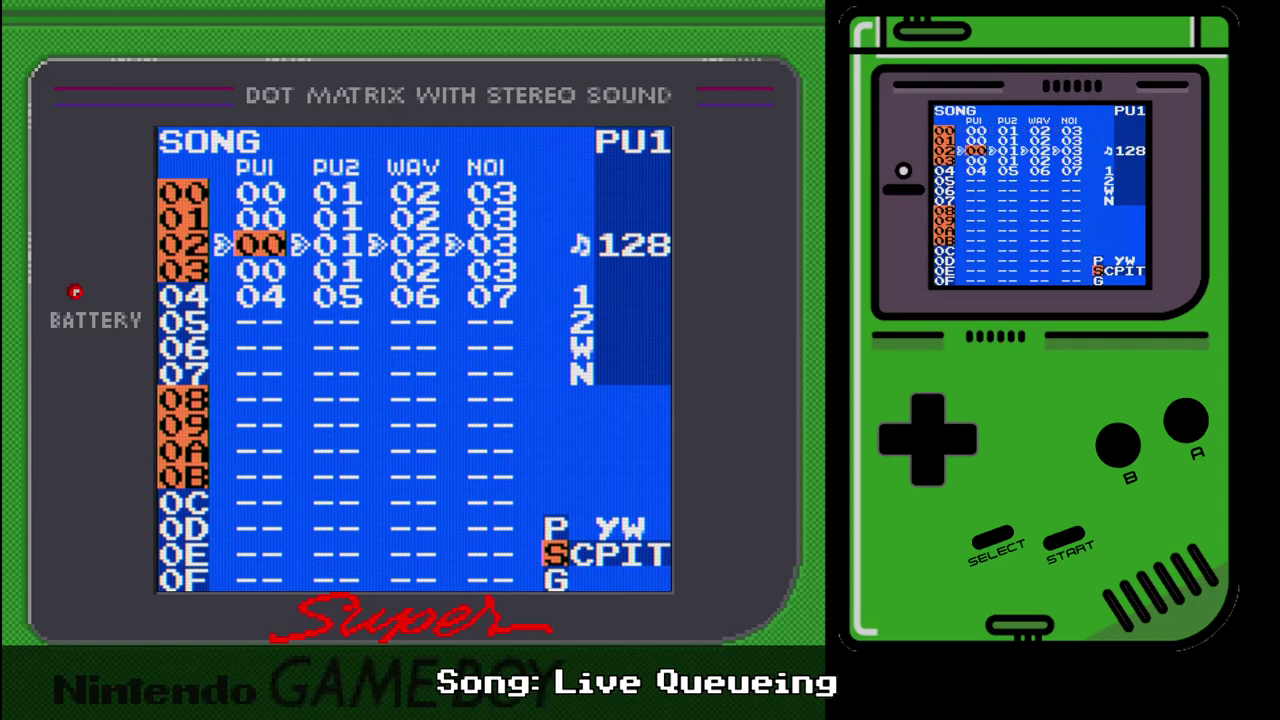
key(Up)
key(Up)
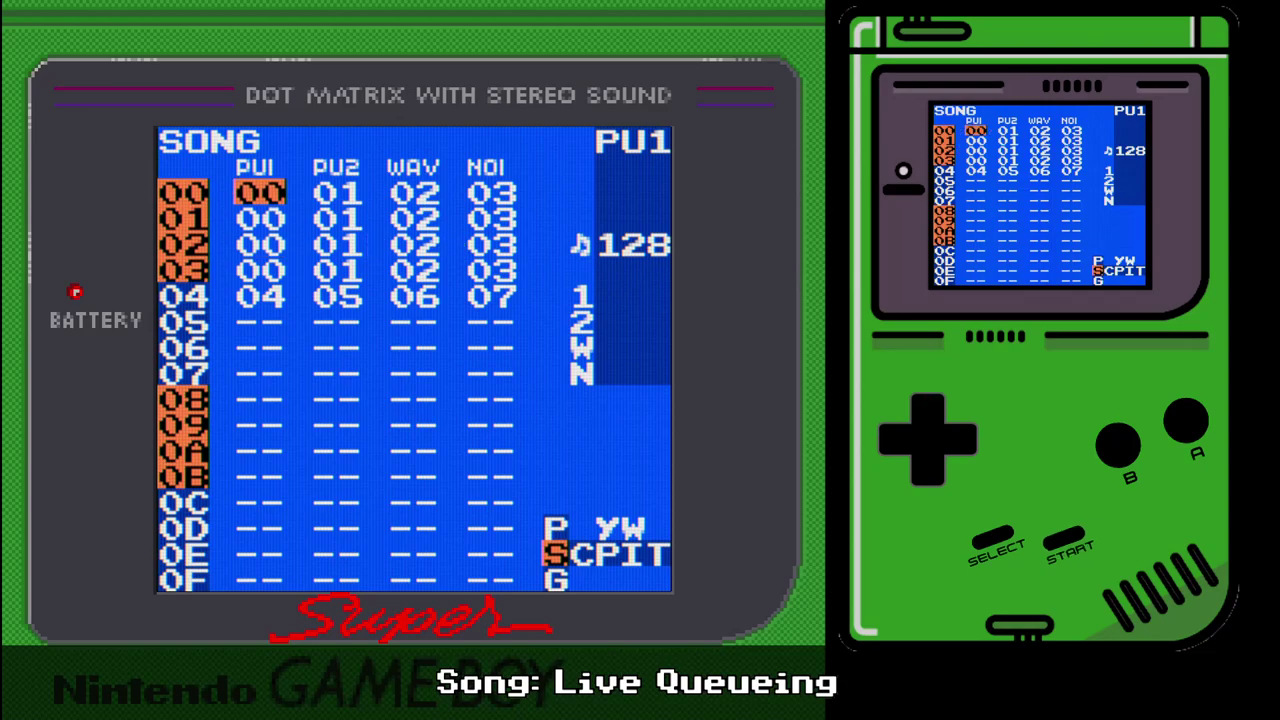
- Place the cursor on PU1 row 01, then toggle the song screen into live mode and back
key(Down)
key(Down)
key(Down)
key(Up)
key(Up)
key(Up)
key(Down)
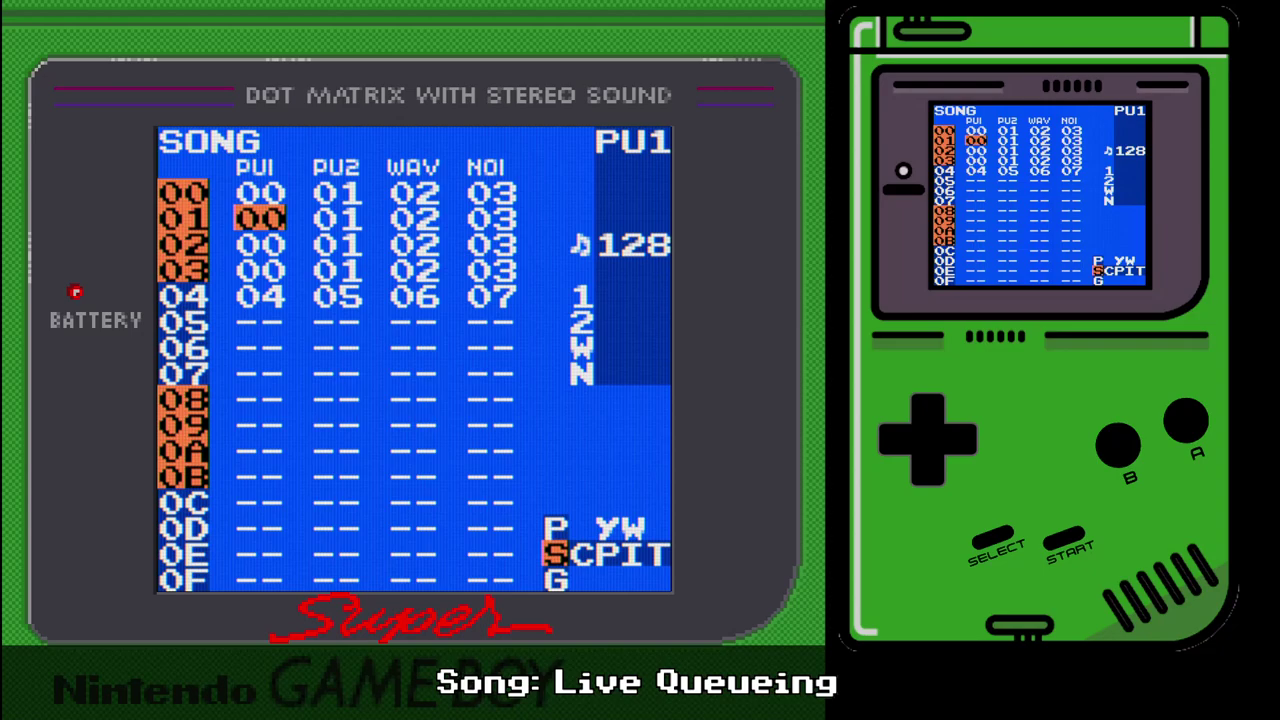
key(shift+Left)
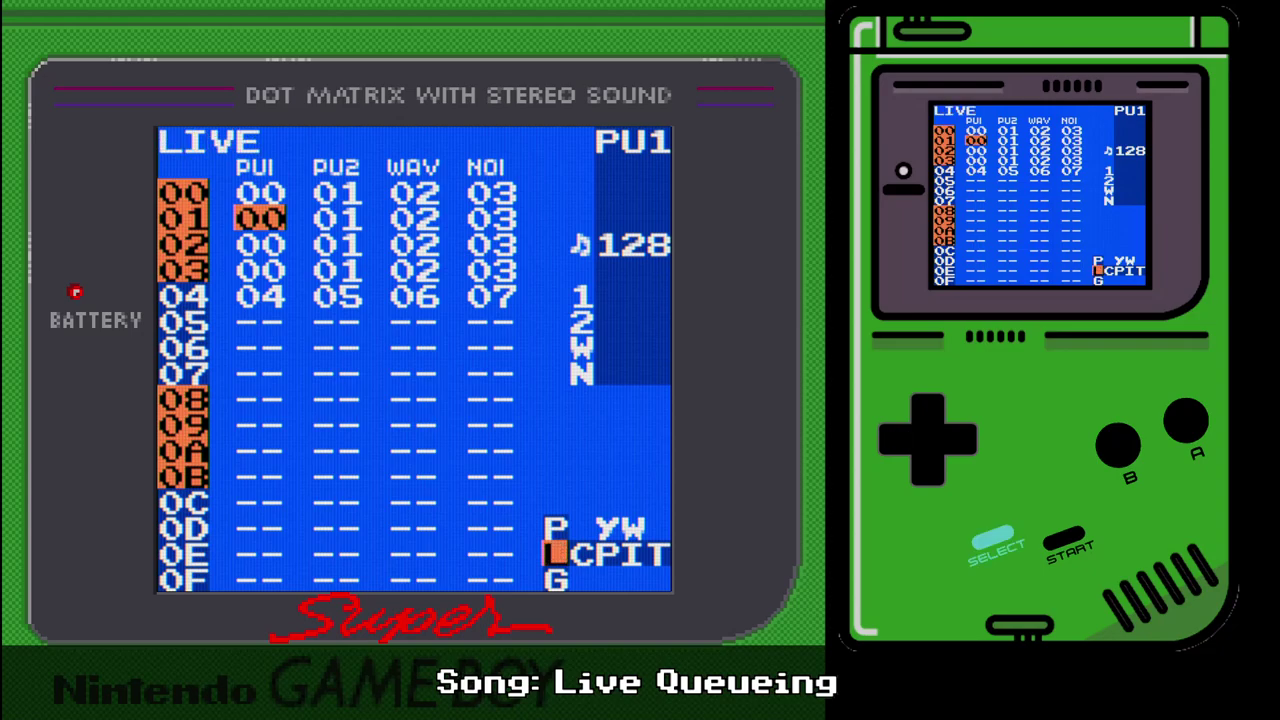
key(shift+Left)
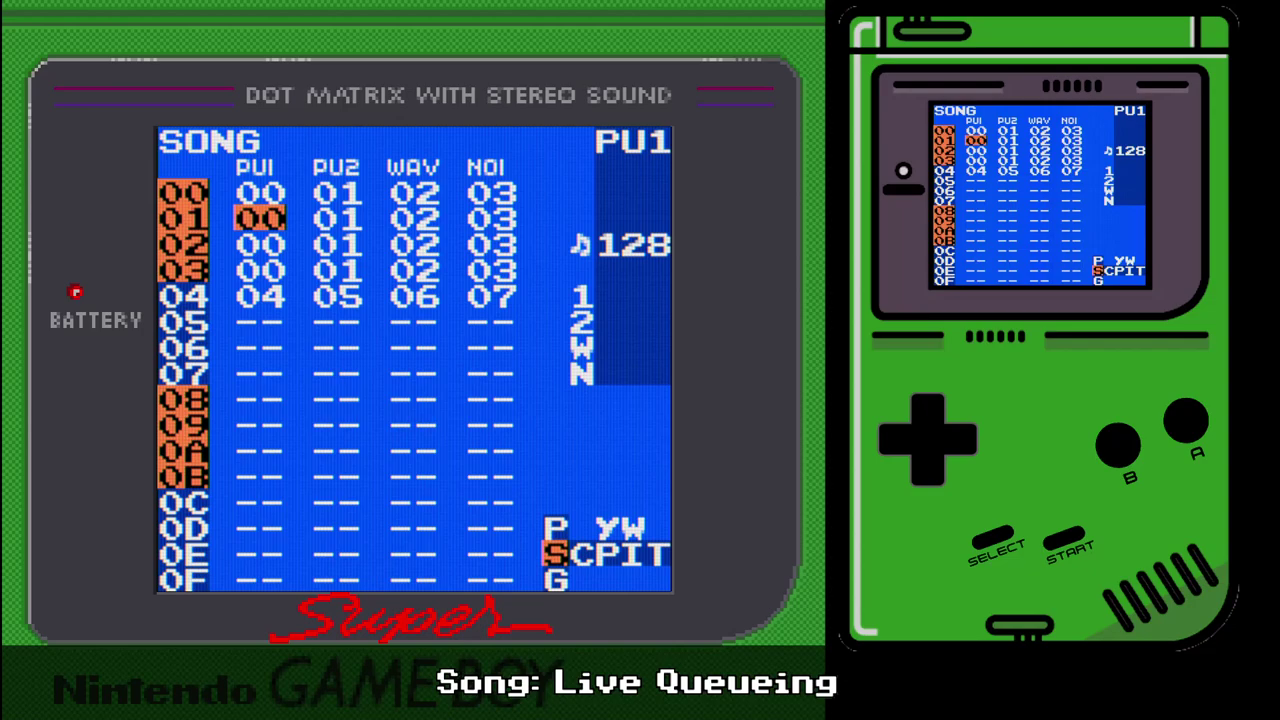
- Toggle live mode again, step the cursor through nearby PU1 rows, and return to song mode
key(shift+Left)
key(Left)
key(Down)
key(Down)
key(Up)
key(Up)
key(shift+Left)
key(Return)
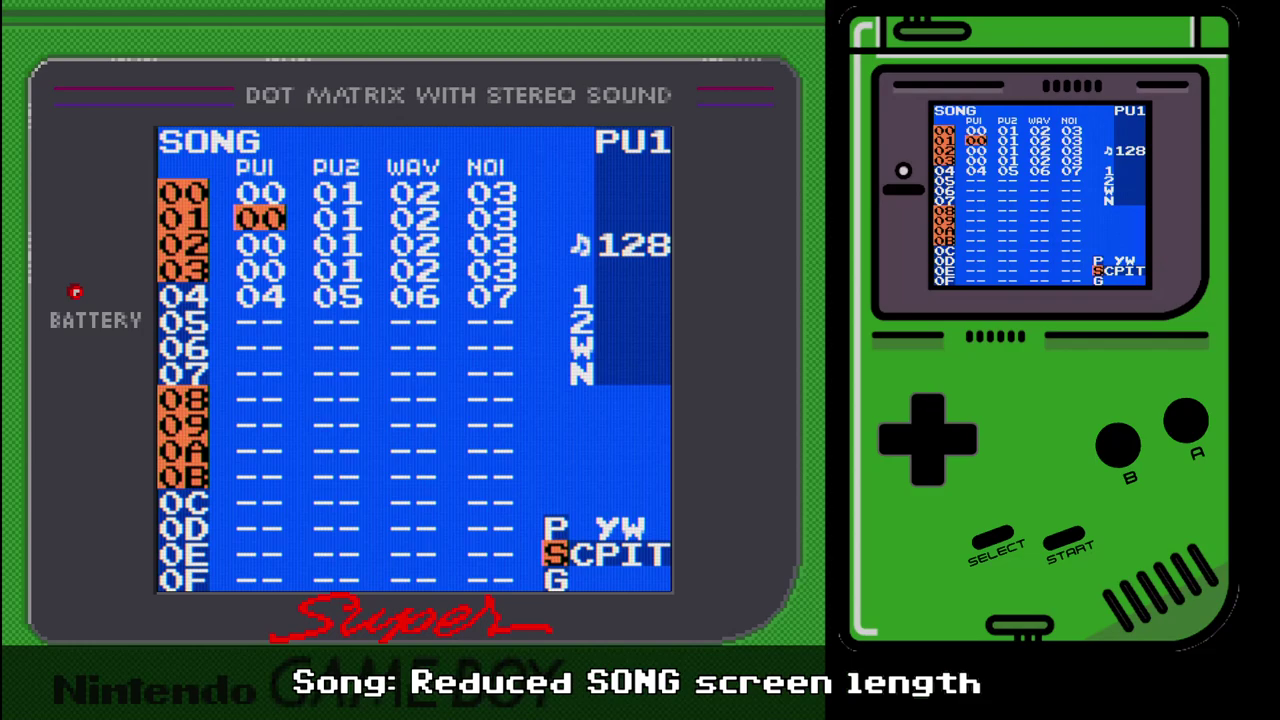
- Page down through the song screen from row 00 to examine its length
key(Up)
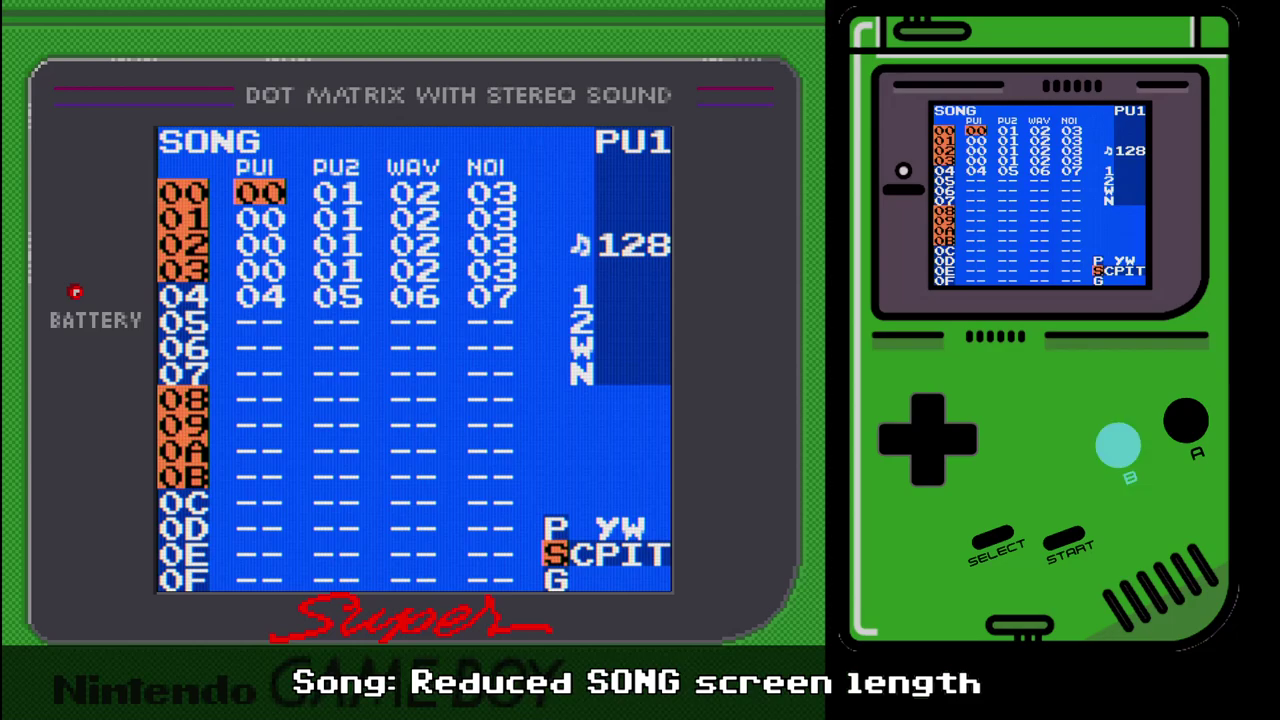
key(z+Down)
key(z+Down)
key(z+Down)
key(z+Down)
key(z+Down)
key(z+Down)
key(z+Down)
key(z+Down)
key(z+Down)
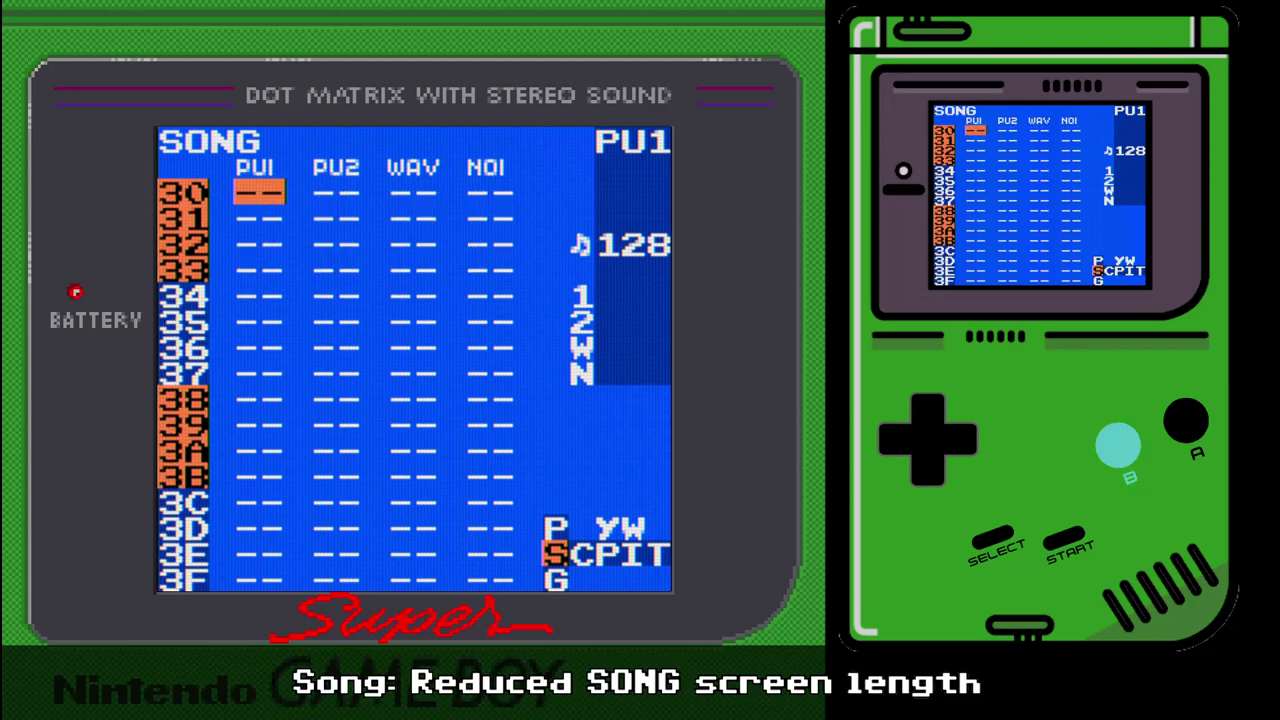
key(z+Down)
key(z+Down)
key(z+Down)
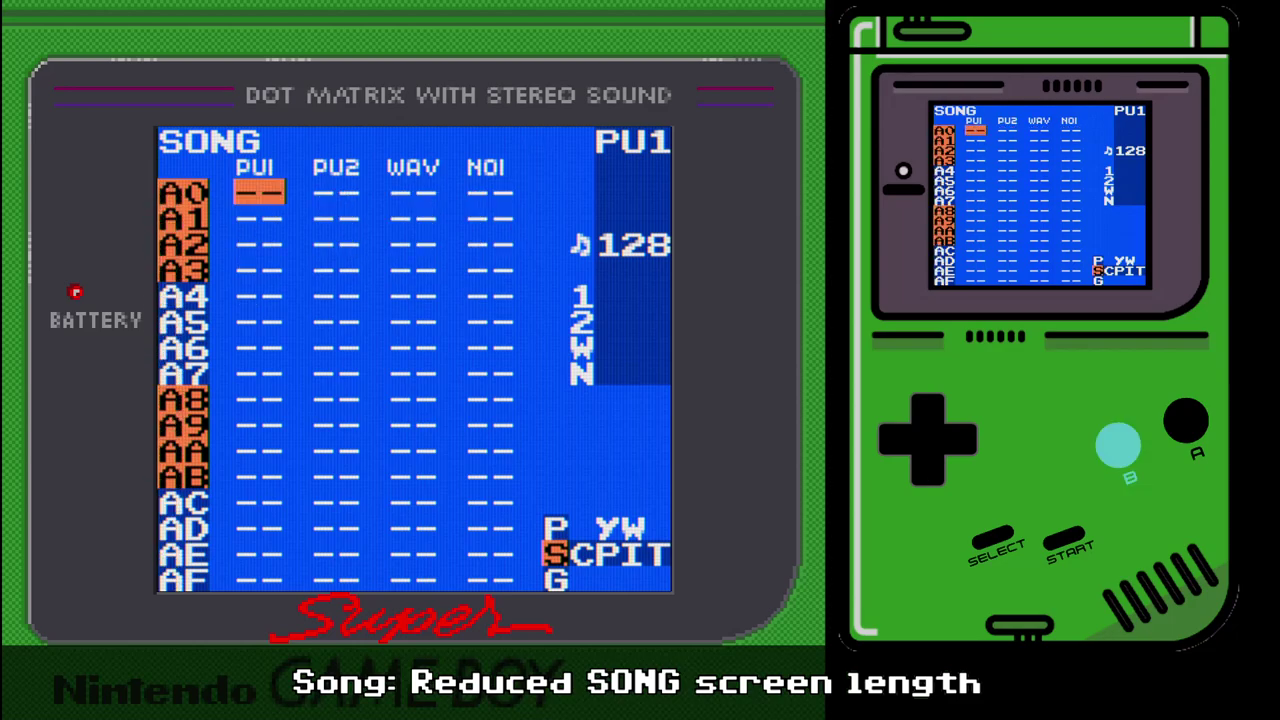
- Step the cursor through the rows at the end of the song and stop on row B0
key(Up)
key(Up)
key(Up)
key(Up)
key(Down)
key(Down)
key(Down)
key(Down)
key(Up)
key(Up)
key(Up)
key(Up)
key(Up)
key(Up)
key(Up)
key(Up)
key(Up)
key(Up)
key(Up)
key(Up)
key(Up)
key(Up)
key(Up)
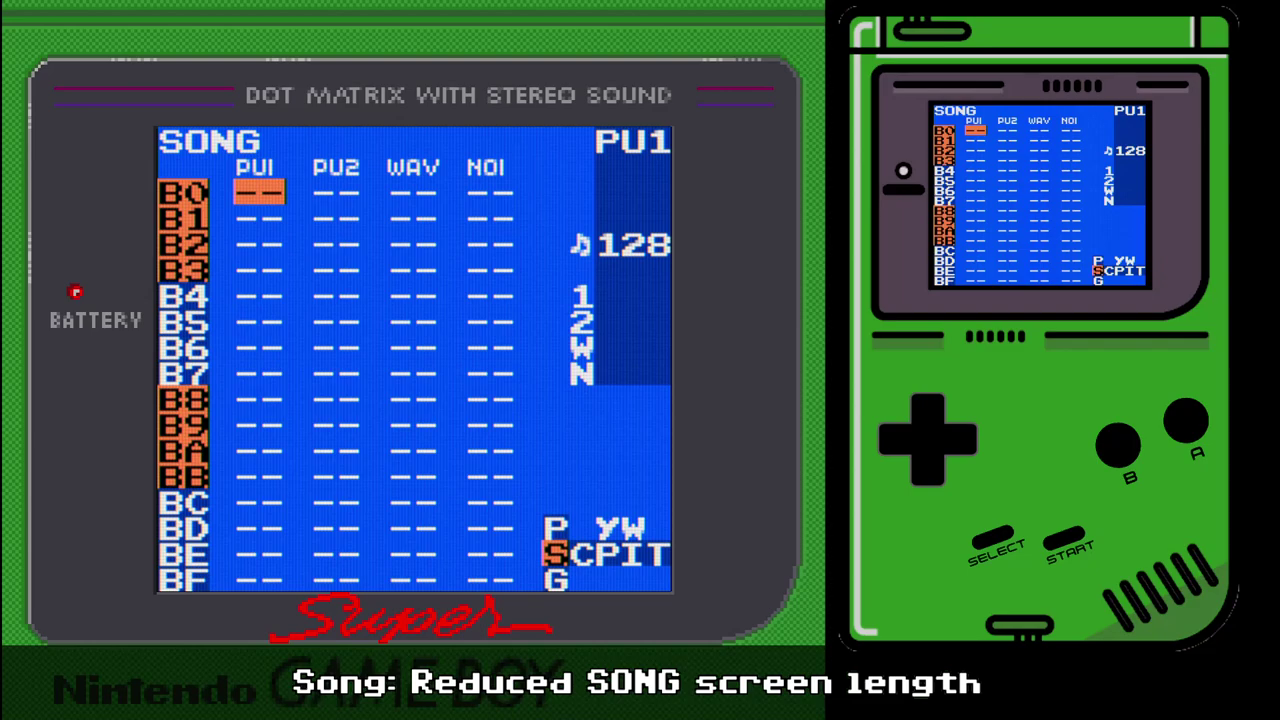
- Page back up through the song screen from row B0 to row 20
key(z+Up)
key(z+Up)
key(z+Up)
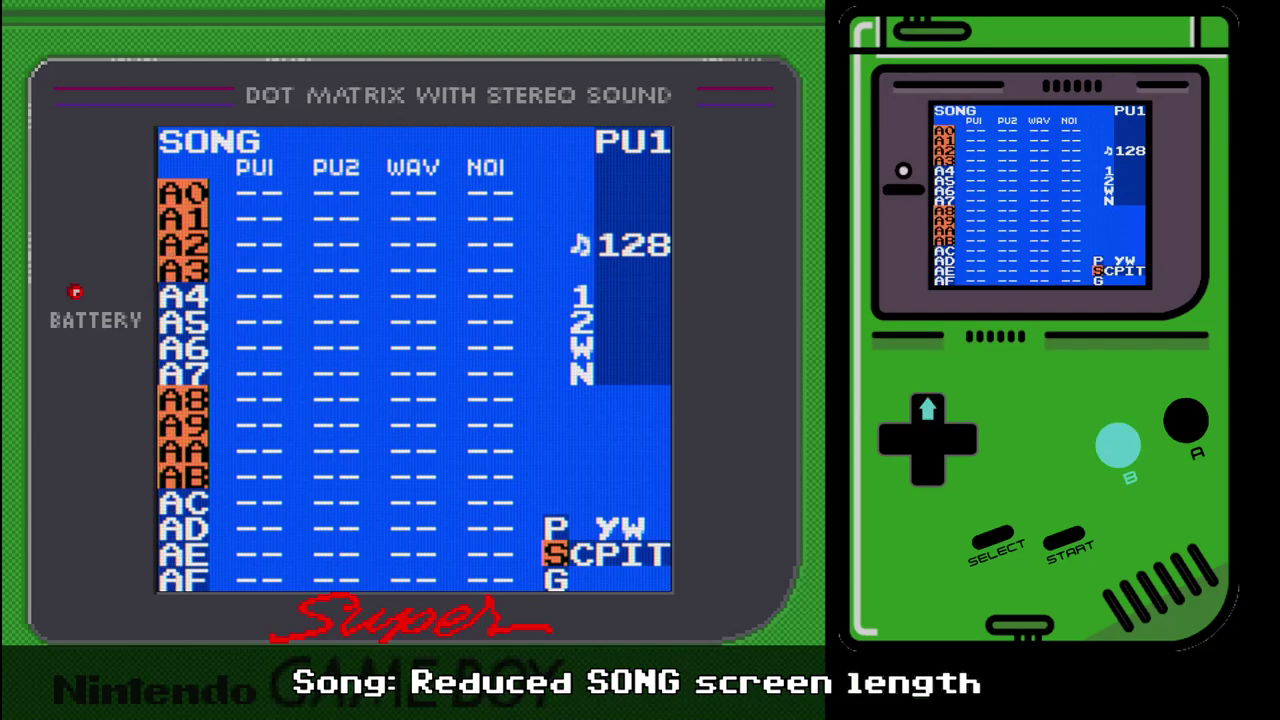
key(z+Up)
key(z+Up)
key(z+Up)
key(z+Up)
key(z+Up)
key(z+Up)
key(z+Up)
key(z+Up)
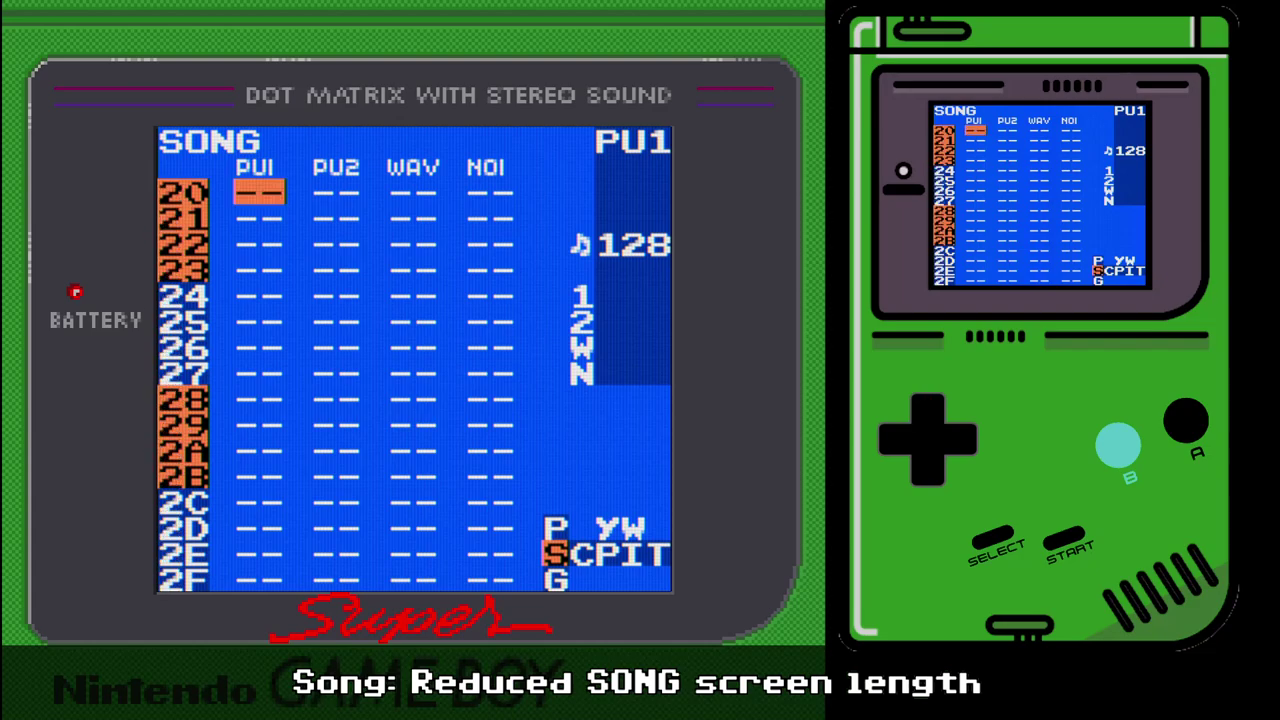
- Page down to the final song row BF, then page up to row AF
key(z+Down)
key(z+Down)
key(z+Down)
key(z+Down)
key(z+Down)
key(z+Down)
key(z+Down)
key(z+Down)
key(z+Down)
key(z+Down)
key(z+Down)
key(z+Down)
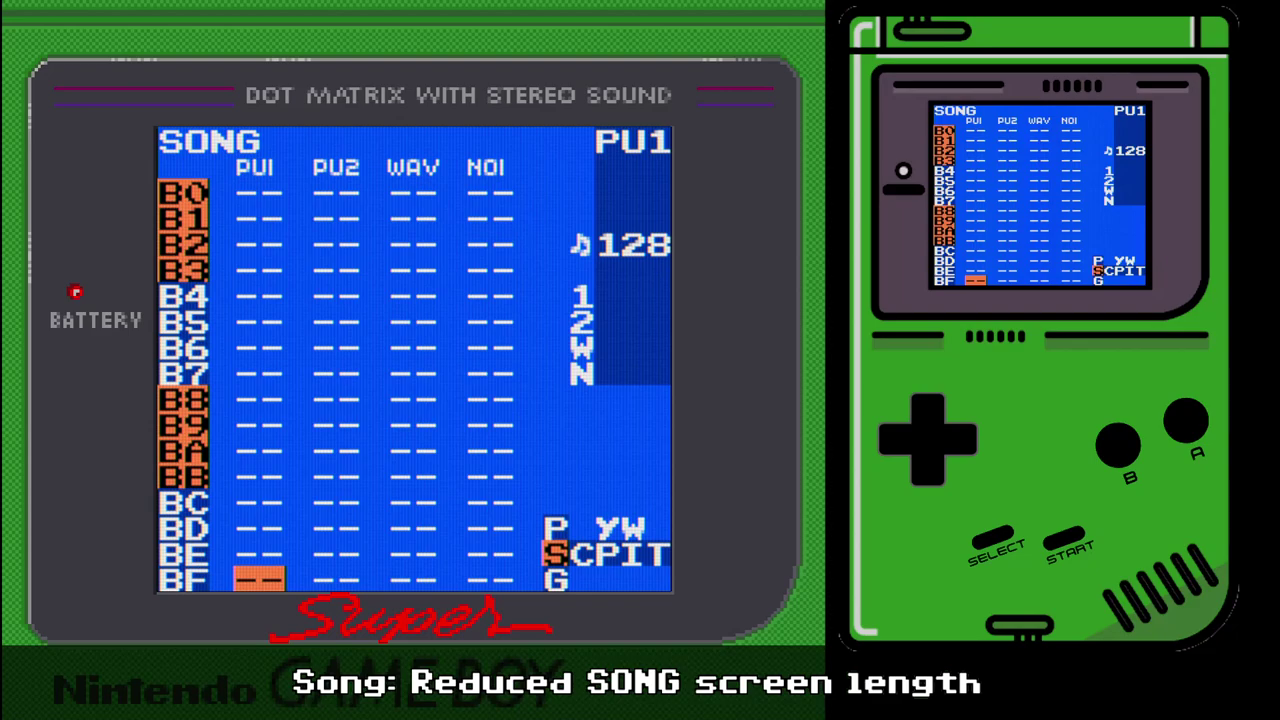
key(z+Up)
key(z+Up)
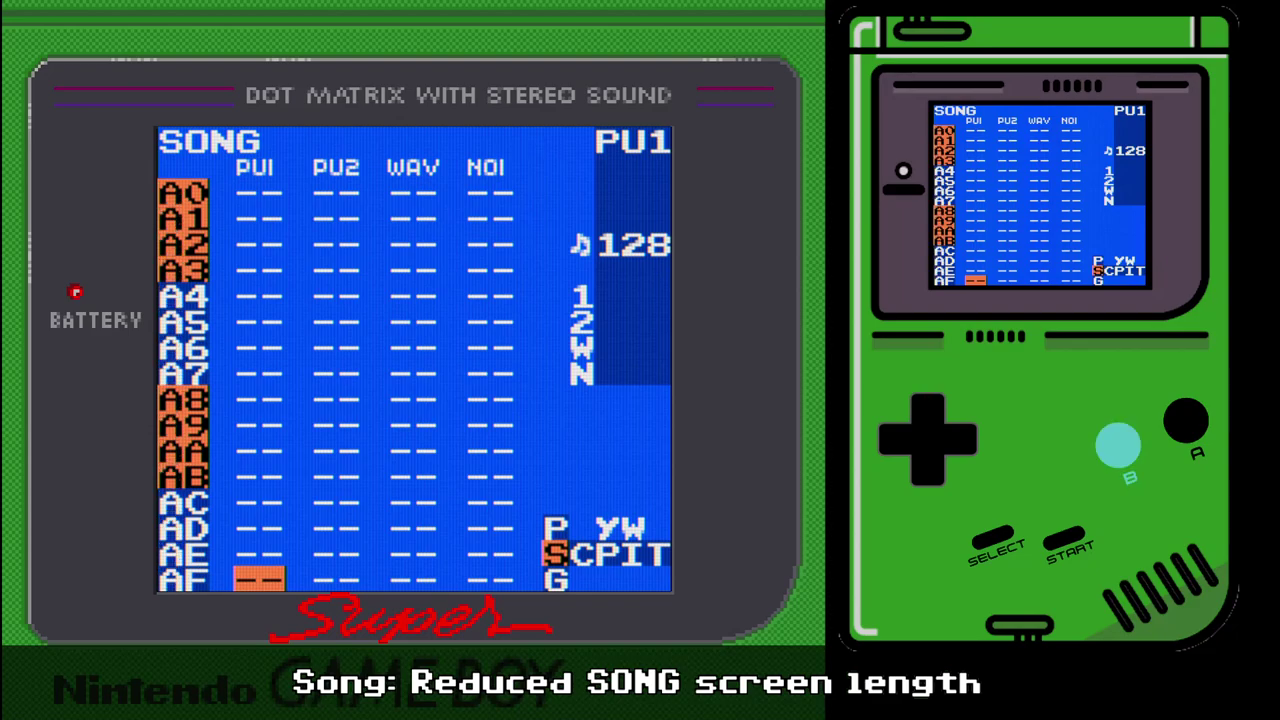
- Page back up through the song screen from row AF to row 0F on the first page
key(z+Up)
key(z+Up)
key(z+Up)
key(z+Up)
key(z+Up)
key(z+Up)
key(z+Up)
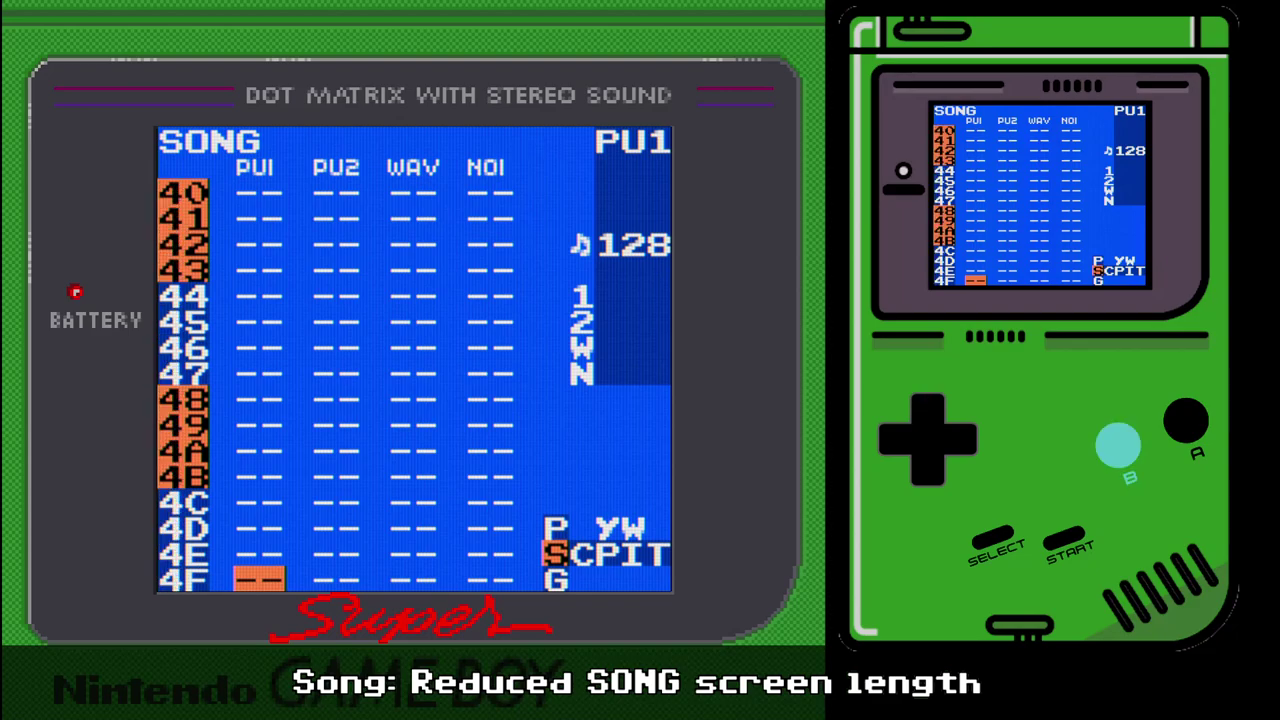
key(z+Up)
key(z+Up)
- Move the cursor up the PU1 column from row 0F to song row 00
key(Up)
key(Up)
key(Up)
key(Up)
key(Up)
key(Up)
key(Up)
key(Up)
key(Up)
key(Up)
key(Up)
key(Up)
key(Up)
key(Up)
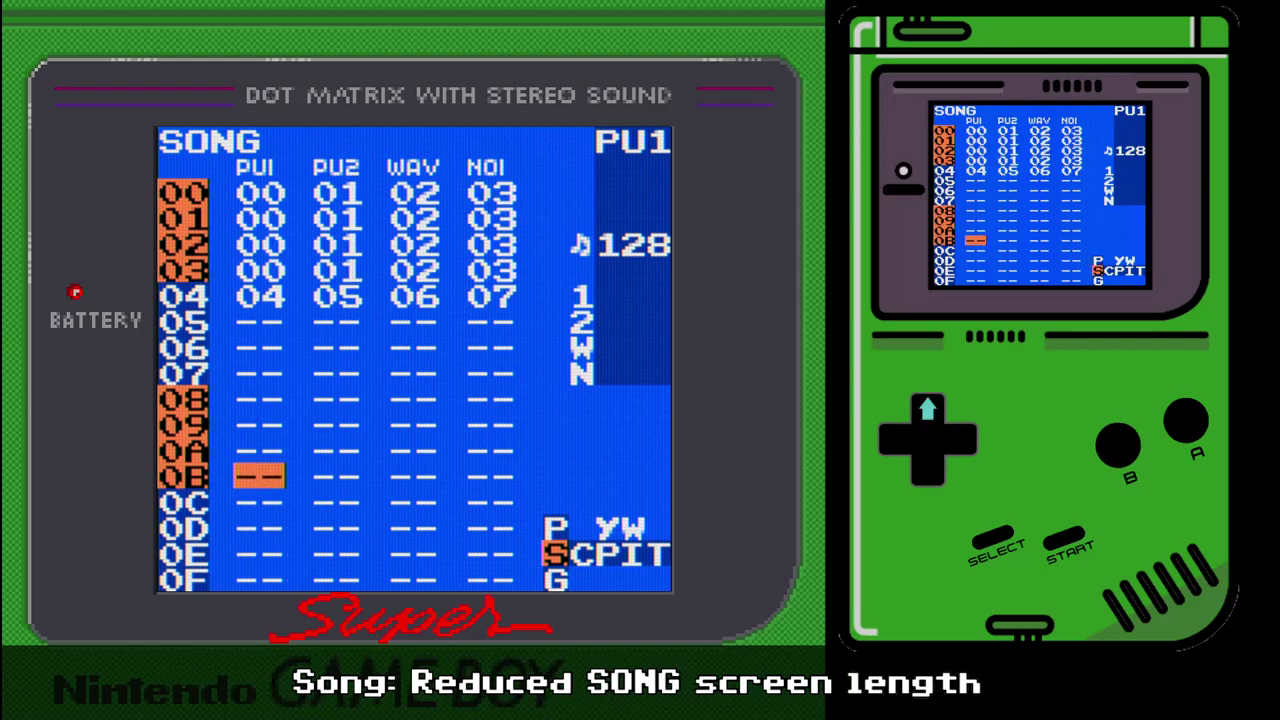
key(Up)
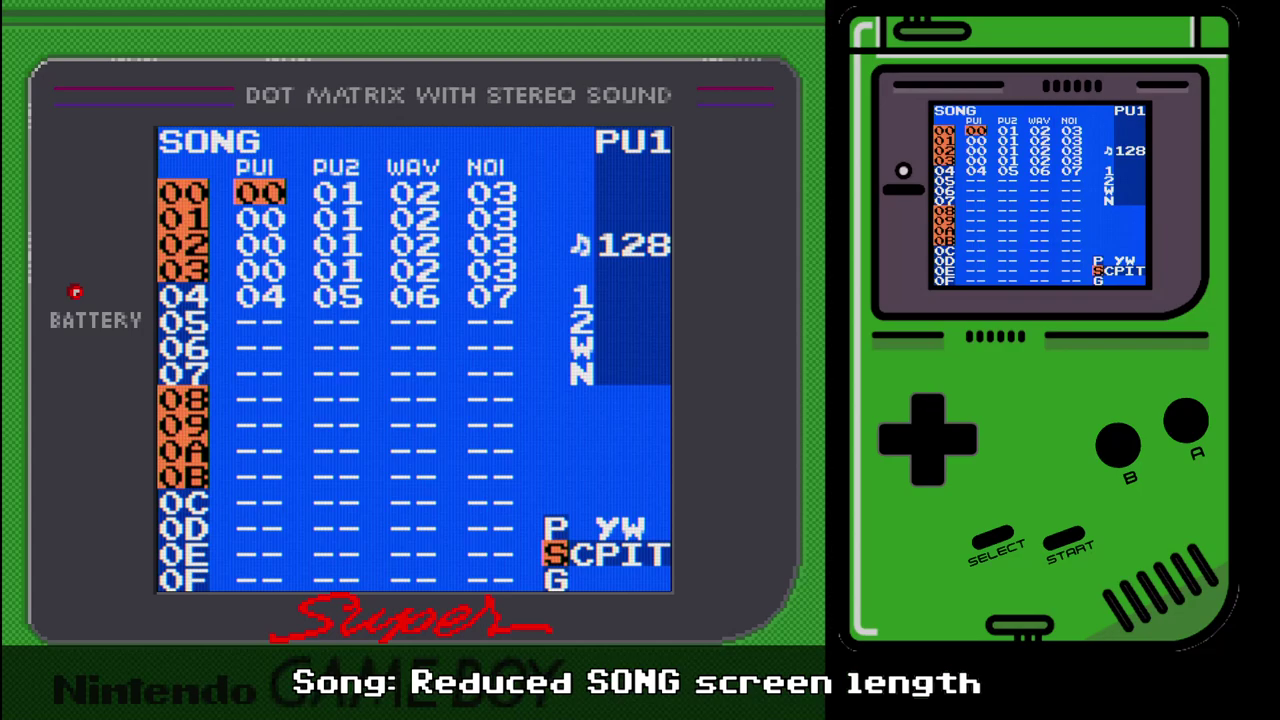
key(z+Down)
key(Up)
key(Up)
key(Down)
key(Down)
key(z+Up)
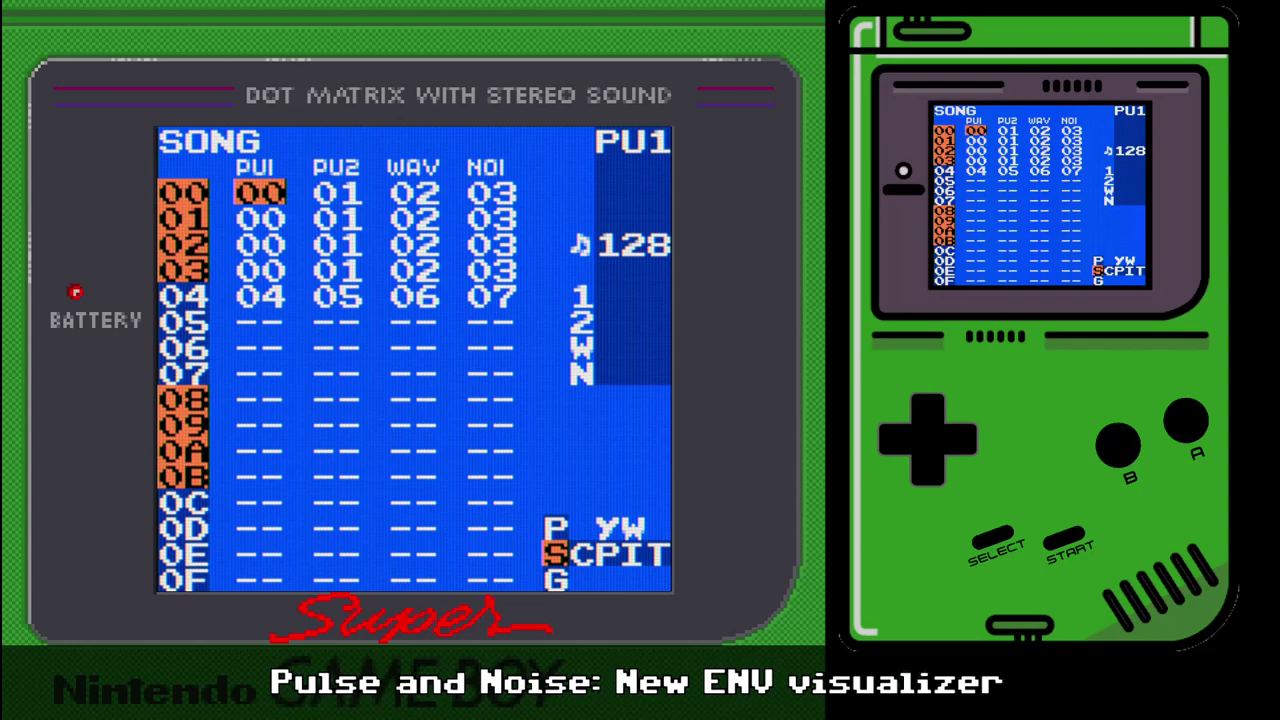
- Open chain 00 from song row 00 and go into the phrase on its first step
key(shift+Right)
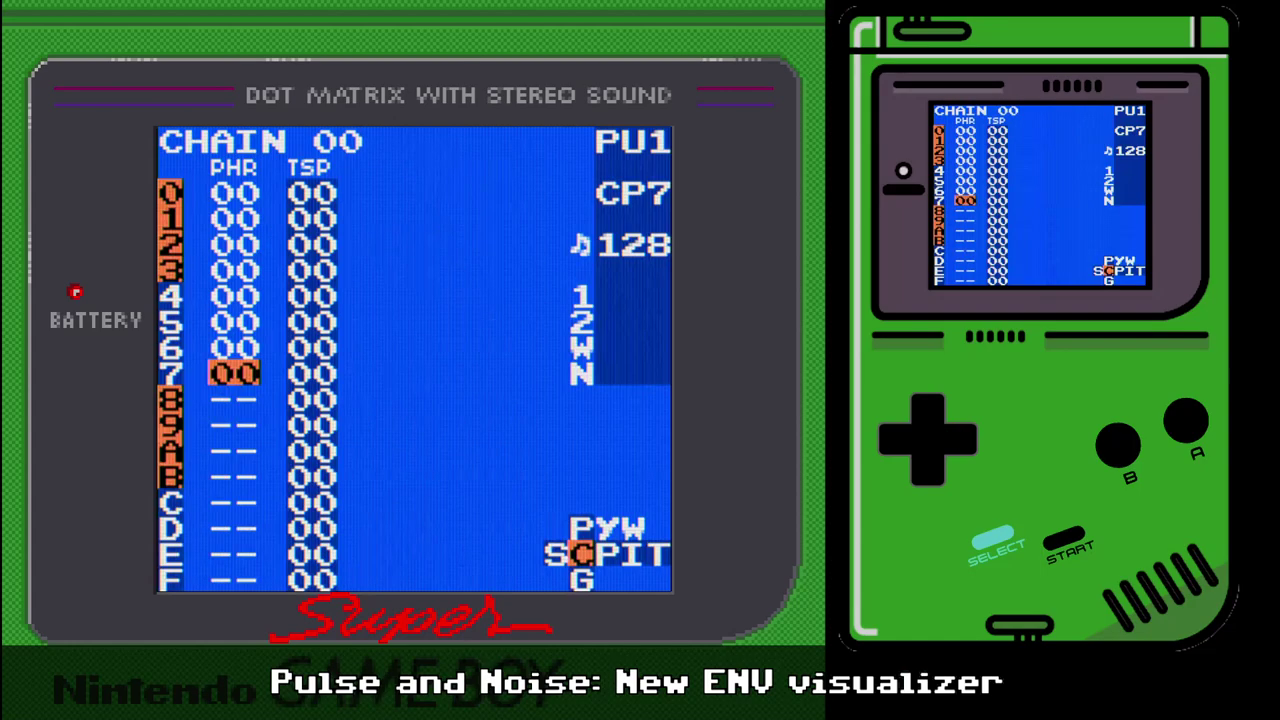
key(Up)
key(Up)
key(Up)
key(Up)
key(Up)
key(Up)
key(Up)
key(shift+Right)
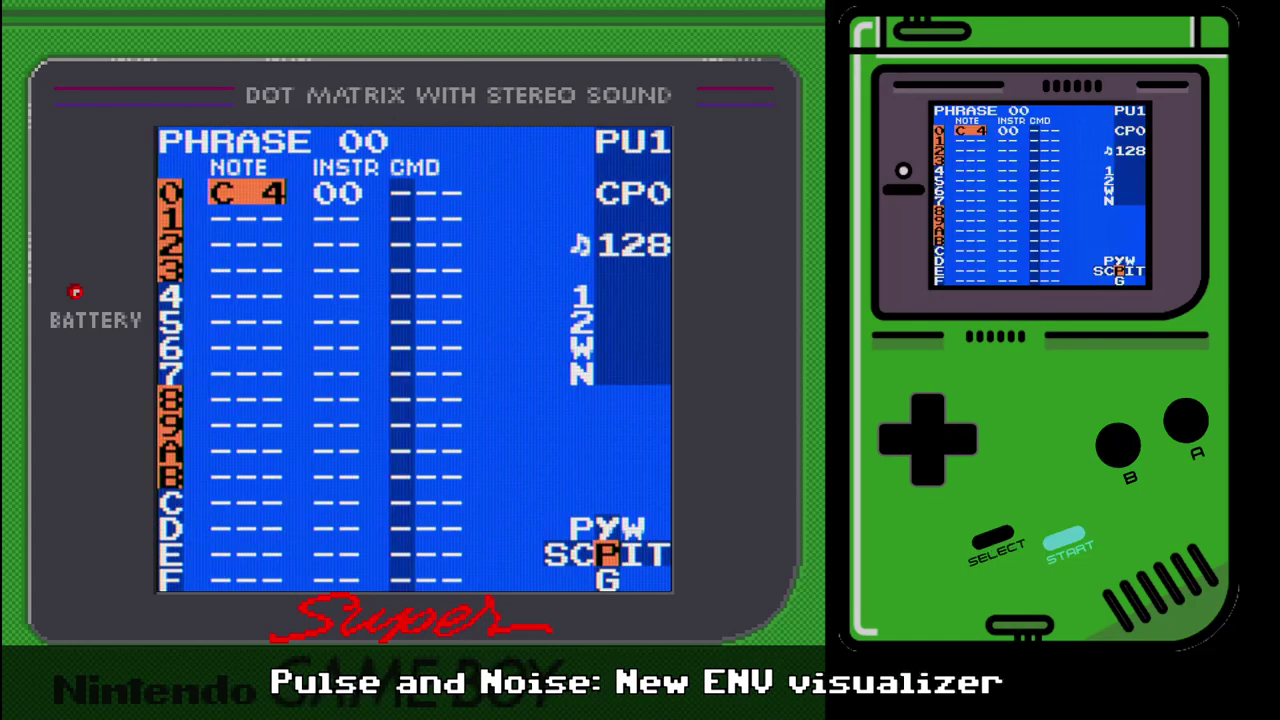
- Open instrument 00 from the phrase and show the help text for its first envelope stage
key(Return)
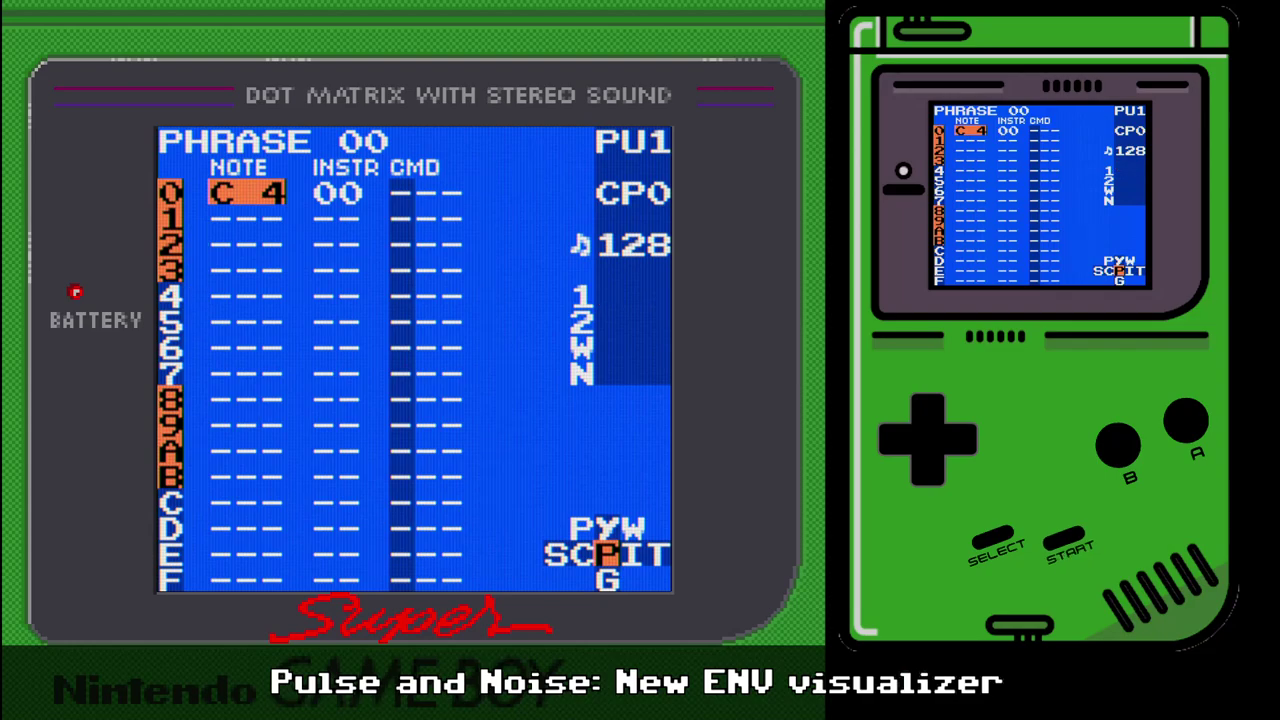
key(shift+Right)
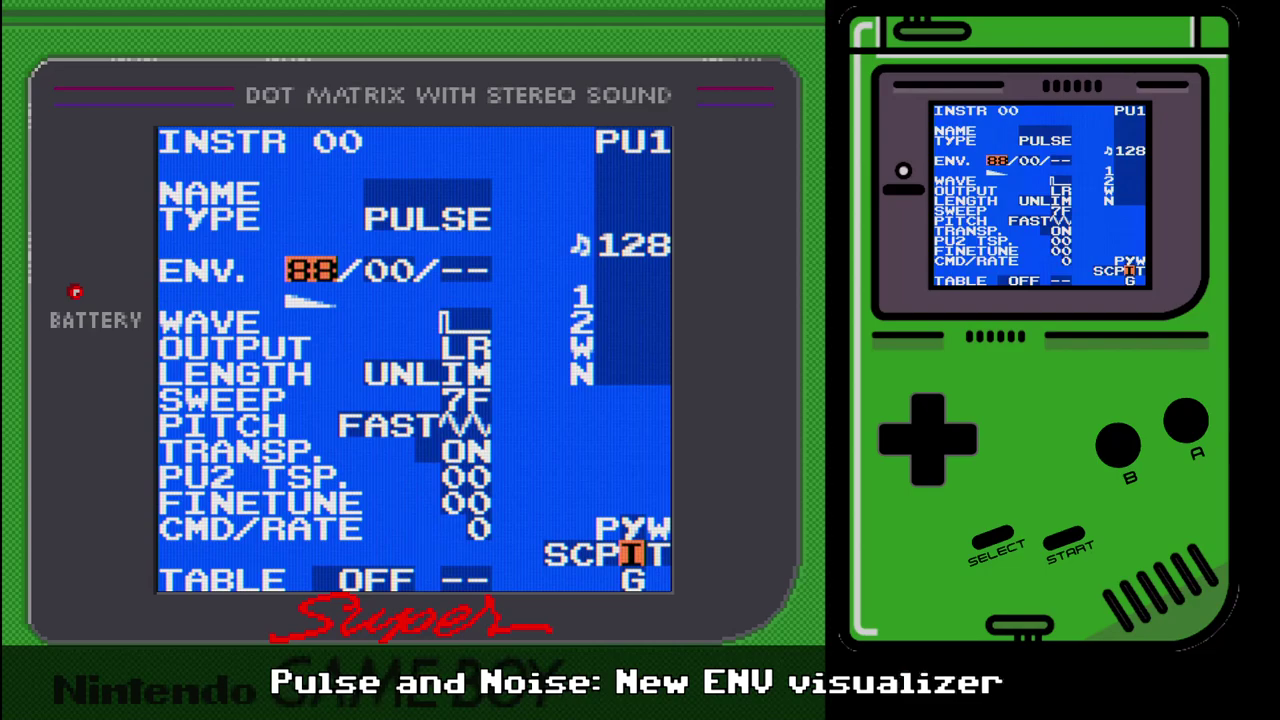
key(s)
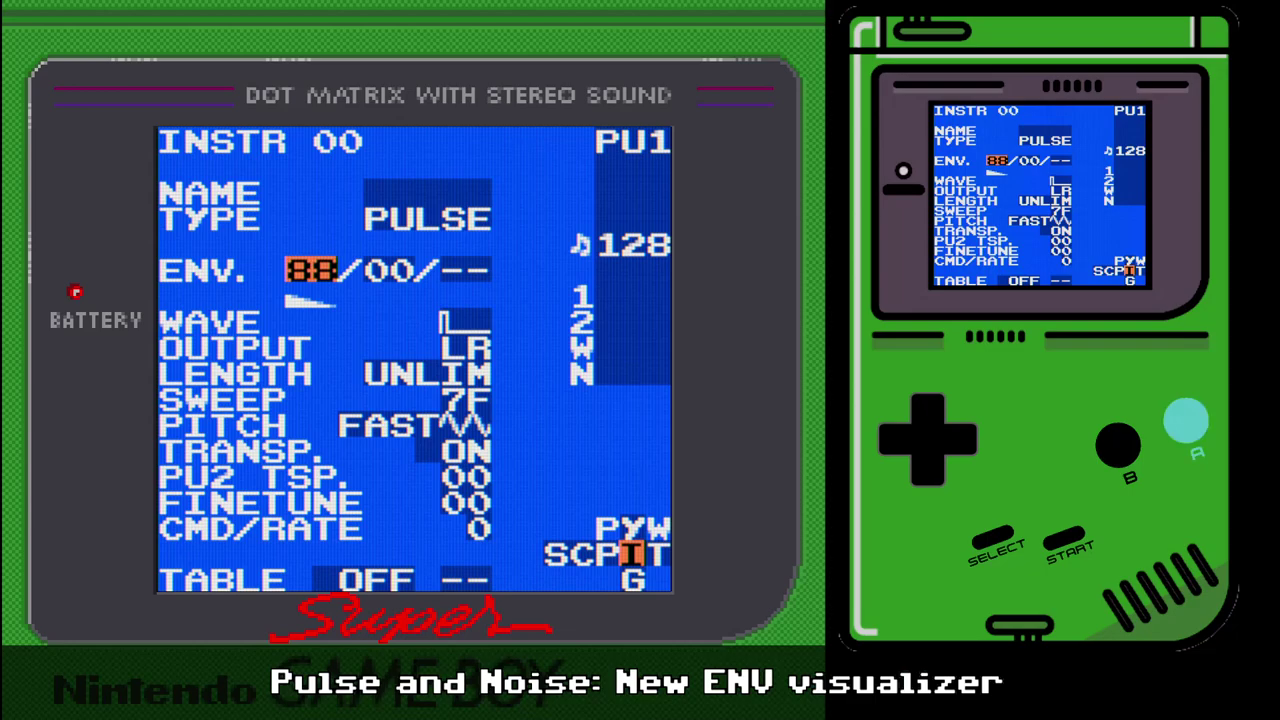
key(s)
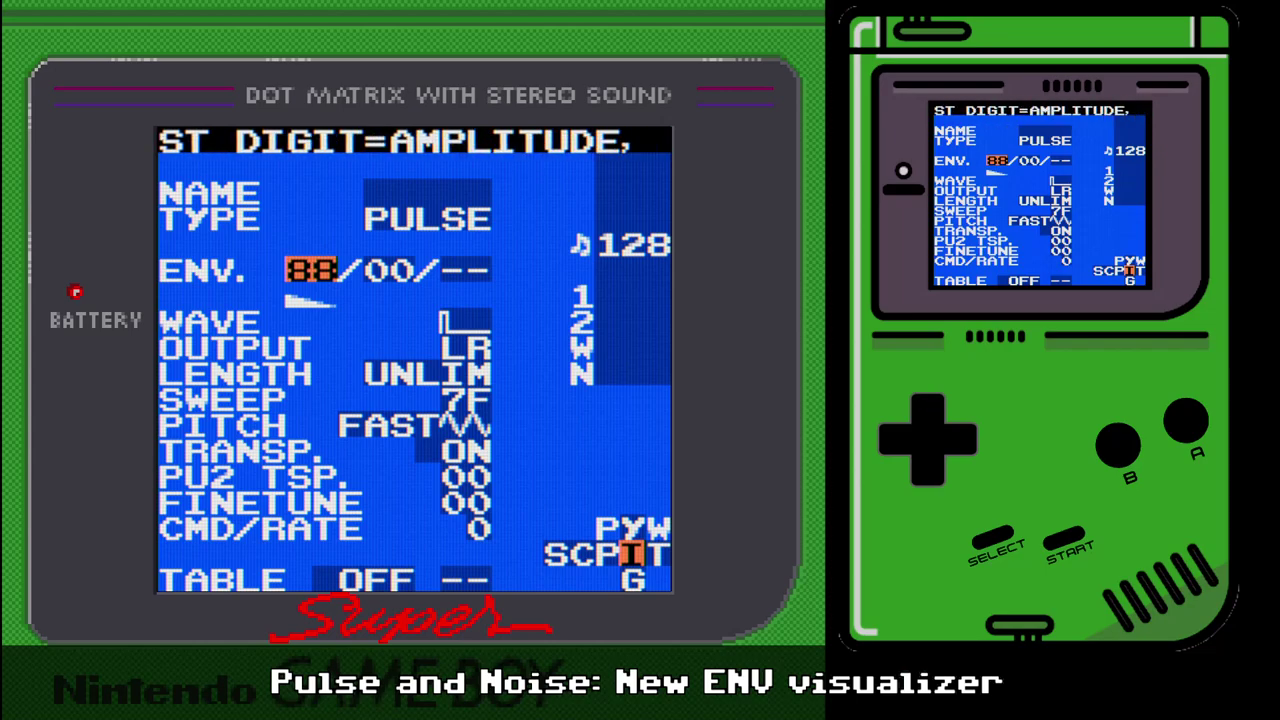
- Step through instrument 00's parameters from the second envelope stage down to FINETUNE and back up to the first envelope stage
key(Right)
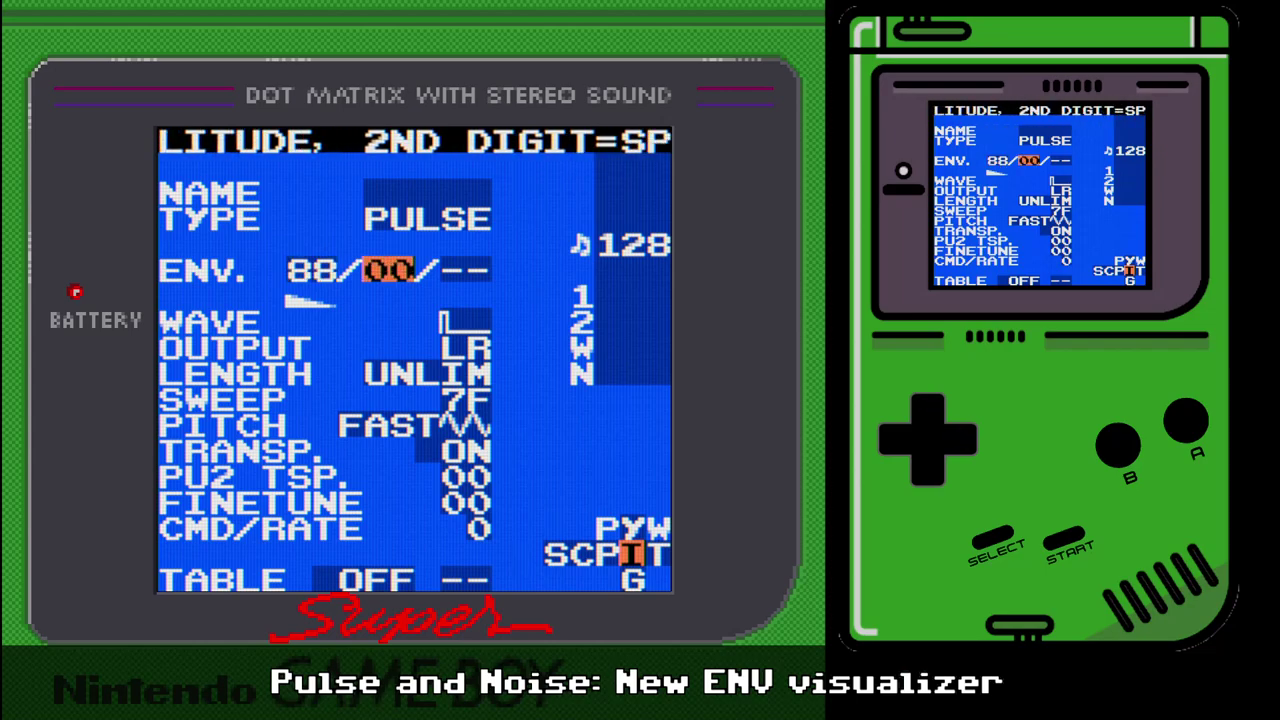
key(Down)
key(Down)
key(Down)
key(Down)
key(Down)
key(Down)
key(Down)
key(Down)
key(Down)
key(Down)
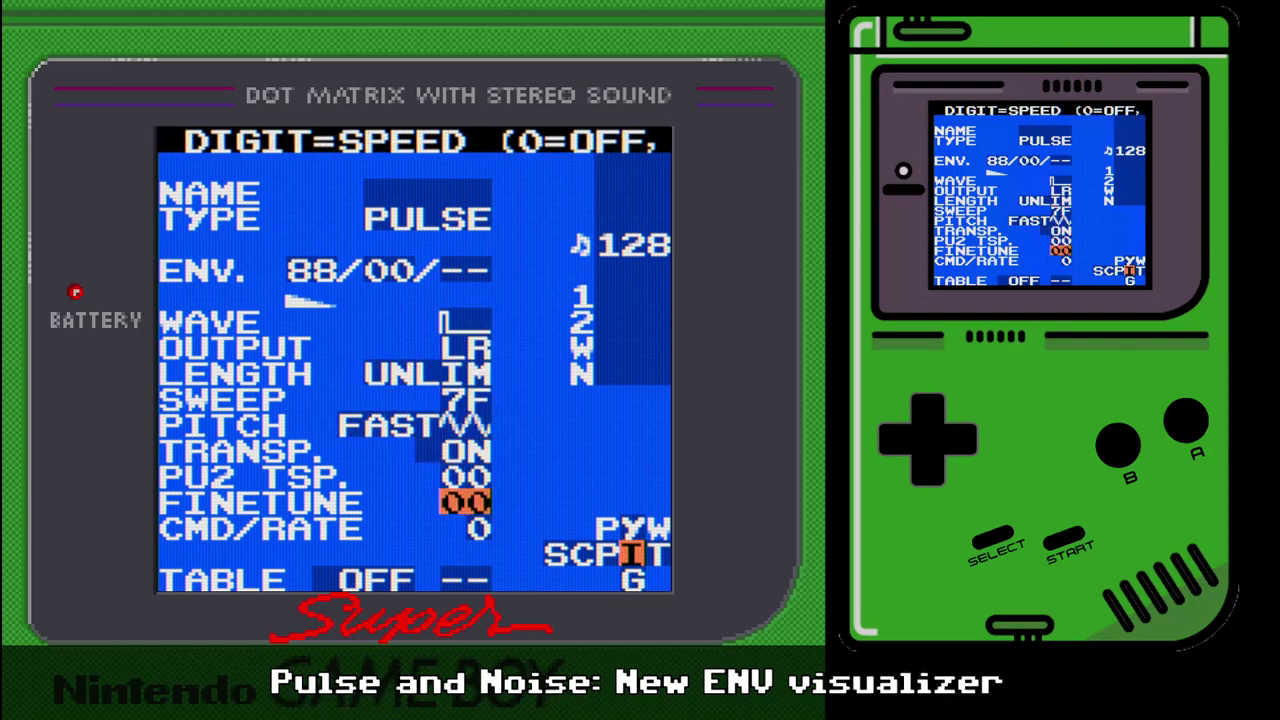
key(Up)
key(Up)
key(Up)
key(Up)
key(Up)
key(Up)
key(Up)
key(Up)
key(Up)
key(Up)
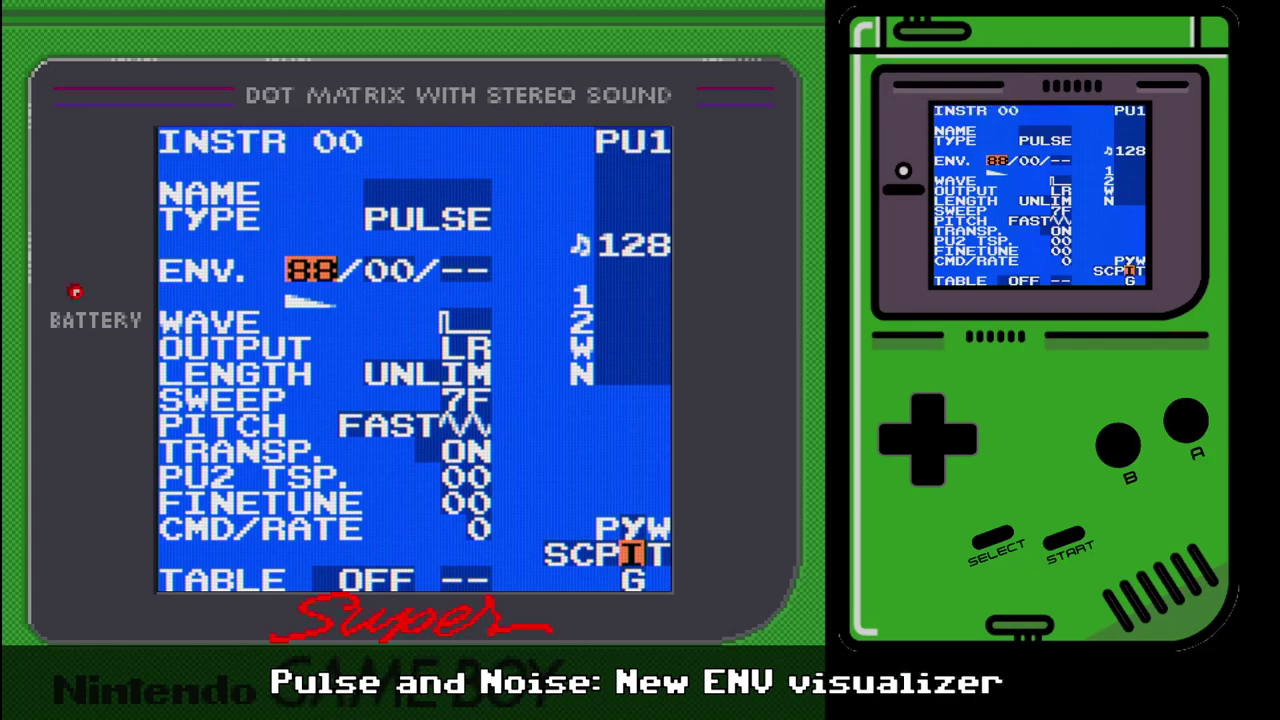
- Bring up the help text for the first envelope stage again and read how its amplitude and speed digits work
key(x)
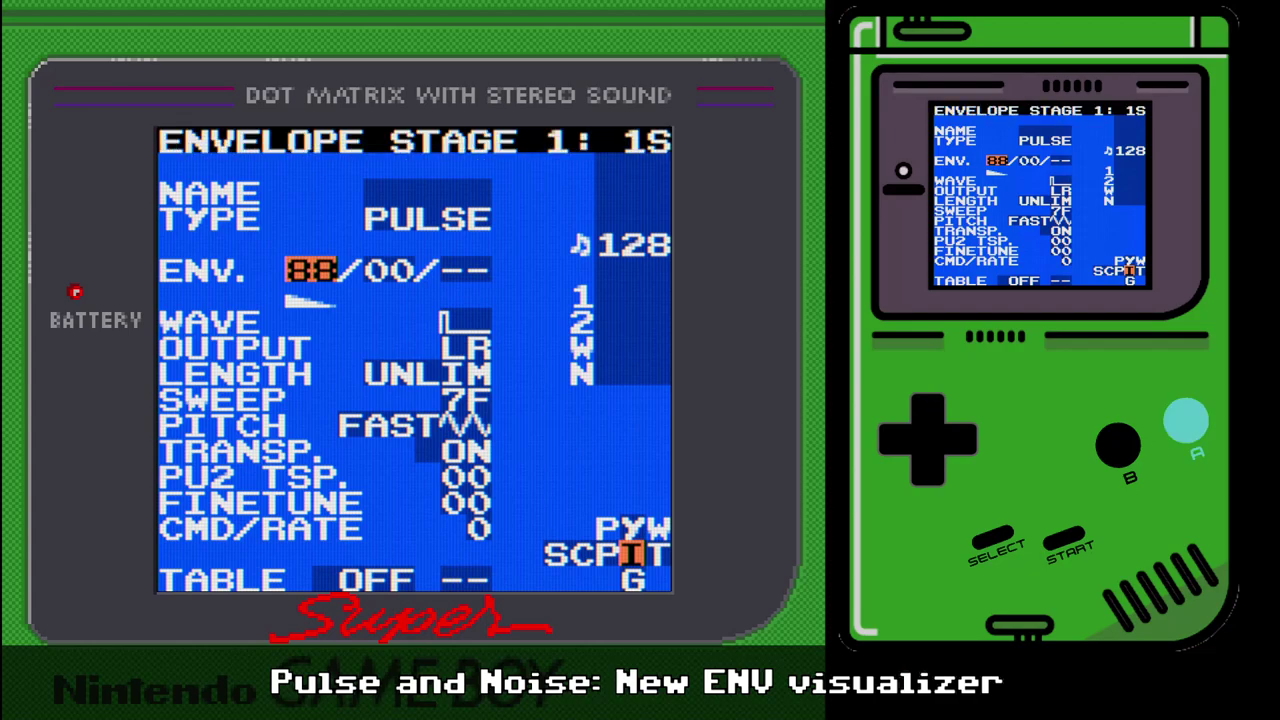
key(BackSpace)
key(BackSpace)
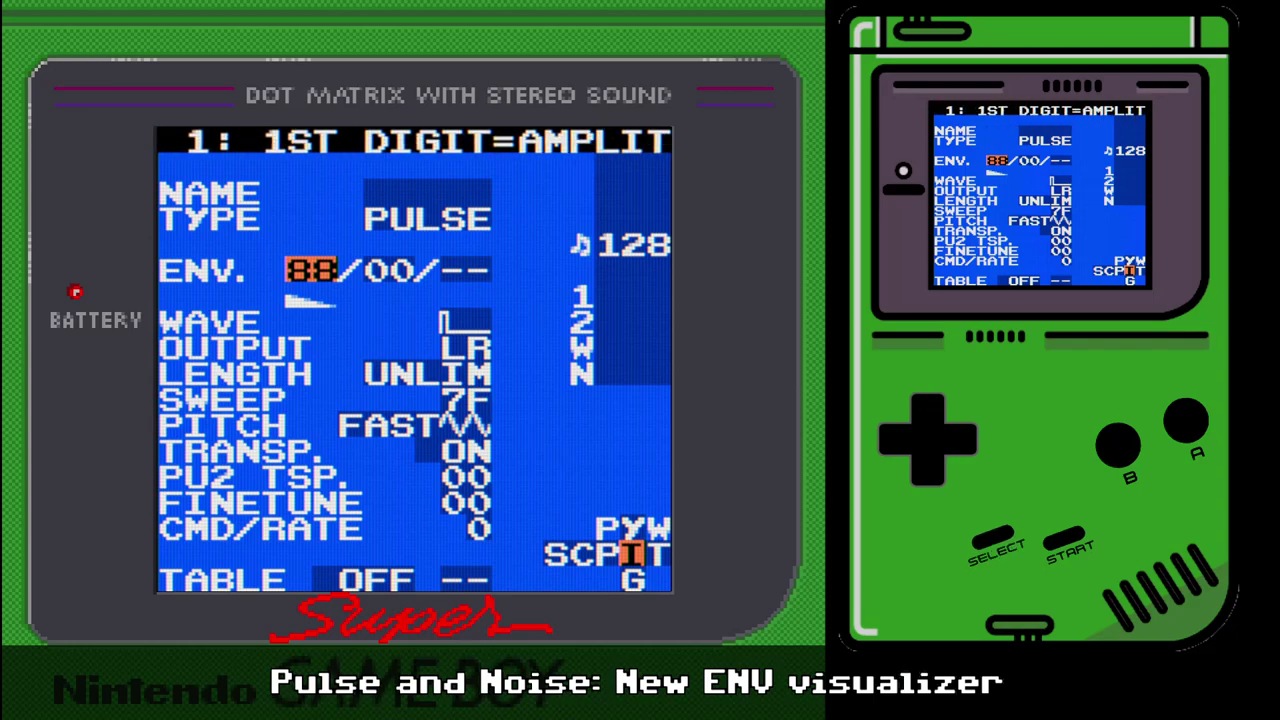
key(BackSpace)
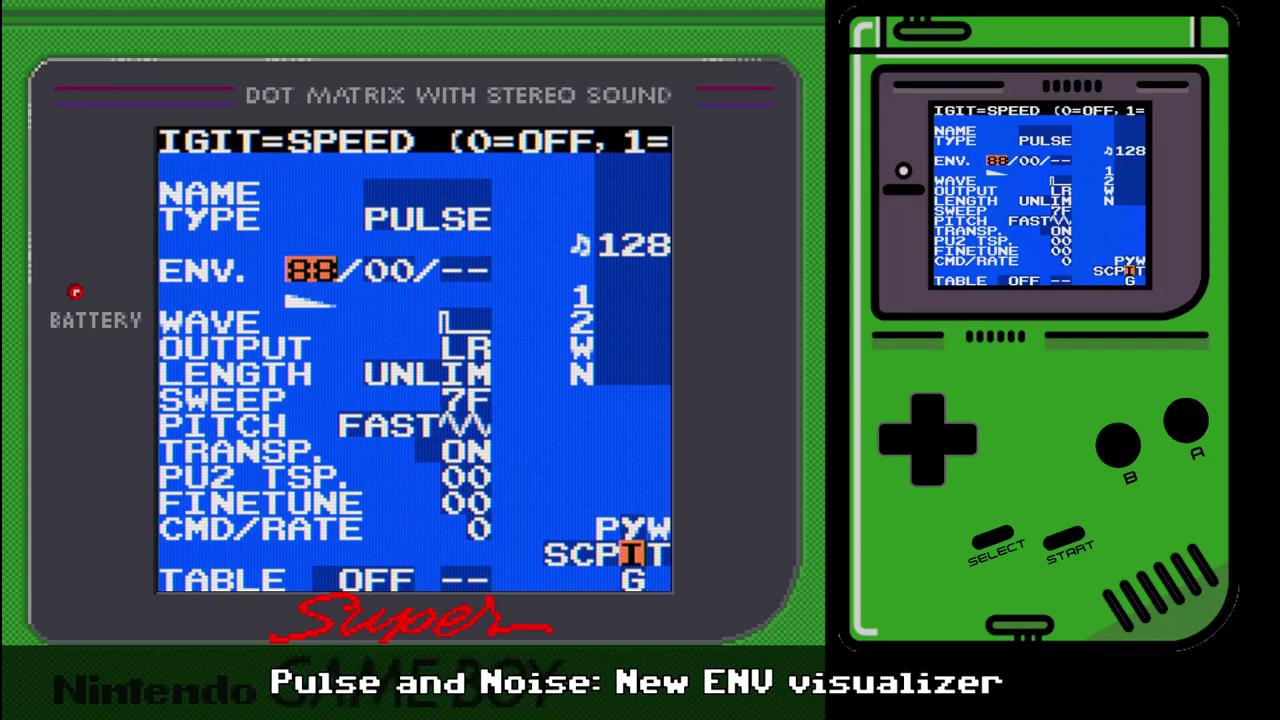
- Set instrument 00's first envelope stage to 0D
key(x+Right)
key(x+Right)
key(x+Right)
key(x+Right)
key(x+Right)
key(x+Down)
key(x+Down)
key(x+Down)
key(x+Down)
key(x+Down)
key(x+Down)
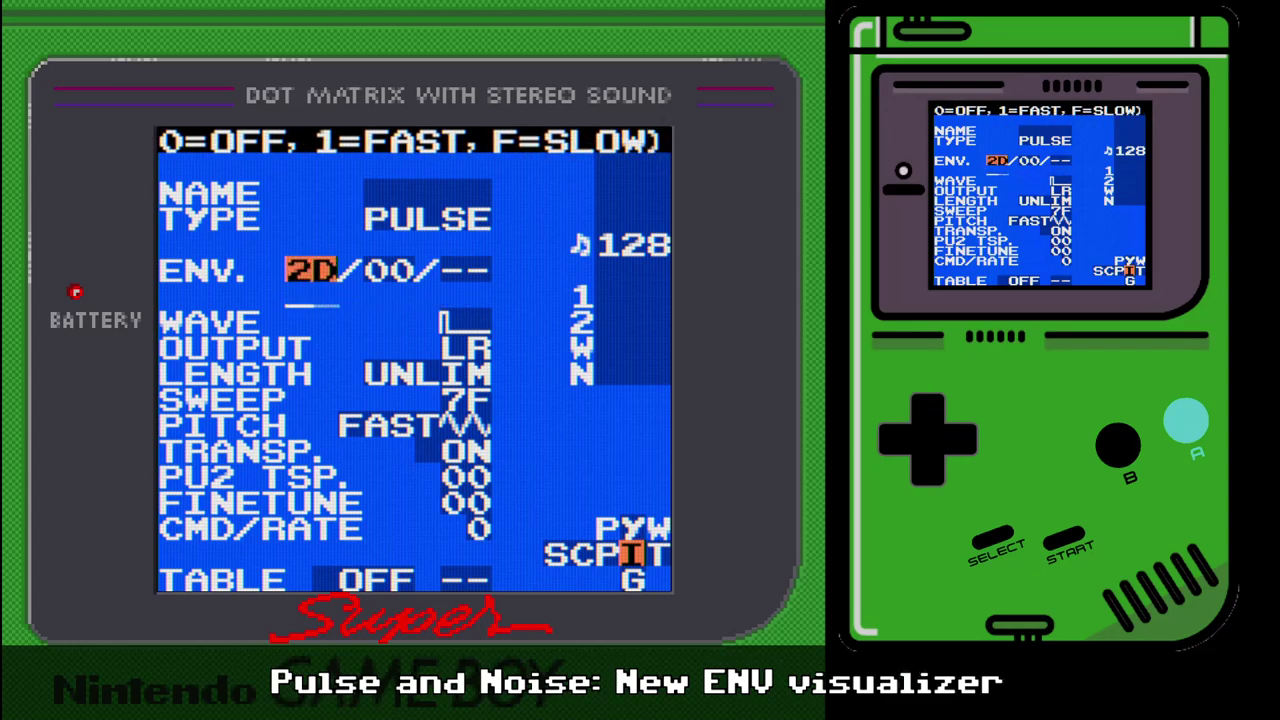
key(x+Down)
key(x+Down)
- Raise the second envelope stage's amplitude to 6 and set its speed to 7, giving it the value 67
key(Right)
key(x+Up)
key(x+Up)
key(x+Up)
key(x+Up)
key(x+Up)
key(x+Up)
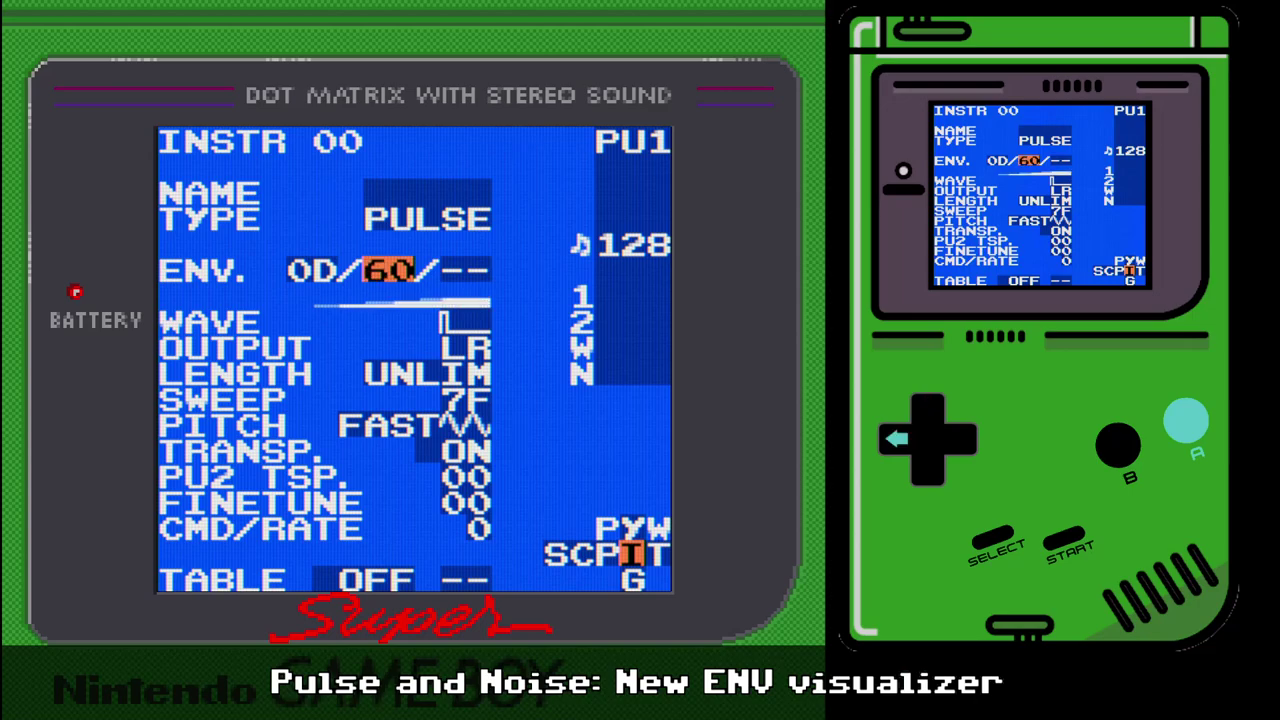
key(x+Right)
key(x+Right)
key(x+Right)
key(x+Right)
key(x+Right)
key(x+Right)
key(x+Right)
key(x+Right)
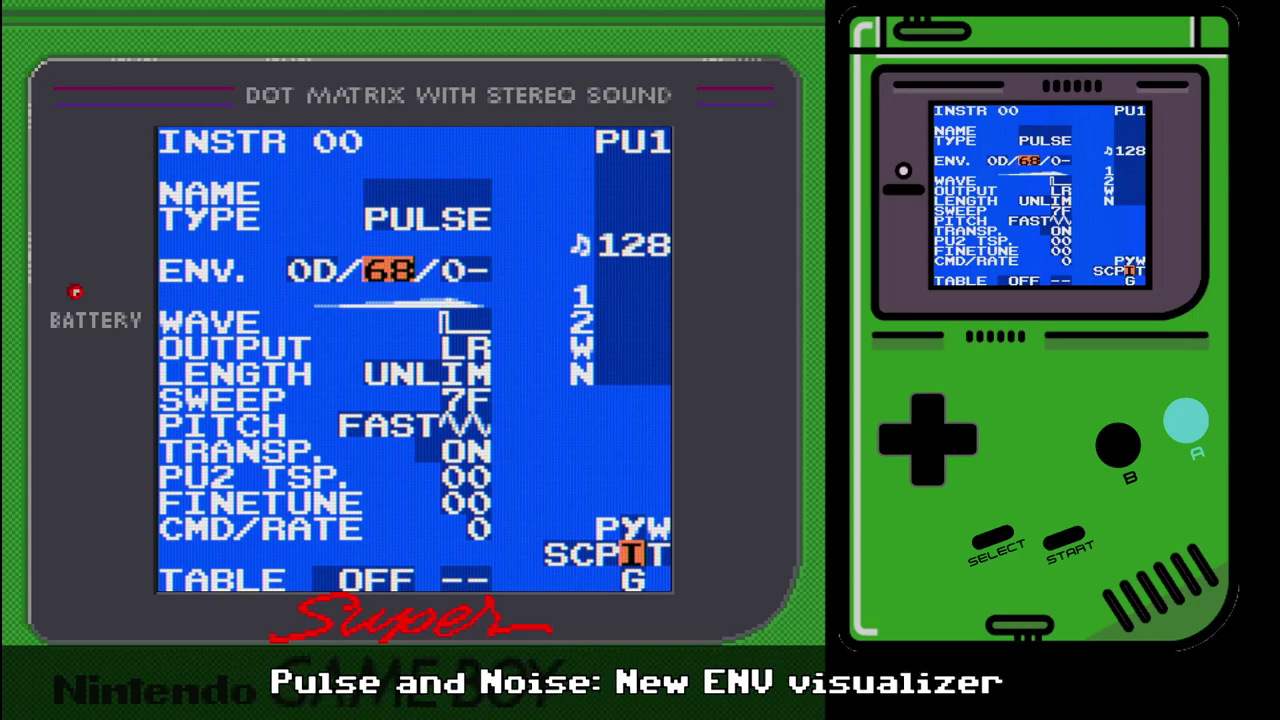
key(x+Left)
- Shorten the first envelope stage's speed and settle on the value 0C
key(Left)
key(x+Left)
key(x+Left)
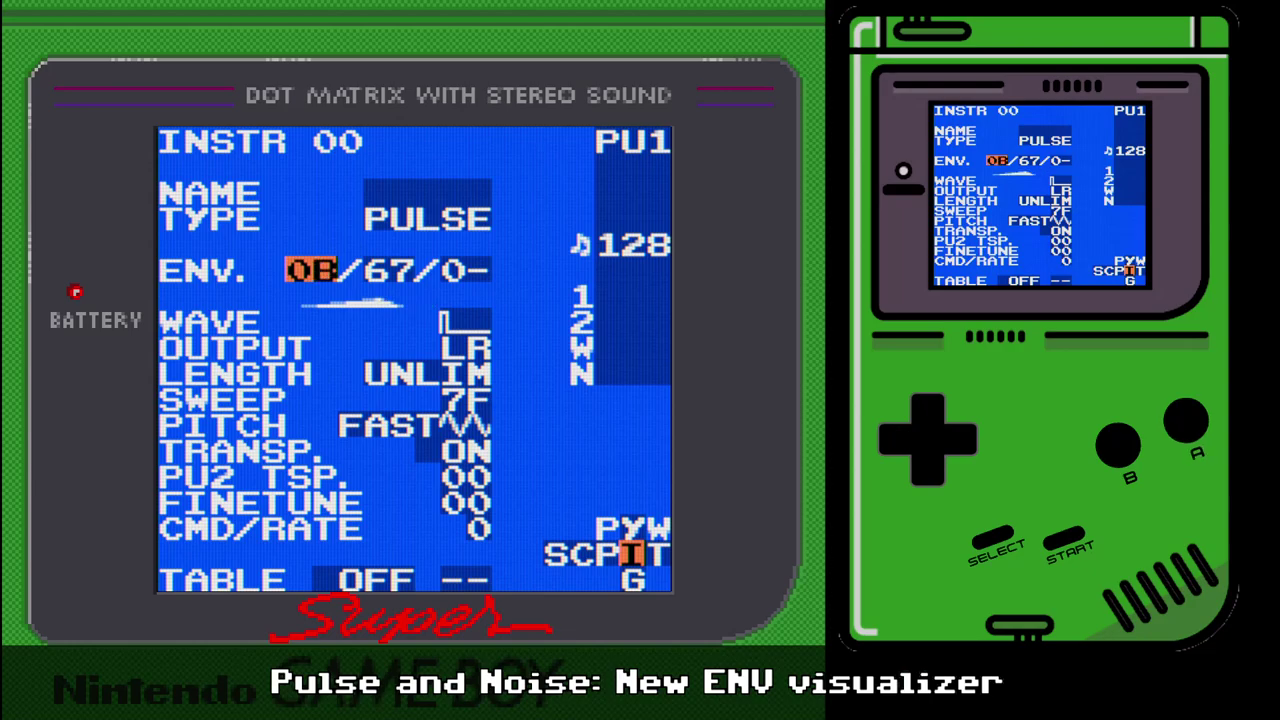
key(Return)
key(Right)
key(Left)
key(x+Right)
- Set the second envelope stage to 97
key(Right)
key(x+Up)
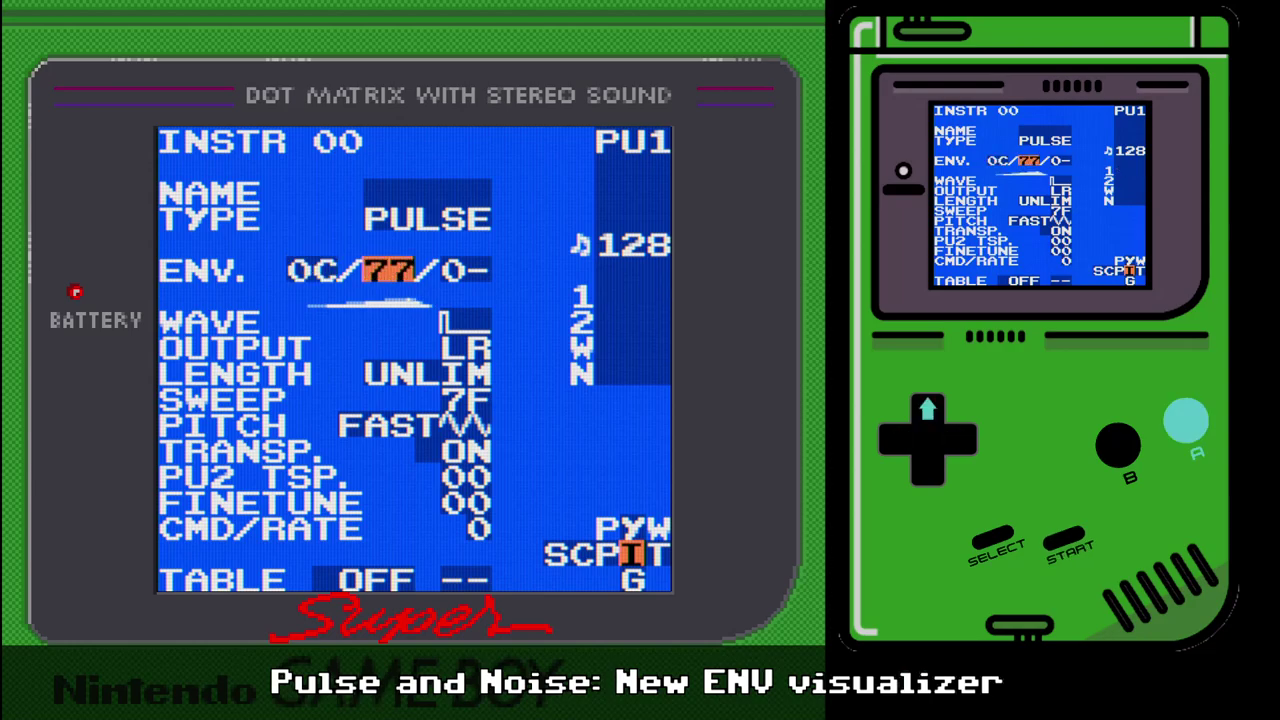
key(x+Up)
key(Right)
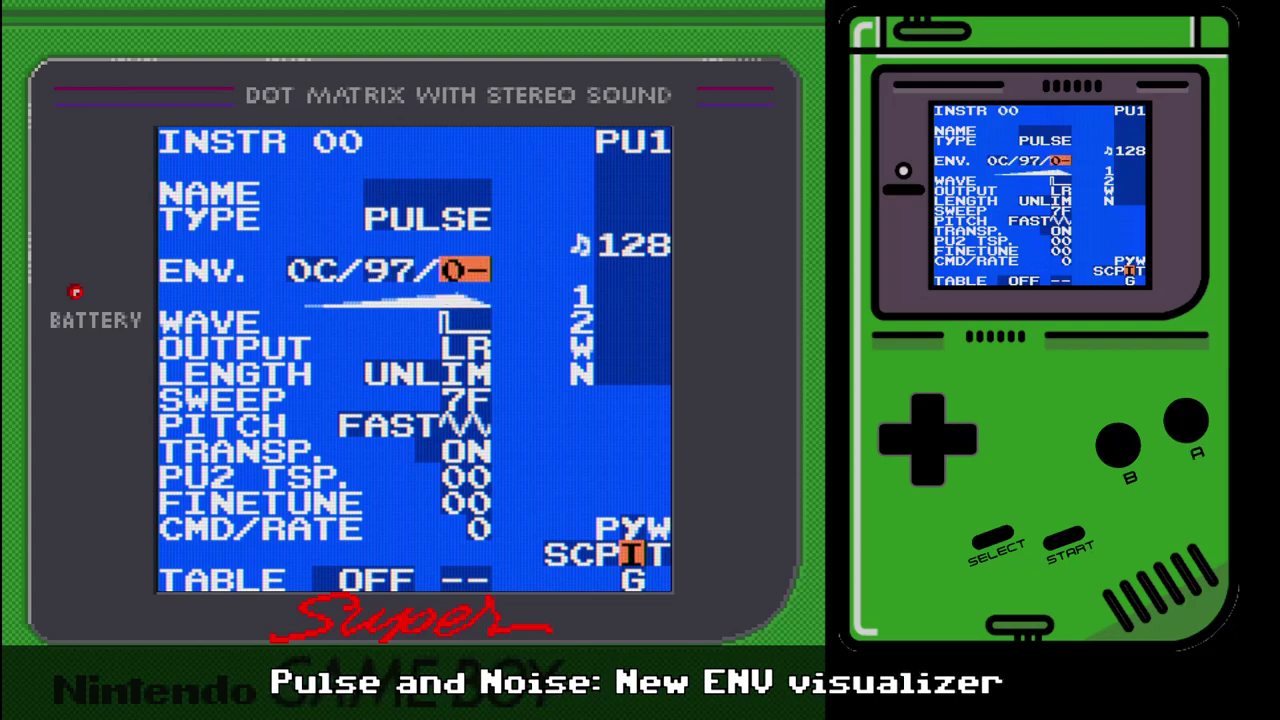
- Set the first envelope stage to 05 for a faster attack
key(Left)
key(Left)
key(x+Left)
key(x+Left)
key(x+Left)
key(x+Left)
key(x+Left)
key(x+Left)
key(x+Left)
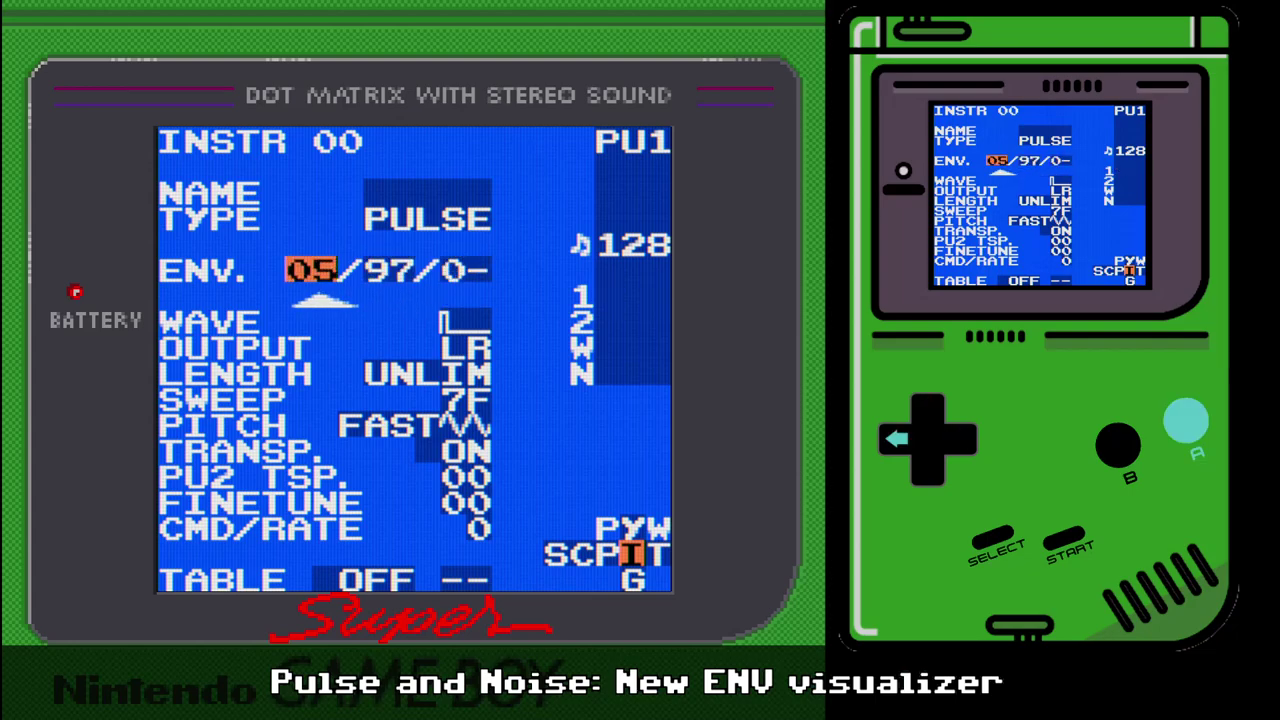
key(x+Left)
- Set the second envelope stage to 9F for the slowest decay
key(Right)
key(x+Right)
key(x+Right)
key(x+Right)
key(x+Right)
key(x+Right)
key(x+Right)
key(x+Right)
key(x+Right)
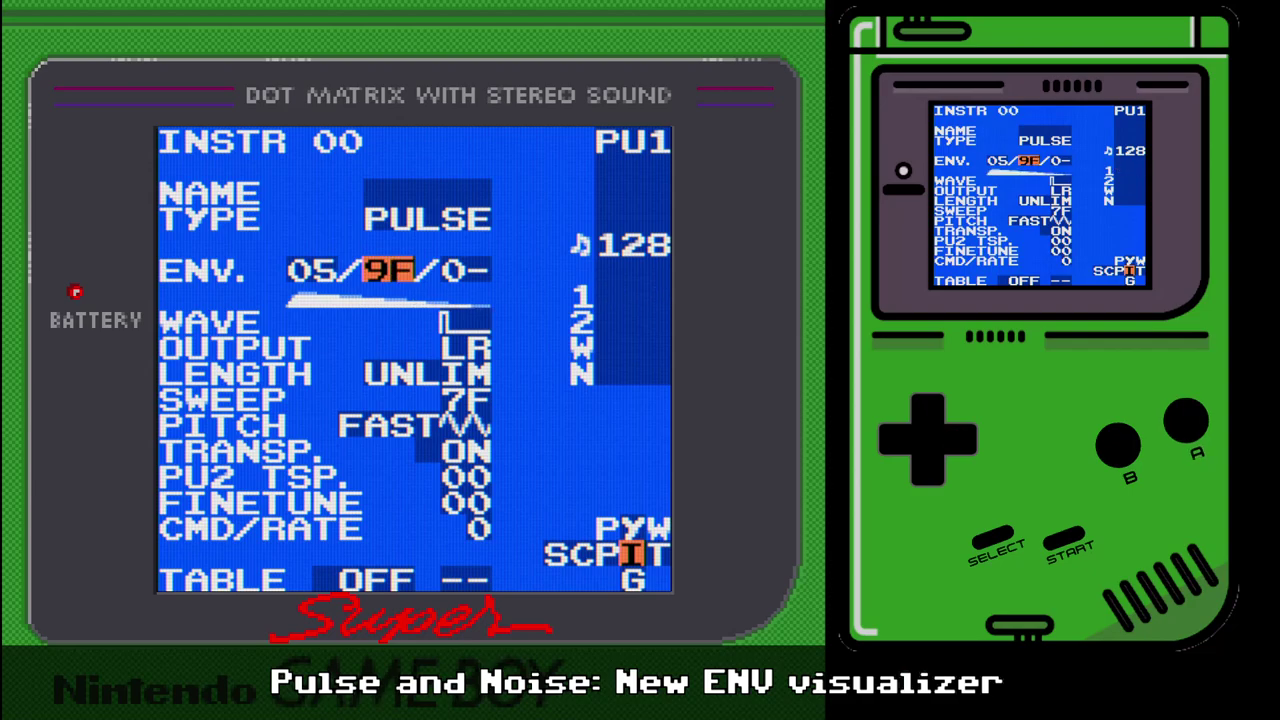
- Reduce the second envelope stage to 9A
key(s+Left)
key(s+Left)
key(s+Left)
key(s+Left)
key(s+Left)
- Set the third envelope stage to 58
key(Right)
key(s+Up)
key(x+Up)
key(x+Up)
key(x+Up)
key(x+Up)
key(x+Right)
key(x+Right)
key(x+Right)
key(x+Right)
key(x+Right)
key(x+Right)
key(x+Right)
key(x+Right)
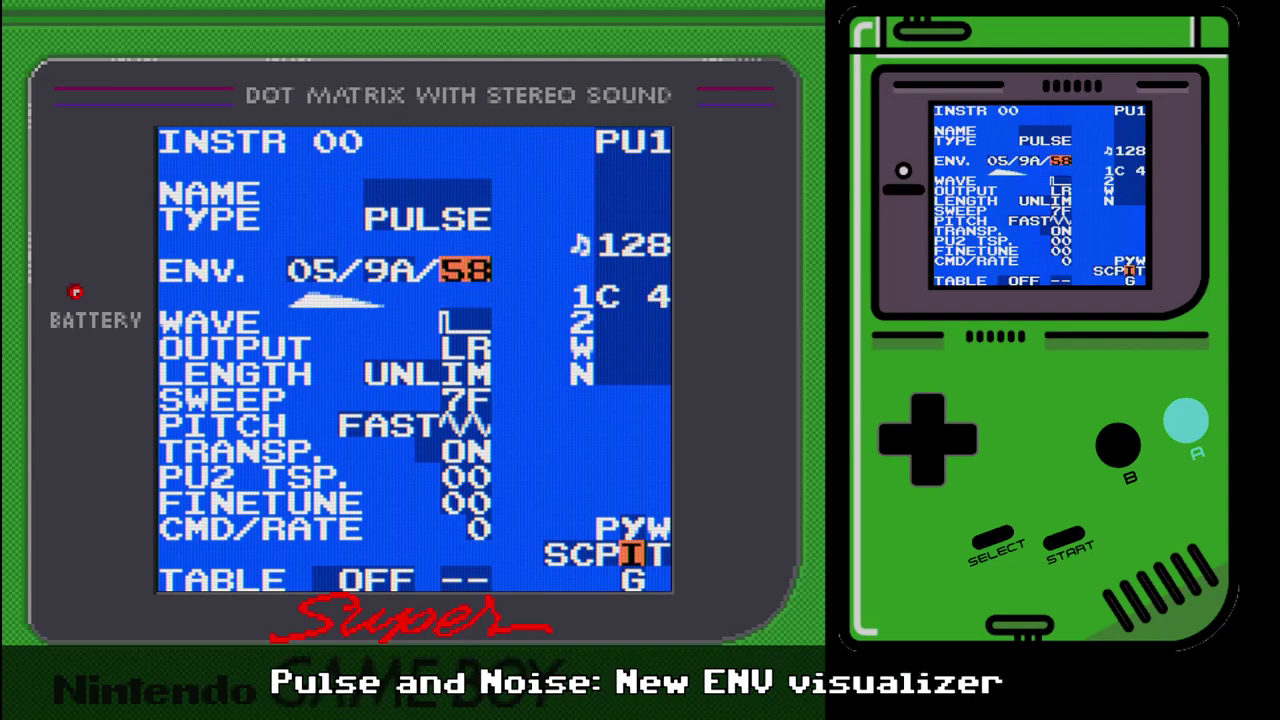
- Raise the first envelope stage's starting amplitude to 5, making its value 55
key(Left)
key(Left)
key(x)
key(x+Up)
key(x+Up)
key(x+Up)
key(x+Up)
key(x+Up)
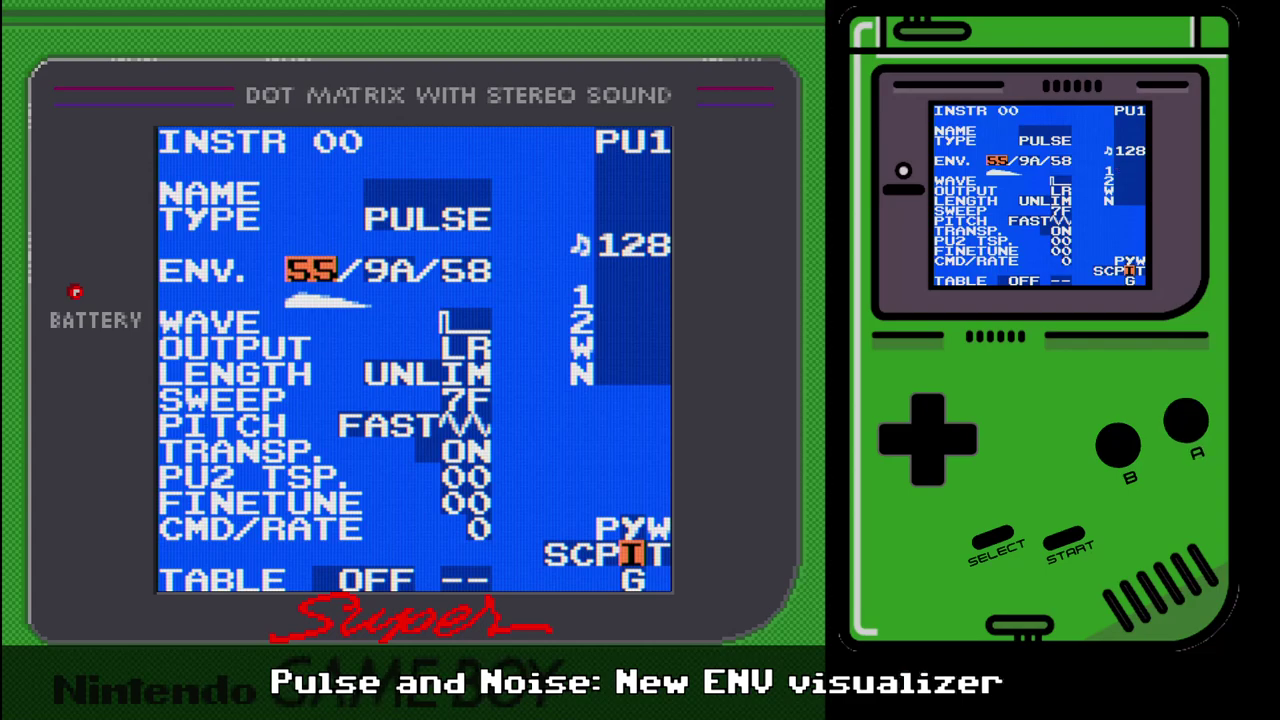
- Set the pulse instrument's second envelope stage to 1A
key(Right)
key(x+Down)
key(x+Down)
key(x+Down)
key(x+Down)
key(x+Down)
key(x+Down)
key(x+Down)
key(x+Down)
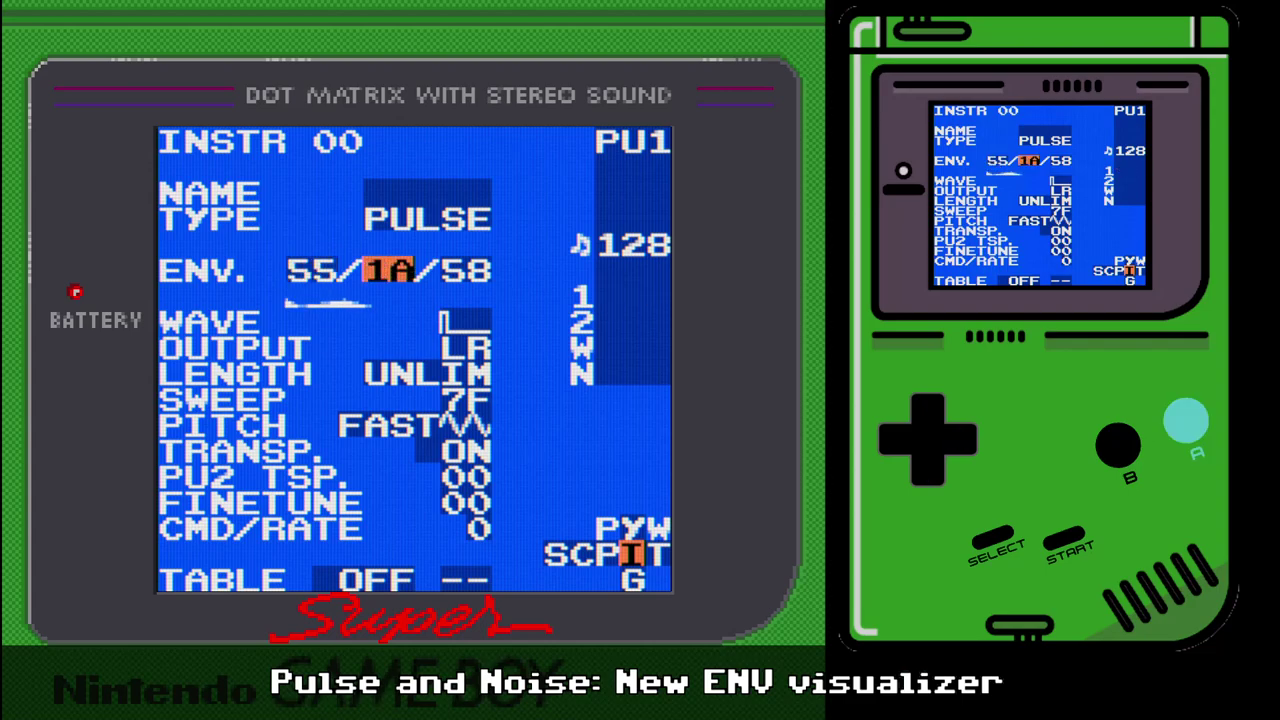
- Set the first envelope stage of the pulse instrument to 57 and the third stage to 88
key(Left)
key(x+Up)
key(x+Up)
key(Right)
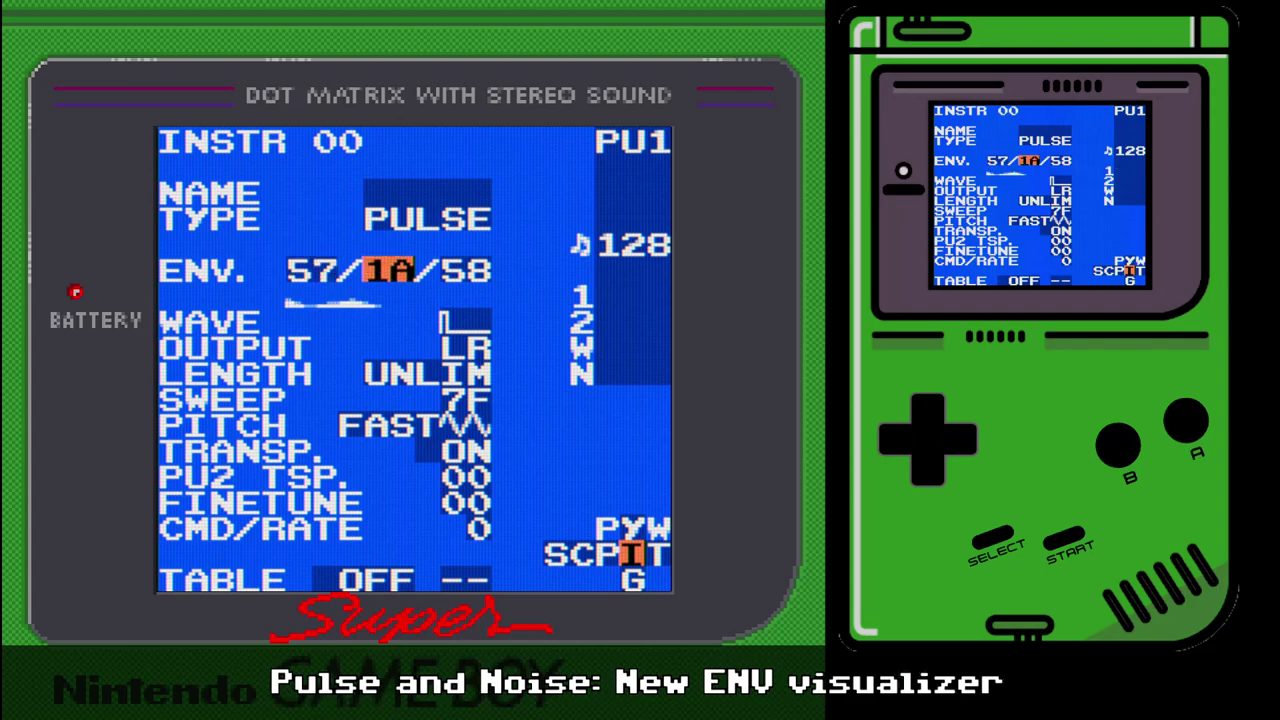
key(Right)
key(x+Up)
key(x+Up)
key(x+Up)
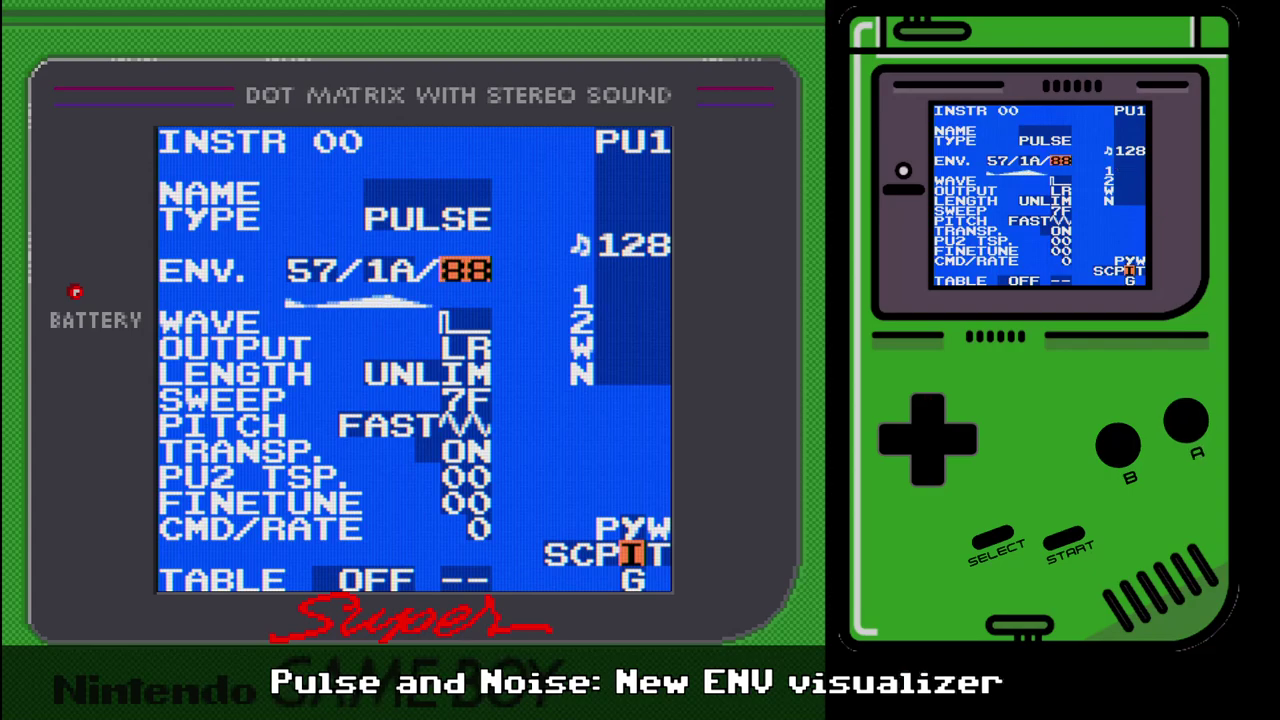
- Set the pulse instrument's first envelope stage to 5A and play the phrase
key(Left)
key(Left)
key(x+Right)
key(x+Right)
key(x+Right)
key(Return)
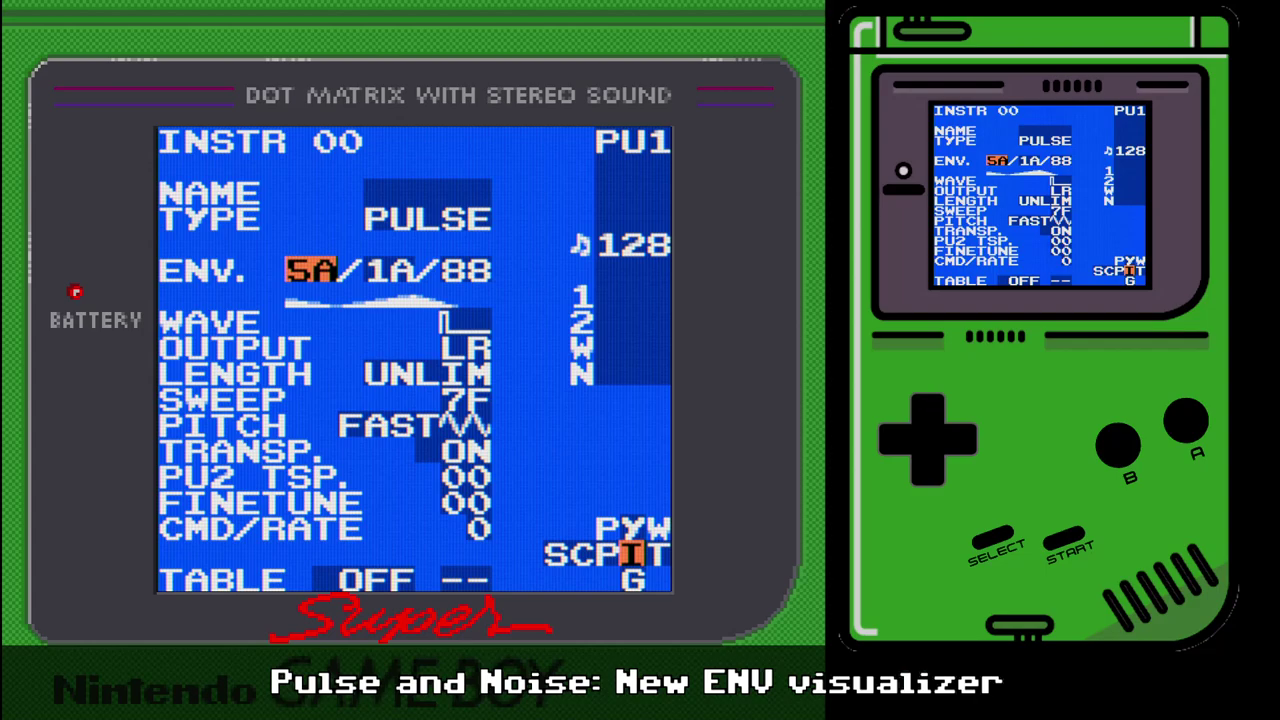
key(Right)
key(Right)
key(Left)
key(Left)
- Go back to the song screen, select the noise channel and open its phrase 03
key(BackSpace)
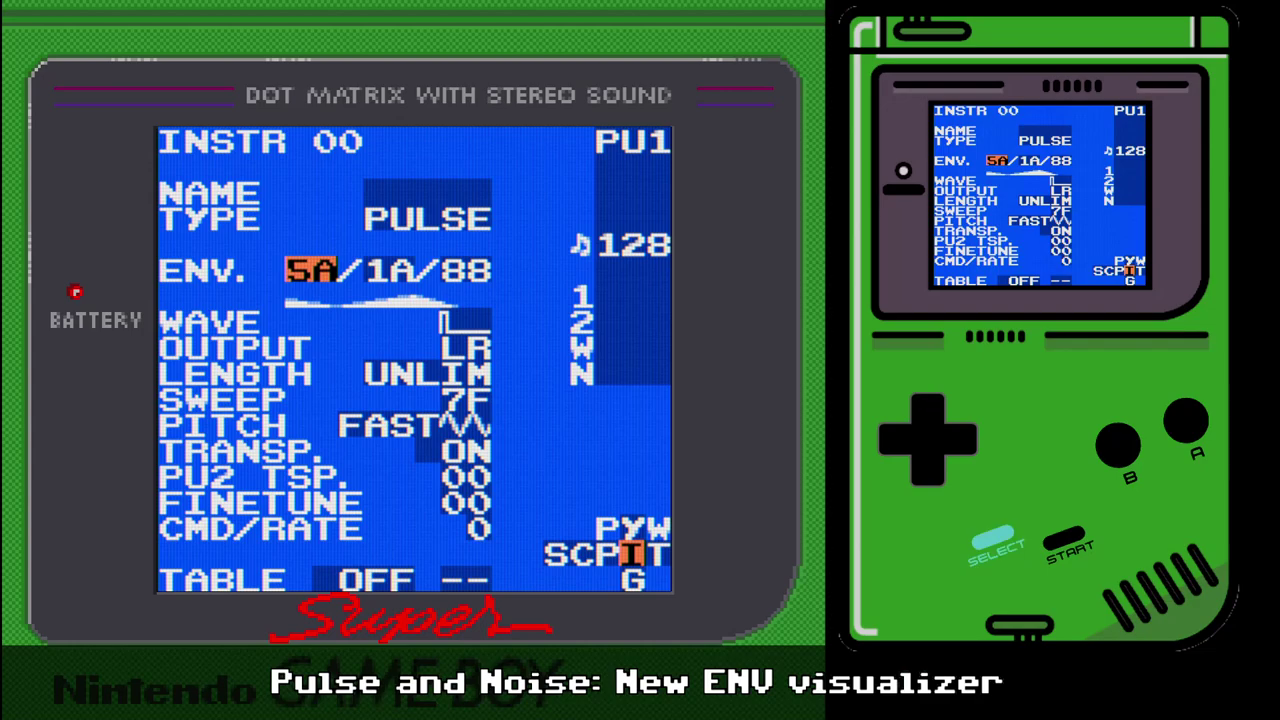
key(BackSpace+Left)
key(BackSpace+Left)
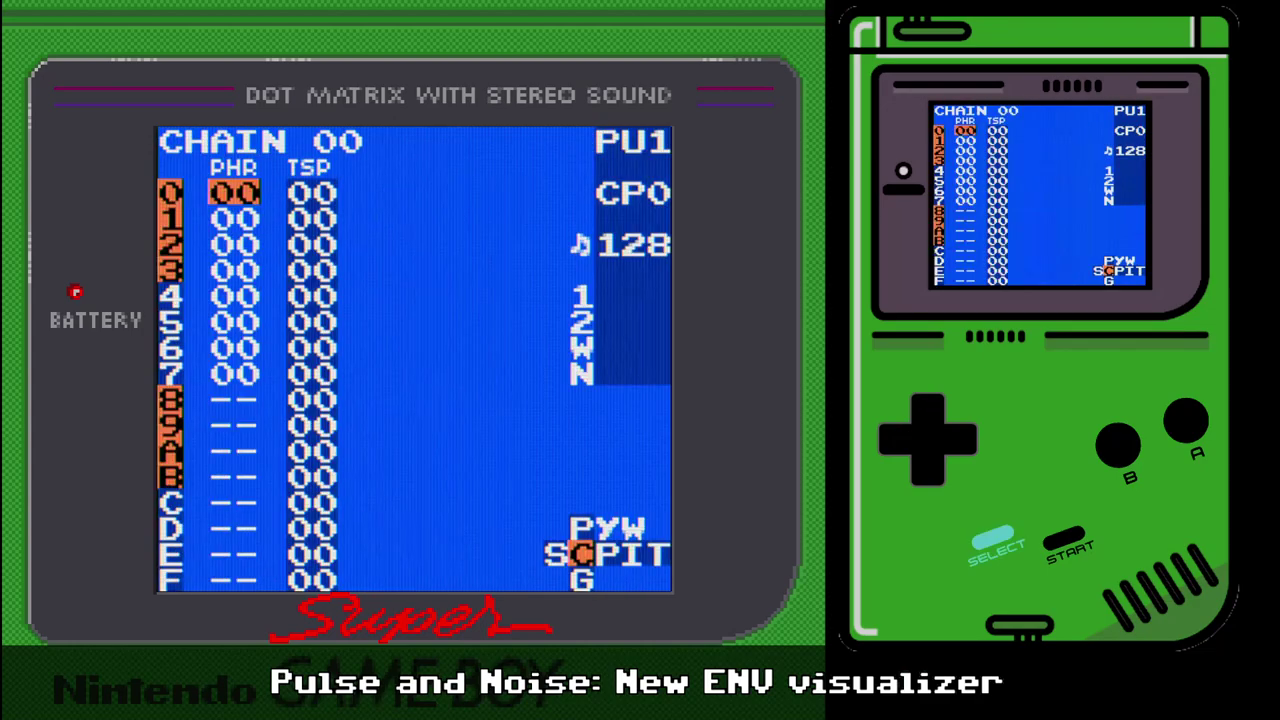
key(BackSpace+Left)
key(Right)
key(Right)
key(Right)
key(BackSpace+Right)
key(BackSpace+Right)
- Assign instrument 01 to the first row of phrase 03 and set its note to 34
key(Right)
key(x)
key(Left)
key(x+Up)
- Open noise instrument 01 and set its first envelope stage to 8B
key(BackSpace+Right)
key(x+Right)
key(x+Left)
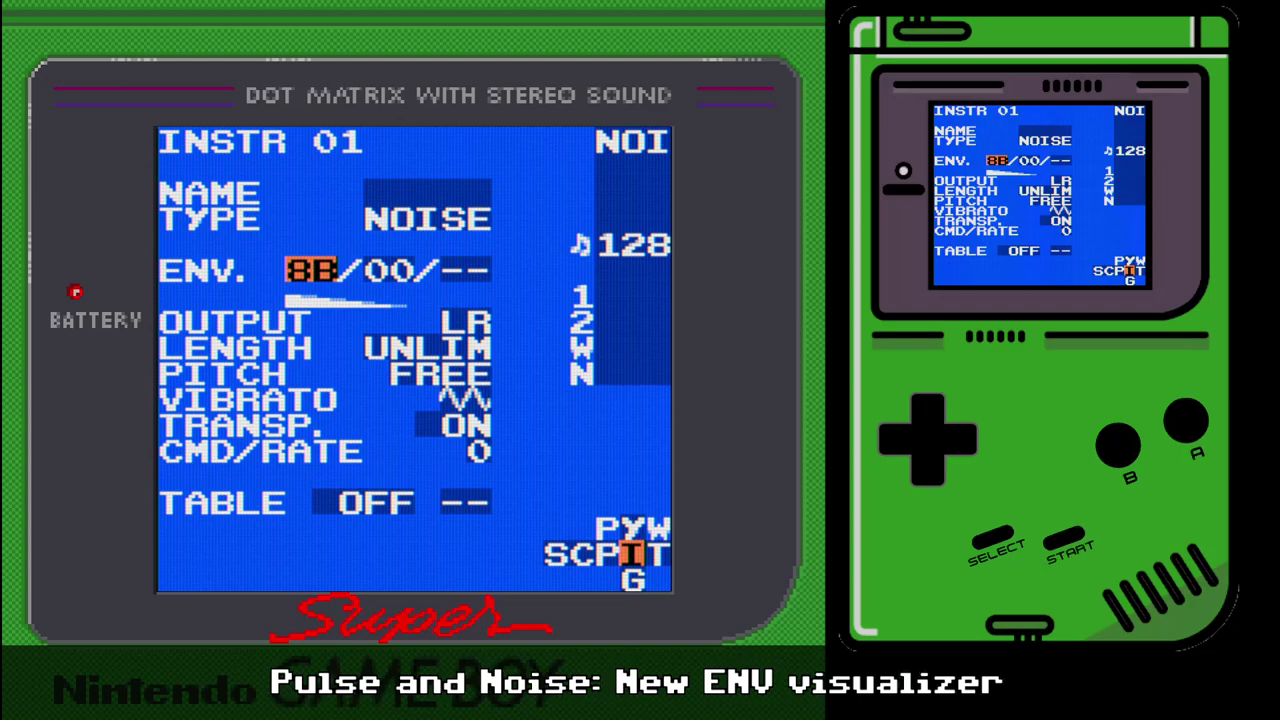
key(BackSpace+Left)
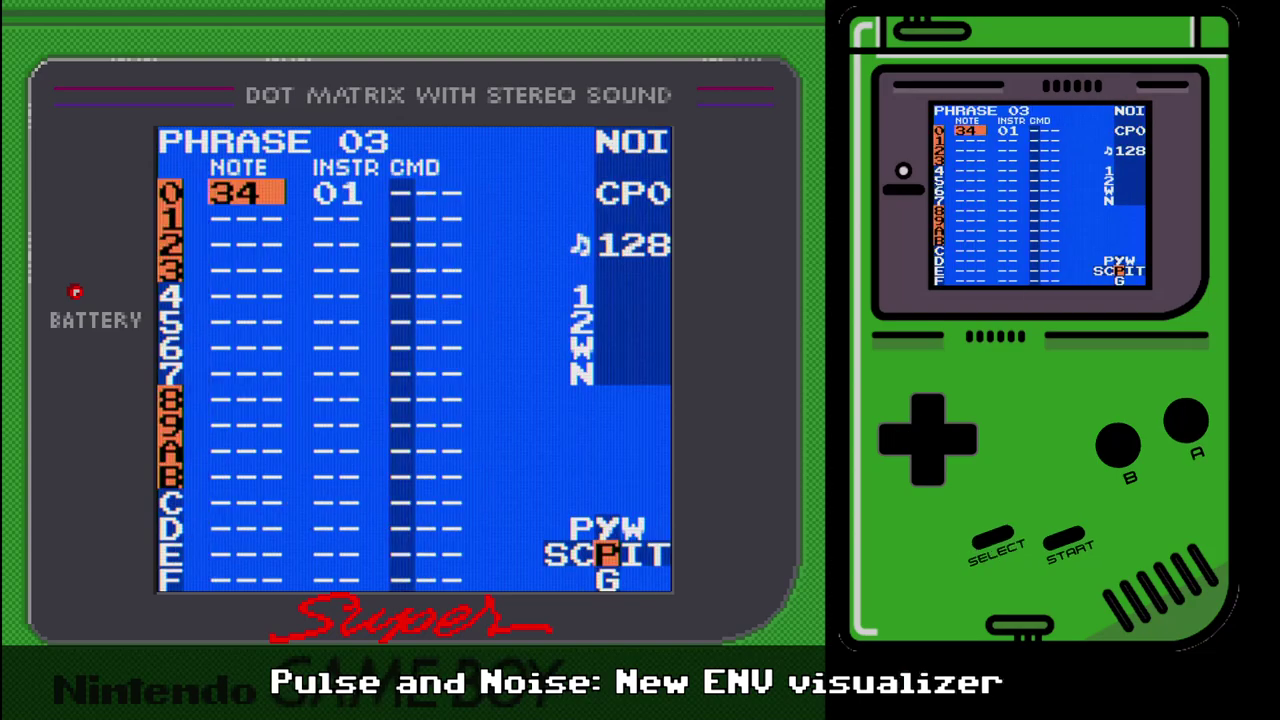
key(BackSpace+Right)
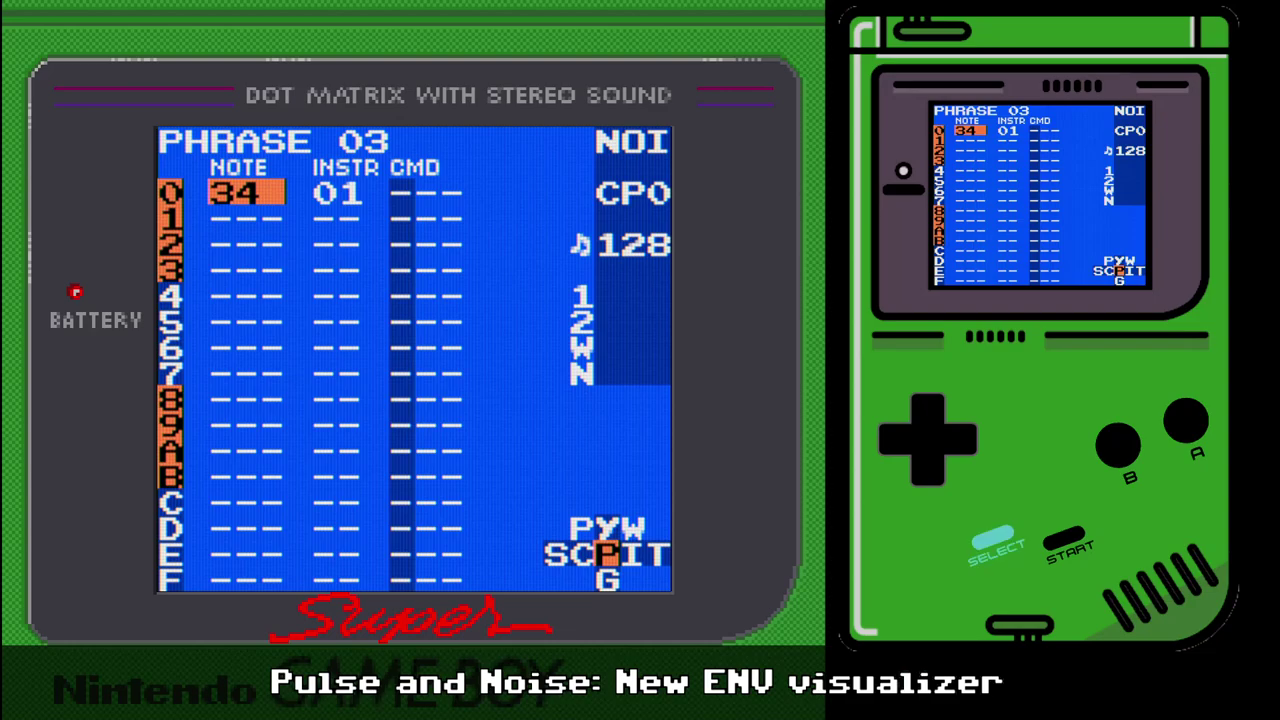
- Set the noise instrument's second envelope stage to 85
key(Right)
key(z+Up)
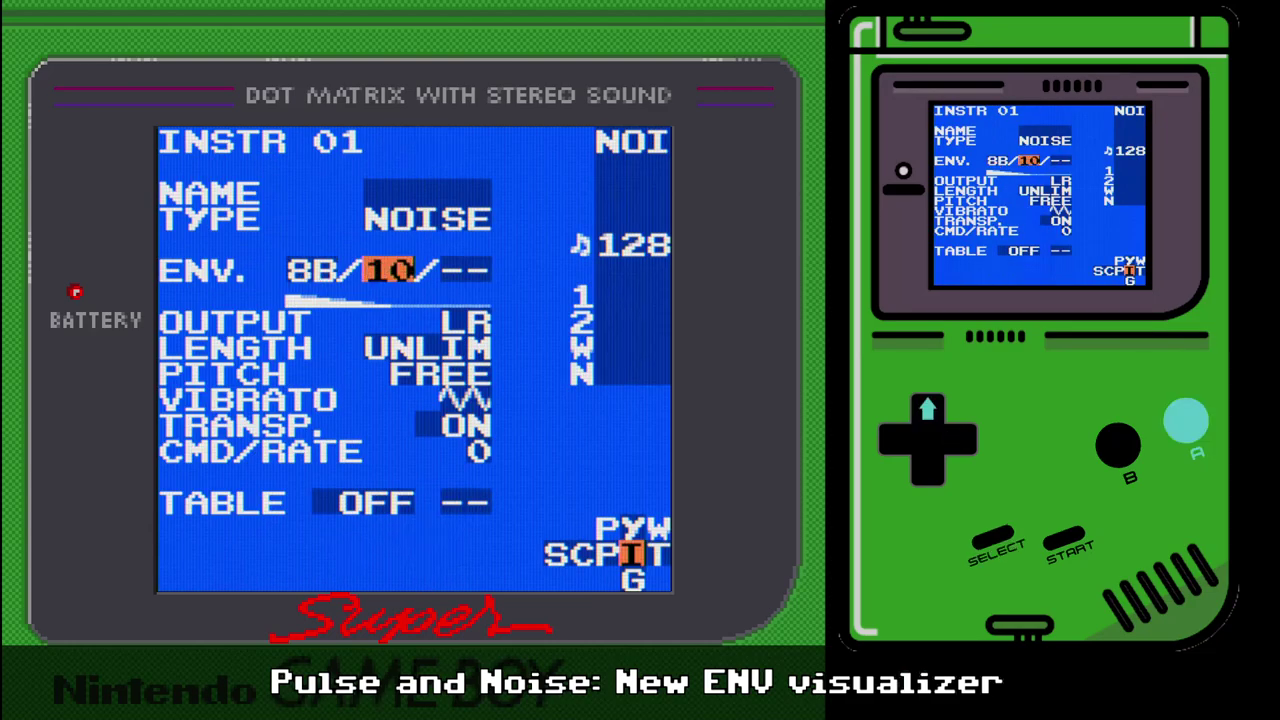
key(z+Right)
key(z+Right)
key(z+Right)
key(z+Right)
key(z+Right)
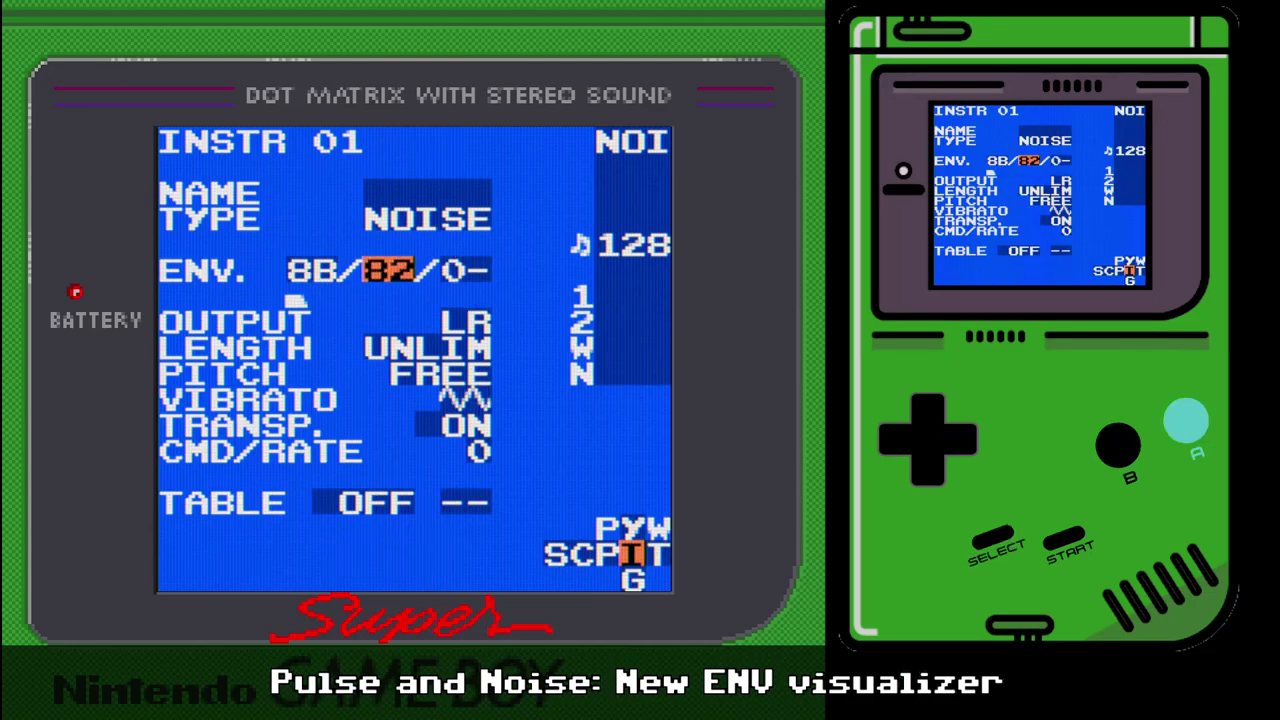
- Set the noise instrument's third envelope stage to 30
key(Right)
key(z+Up)
key(z+Up)
key(z+Up)
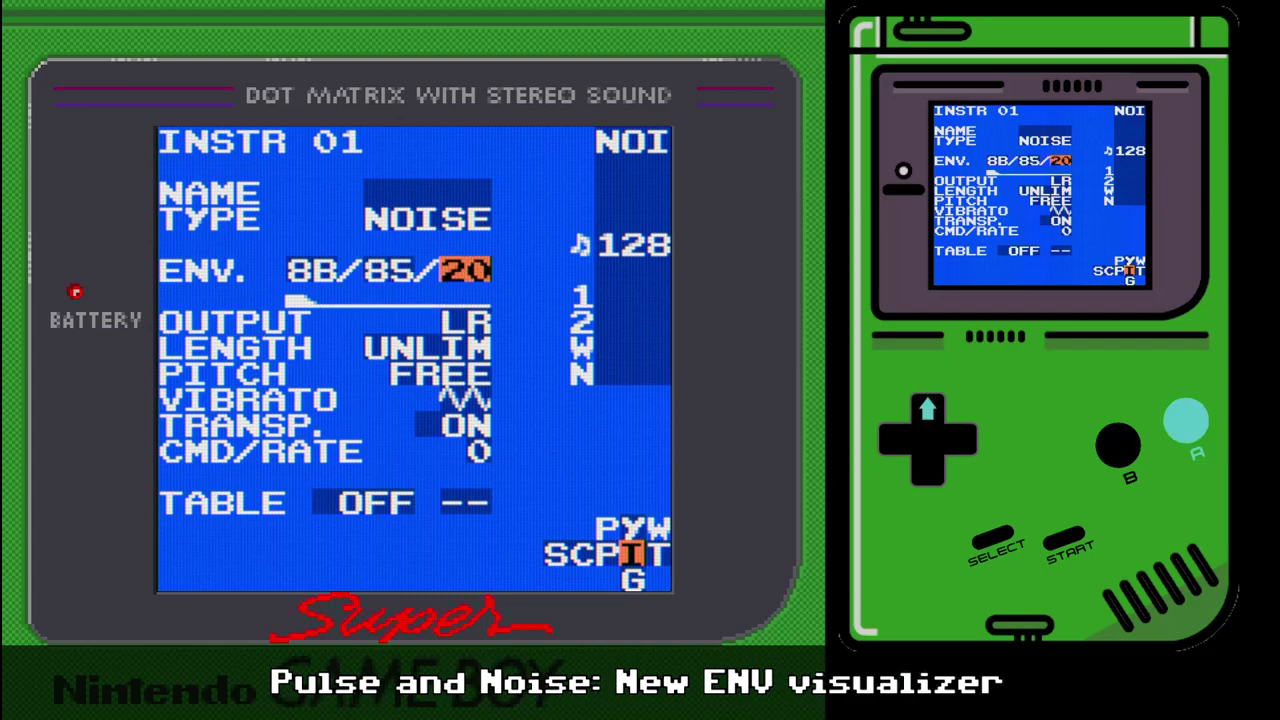
- Lower the noise instrument's first envelope stage to 86
key(Left)
key(Left)
key(z+Left)
key(z+Left)
key(z+Left)
key(z+Left)
key(z+Left)
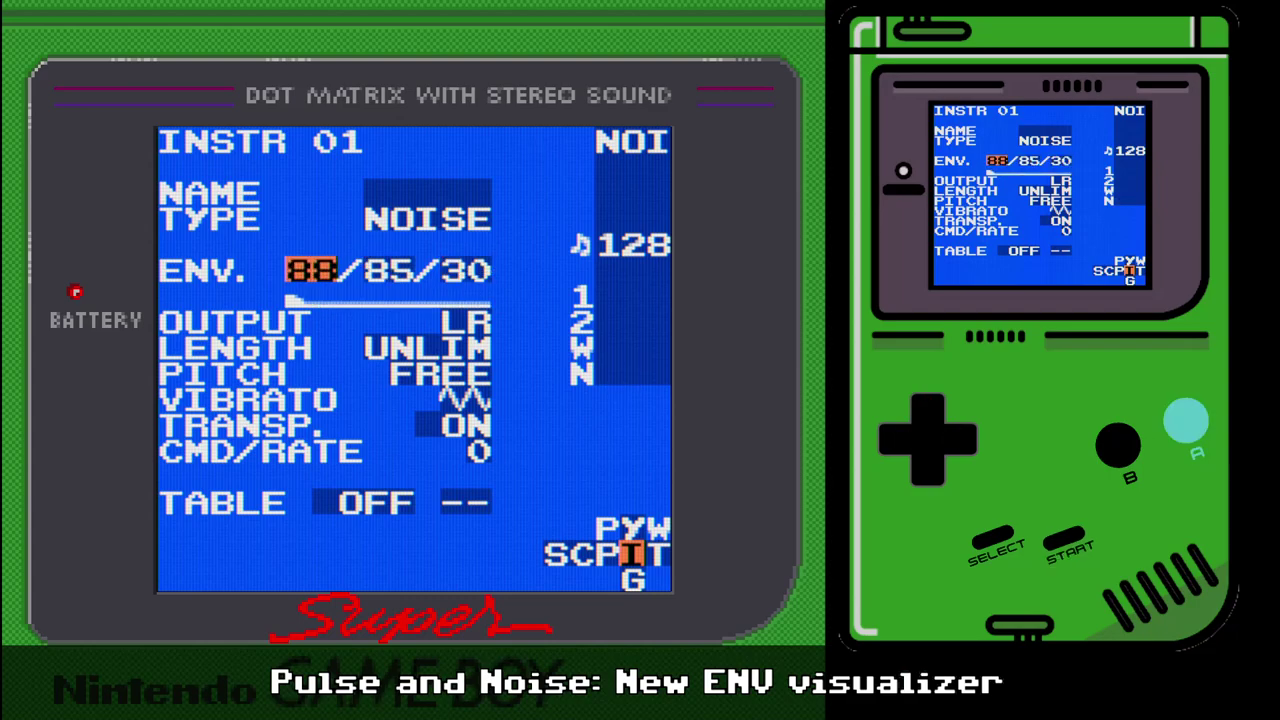
- Give the noise instrument's third envelope stage a decay, making its value 3A
key(Right)
key(Right)
key(z)
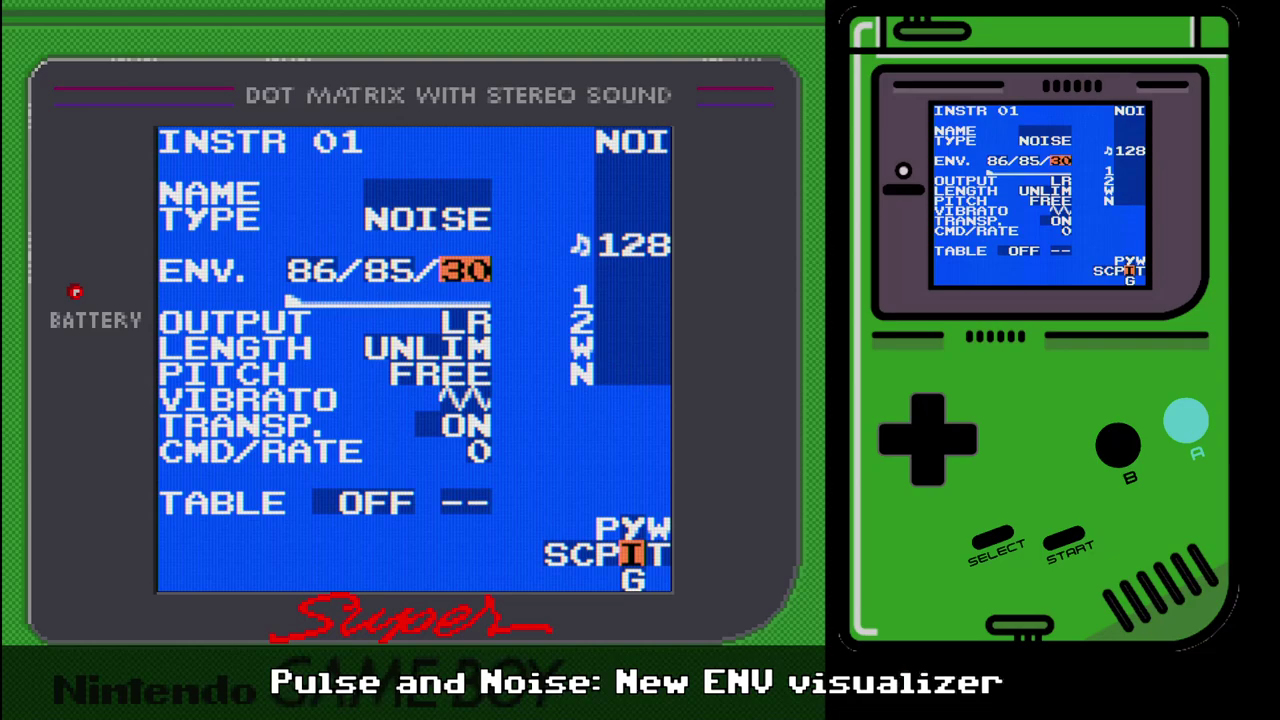
key(z+Right)
key(z+Right)
key(z+Right)
key(z+Right)
key(z+Right)
key(z+Right)
key(z+Right)
key(z+Right)
key(z+Right)
key(z+Right)
key(z+Right)
key(z+Right)
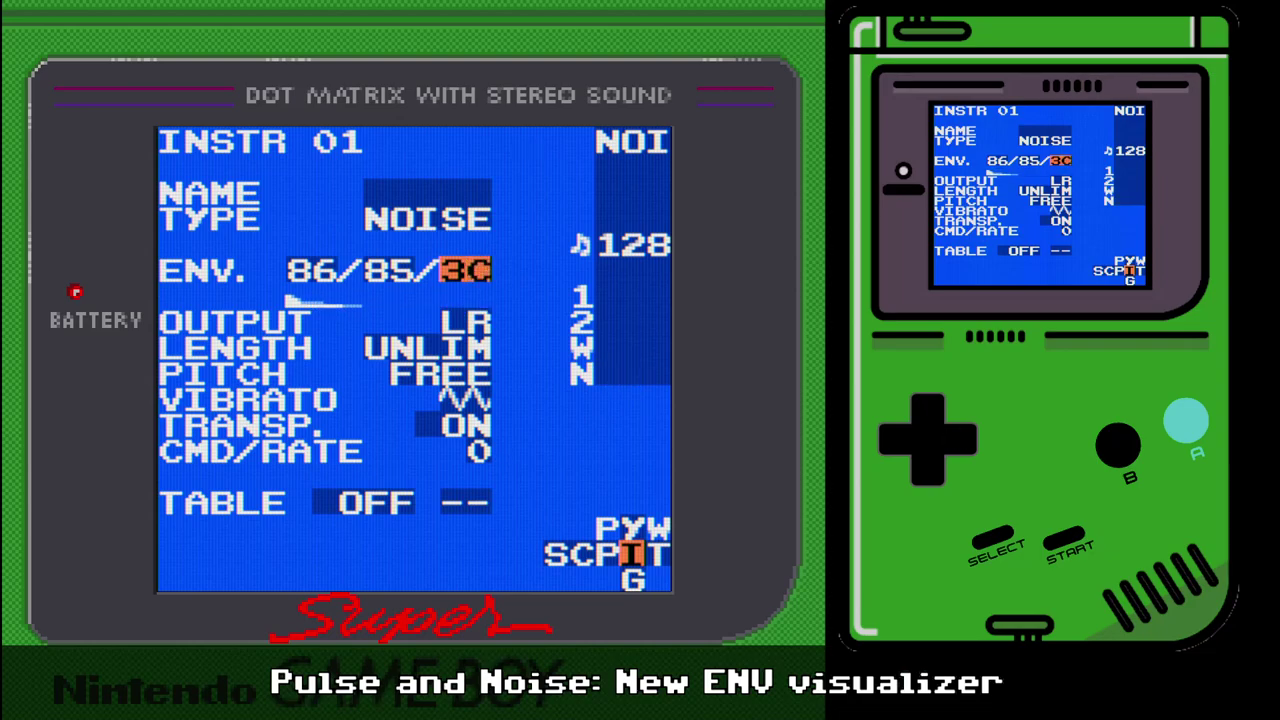
key(z+Left)
key(z+Left)
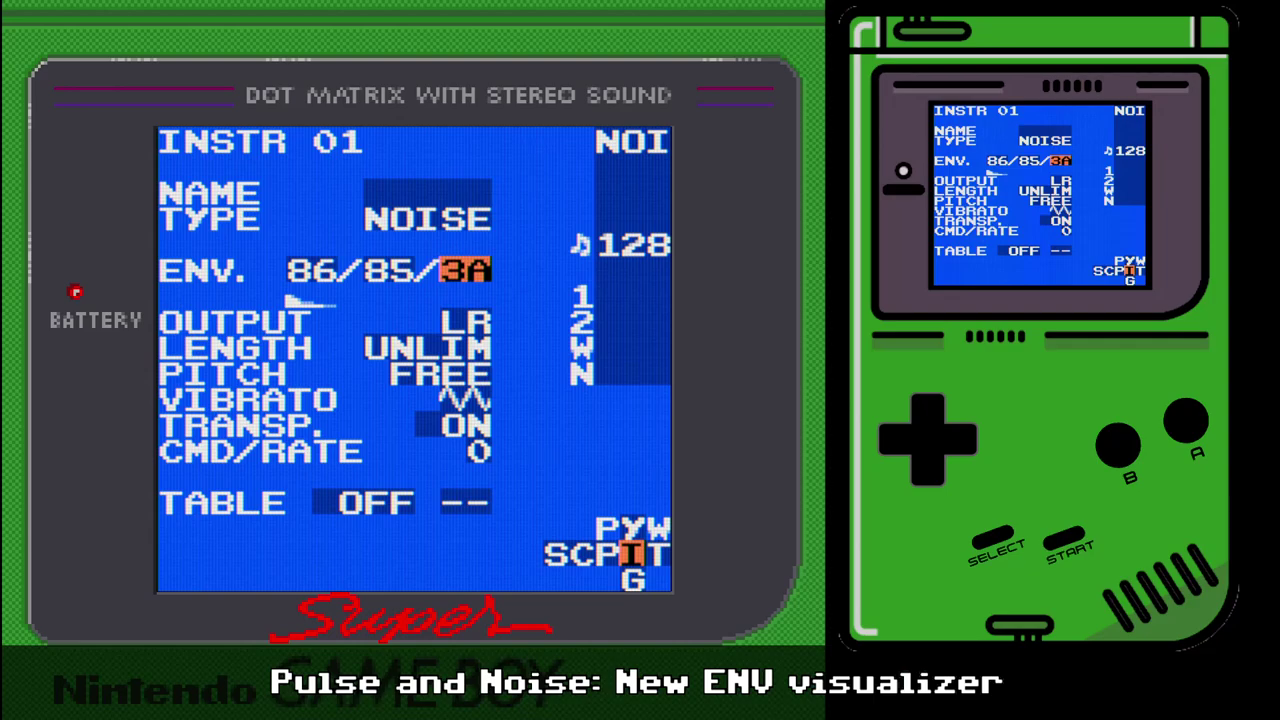
- Assign table 00 in TICK mode to noise instrument 01
key(Down)
key(Down)
key(Down)
key(Down)
key(Down)
key(Down)
key(Down)
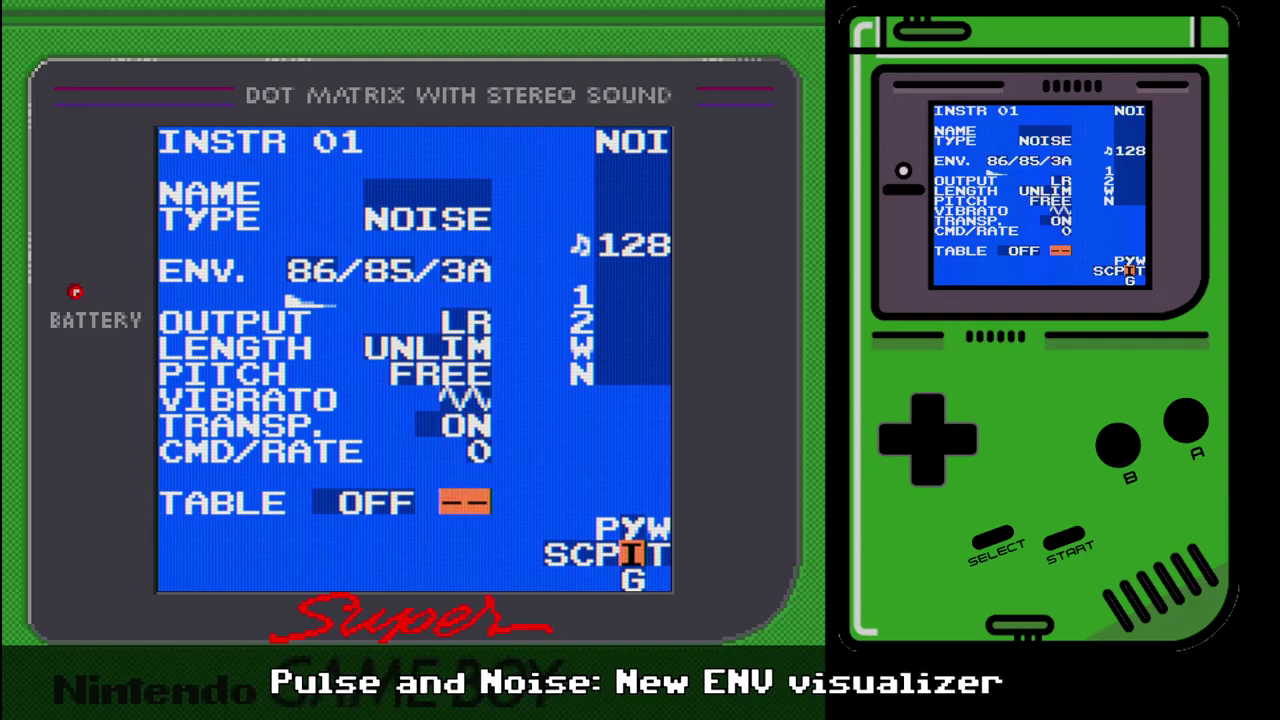
key(Up)
key(Up)
key(Up)
key(Down)
key(Down)
key(Down)
key(z)
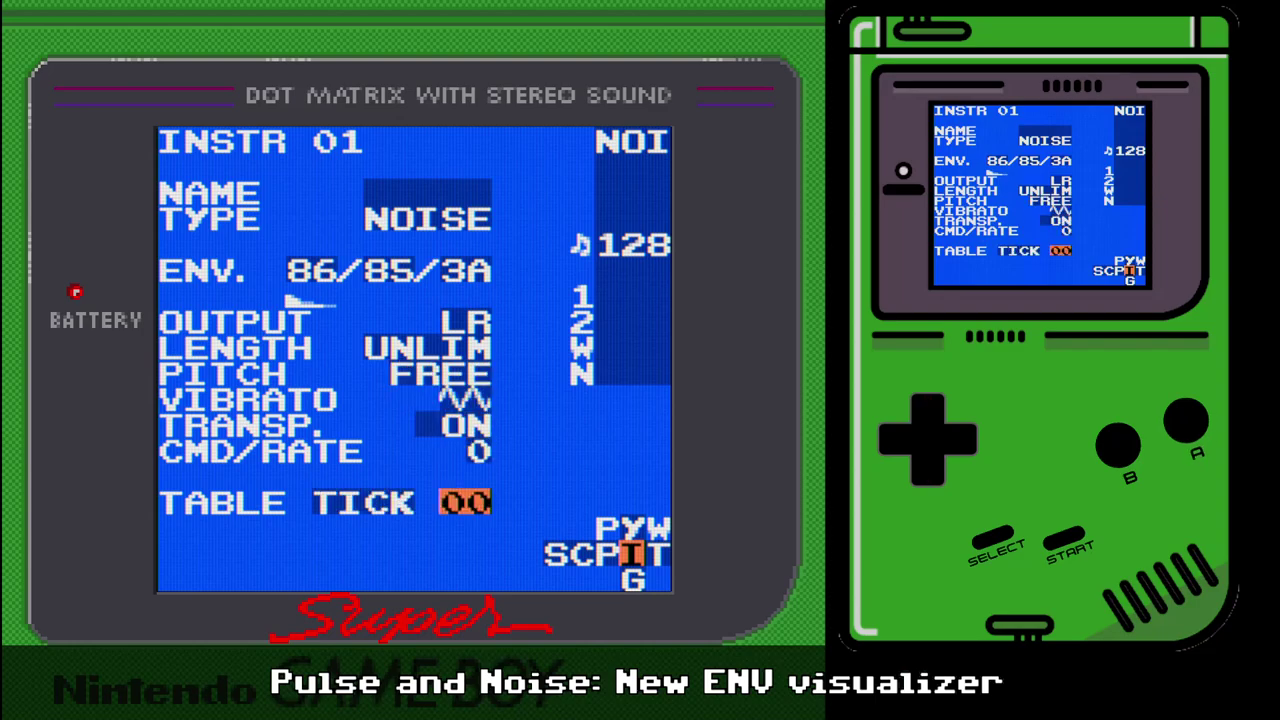
- Look through the volume column of table 00 and return to noise instrument 01
key(shift+Right)
key(Down)
key(Down)
key(Down)
key(Down)
key(Down)
key(Down)
key(Down)
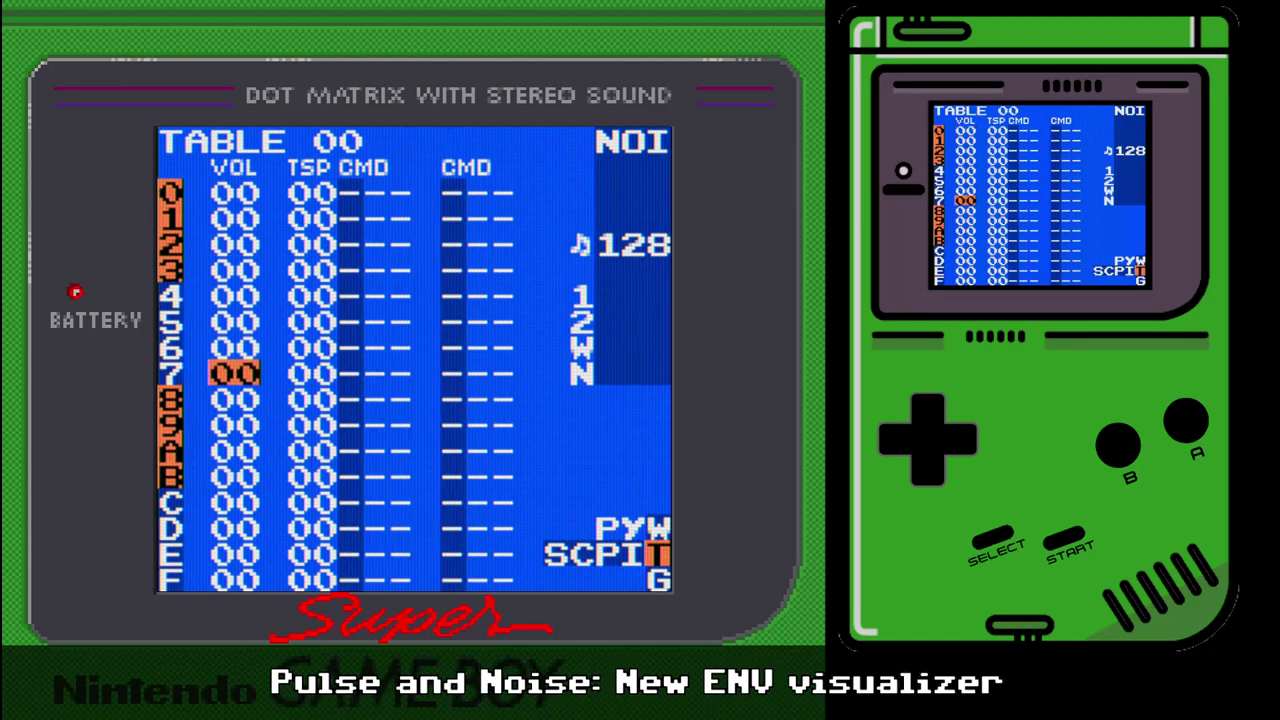
key(Up)
key(Up)
key(Up)
key(Up)
key(Up)
key(Up)
key(Up)
key(shift+Left)
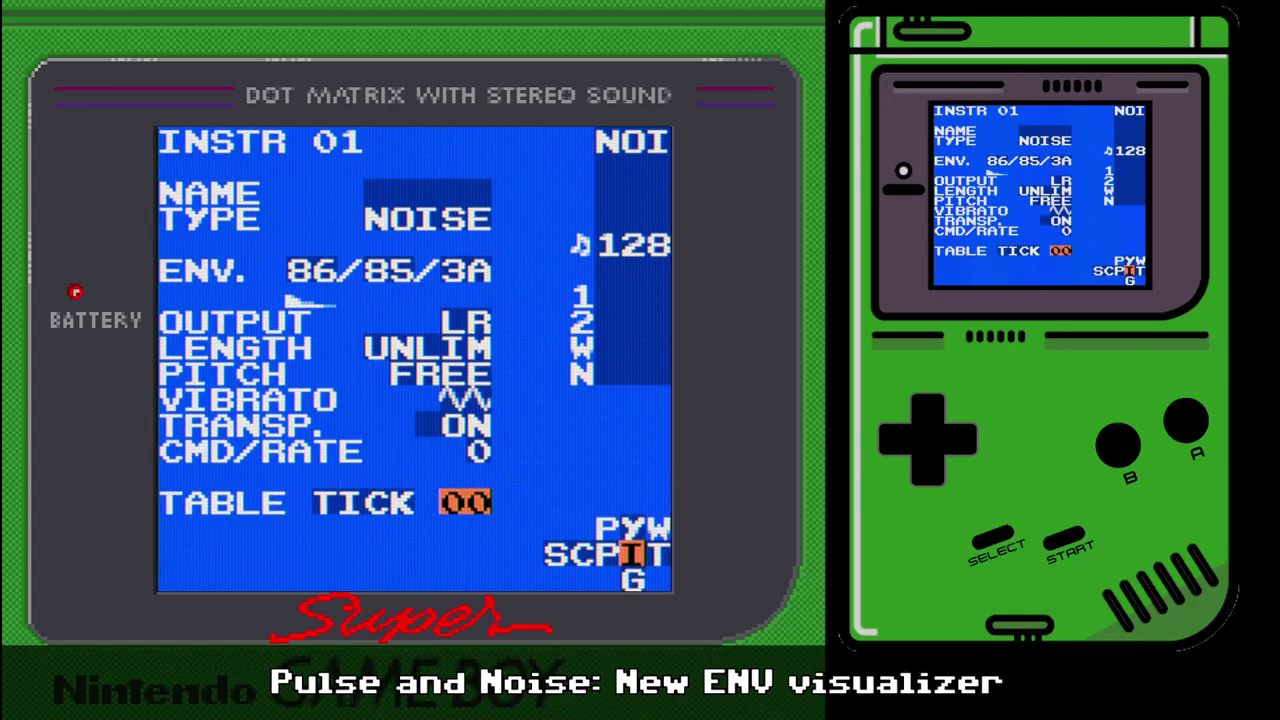
- Review the three envelope stages of noise instrument 01 and the envelope shape drawn below them
key(Up)
key(Up)
key(Up)
key(Up)
key(Up)
key(Up)
key(Up)
key(Up)
key(Down)
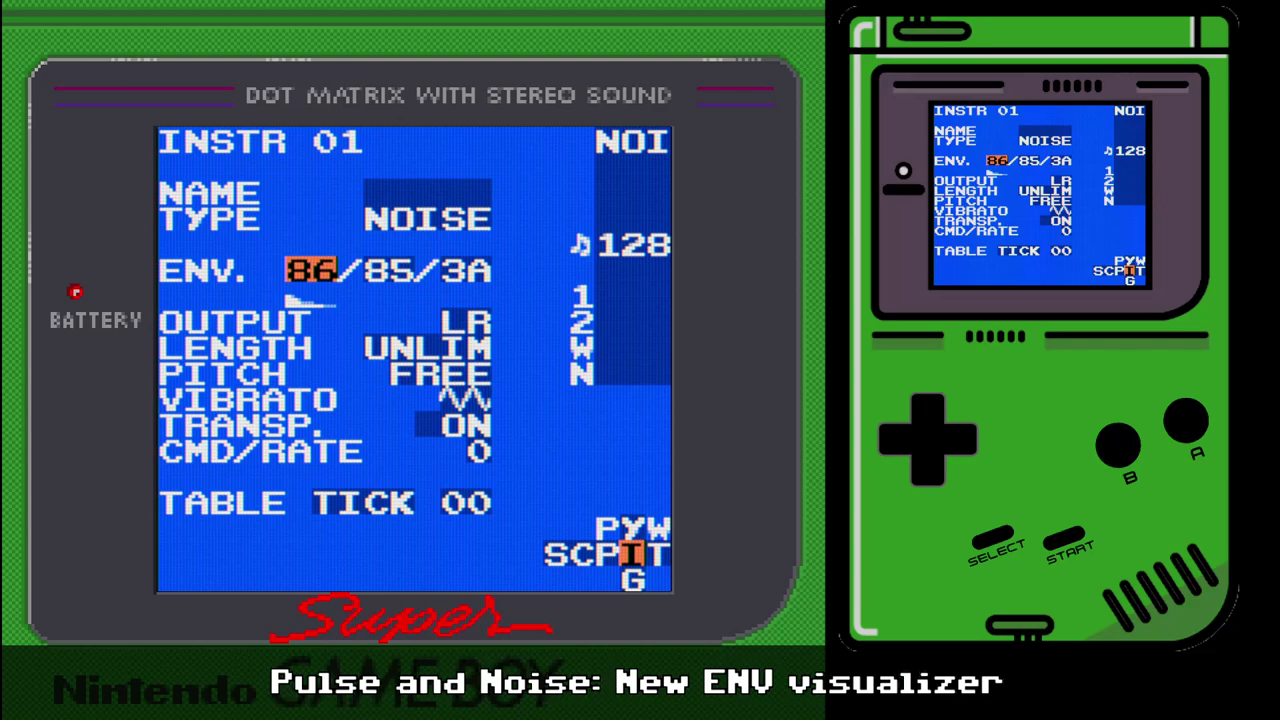
key(Right)
key(Right)
key(Left)
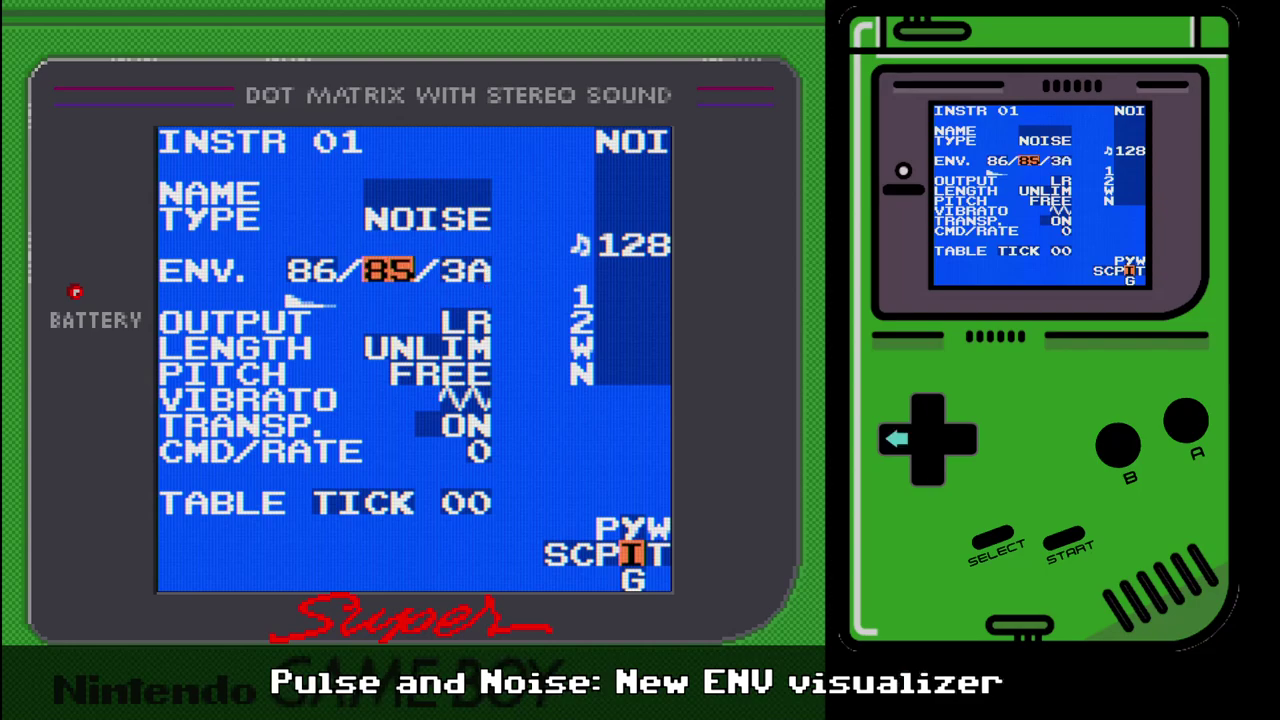
key(Left)
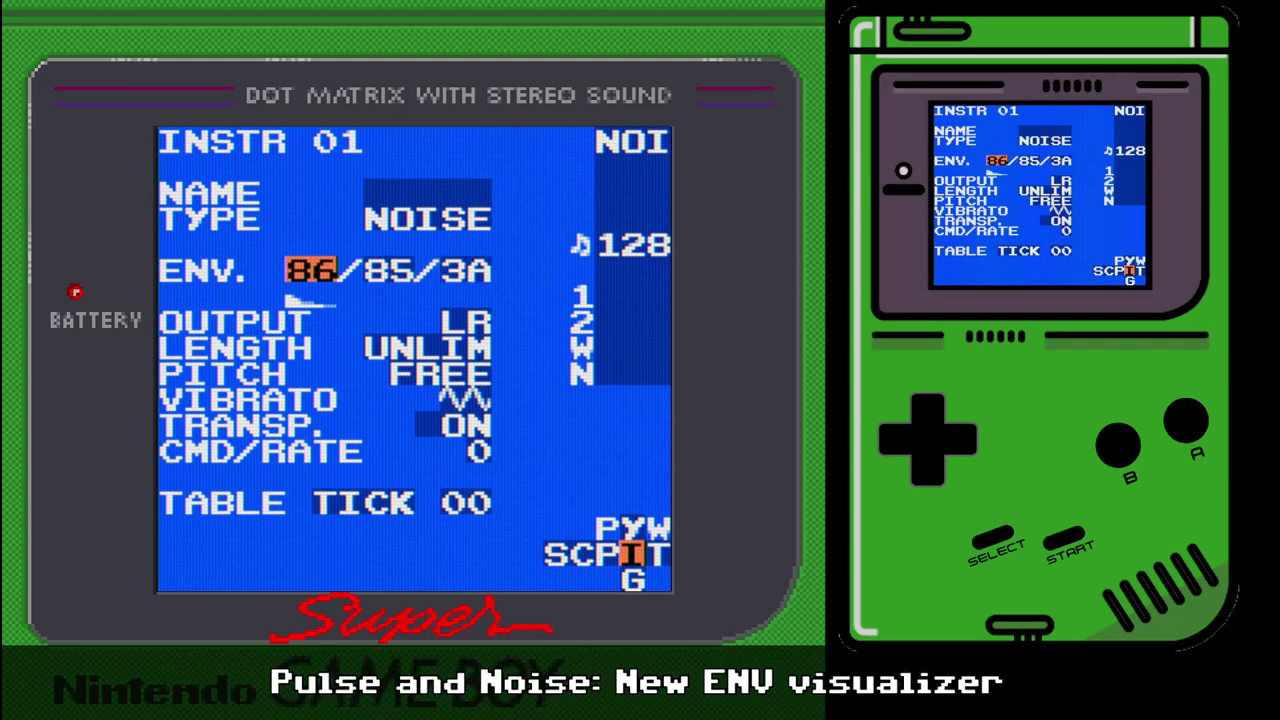
key(shift)
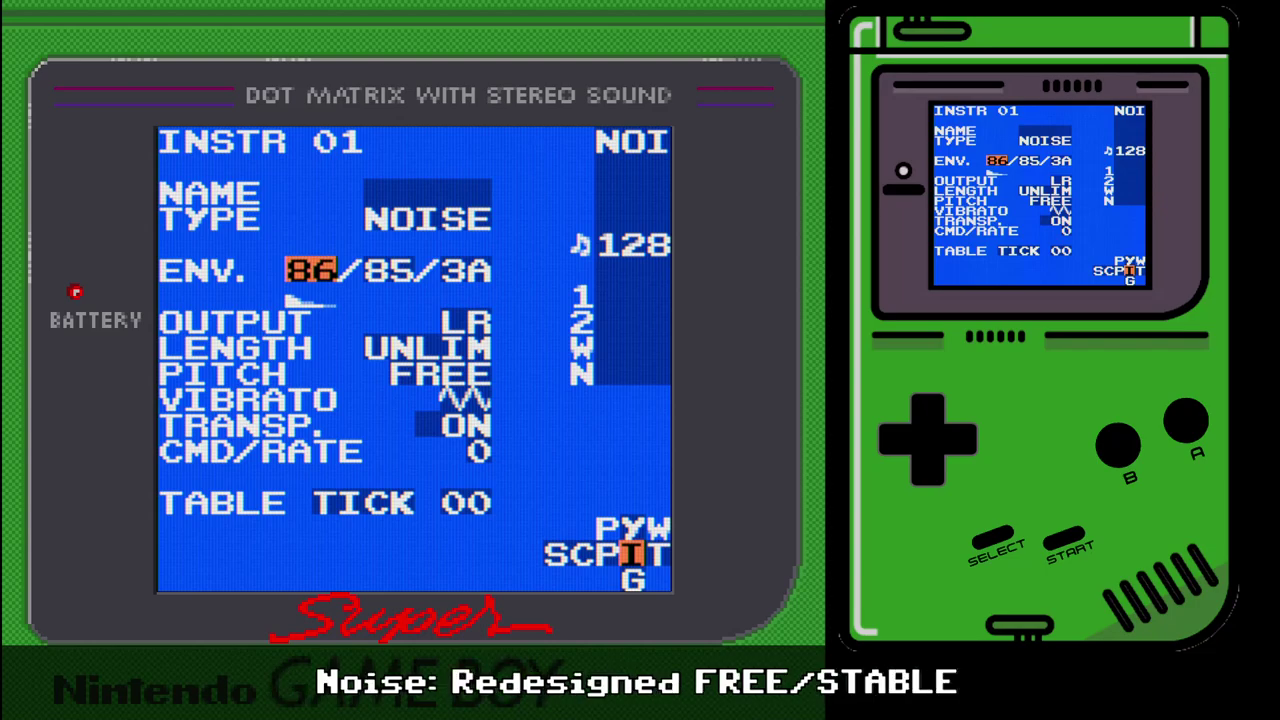
- Toggle the noise instrument's pitch mode between FREE and STABLE, ending on FREE
key(Down)
key(Down)
key(Down)
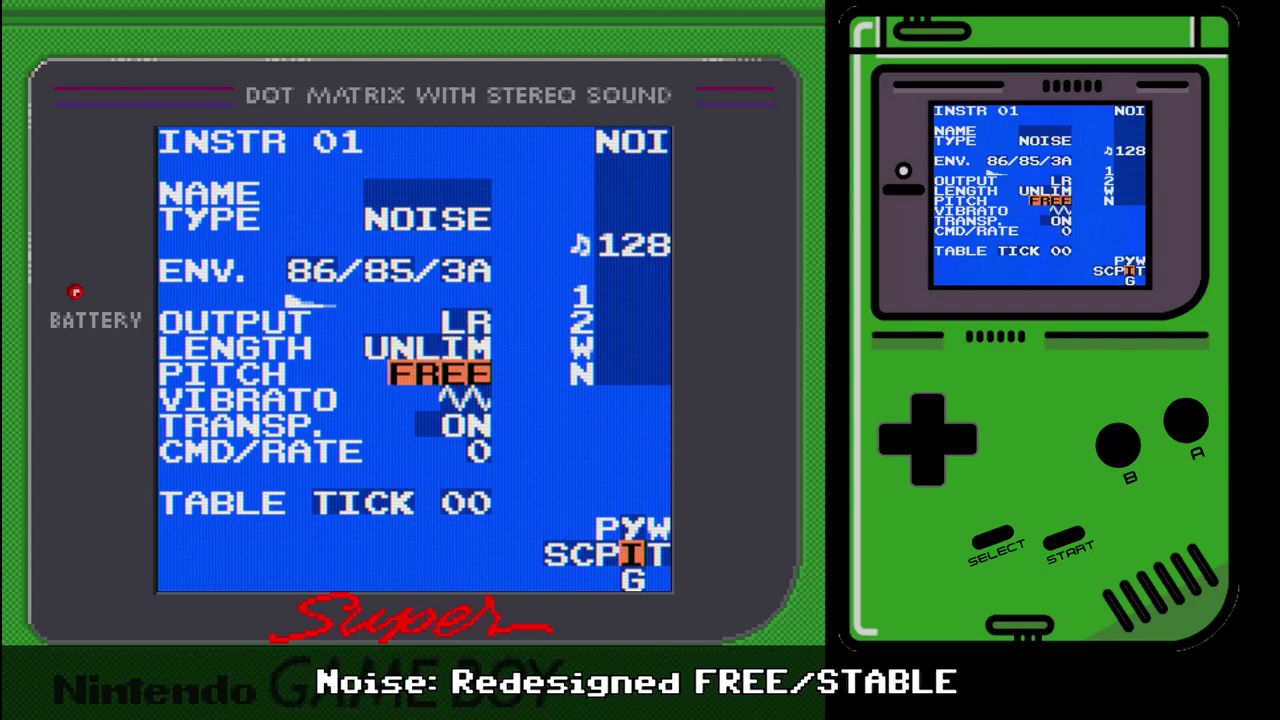
key(x)
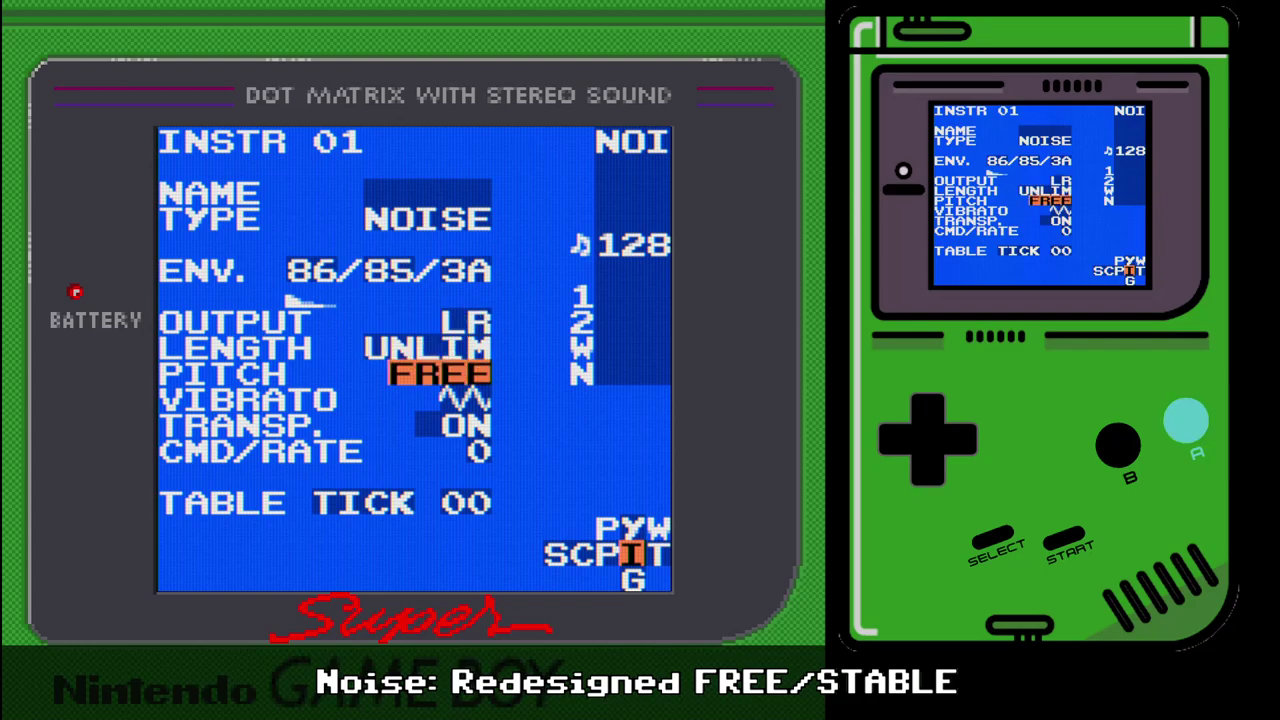
key(Right)
key(Left)
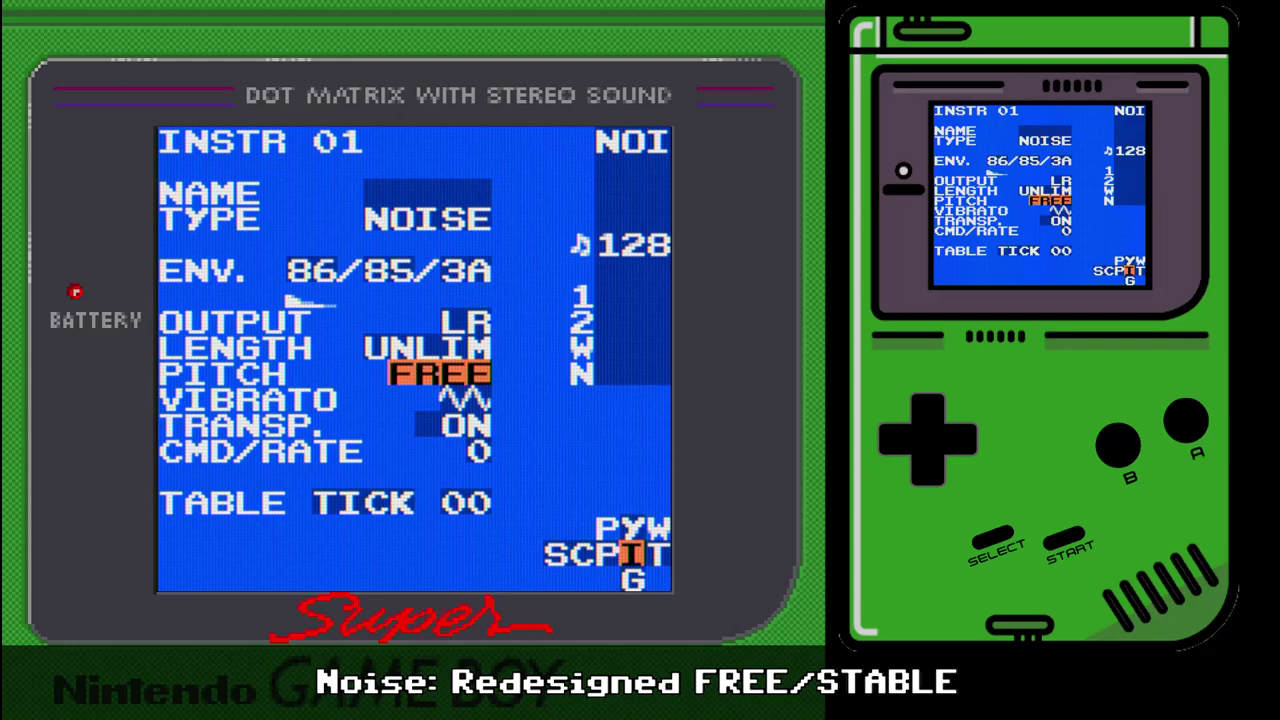
key(x)
key(Right)
key(Left)
- Return to phrase 03 and insert a P command in its first row
key(shift+Left)
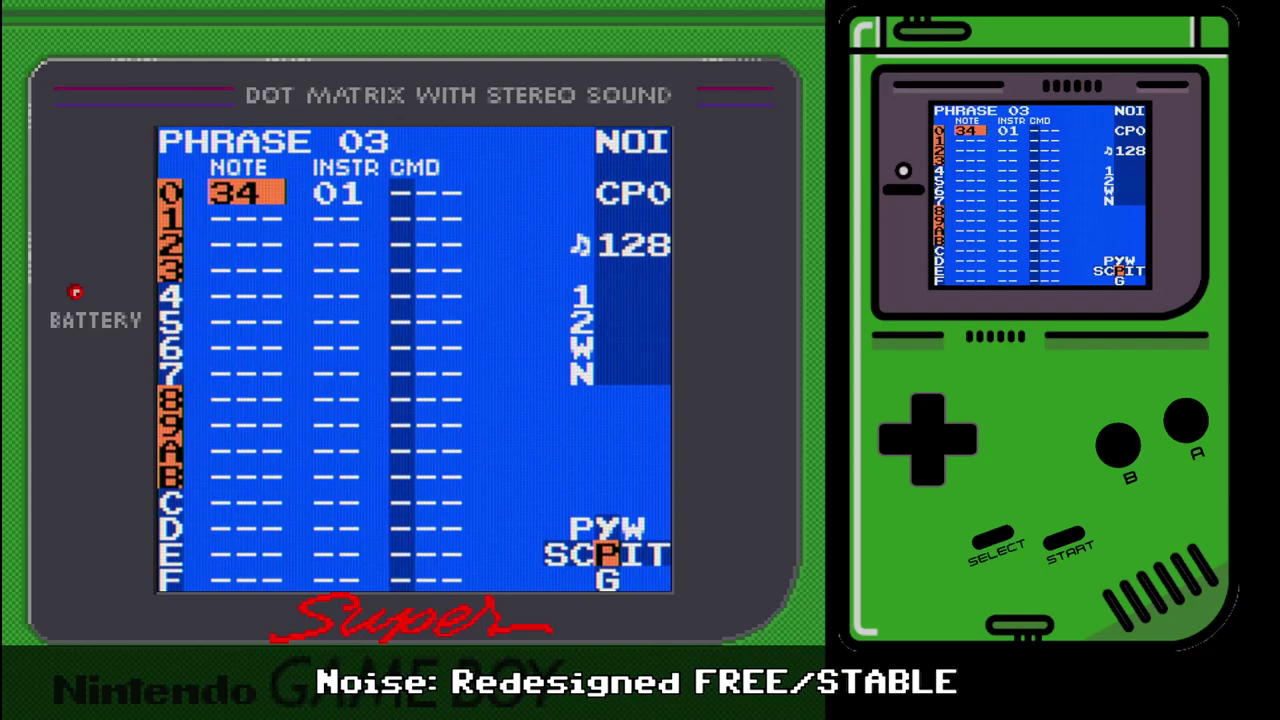
key(Right)
key(Right)
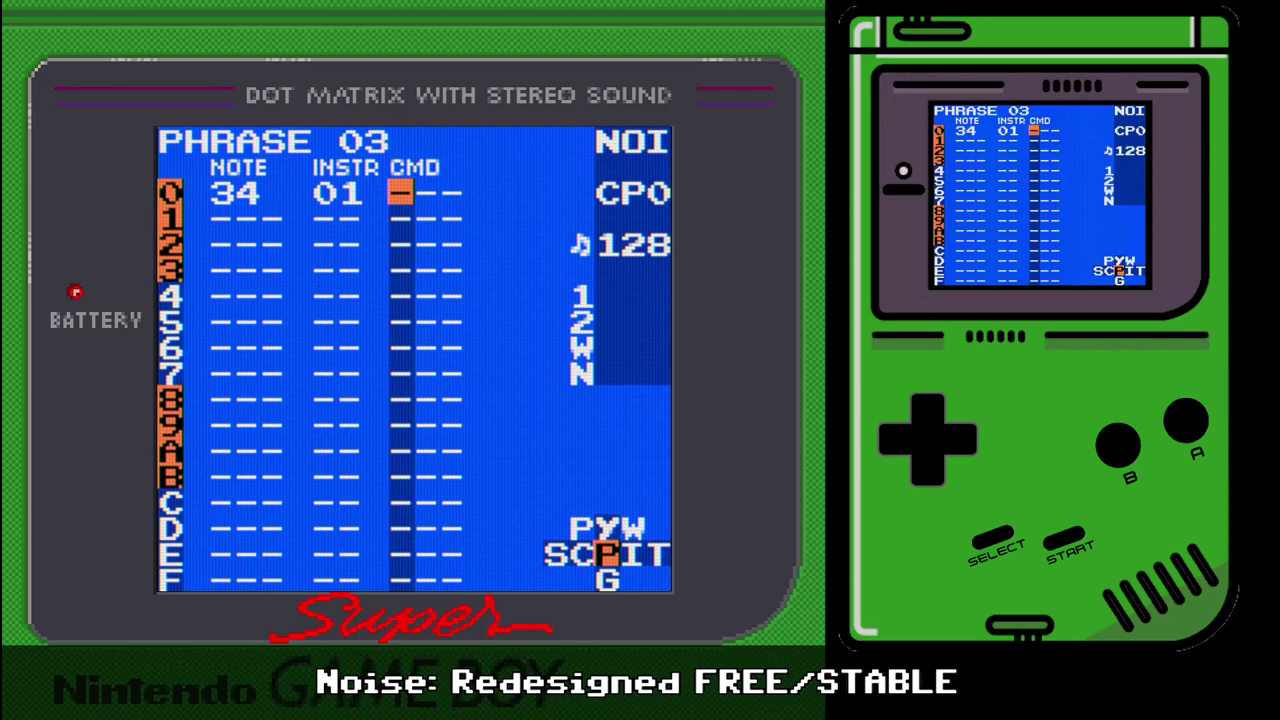
key(x)
key(x+Right)
key(x+Right)
key(x+Right)
key(x+Right)
key(x+Right)
key(x+Right)
key(x+Right)
key(x+Right)
key(x+Right)
key(x+Right)
key(x+Right)
key(x+Right)
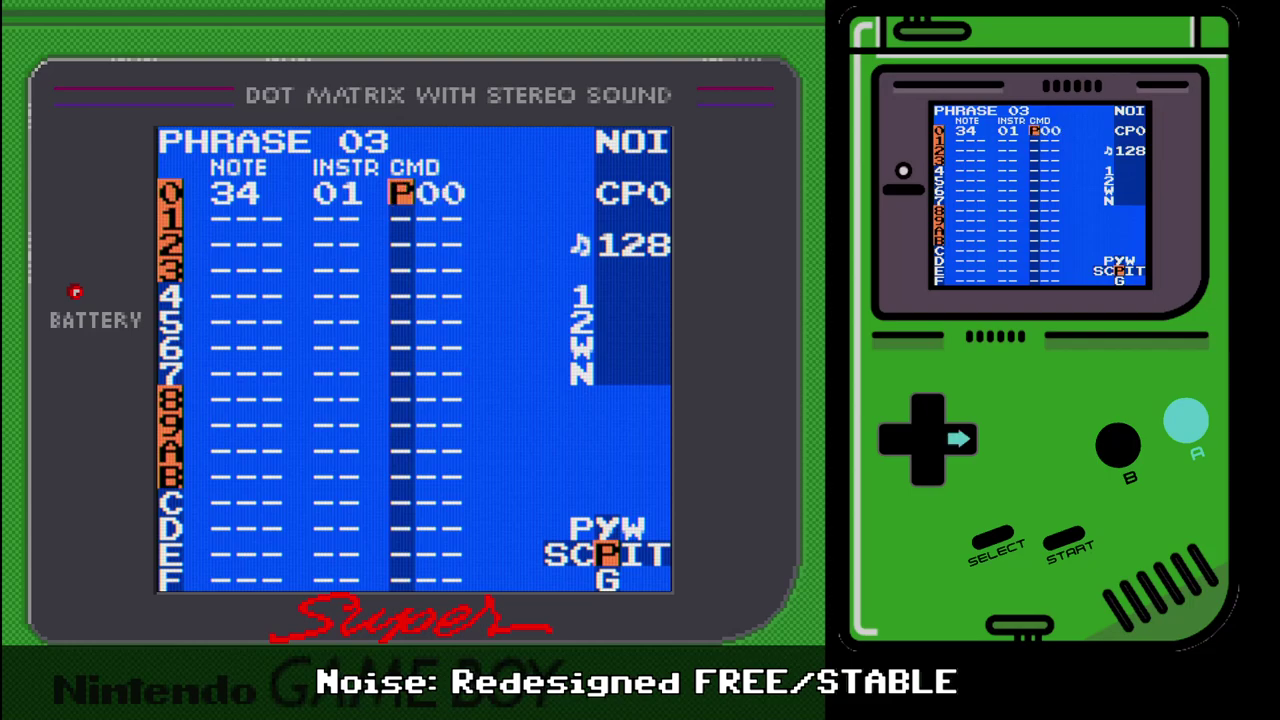
- Set the first row's P command value to FE and play the phrase
key(Right)
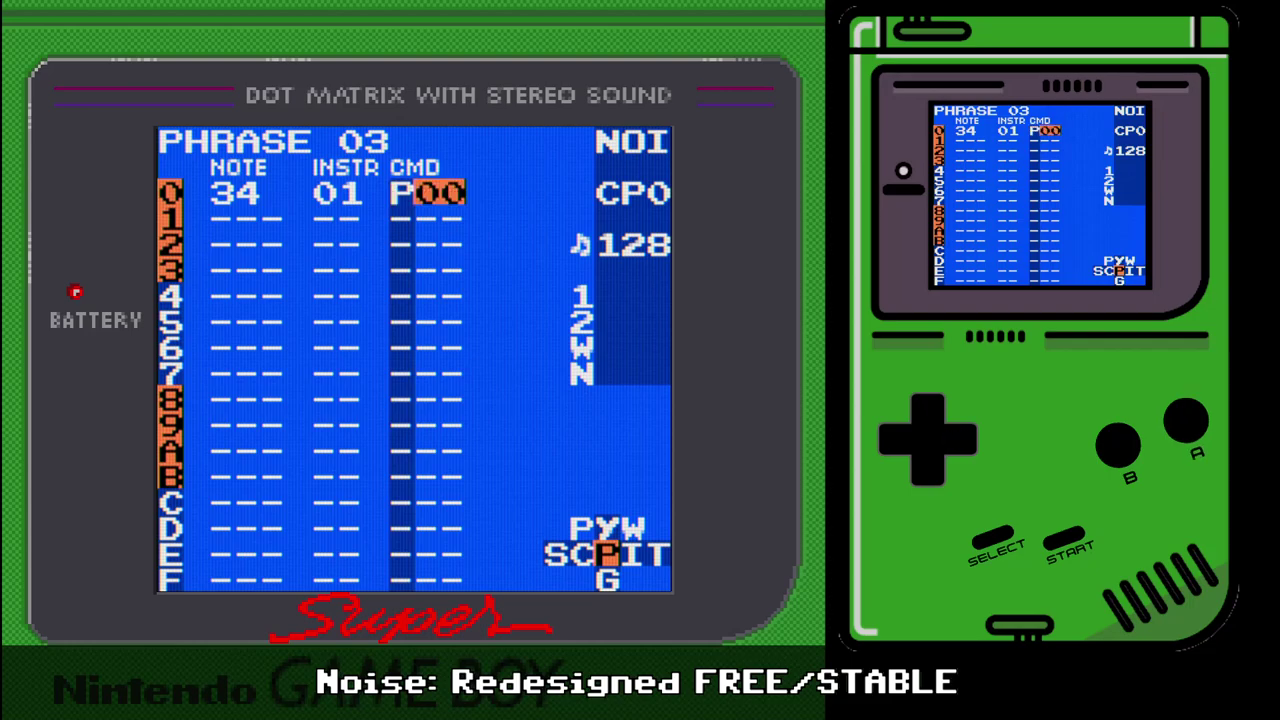
key(x+Left)
key(x+Left)
key(Return)
key(Return)
key(Return)
key(Return)
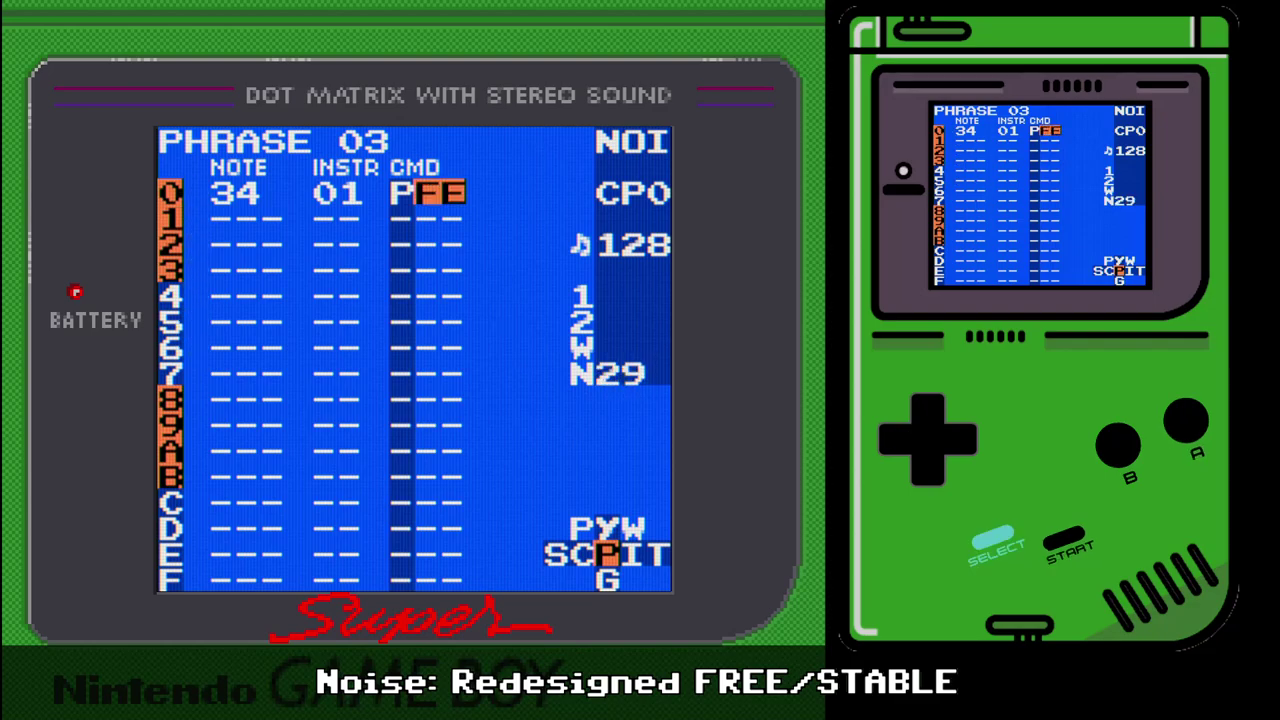
- Set the envelope of noise instrument 01 to 8F/85/3A
key(shift+Right)
key(Up)
key(Up)
key(Up)
key(x+Right)
key(x+Right)
key(x+Right)
key(x+Right)
key(x+Right)
key(x+Right)
key(x+Right)
key(x+Right)
key(x+Right)
key(Right)
key(Right)
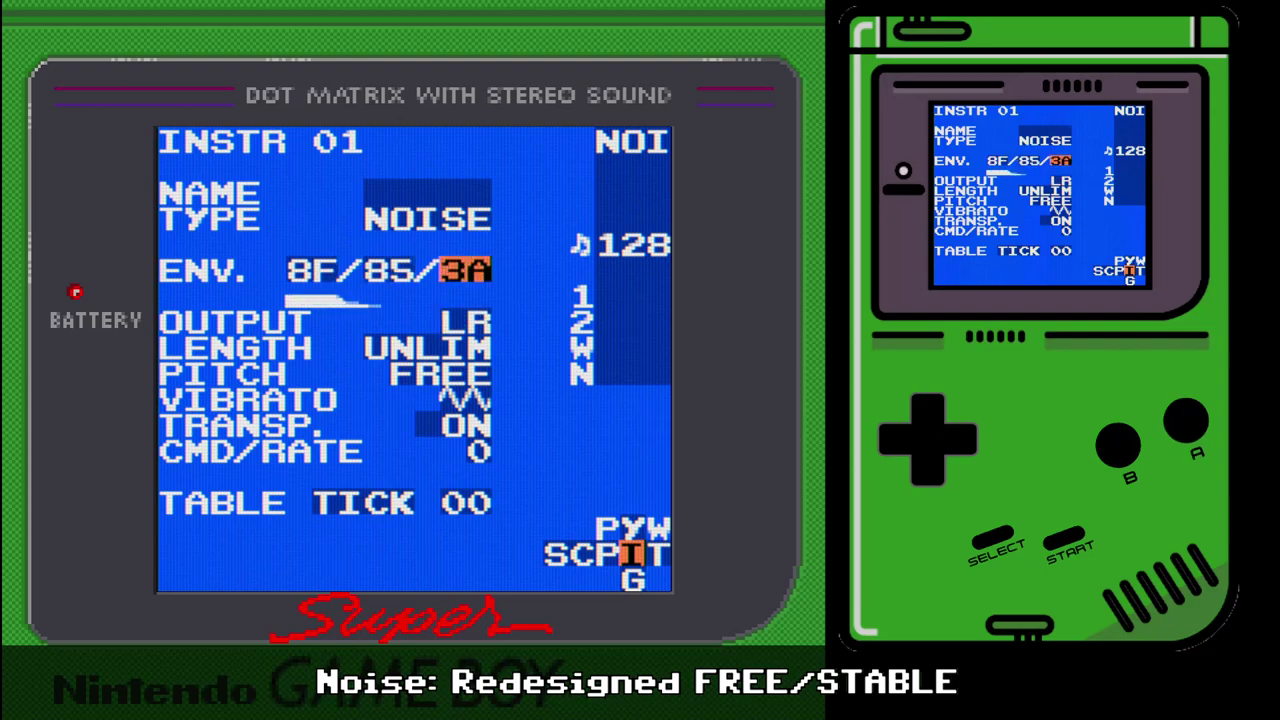
- Set the noise instrument's second envelope stage to 25 and play phrase 03
key(x)
key(Left)
key(x+Down)
key(x+Down)
key(x+Down)
key(x+Down)
key(x+Down)
key(x+Down)
key(shift+Left)
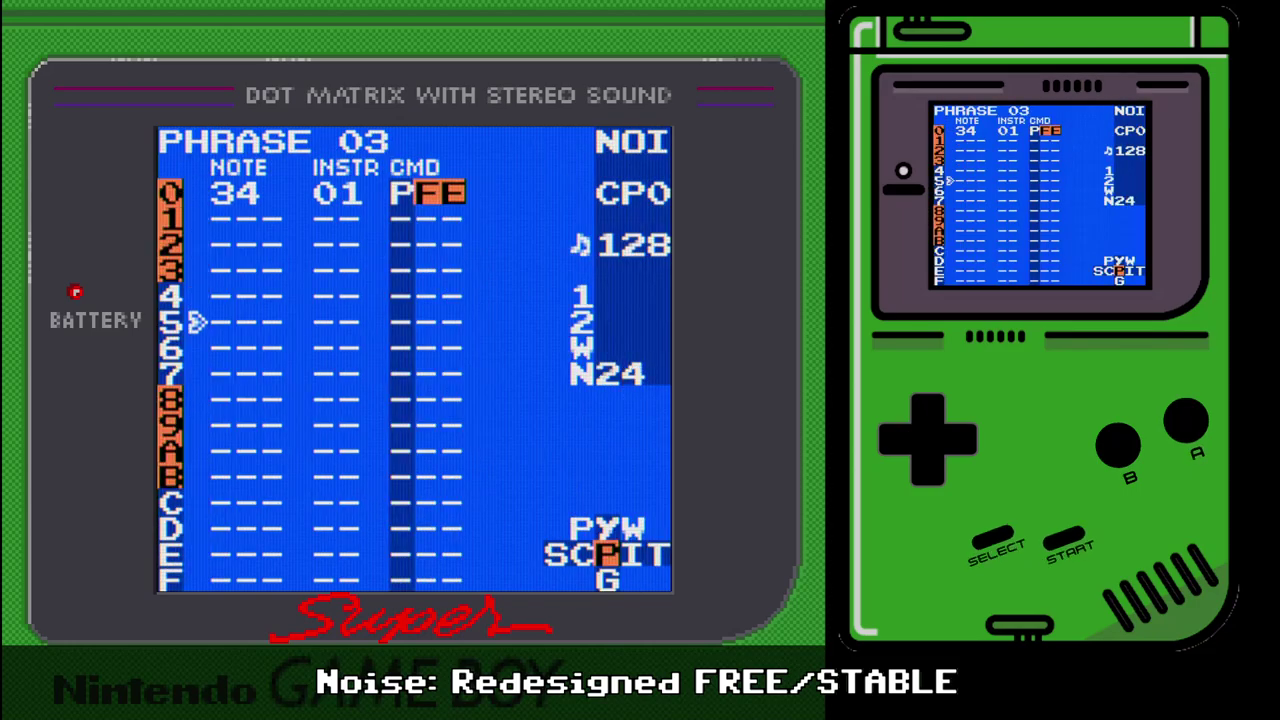
key(Return)
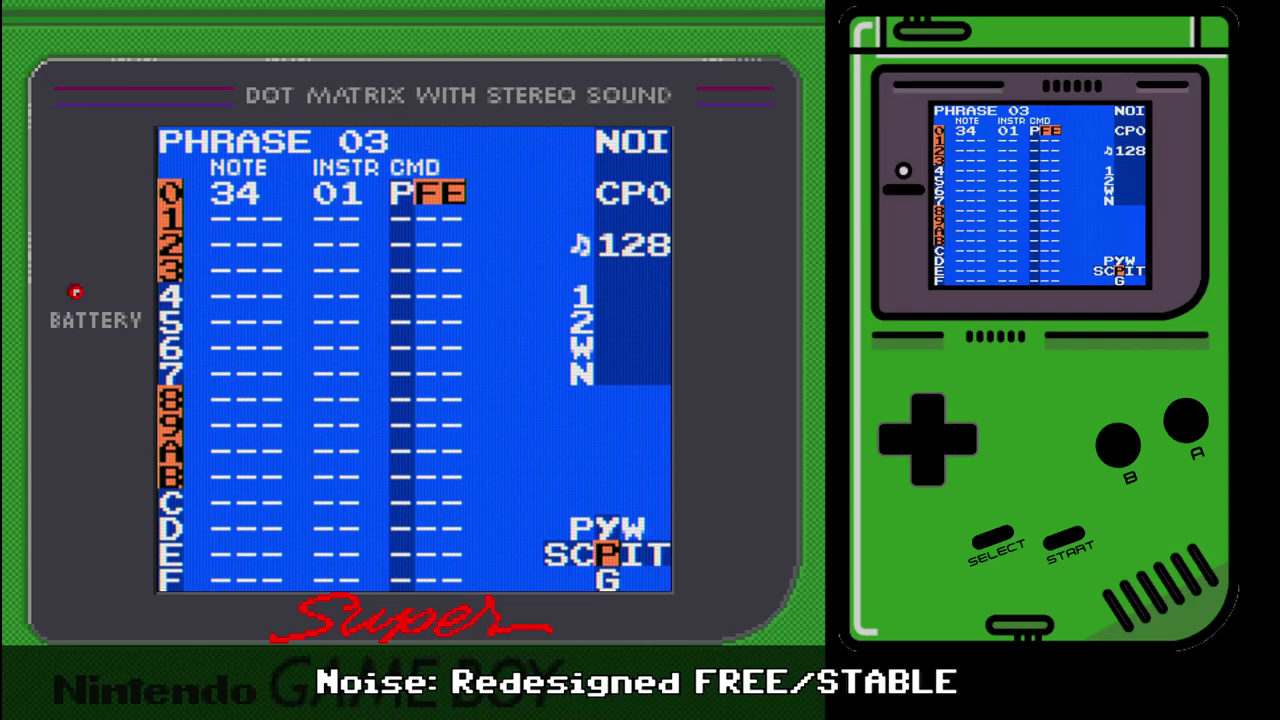
- Switch the noise instrument's pitch mode to SAFE and play phrase 03 again
key(shift)
key(shift+Right)
key(Down)
key(Down)
key(Down)
key(s)
key(Right)
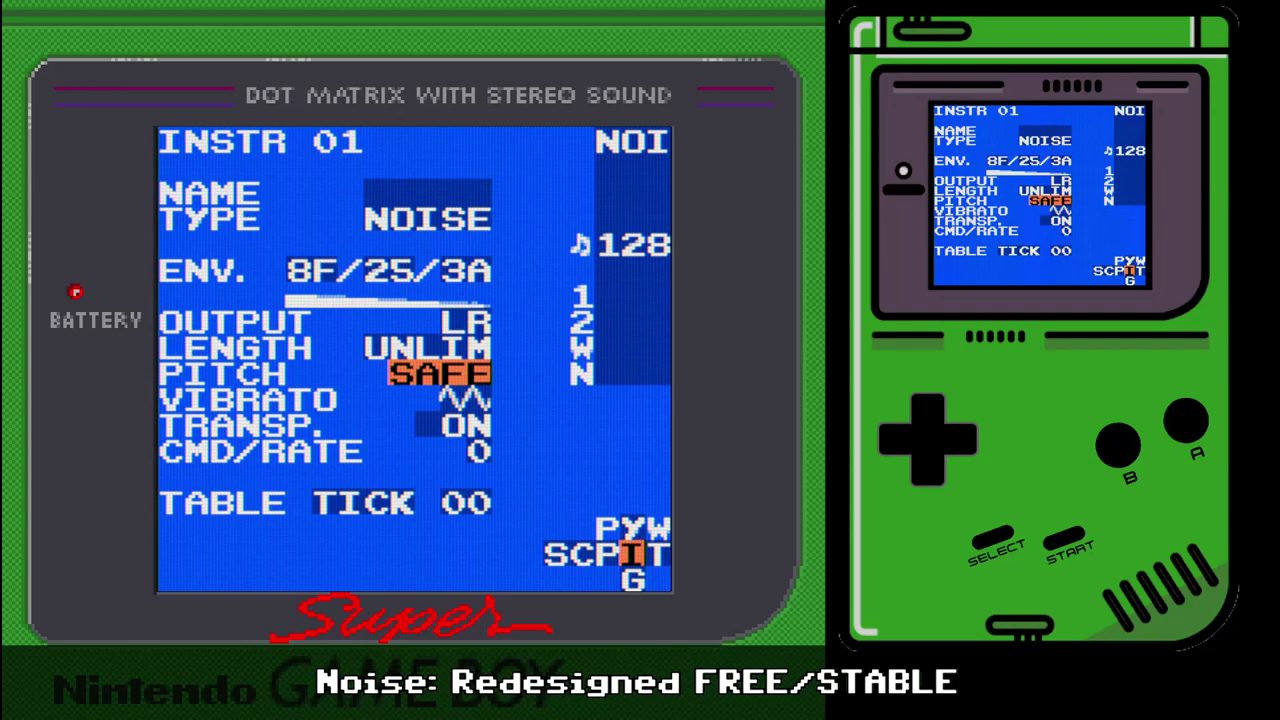
key(shift+Left)
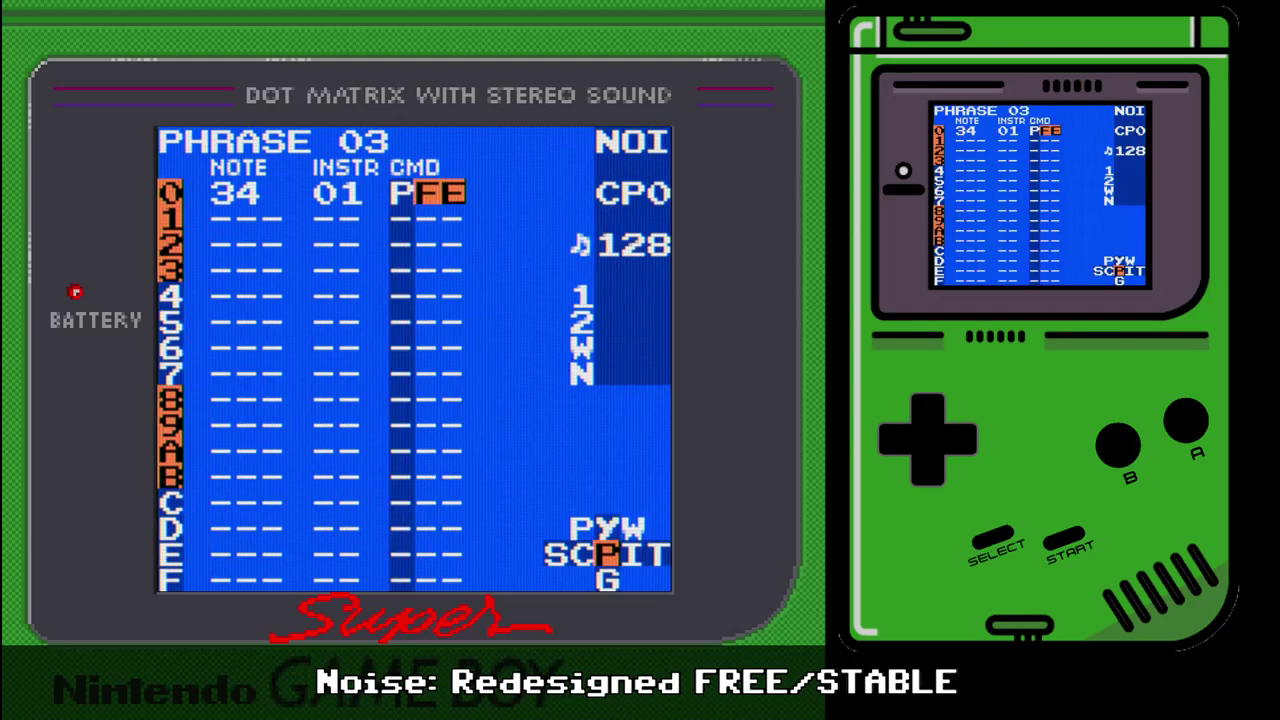
key(Return)
key(Return)
- Check the instrument's pitch mode, return to phrase 03 and set the first row's note to C 1
key(shift+Right)
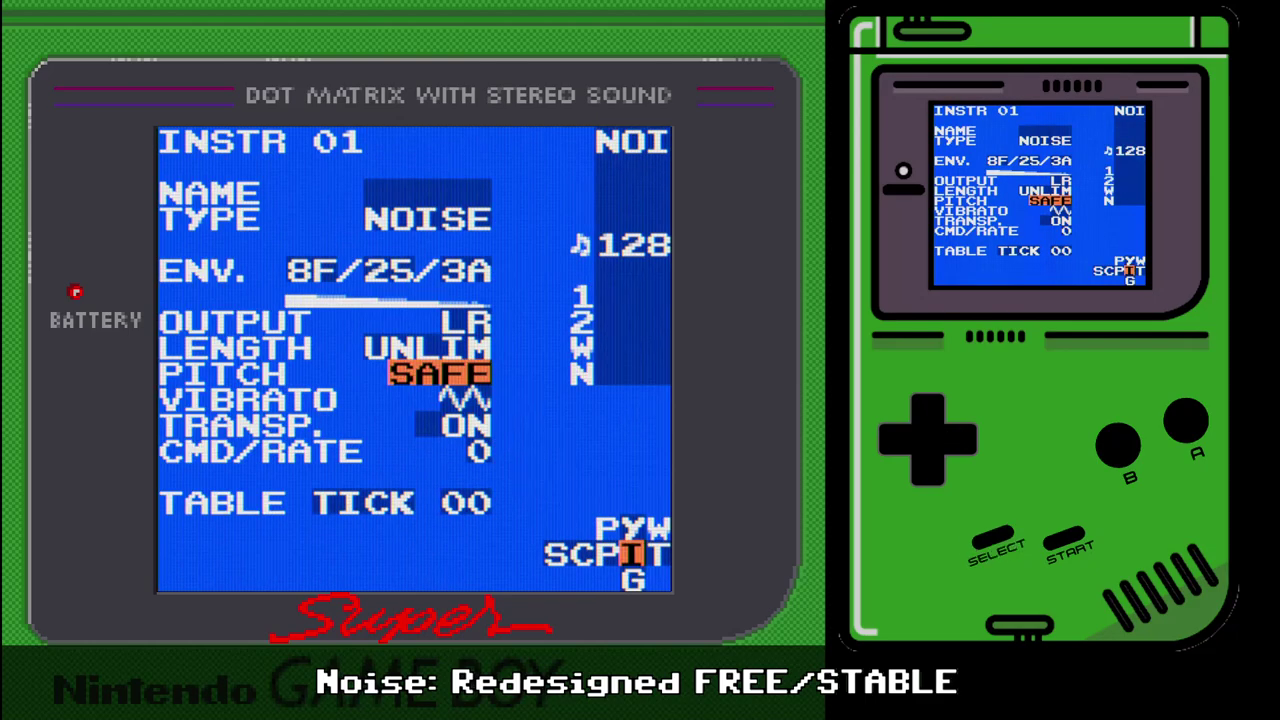
key(shift+Left)
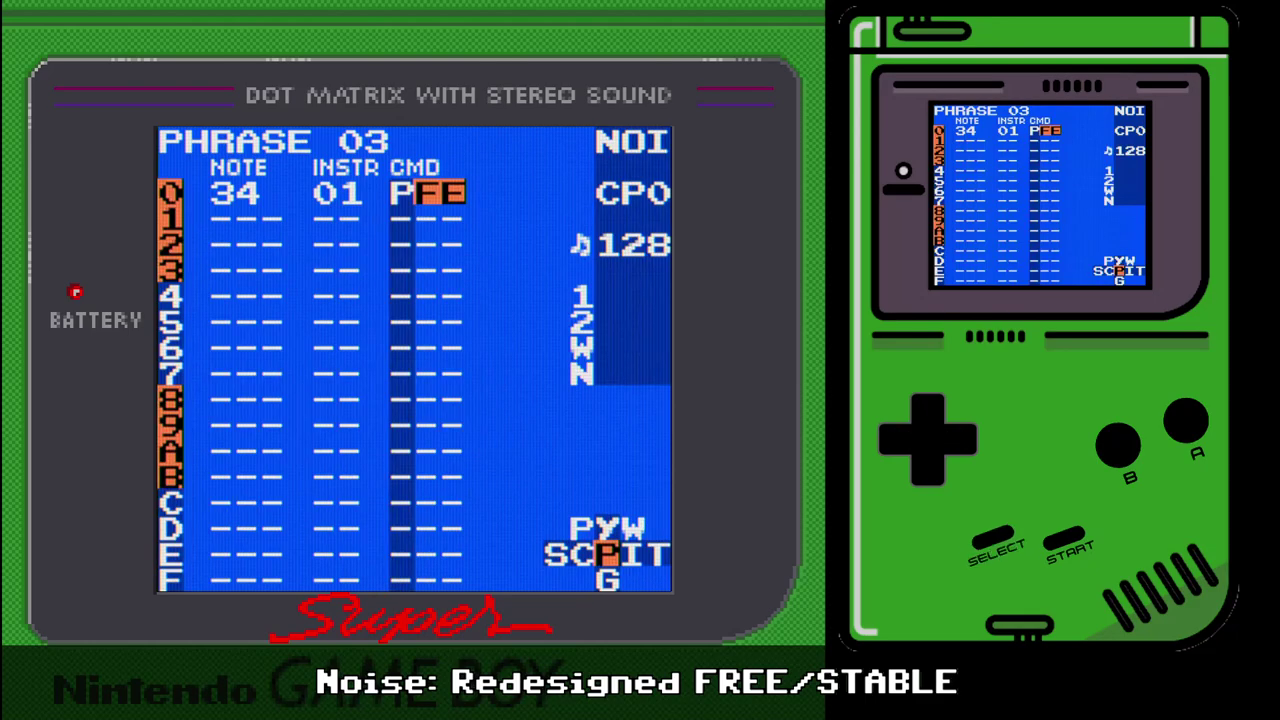
key(Left)
key(Left)
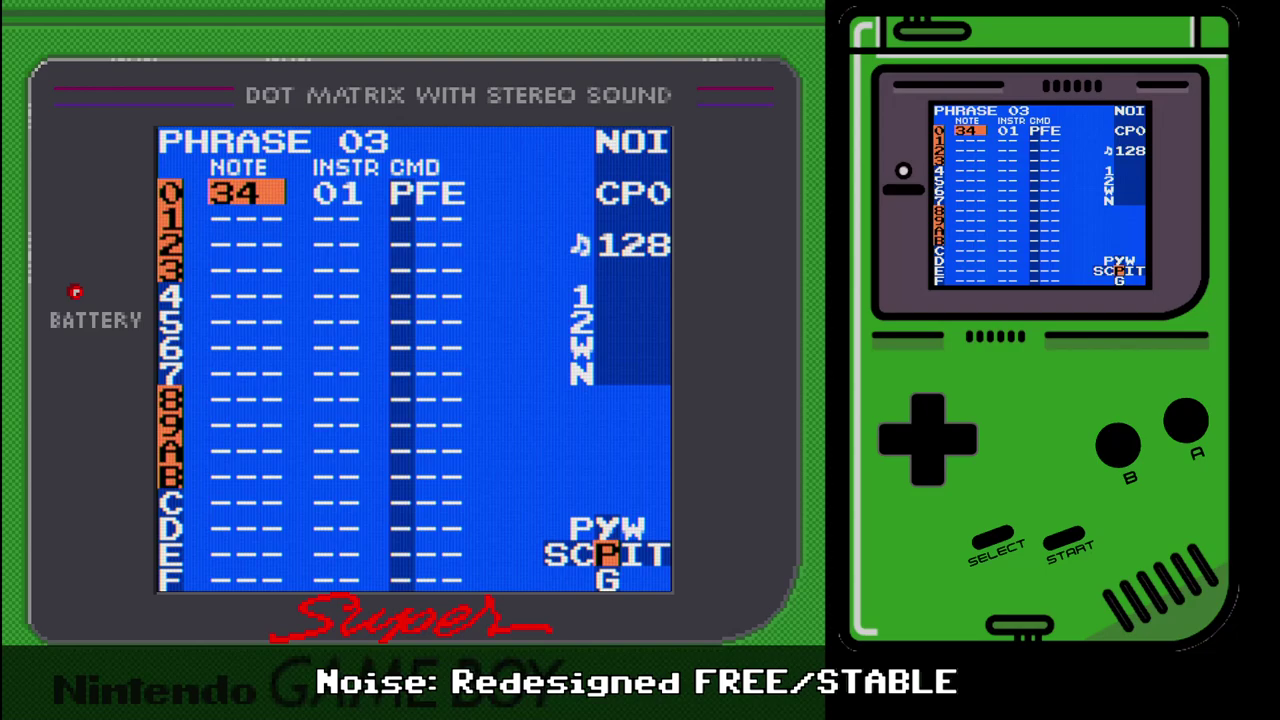
key(s+Down)
key(s+Down)
key(s+Up)
key(s+Up)
key(s+Down)
key(s+Down)
key(s+Down)
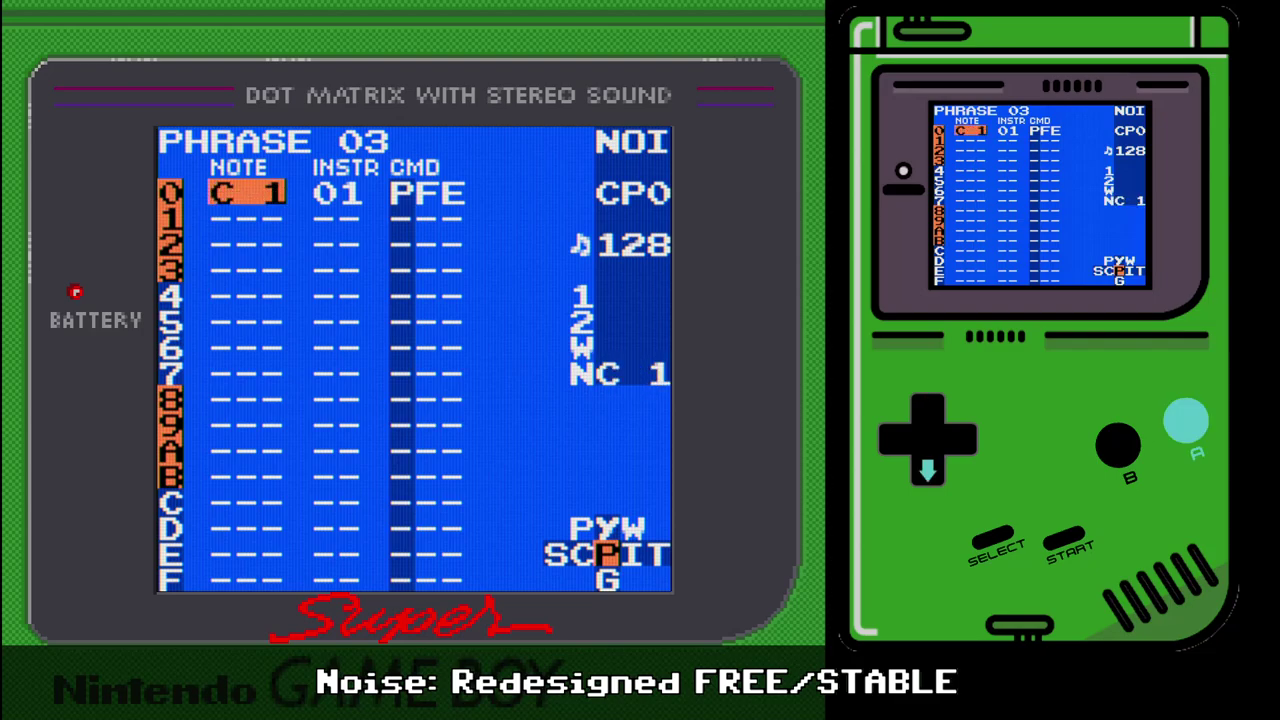
- Set the first row's P command value to FC
key(Right)
key(Right)
key(Right)
key(x+Left)
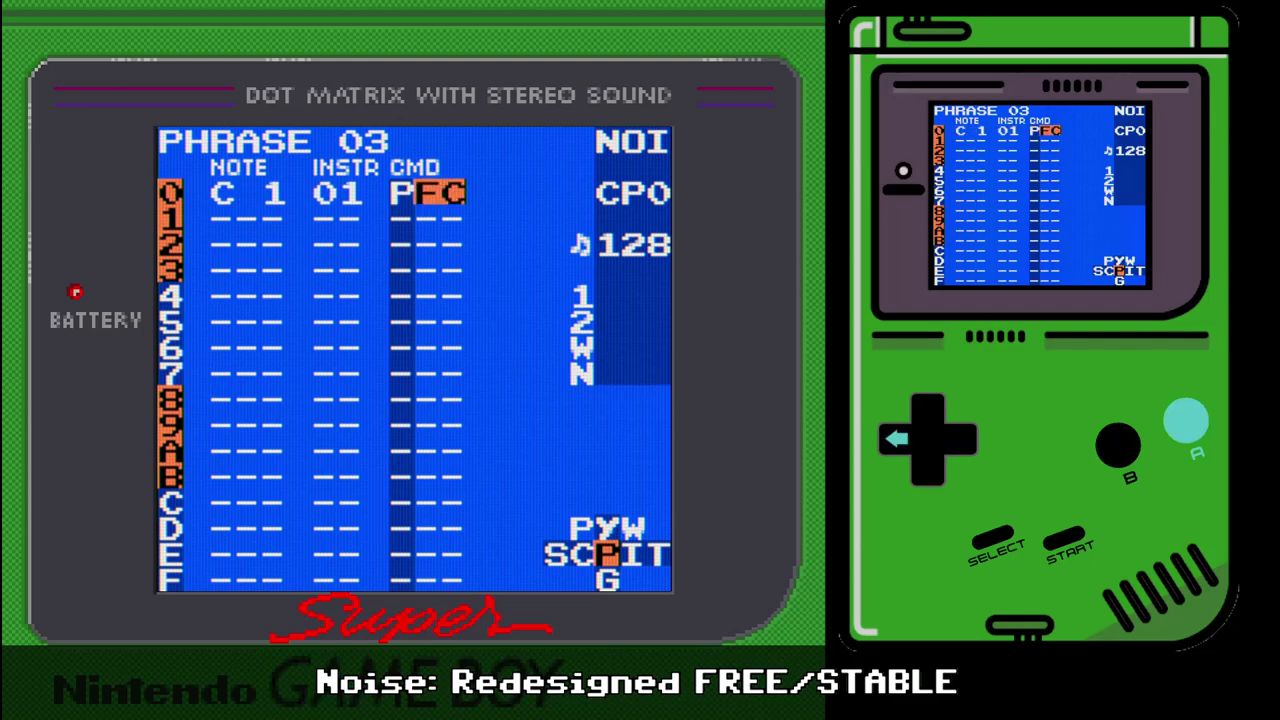
key(shift+Right)
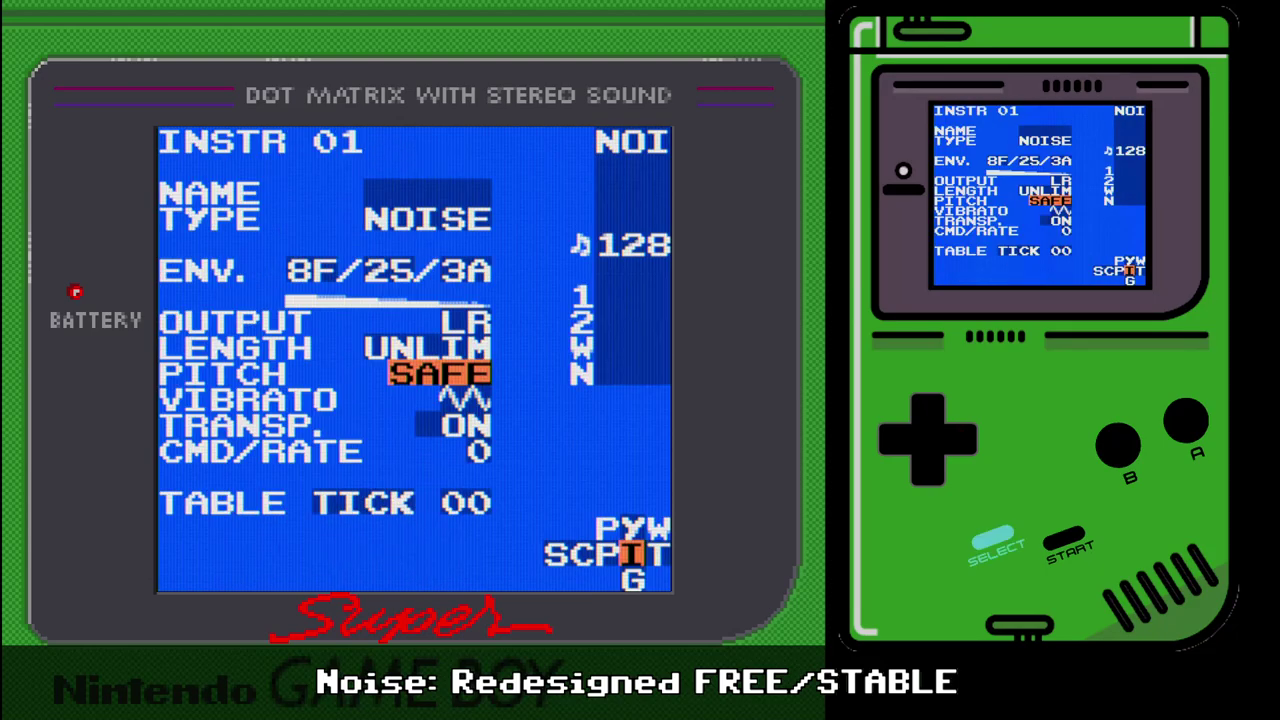
key(shift+Left)
- Return to noise instrument 01 and set its first envelope stage to 8A
key(shift+Right)
key(Up)
key(Up)
key(Up)
key(Up)
key(Up)
key(Down)
key(Down)
key(x+Left)
key(x+Left)
key(x+Left)
key(x+Left)
key(x+Left)
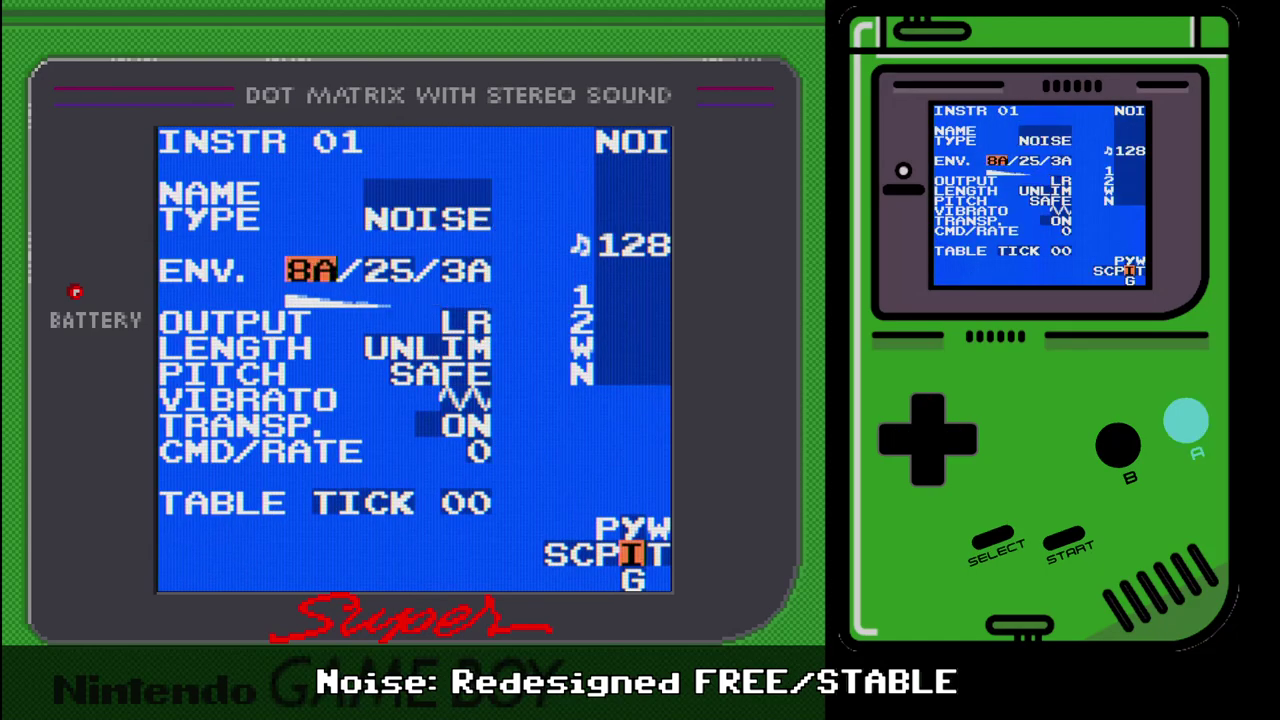
- Set the noise instrument's second envelope stage to 85, then return to phrase 03 and play it
key(Right)
key(Right)
key(x+Up)
key(x+Down)
key(Left)
key(x+Up)
key(x+Up)
key(x+Up)
key(x+Up)
key(x+Up)
key(x+Up)
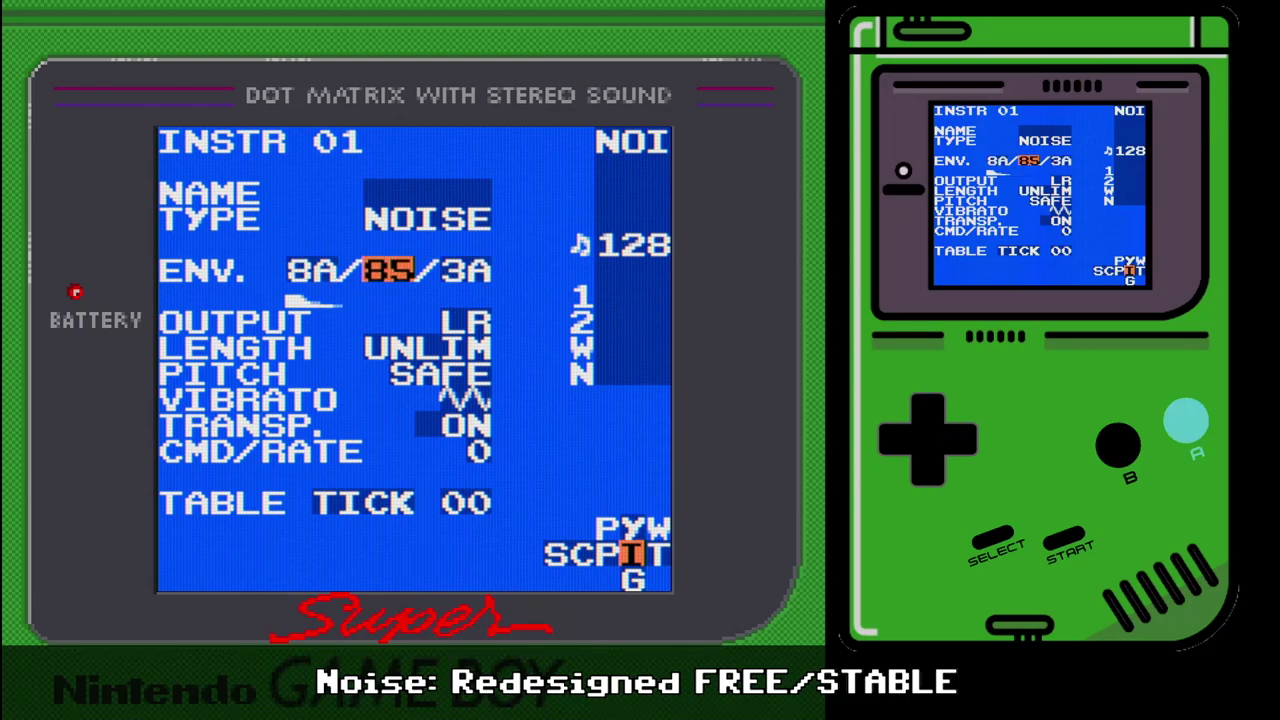
key(BackSpace+Left)
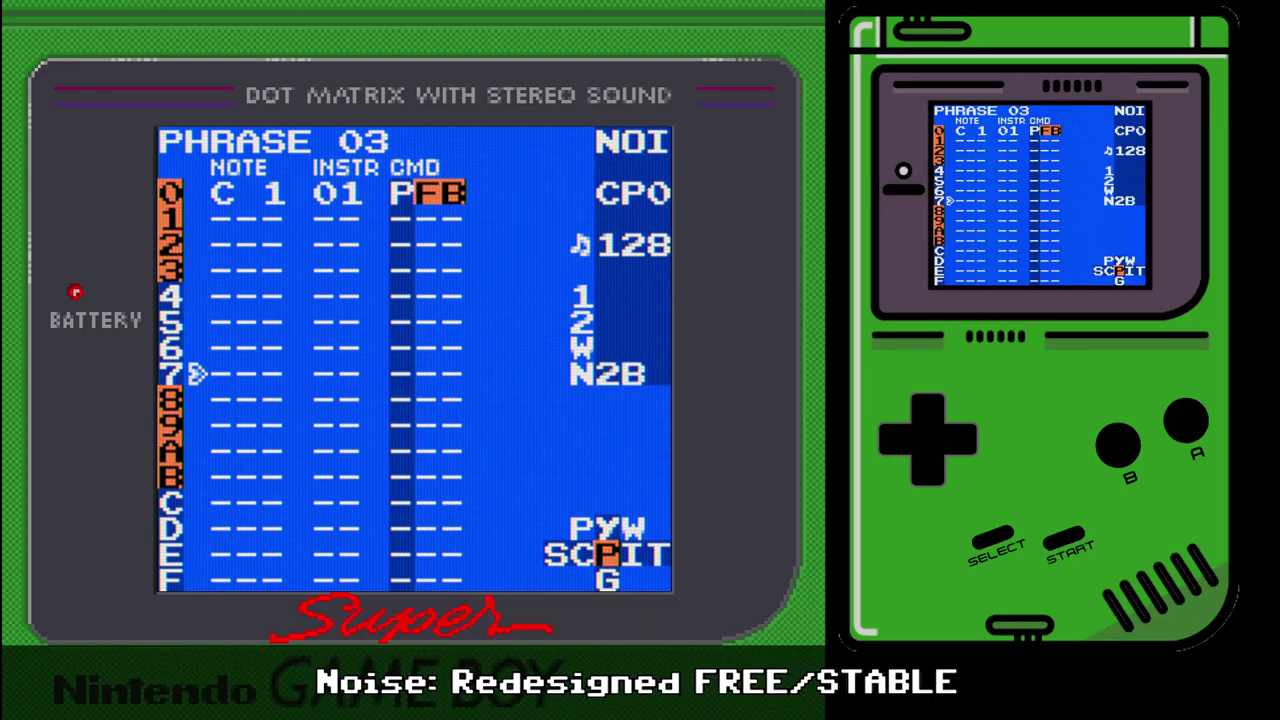
key(Return)
- Set the first row's P command value to FA and play the phrase
key(BackSpace)
key(x+Left)
key(Return)
key(Return)
- Switch noise instrument 01's pitch mode to FREE and play phrase 03 for comparison
key(BackSpace+Right)
key(Down)
key(Down)
key(Down)
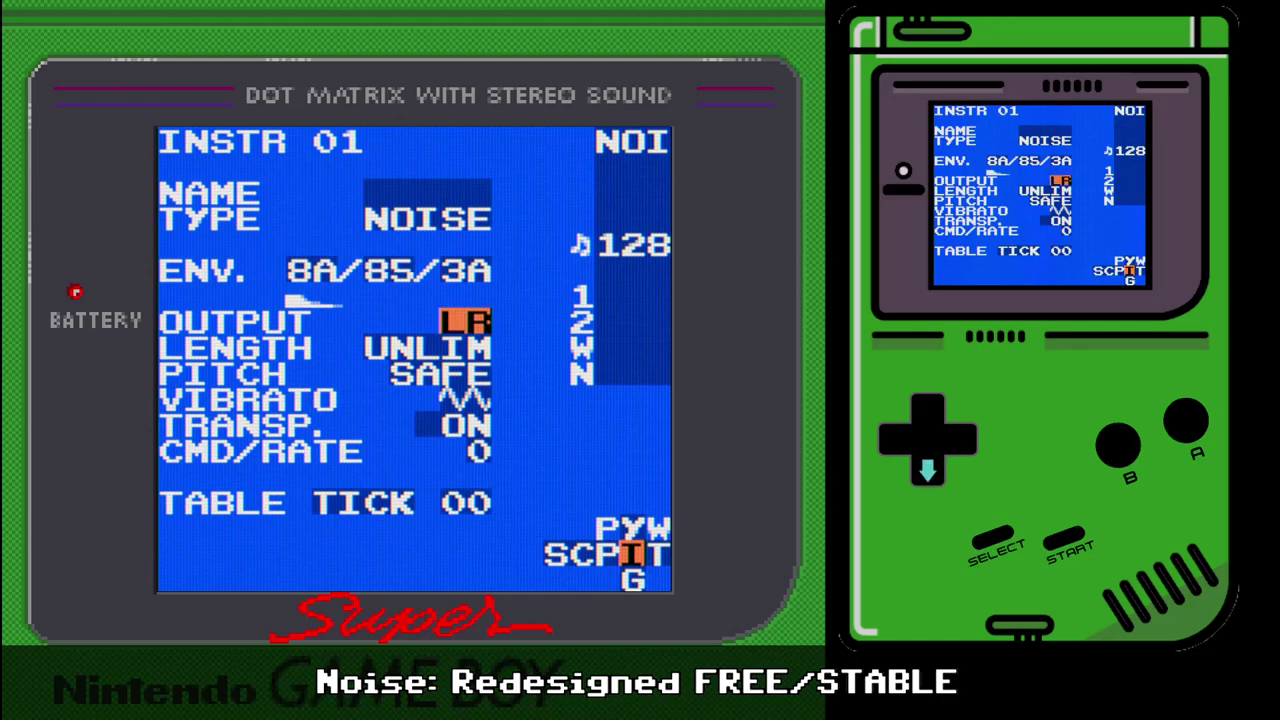
key(x+Left)
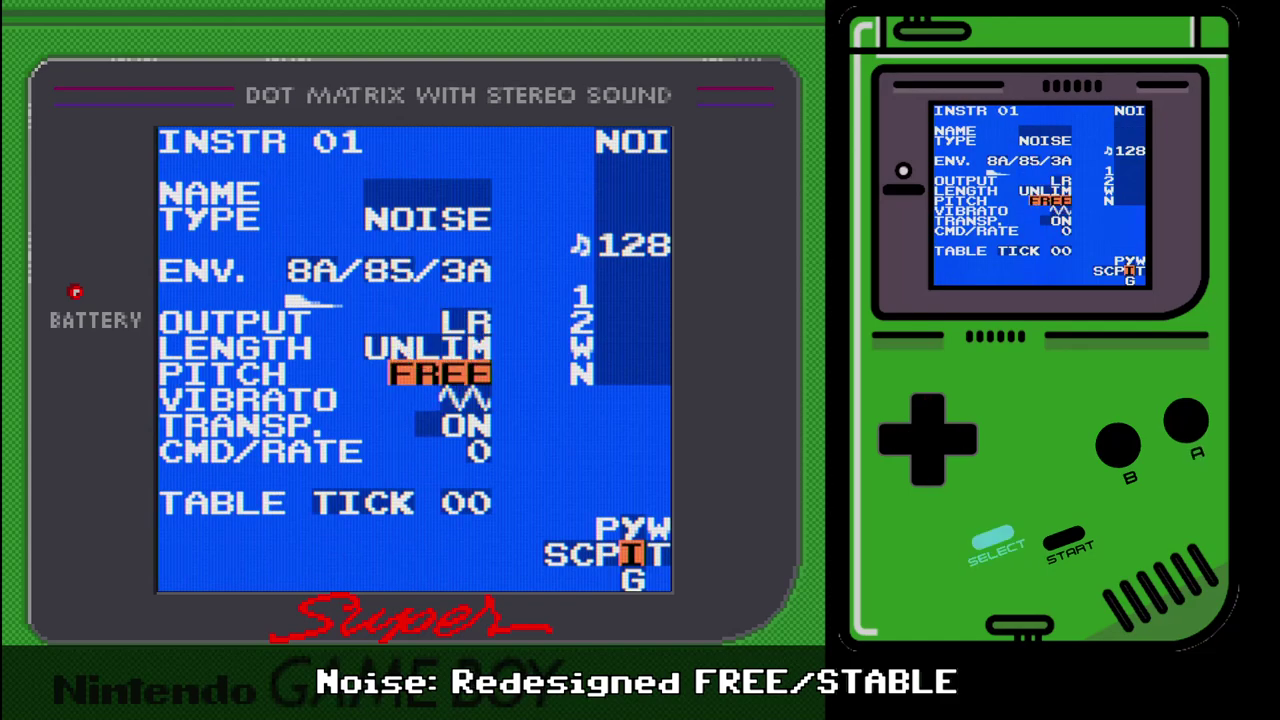
key(BackSpace+Left)
key(Return)
key(Return)
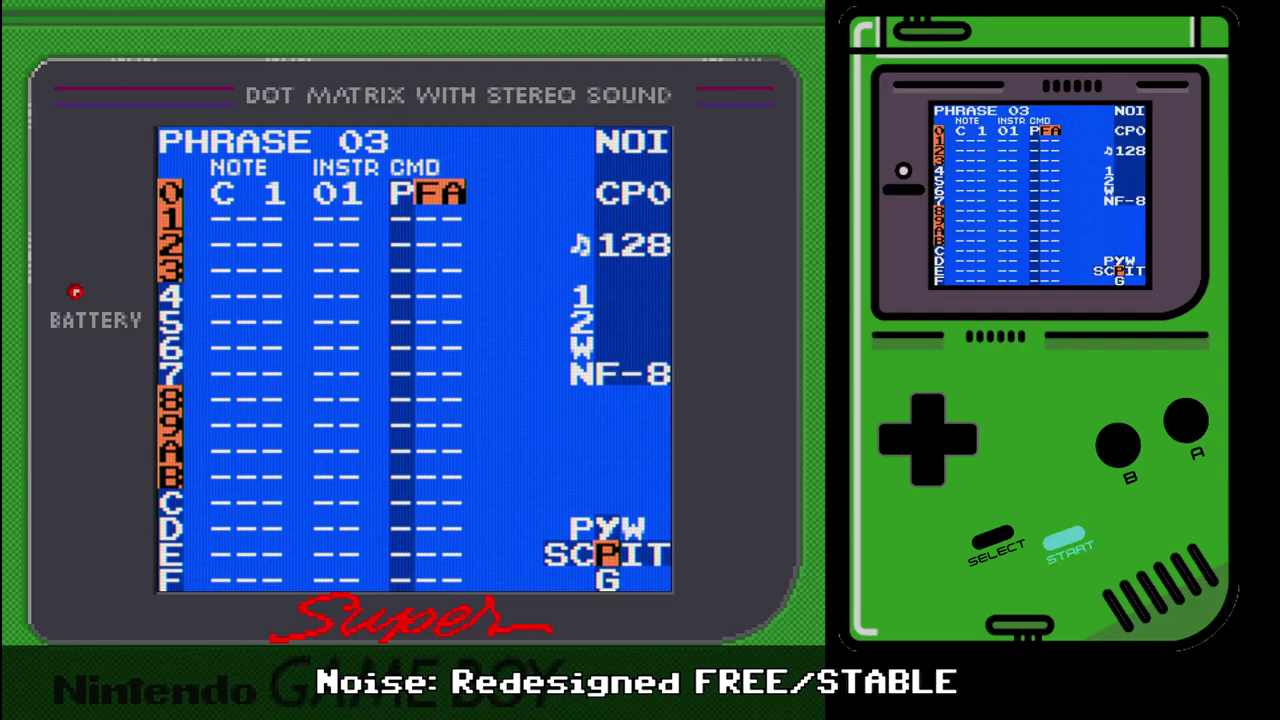
- Switch the noise instrument's pitch mode back to SAFE and replay phrase 03
key(BackSpace+Right)
key(x+Left)
key(BackSpace+Left)
key(Return)
key(Return)
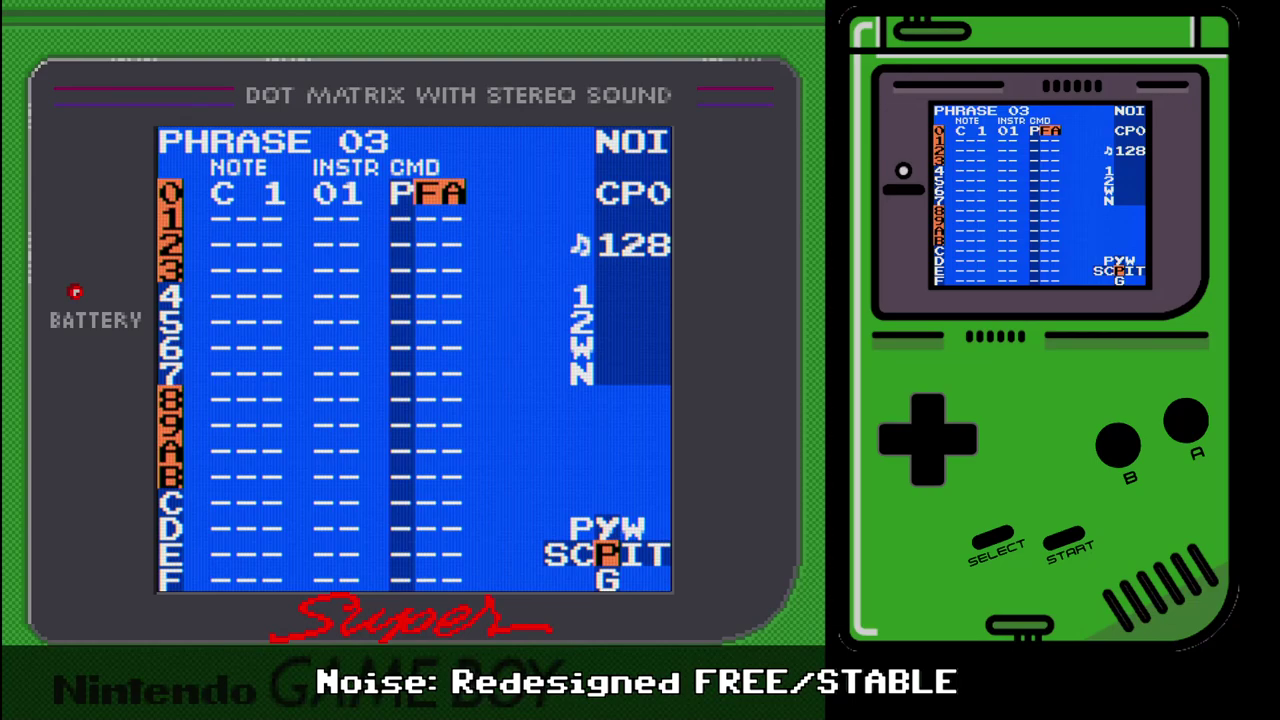
- Set the first row's P command value to FC and play phrase 03
key(x)
key(Right)
key(Right)
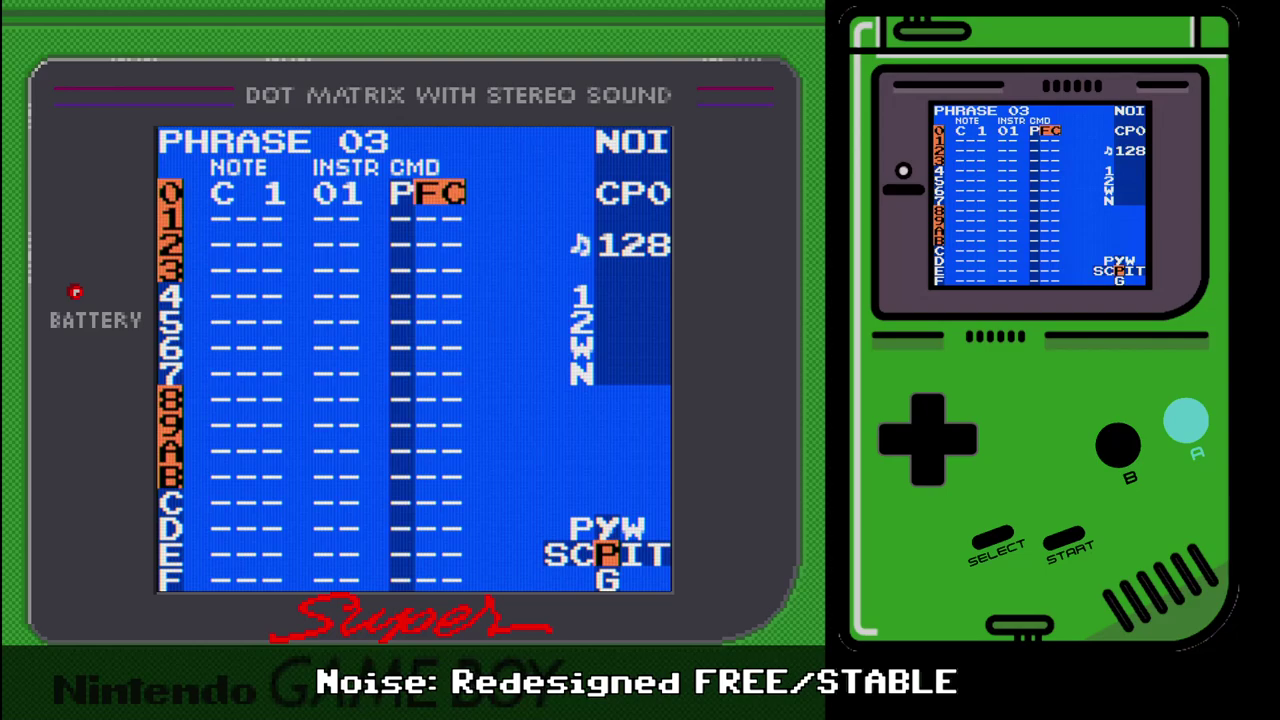
key(Return)
key(Return)
key(Return)
- Play phrase 03 with a much lower P command value in the first row, then raise the value and play it again
key(x)
key(Down)
key(Return)
key(Return)
key(x)
key(Right)
key(Right)
key(Right)
key(Right)
key(Right)
key(Right)
key(Right)
key(Return)
key(Return)
- Set the first row's P command value to F6 and play phrase 03
key(Left)
key(Left)
key(Left)
key(Right)
key(Right)
key(Right)
key(x)
key(Right)
key(Right)
key(Right)
key(Return)
key(Return)
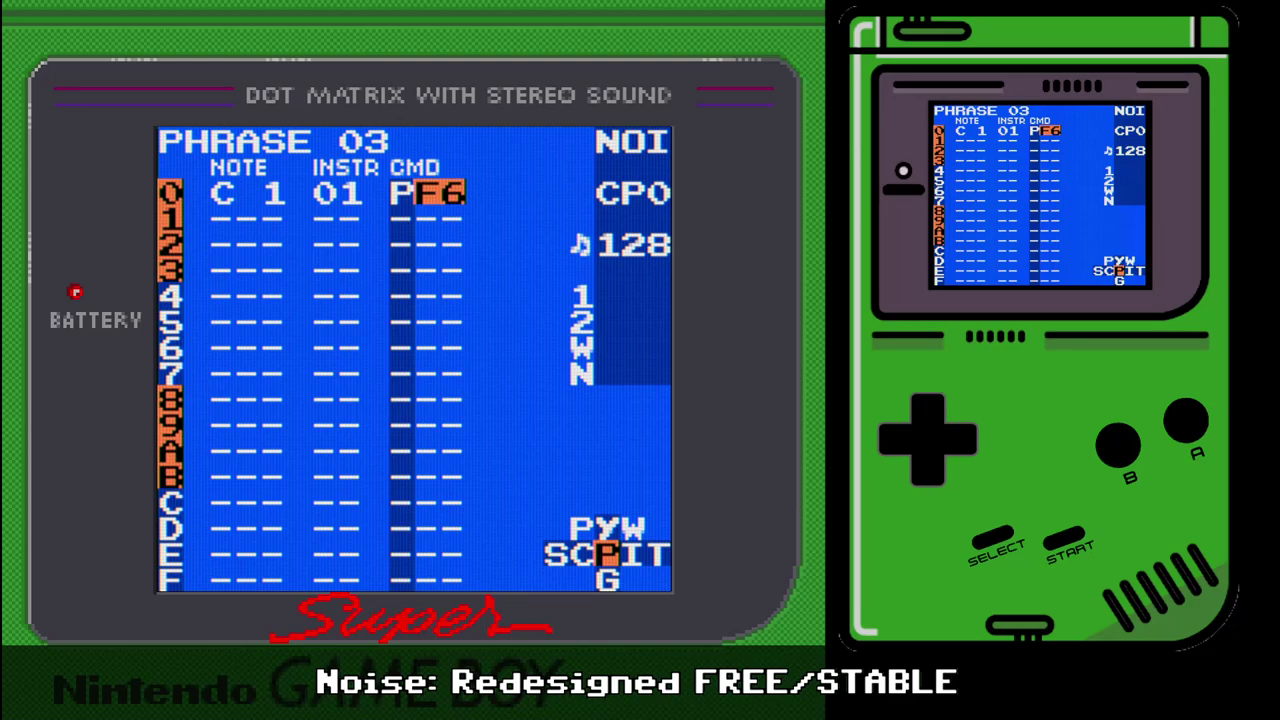
- Set noise instrument 01's pitch mode to FREE and return to phrase 03
key(shift+Right)
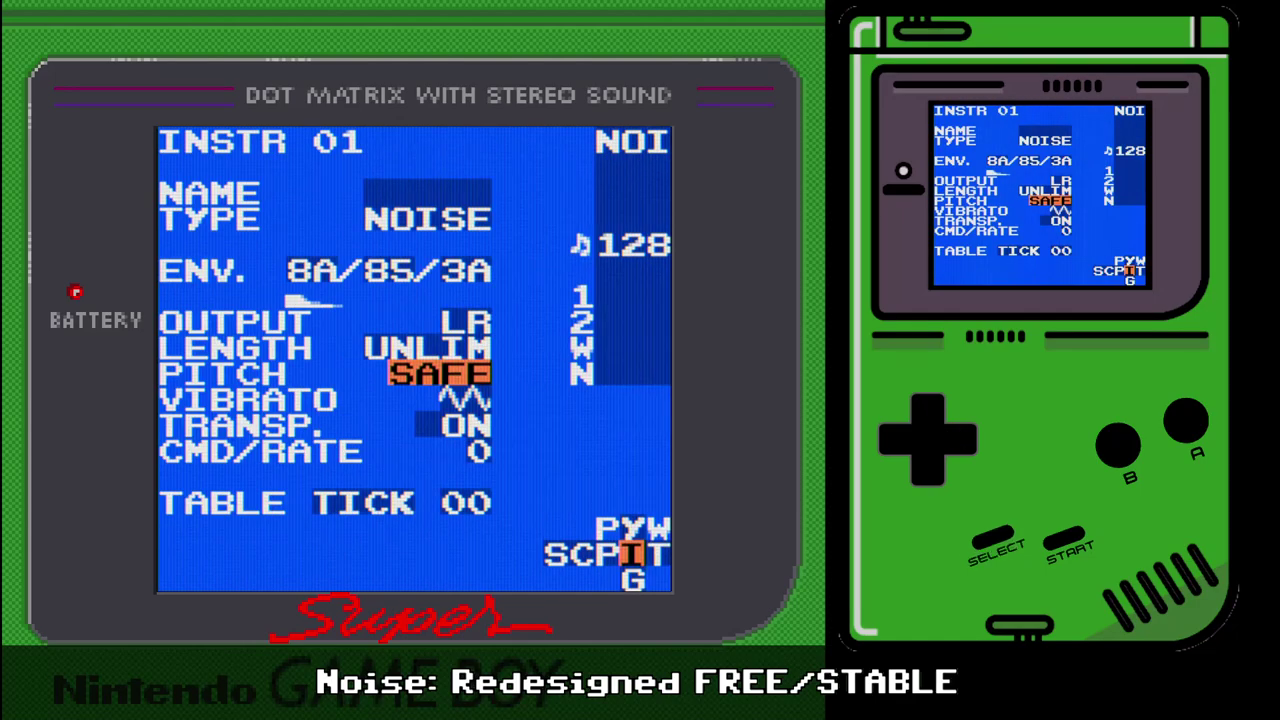
key(x+Right)
key(shift+Left)
- Set the first row's note in phrase 03 to 3A and check the instrument's pitch mode
key(Left)
key(Left)
key(Left)
key(x)
key(x+Up)
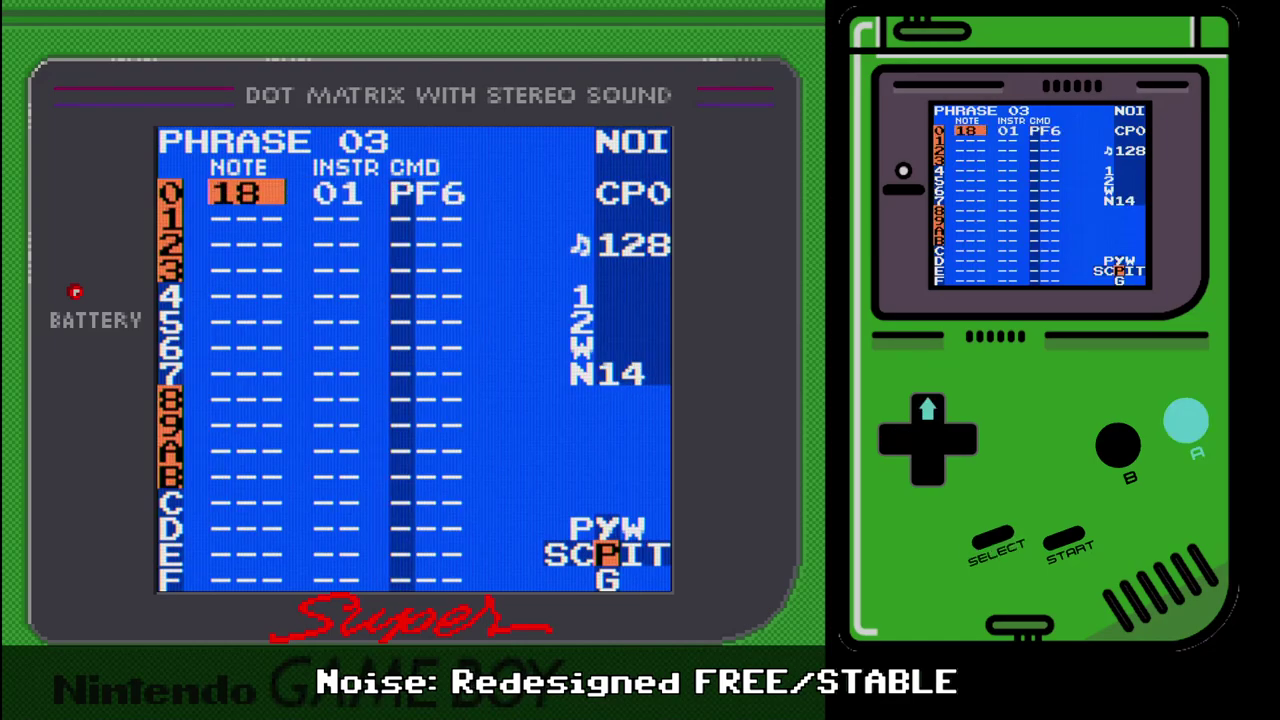
key(x+Up)
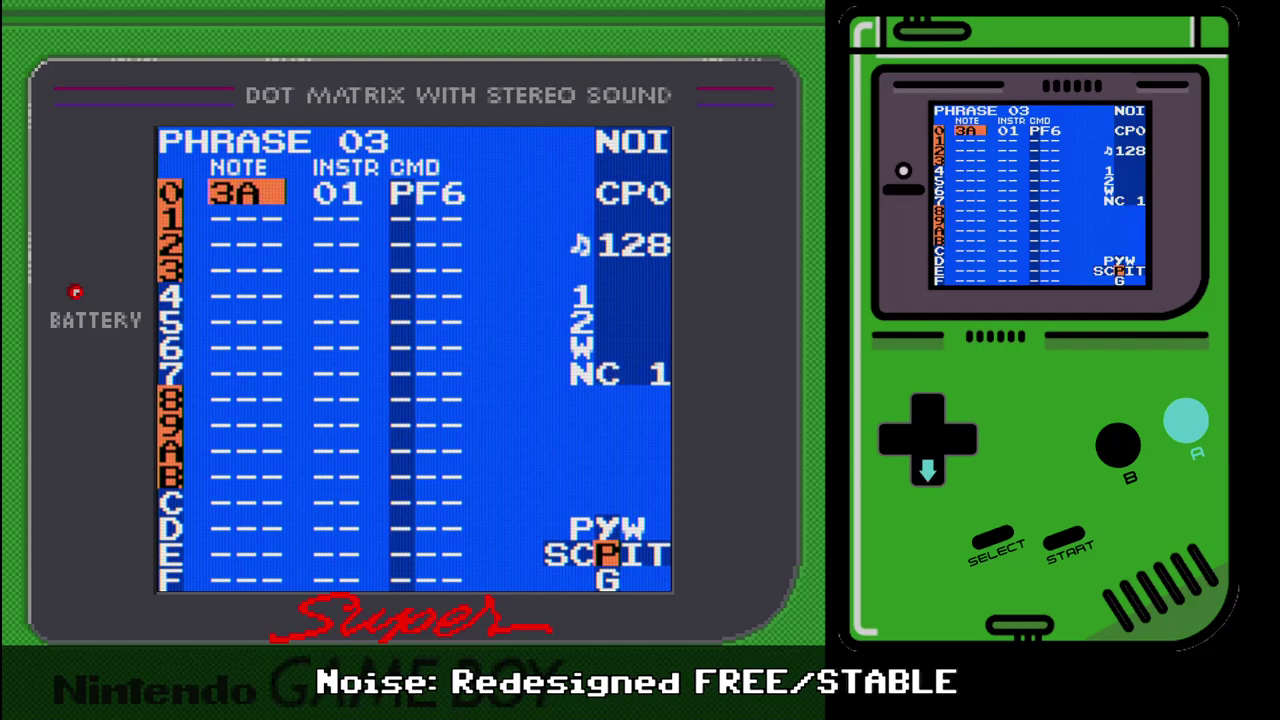
key(x+Down)
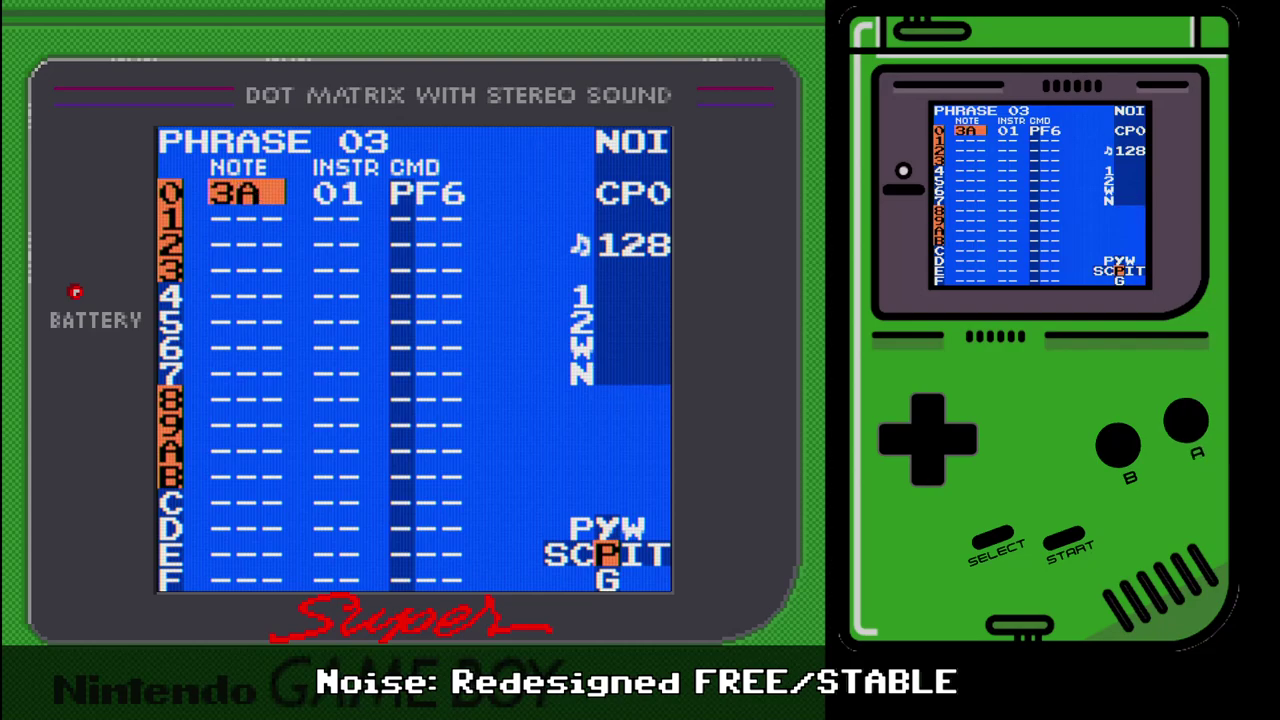
key(shift+Right)
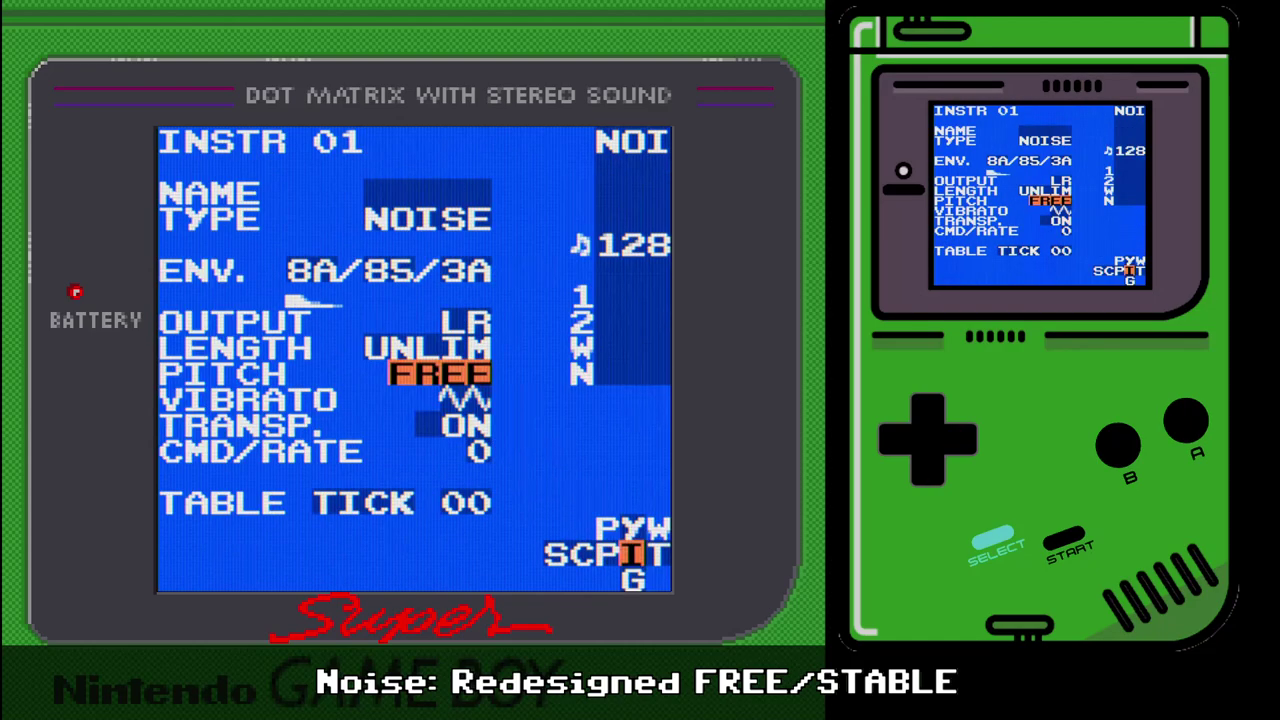
key(shift+Left)
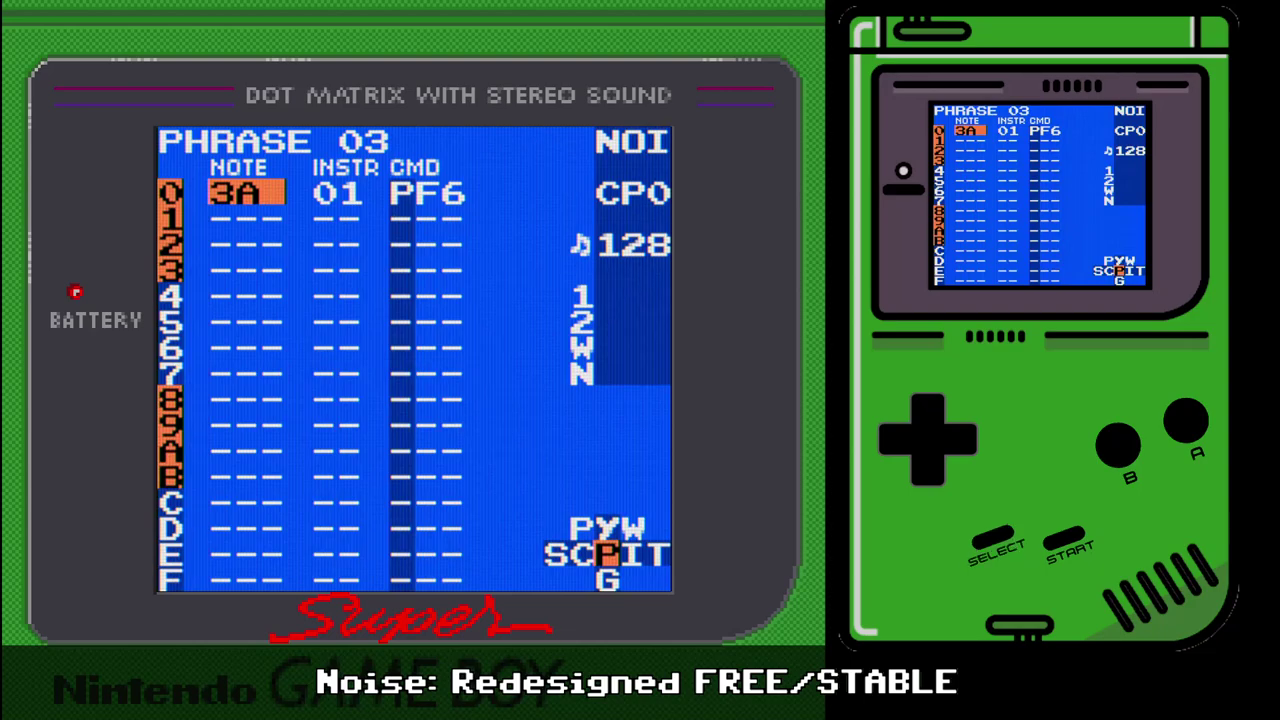
- Insert a V command in row 1 of phrase 03, directly below the P command
key(Right)
key(Down)
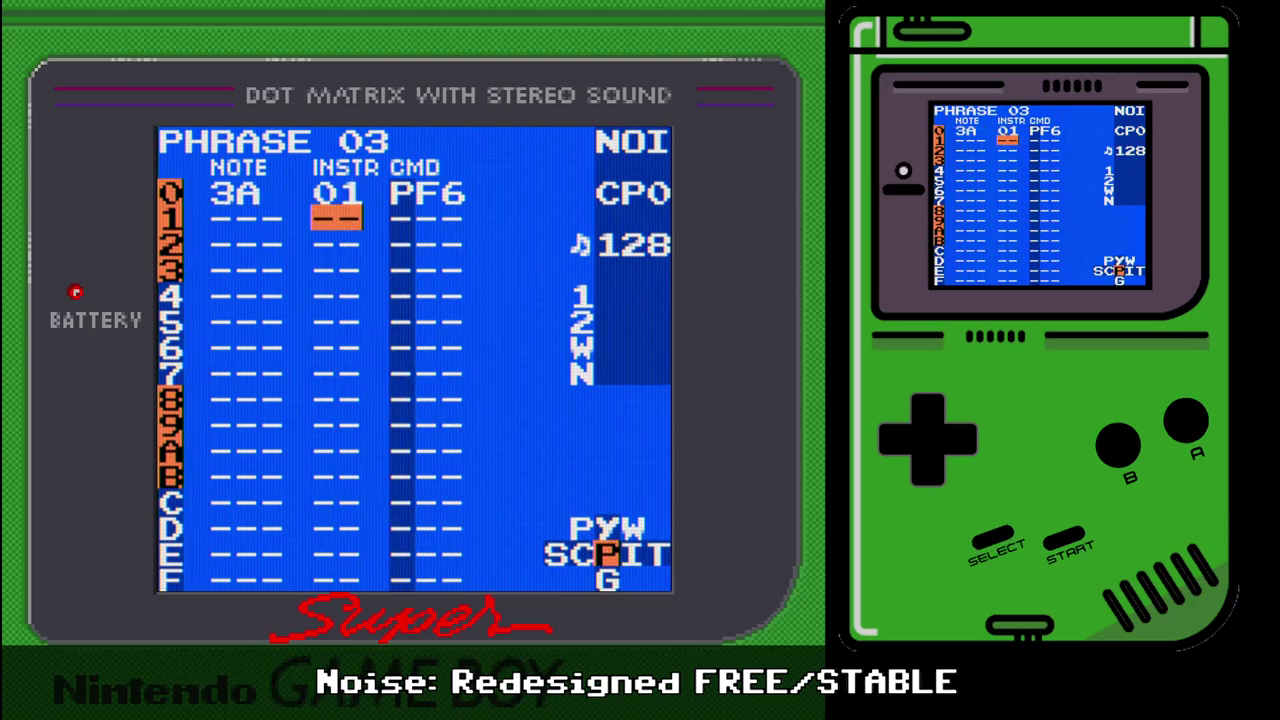
key(Right)
key(s)
key(s+Right)
key(s+Right)
key(s+Right)
key(s+Right)
- Set the V command's value in row 1 to E7
key(Right)
key(s+Up)
key(s+Down)
key(s+Down)
key(s+Down)
key(s+Right)
key(s+Right)
key(s+Right)
key(s+Right)
key(s+Right)
key(s+Right)
key(s+Right)
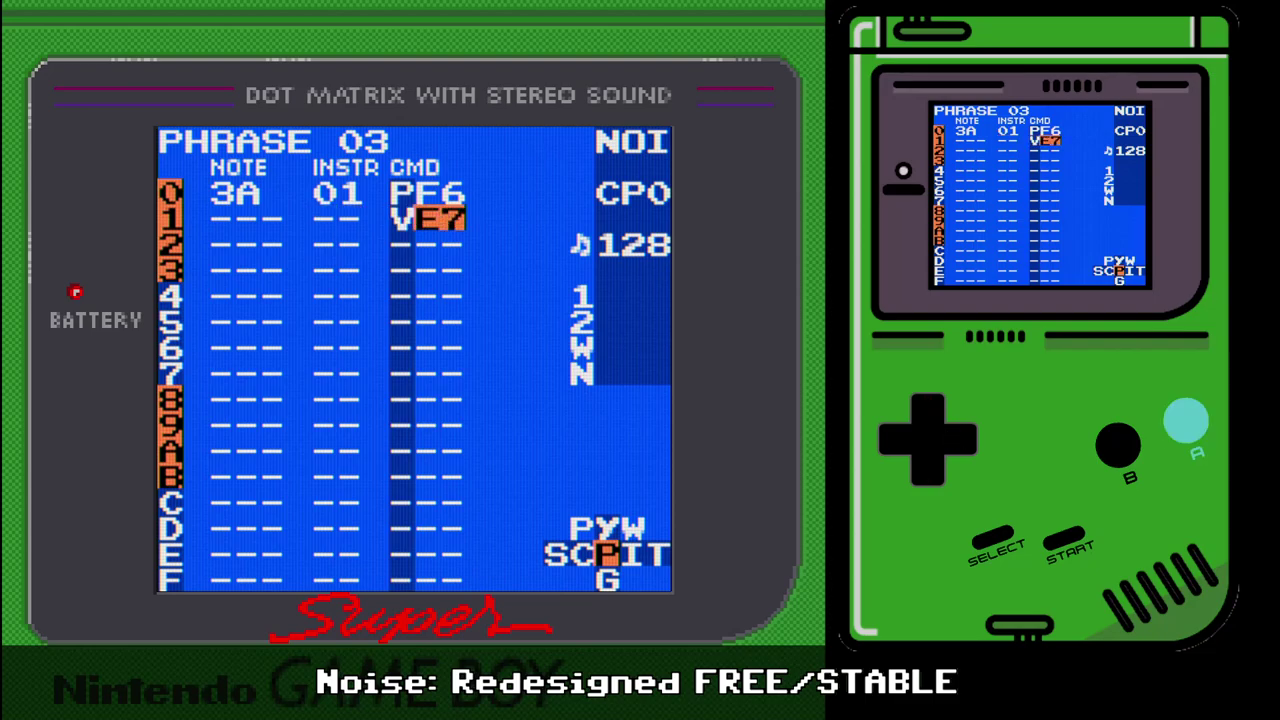
- Set the V command's value in row 1 of phrase 03 to E6 and audition the phrase
key(s+Left)
key(Return)
key(Return)
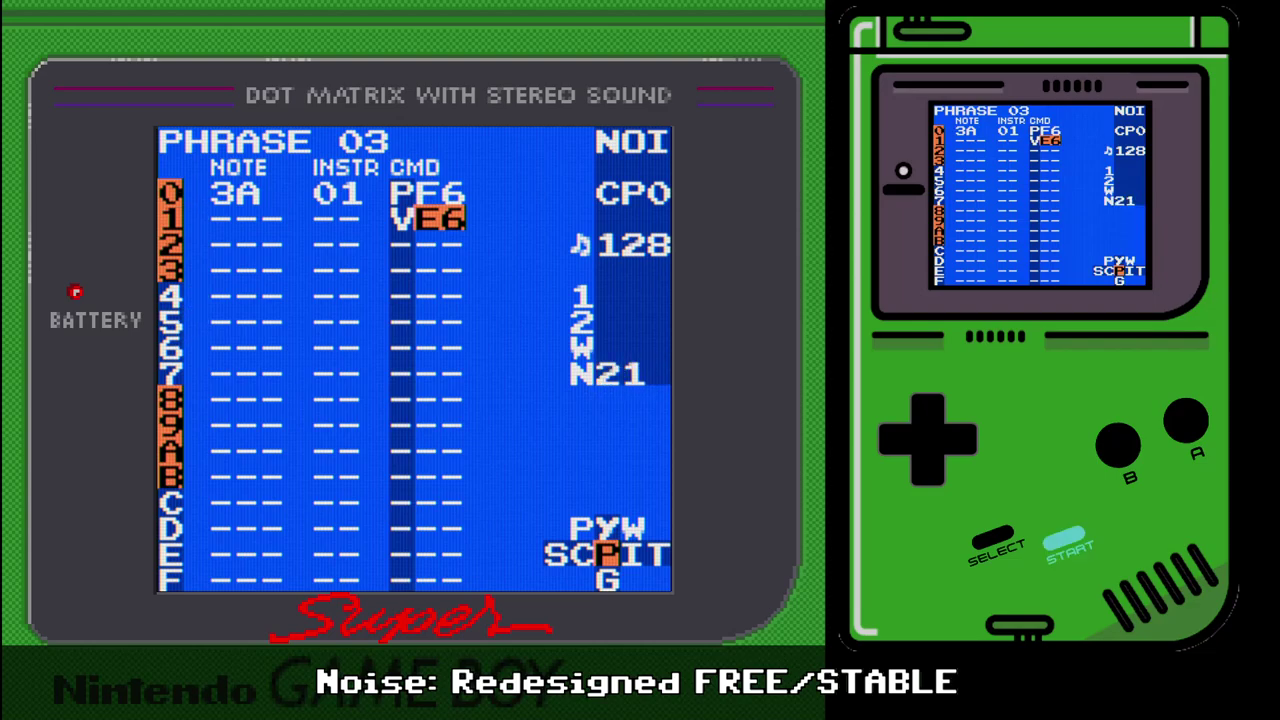
- Set the P command's value in row 0 to FF and audition the phrase
key(Left)
key(Left)
key(Left)
key(Up)
key(BackSpace+Left)
key(Left)
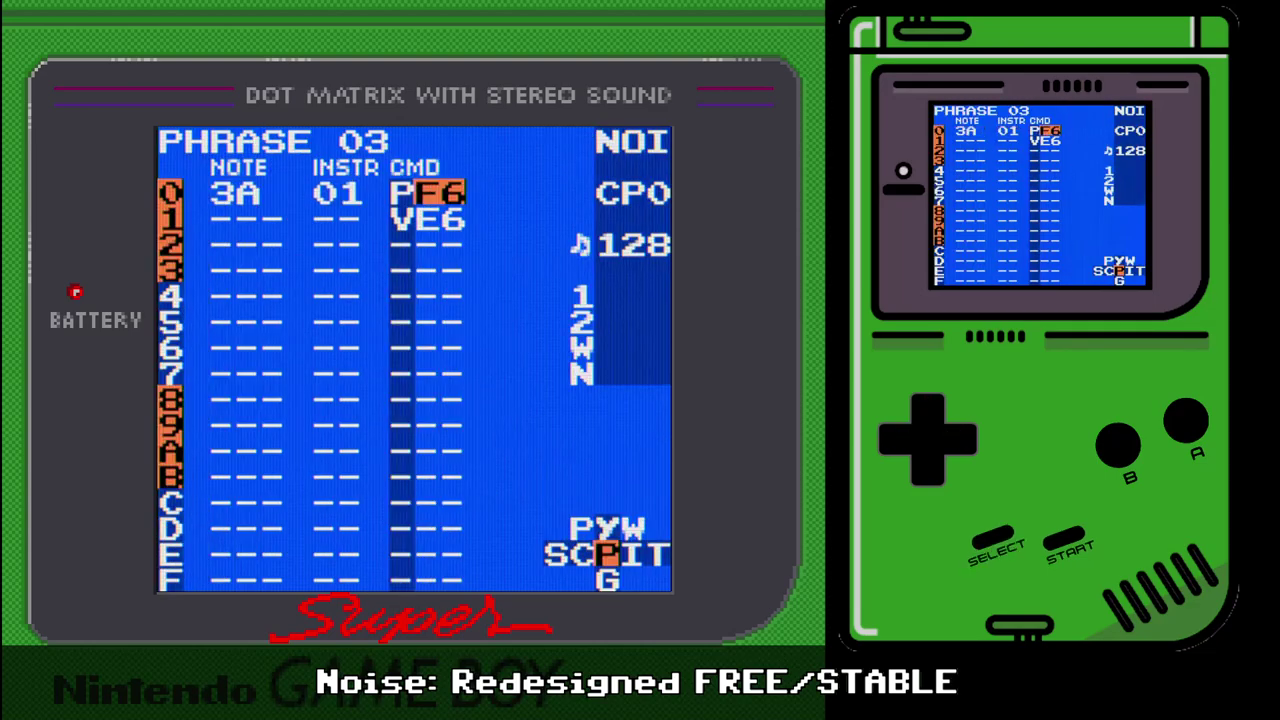
key(s+Right)
key(s+Right)
key(s+Right)
key(s+Right)
key(s+Right)
key(s+Right)
key(s+Right)
key(s+Right)
key(s+Right)
key(Return)
key(Return)
- Set the first row's note in phrase 03 to 2B and audition the phrase
key(Left)
key(Left)
key(Left)
key(x)
key(x+Down)
key(Return)
key(Return)
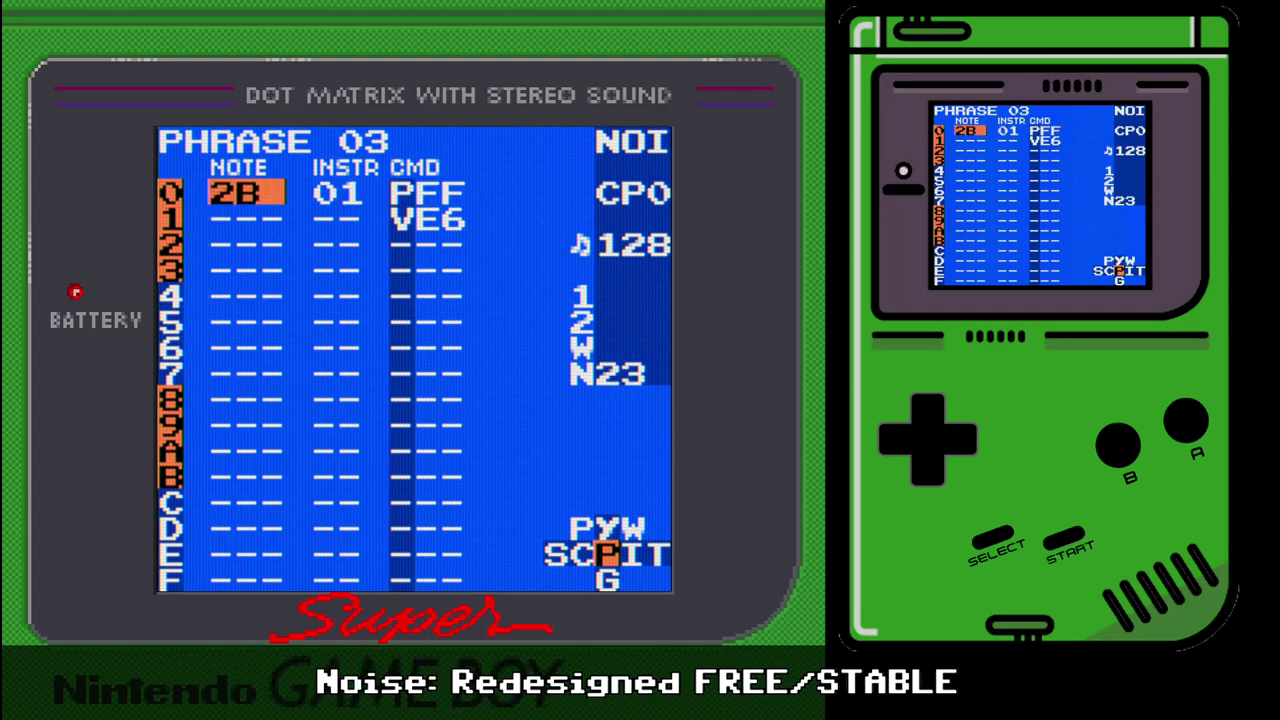
- Set noise instrument 01's pitch mode to SAFE, audition phrase 03, and check the instrument's setting once more
key(BackSpace+Right)
key(x+Right)
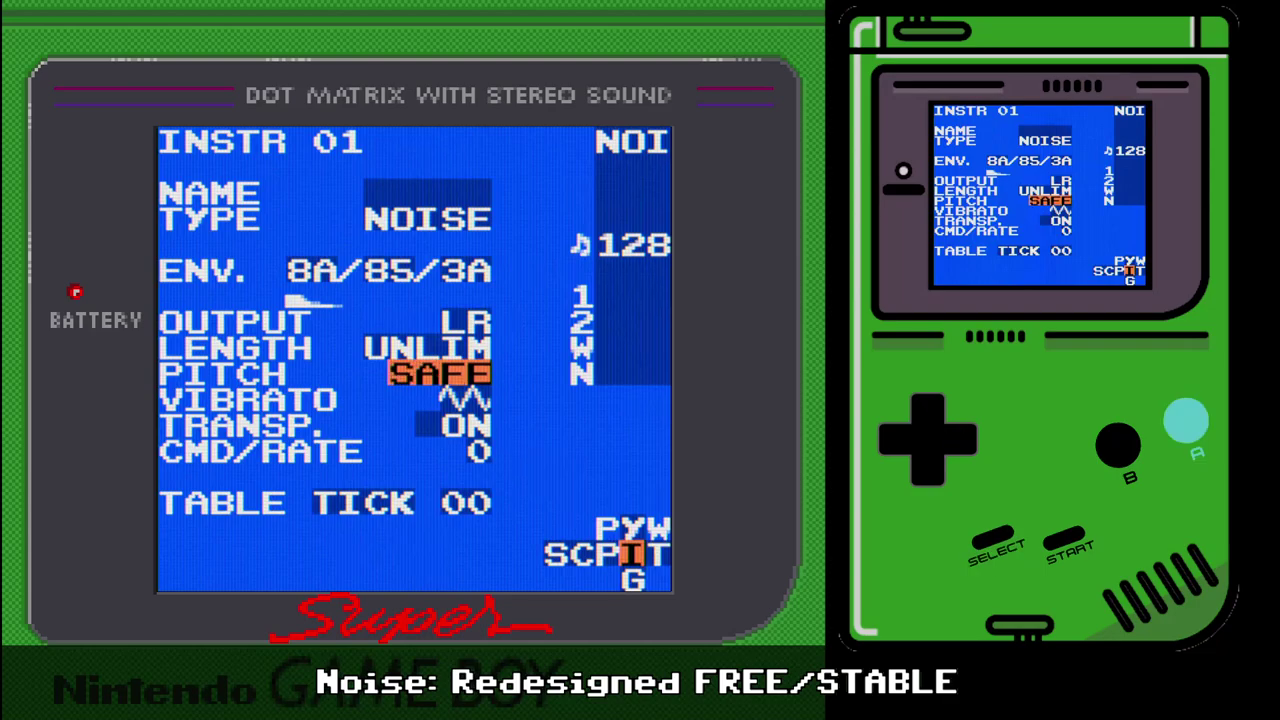
key(BackSpace+Left)
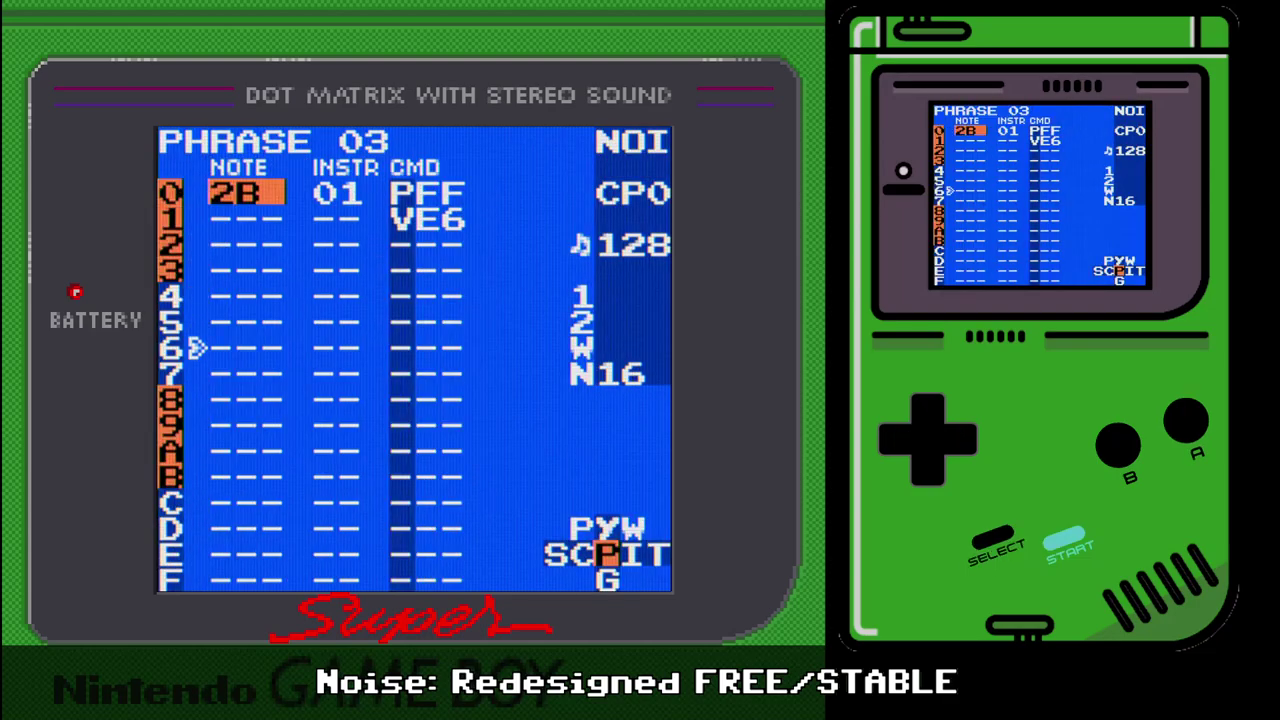
key(BackSpace+Right)
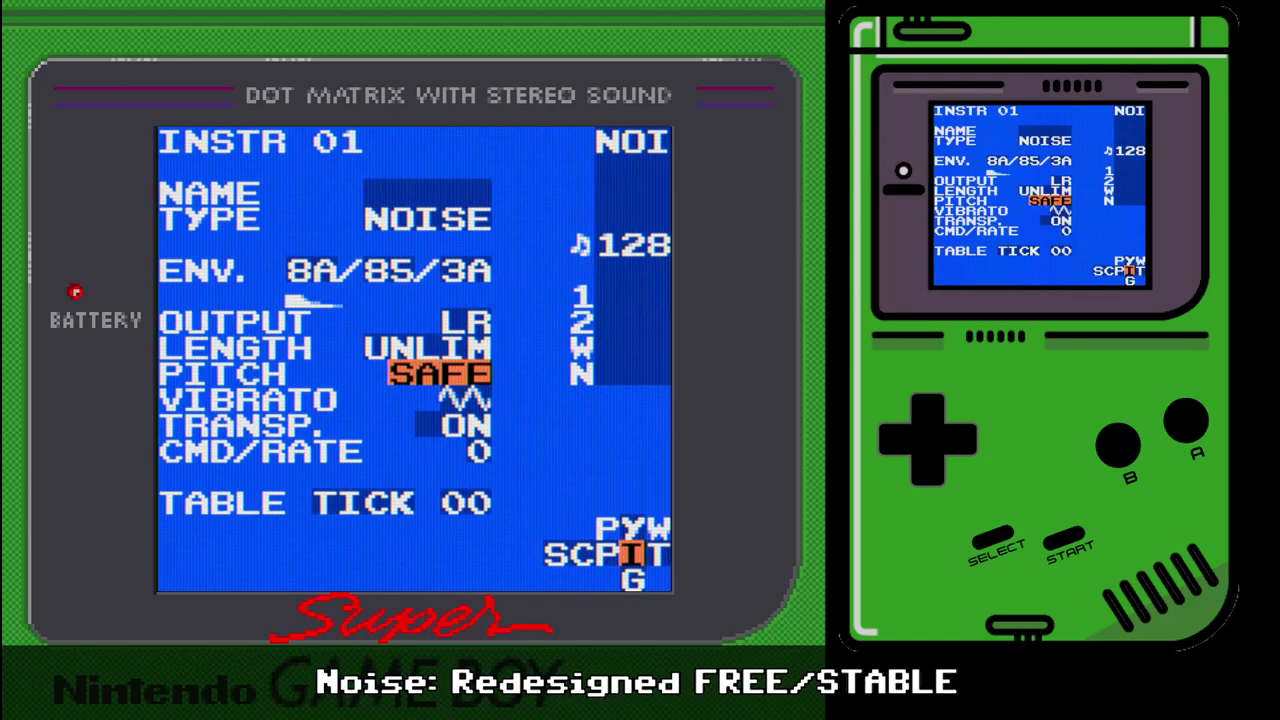
key(BackSpace)
key(BackSpace+Left)
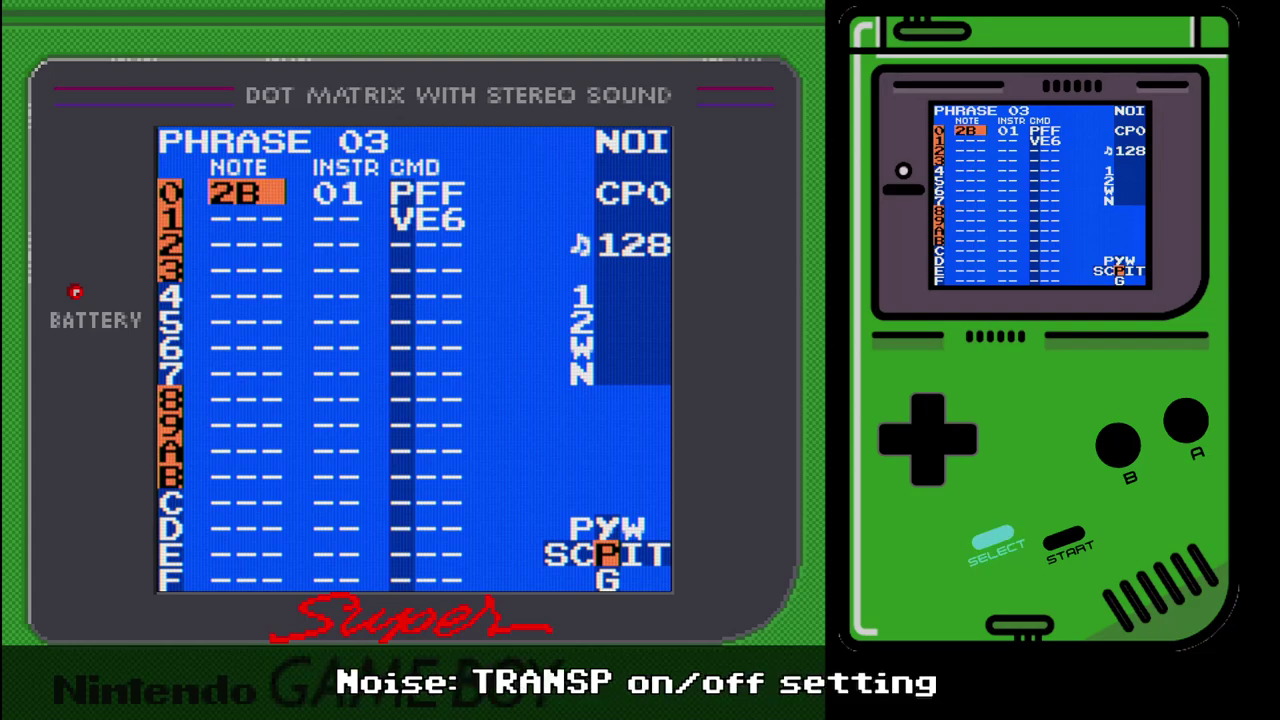
- Toggle the TRANSP. setting of noise instrument 01 between OFF and ON and return to phrase 03
key(shift+Right)
key(Down)
key(Down)
key(s)
key(Left)
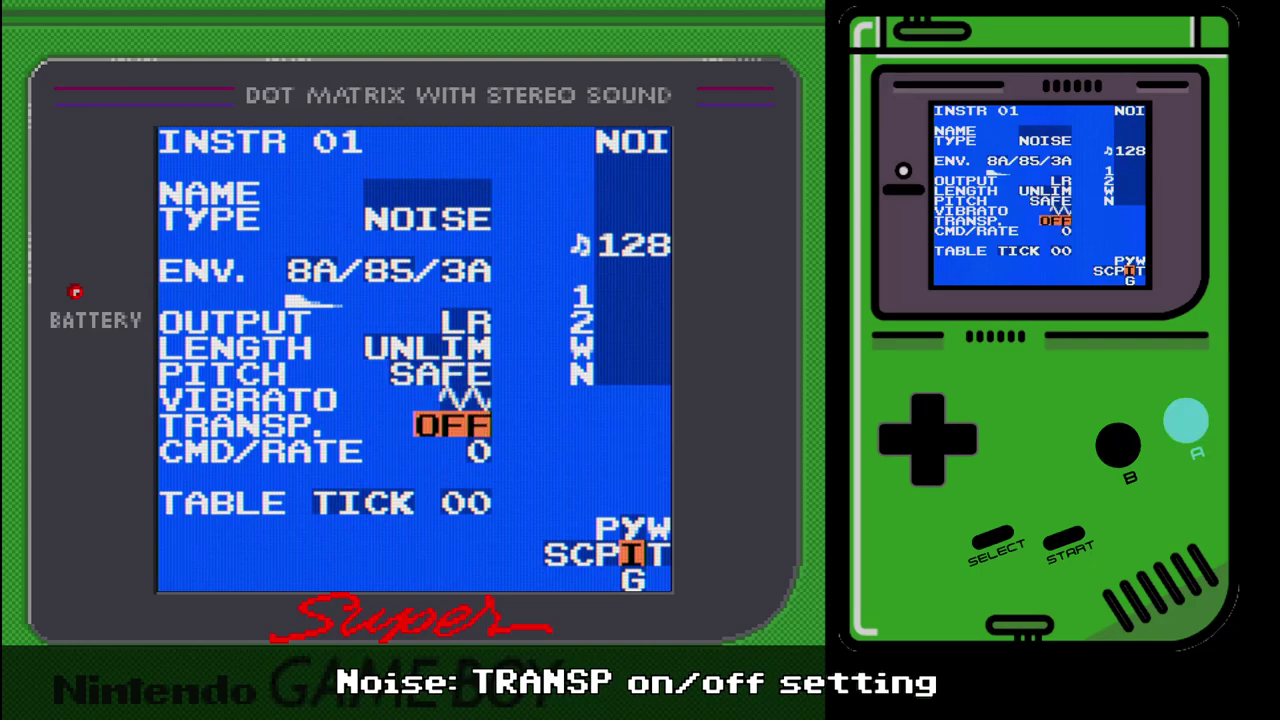
key(Right)
key(shift+Left)
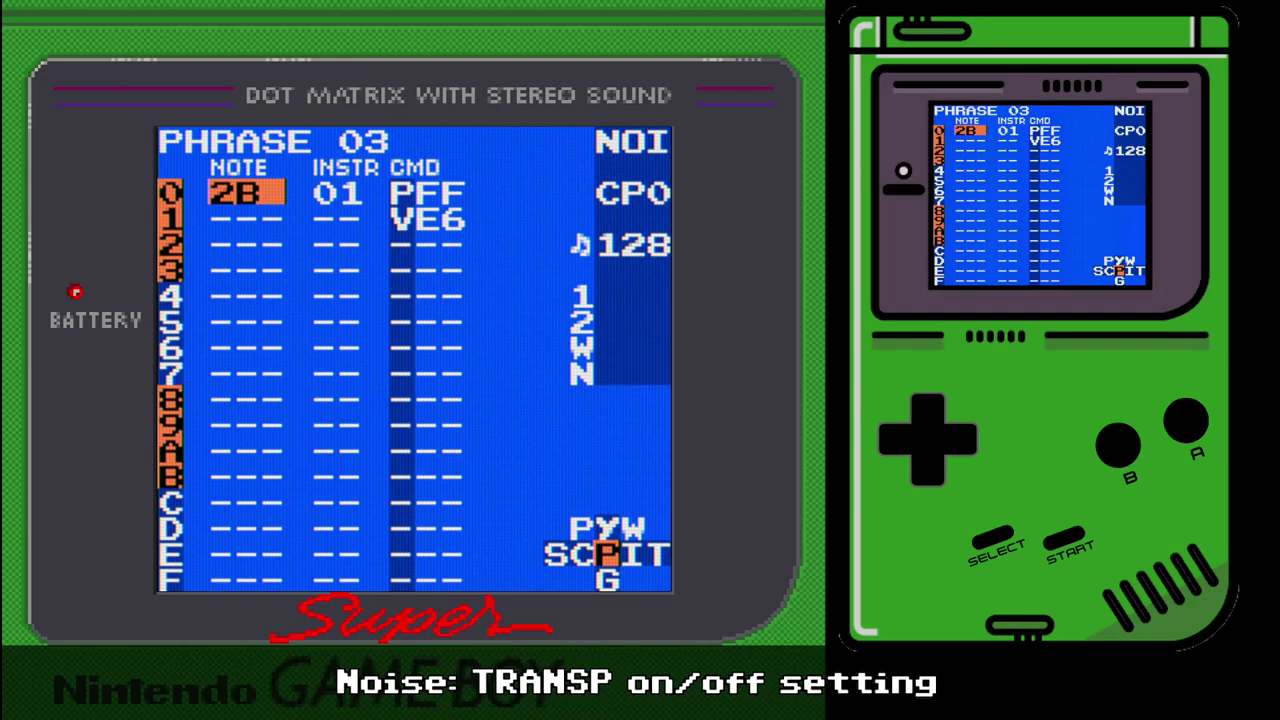
- Try a transpose of 02 in row 1 of chain 03, reset it to 00, and return to phrase 03
key(shift+Left)
key(Right)
key(Down)
key(Right)
key(Right)
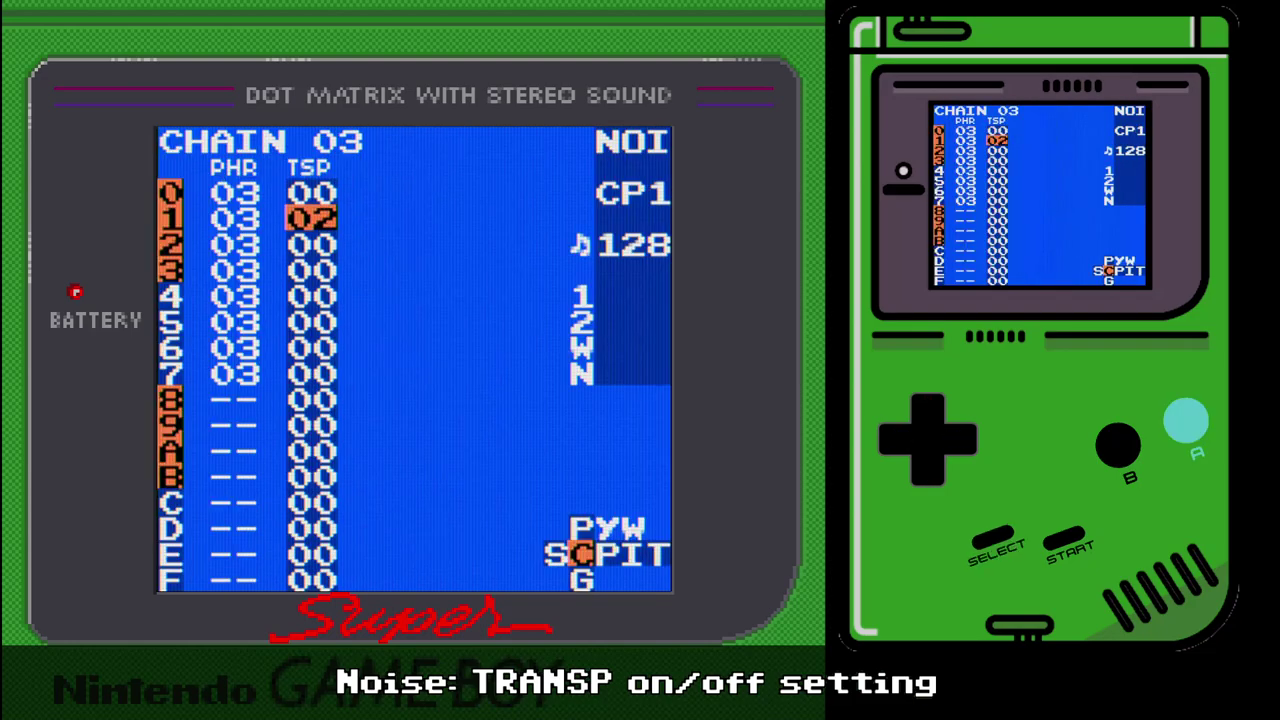
key(Left)
key(Left)
key(Up)
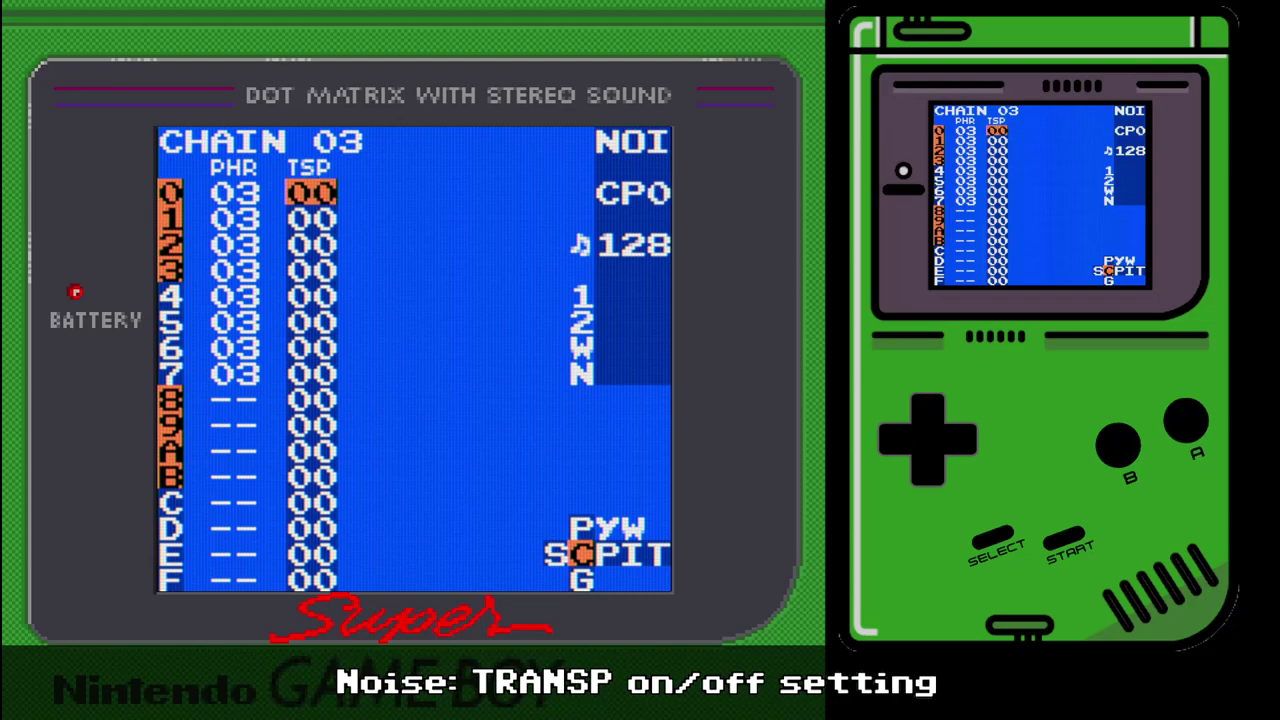
key(Left)
key(shift)
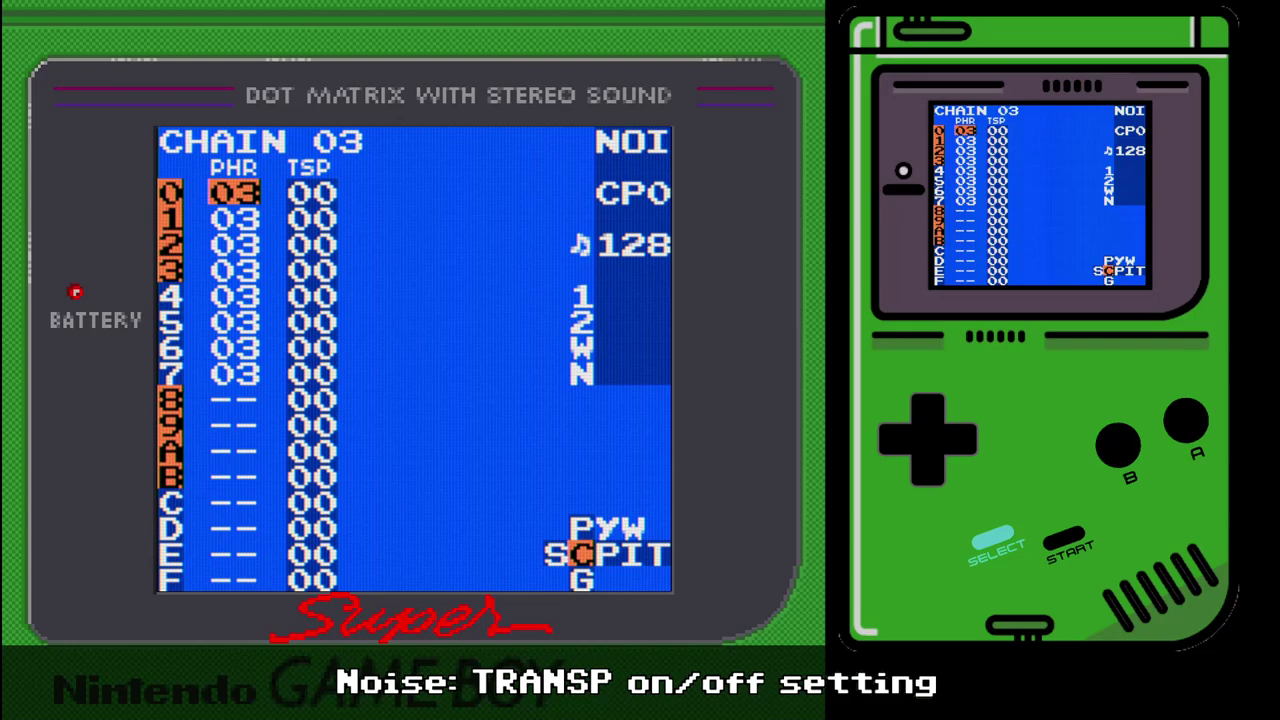
key(Right)
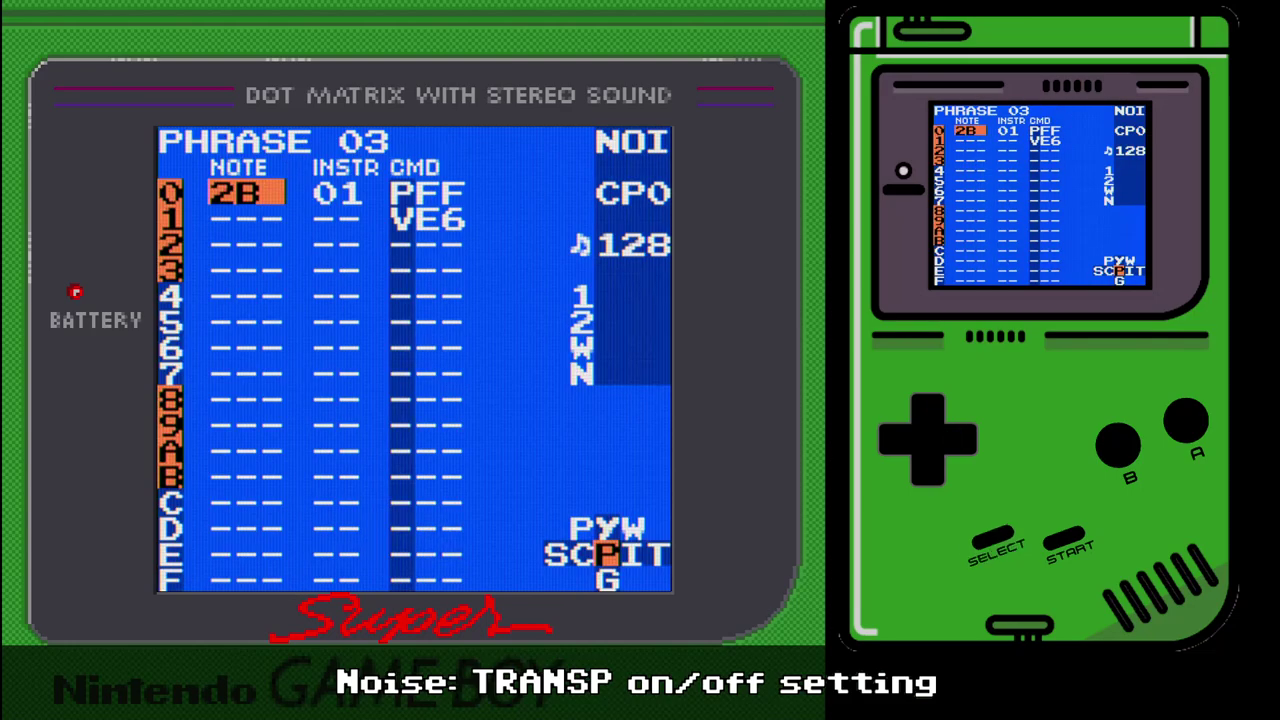
- Examine the first rows of phrase 03 and the transpose column of chain 03
key(Down)
key(Down)
key(Down)
key(Down)
key(Up)
key(Up)
key(Up)
key(Up)
key(shift+Left)
key(Right)
key(Down)
key(Down)
key(Down)
key(Down)
key(Up)
key(Up)
key(Up)
key(Up)
key(Left)
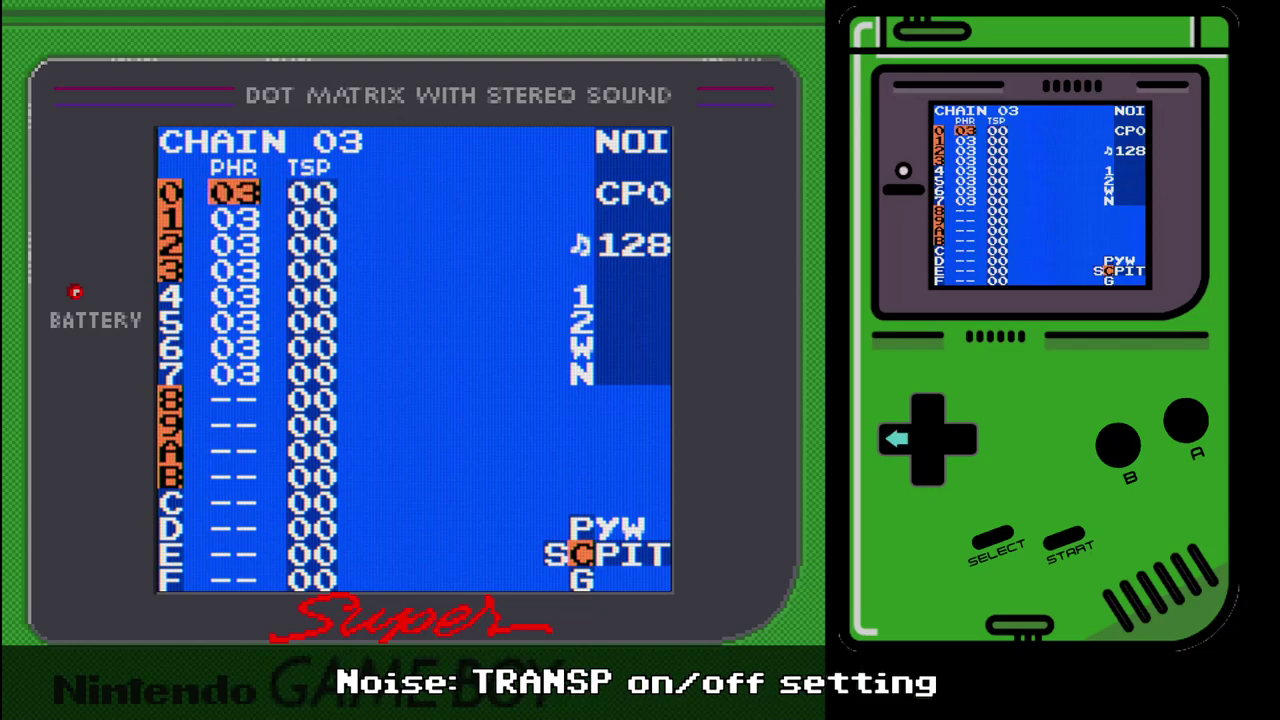
key(shift+Right)
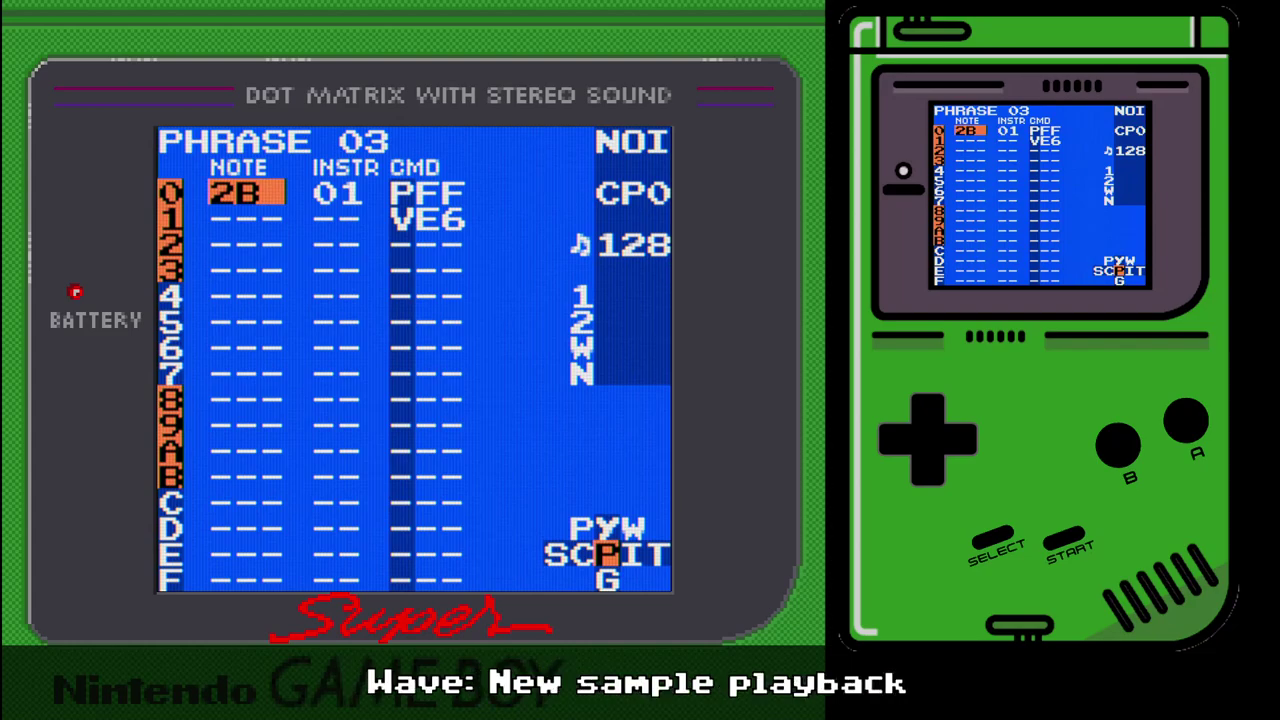
- Go from the noise channel through the song to the wave channel and open its phrase 02
key(shift+Left)
key(shift+Left)
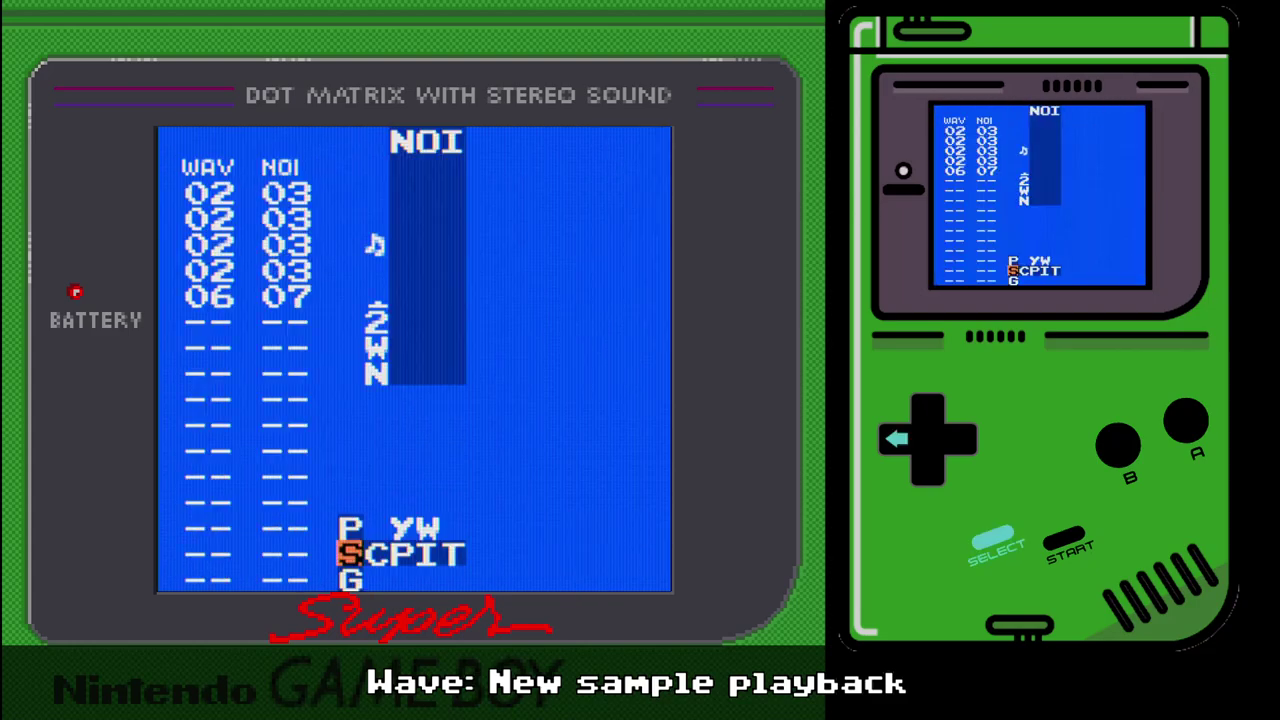
key(Left)
key(shift+Right)
key(shift+Right)
key(Right)
key(s)
key(Left)
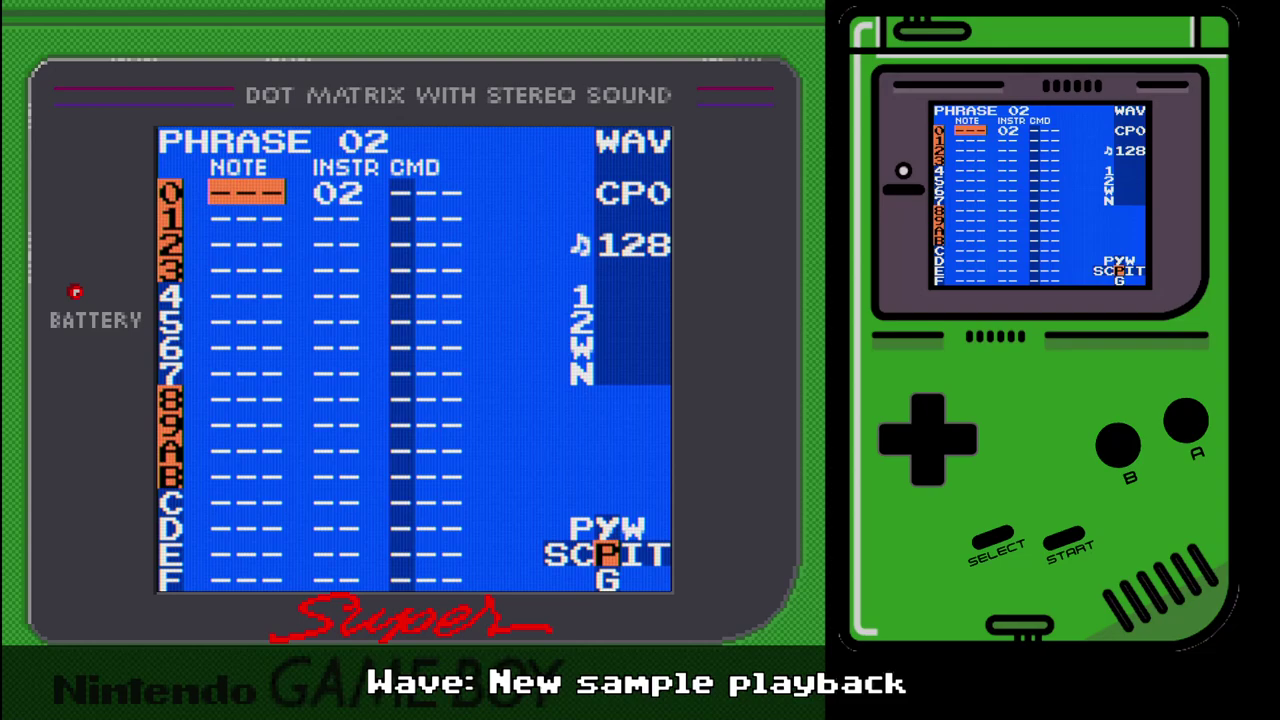
- Change instrument 02's type from WAVE to a sample kit and return to phrase 02
key(shift)
key(Right)
key(shift+Right)
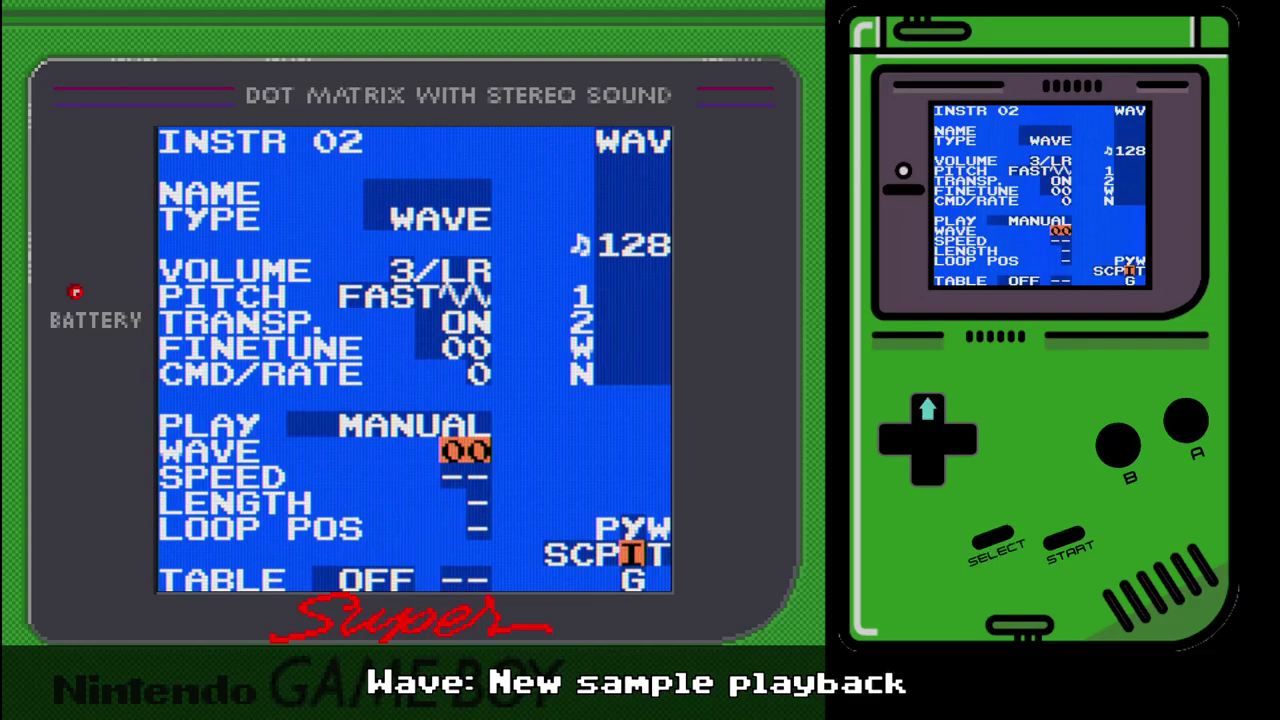
key(Up)
key(Up)
key(Up)
key(Up)
key(Up)
key(Up)
key(Up)
key(x+Right)
key(Down)
key(shift+Left)
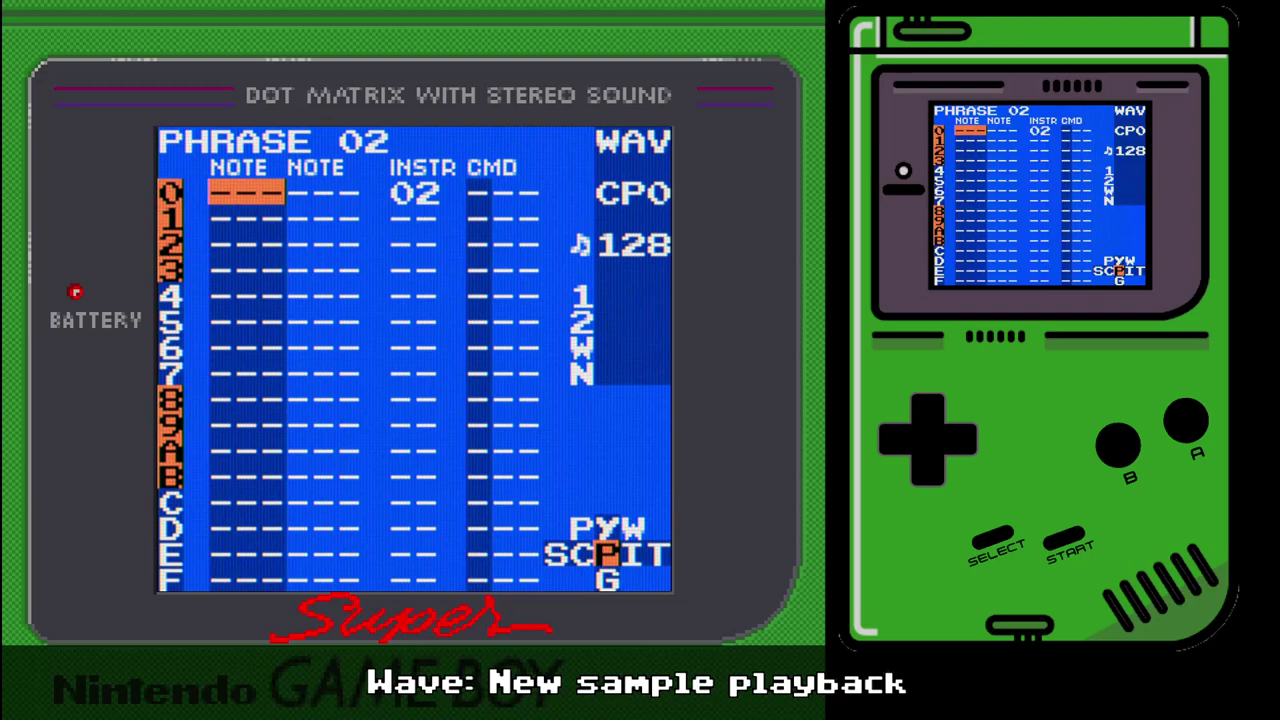
- Insert the BD sample in row 0 of phrase 02
key(x)
key(Down)
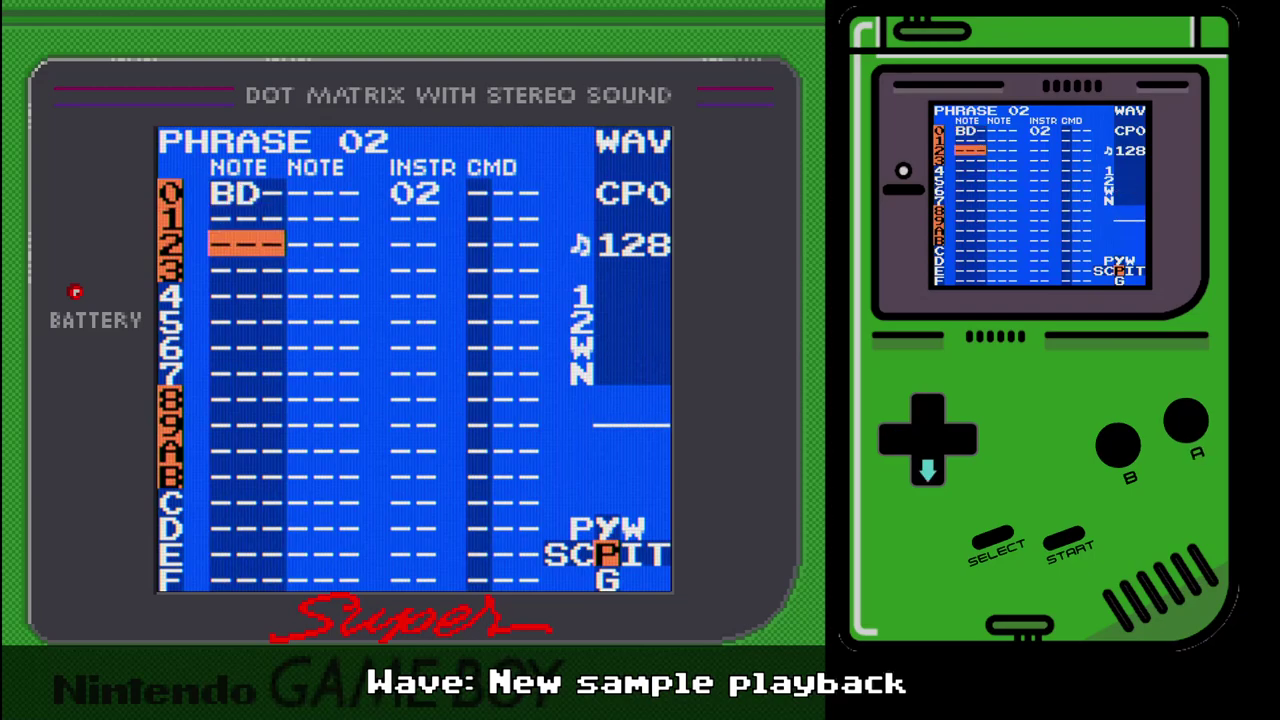
key(Down)
key(Down)
key(x)
key(x+Right)
key(z+x)
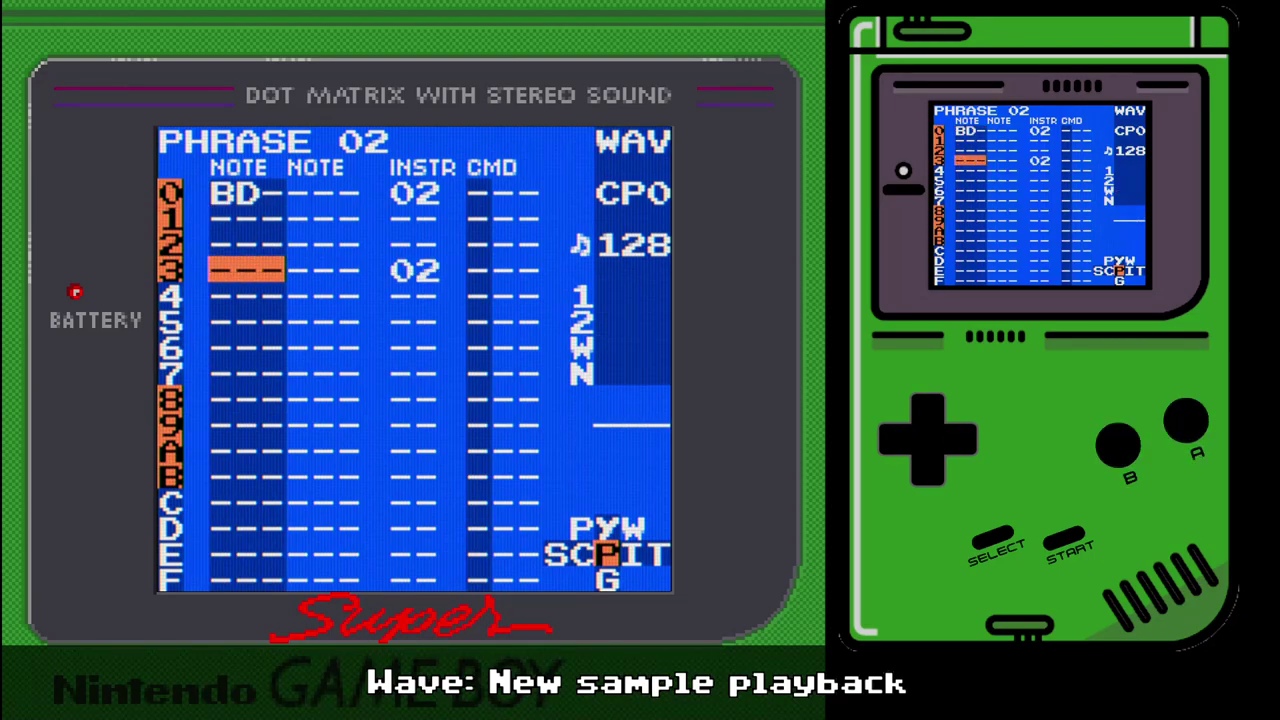
- Insert the SD sample in row 4 of phrase 02 and the OHH sample in row 2
key(Down)
key(x)
key(Down)
key(Down)
key(Up)
key(Up)
key(Up)
key(Up)
key(x)
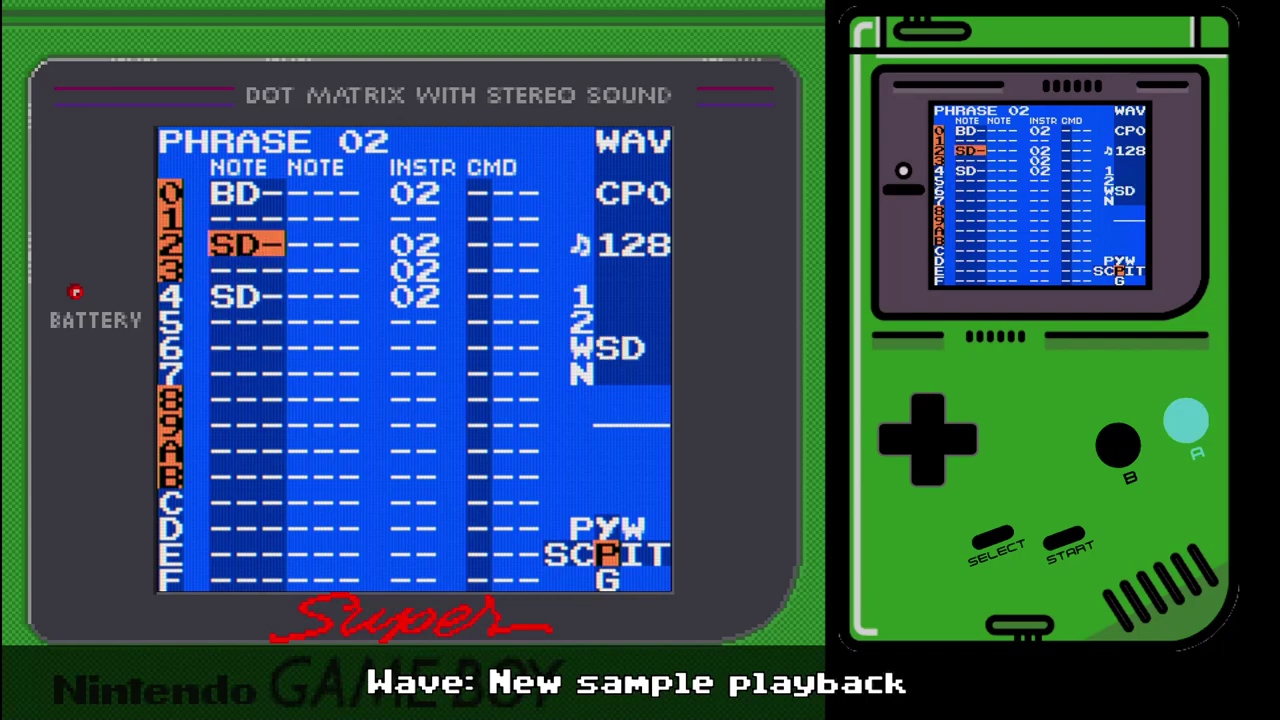
key(x+Right)
key(x+Right)
- Clear the leftover instrument number from row 3 of phrase 02
key(Right)
key(Down)
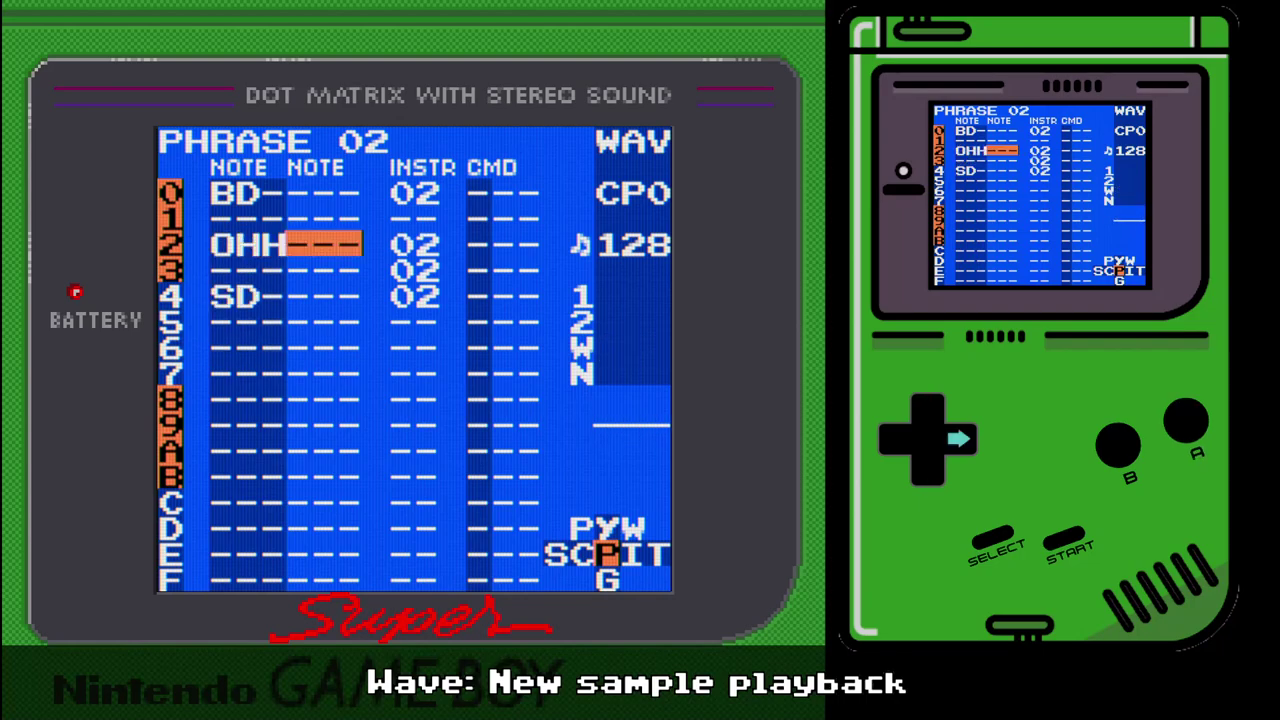
key(Right)
key(z+x)
- Insert the OHH sample in row 6 of phrase 02 and the CHH sample in row 7
key(Down)
key(Down)
key(Left)
key(Left)
key(Down)
key(x)
key(Down)
key(x)
key(x+Left)
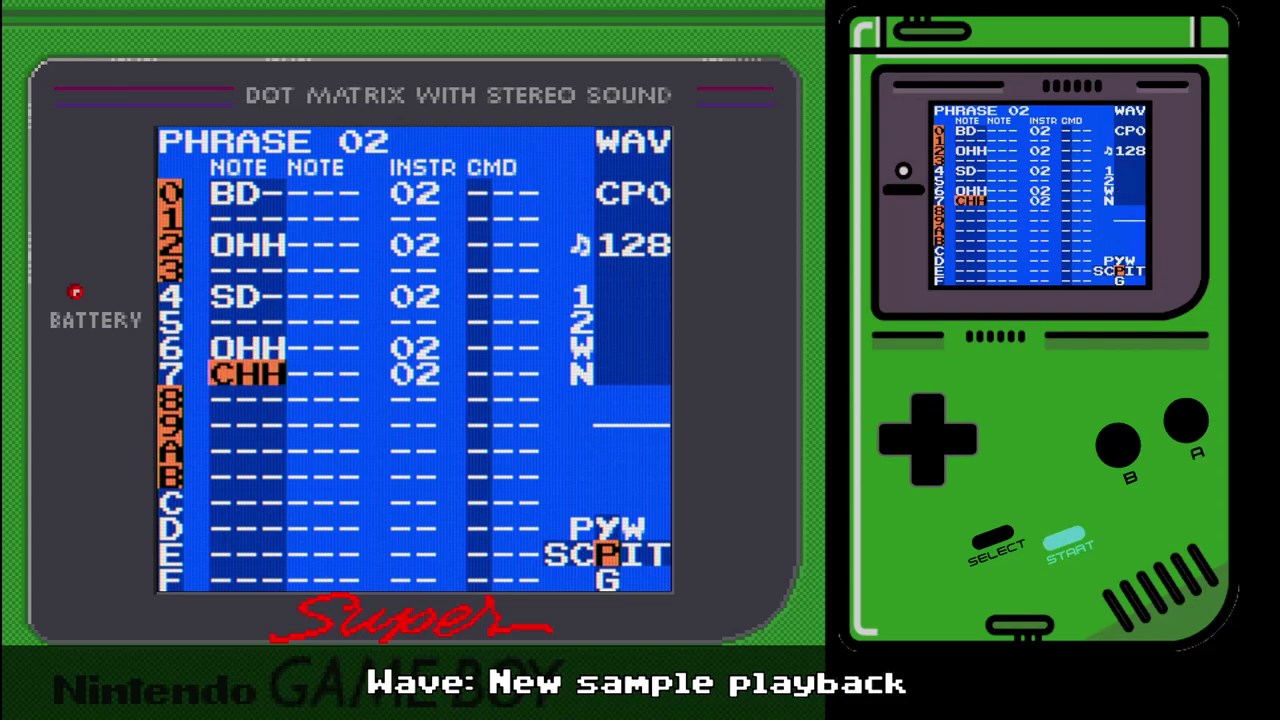
- Start playback of phrase 02 and copy rows 0 through 7 across all columns
key(Return)
key(Up)
key(Up)
key(Up)
key(Up)
key(Up)
key(Up)
key(Up)
key(BackSpace+z)
key(Right)
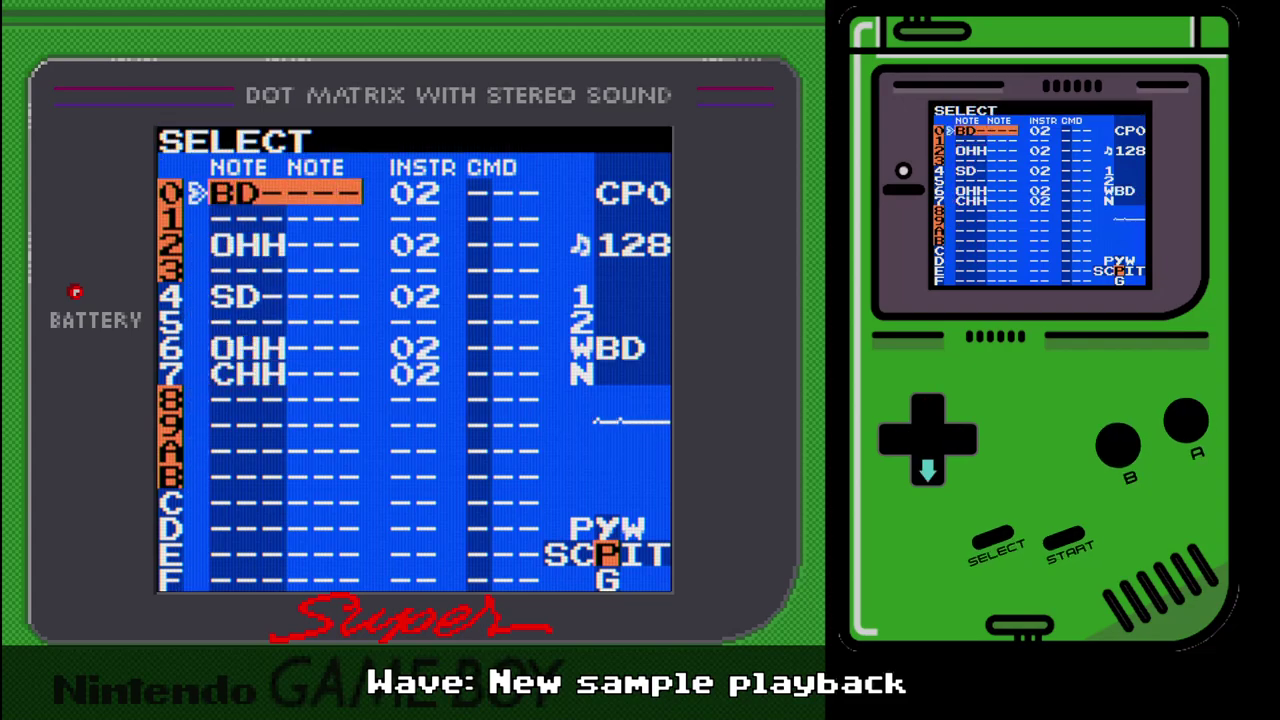
key(Down)
key(Down)
key(Down)
key(Down)
key(Down)
key(Down)
key(Right)
key(Right)
key(Down)
key(z)
- Paste the copied drum rows from row 8 onward, stop playback, and select the second note column in row 0
key(Down)
key(Down)
key(Down)
key(Down)
key(Down)
key(Down)
key(Down)
key(Down)
key(BackSpace+x)
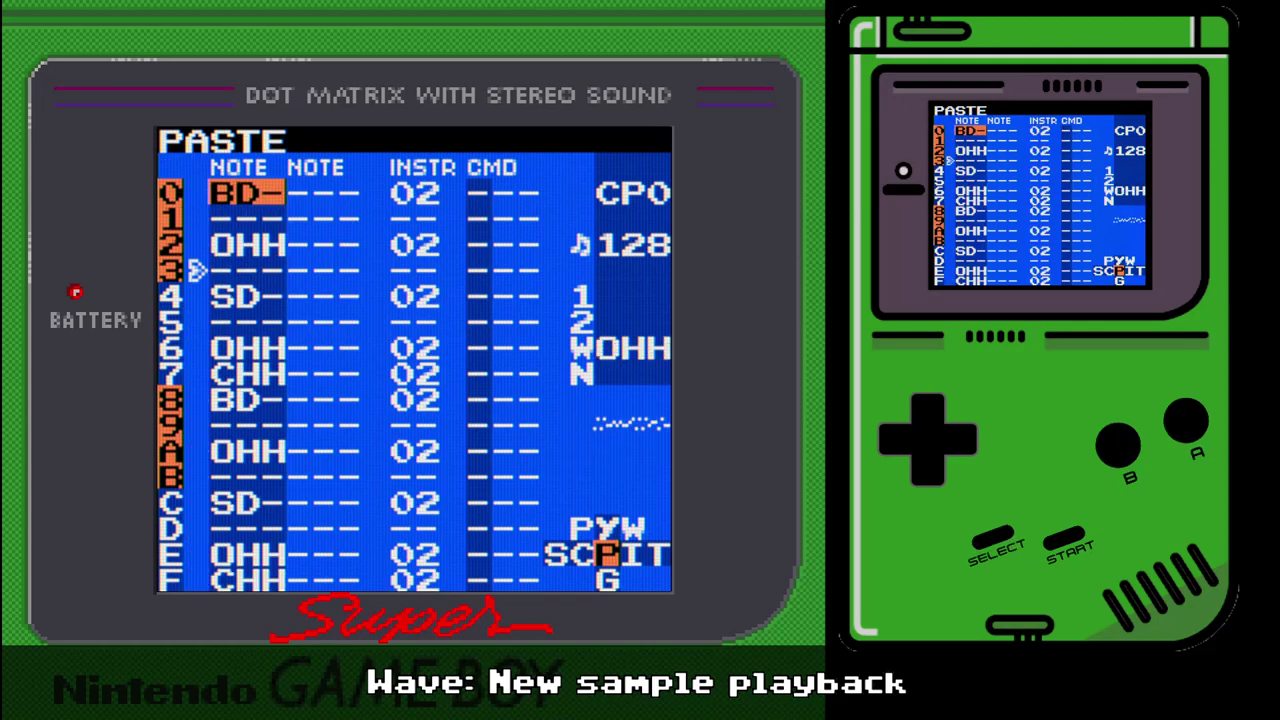
key(Return)
key(Right)
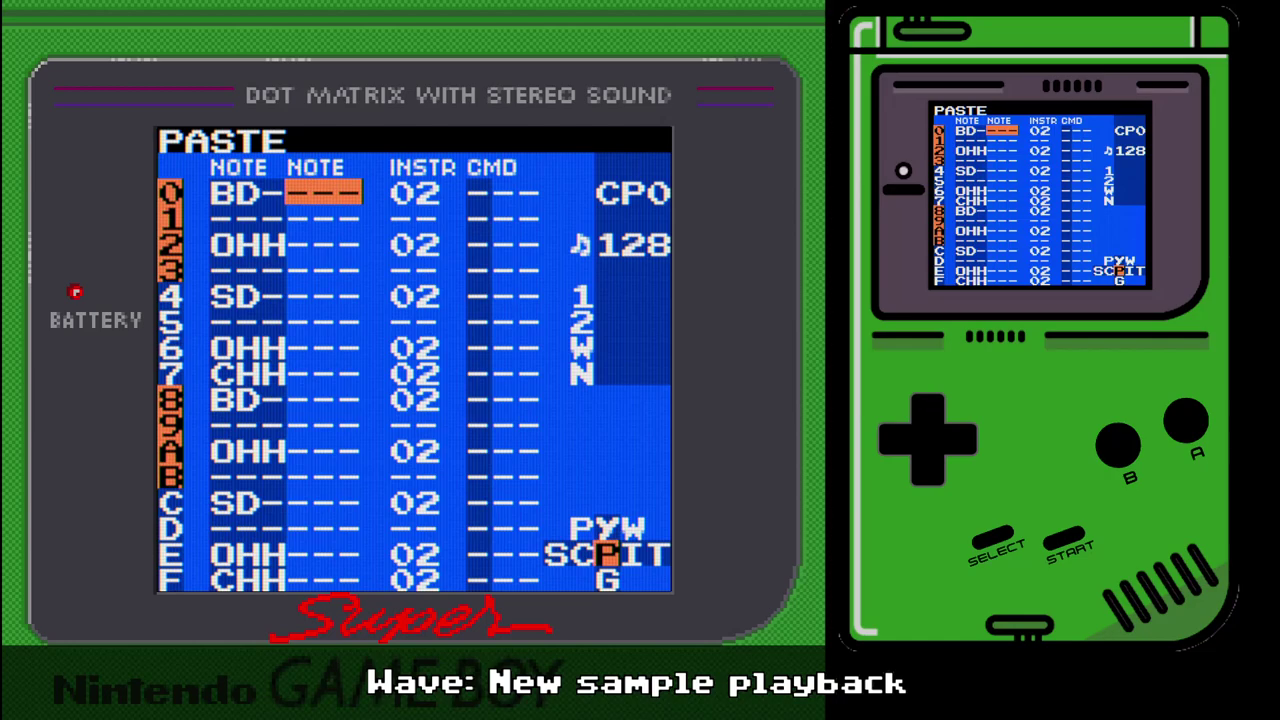
key(BackSpace+Right)
key(Up)
key(Down)
key(x)
key(x+Right)
key(x+Right)
key(BackSpace+Left)
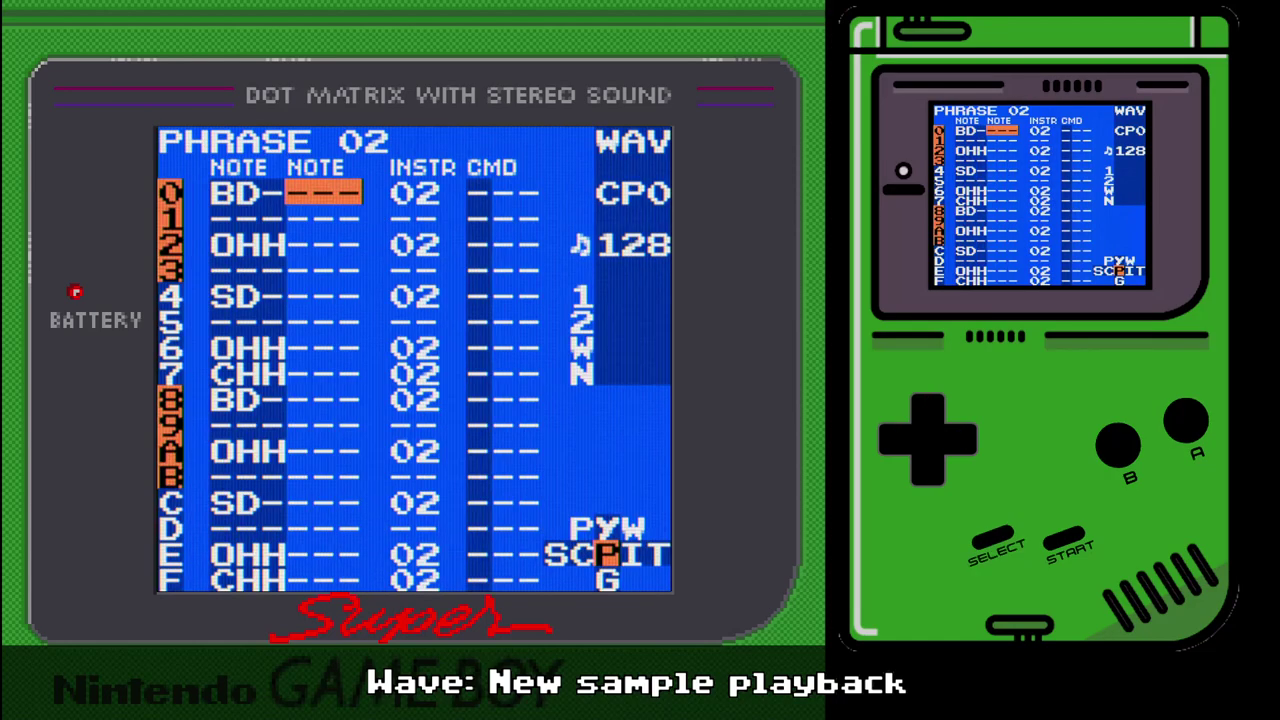
- Insert a kit sample in the second note column of row 1 in phrase 02 and cycle through to CHI
key(Down)
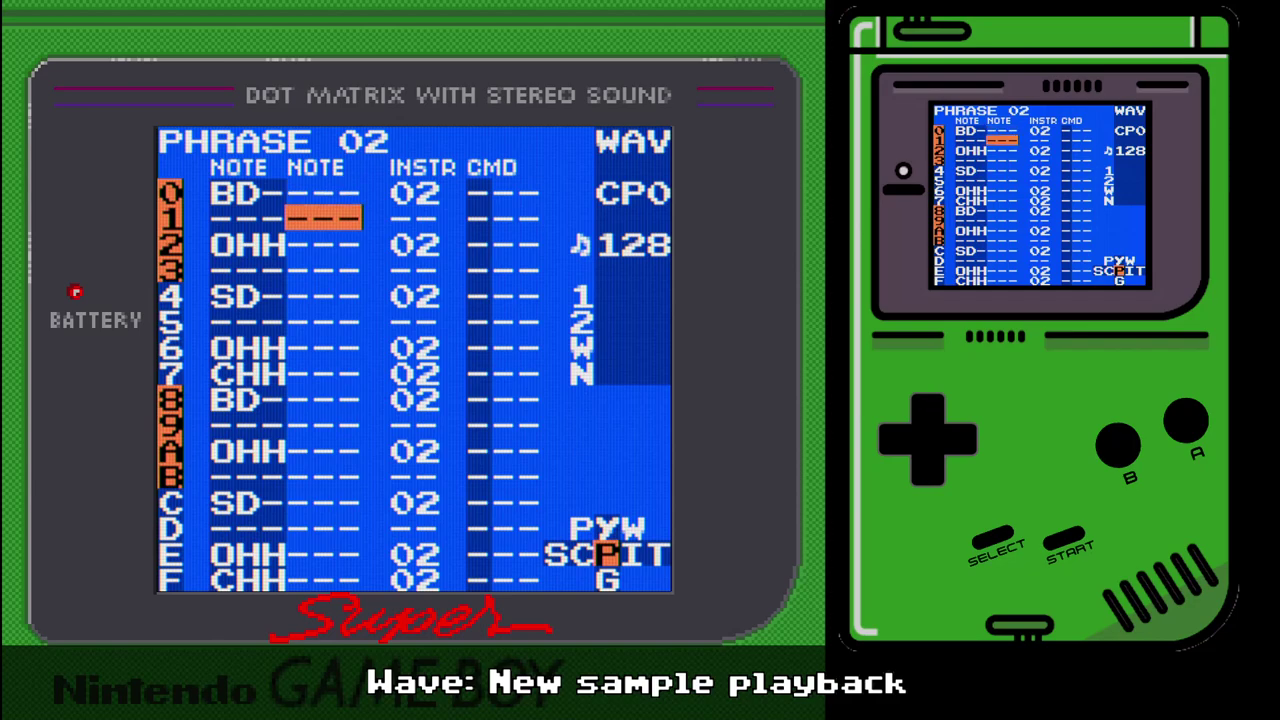
key(x)
key(x+Right)
key(x+Right)
key(x+Right)
key(x+Right)
key(x+Right)
key(x+Right)
key(x+Right)
key(x+Right)
key(x+Right)
key(x+Right)
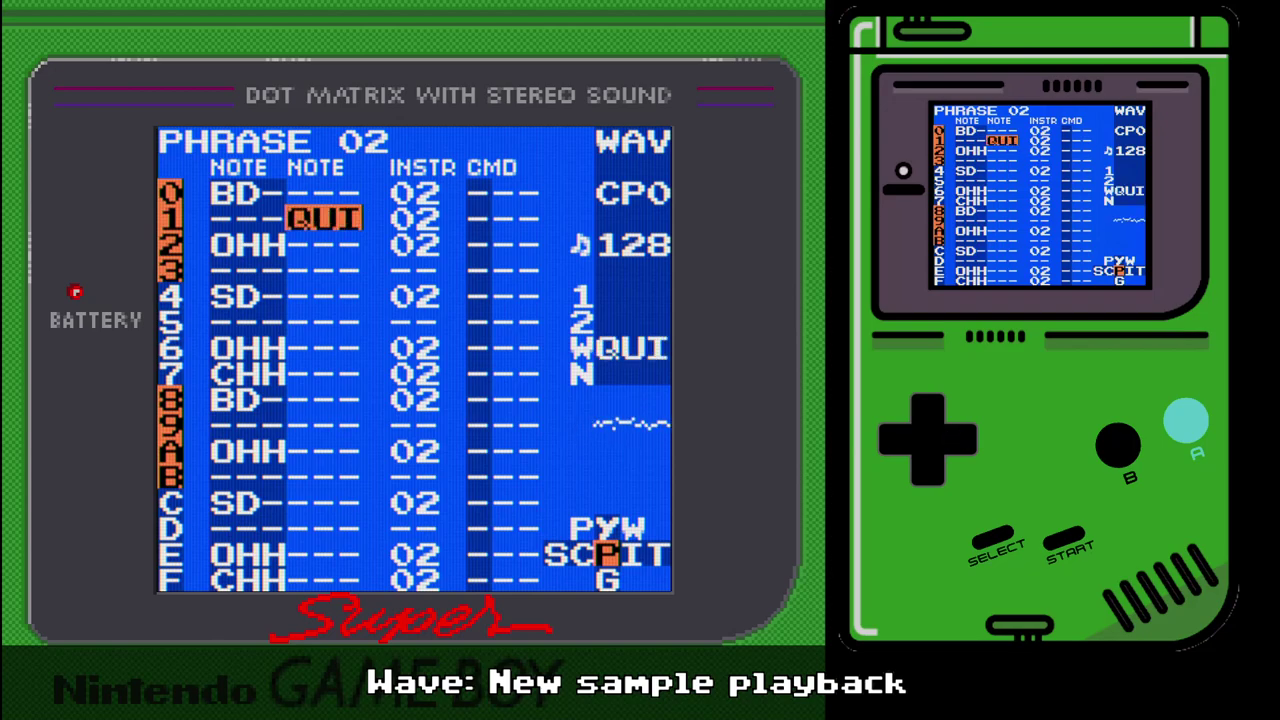
key(x+Right)
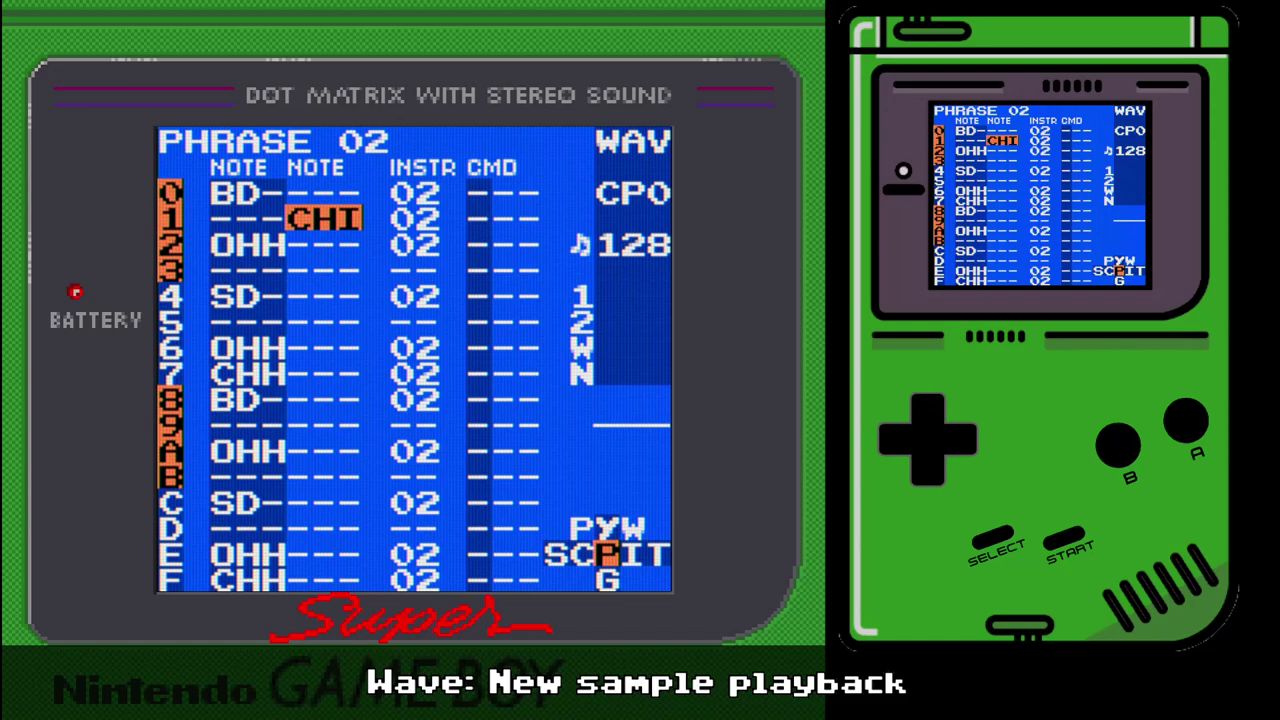
- Clear the CHI sample and its instrument number from row 1 of phrase 02
key(z+x)
key(Right)
key(z+x)
key(Left)
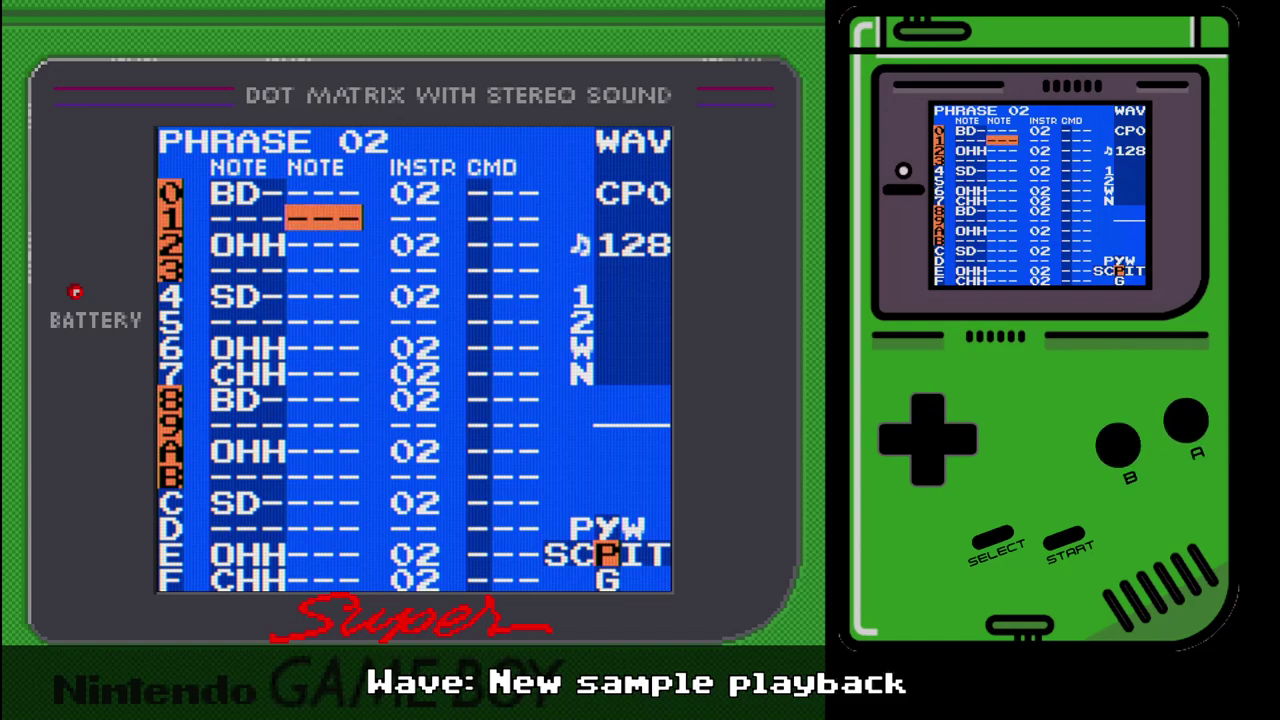
- Insert the CHI sample beside BD in row 0 of phrase 02, and play and stop the phrase
key(Up)
key(x)
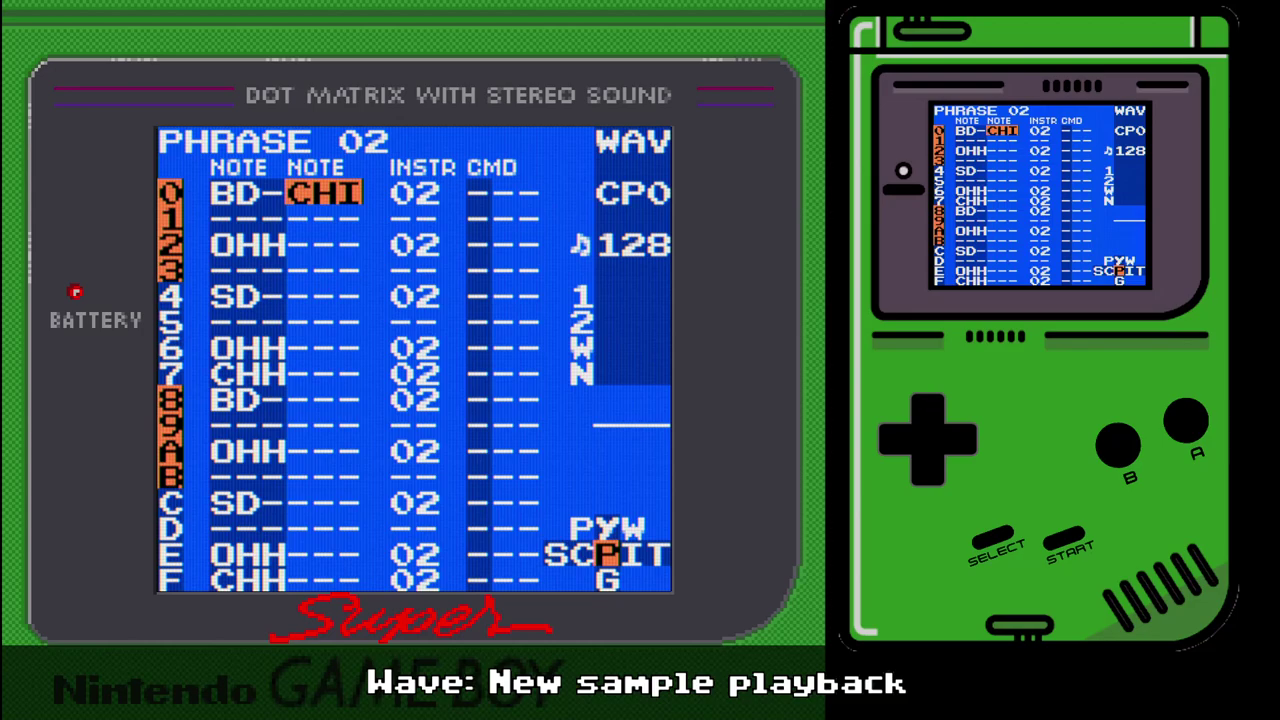
key(Return)
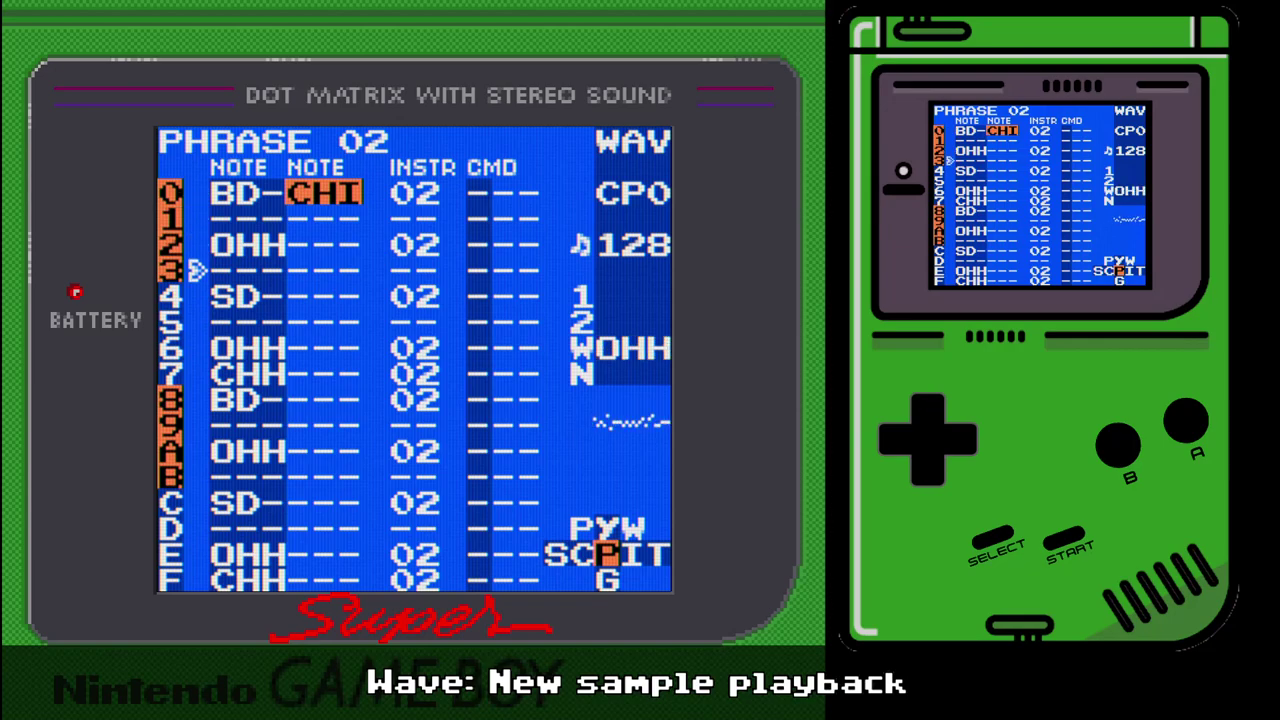
key(Return)
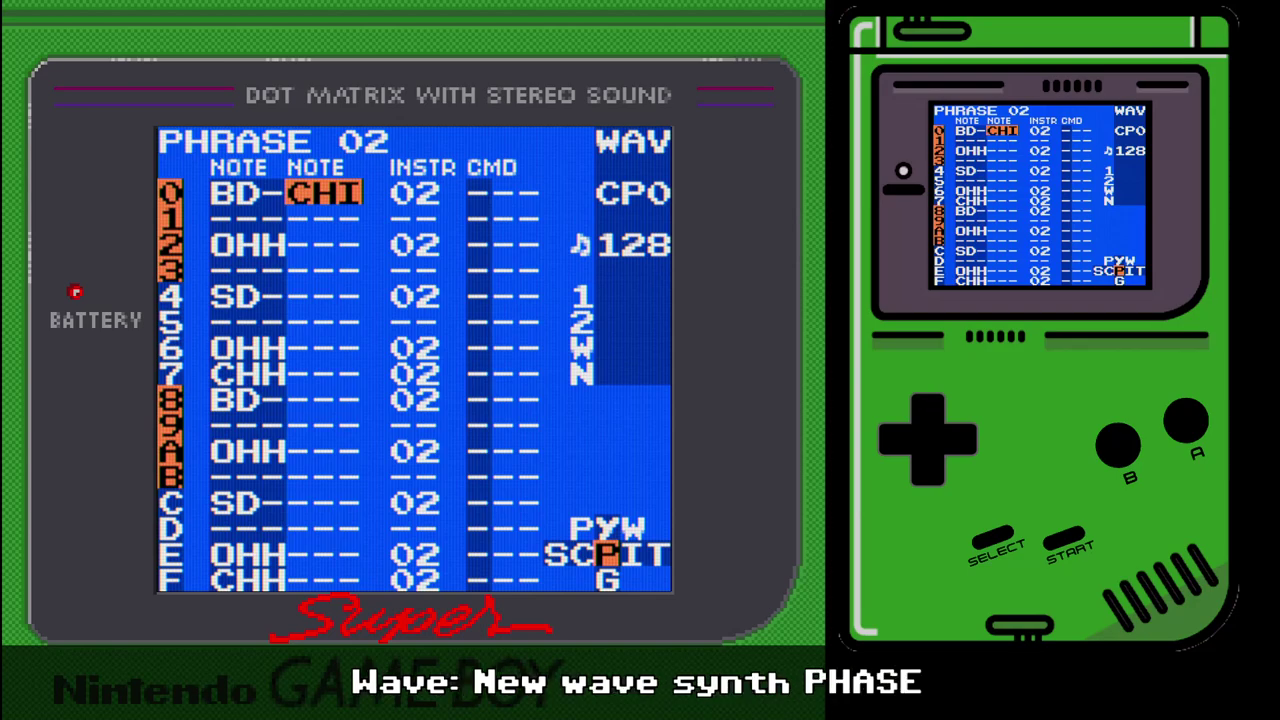
- Assign the new phrase 04 to row 1 of chain 02
key(shift+Left)
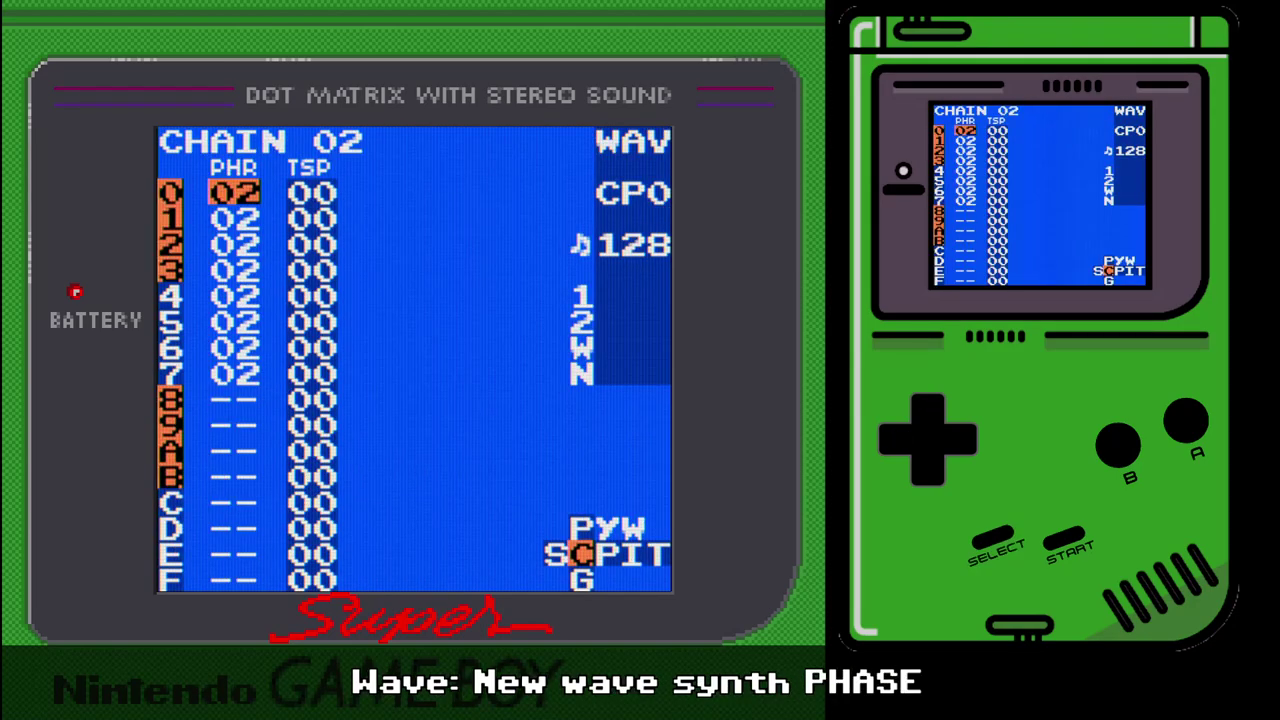
key(Down)
key(x)
key(x)
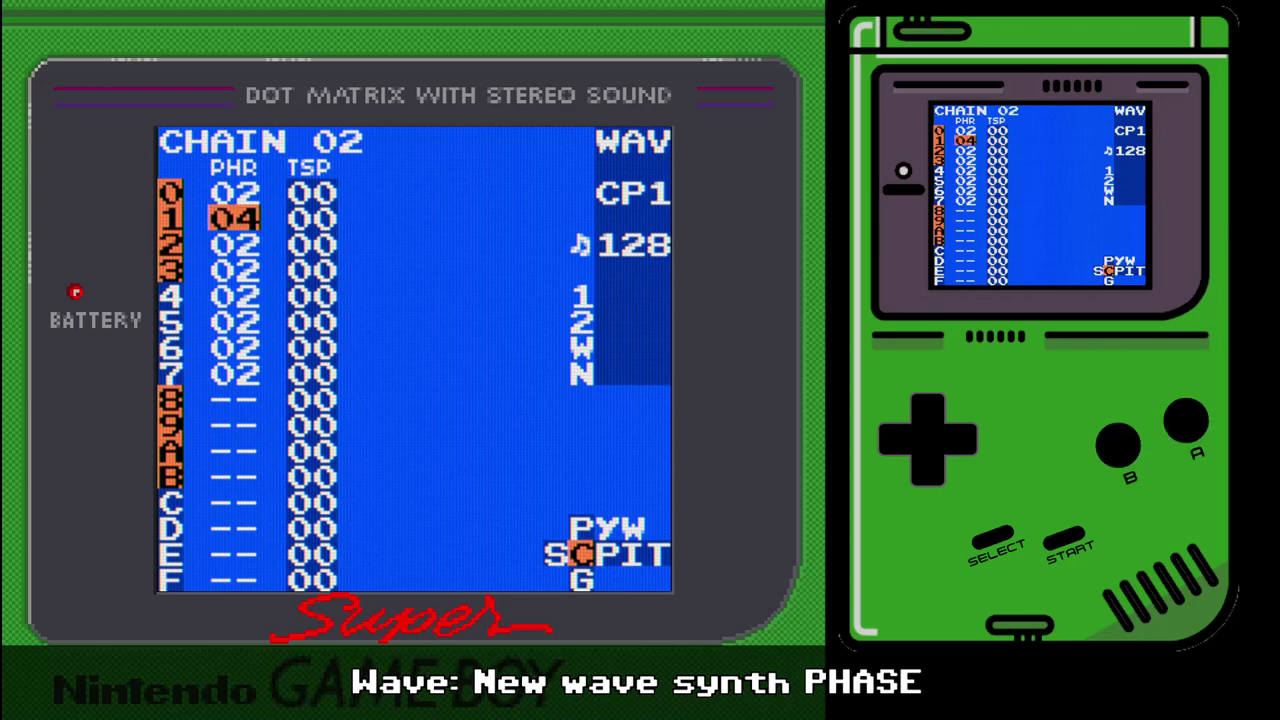
- Open phrase 04 and enter note D 1 with instrument 03 in row 0
key(shift+Right)
key(Up)
key(Up)
key(Down)
key(Down)
key(Right)
key(x)
key(Left)
key(x)
key(x+Down)
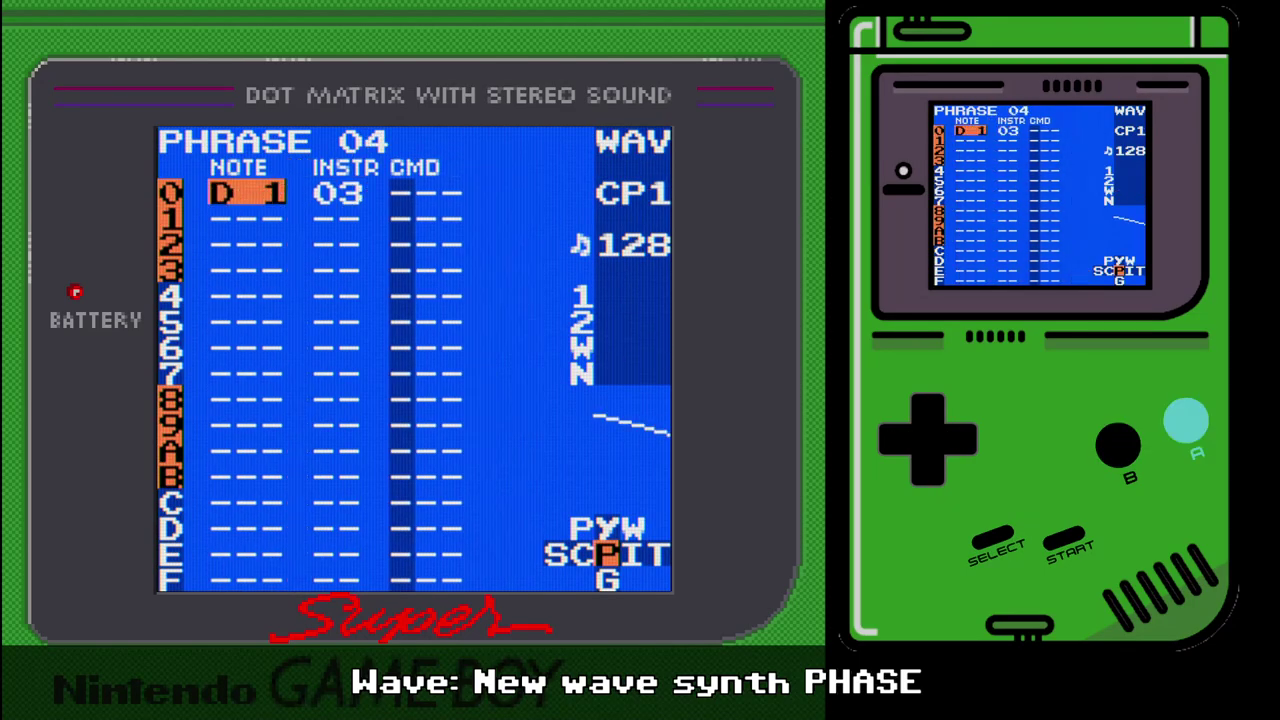
- Open the synth settings of instrument 03 and select the phase type of synth 0
key(shift+Right)
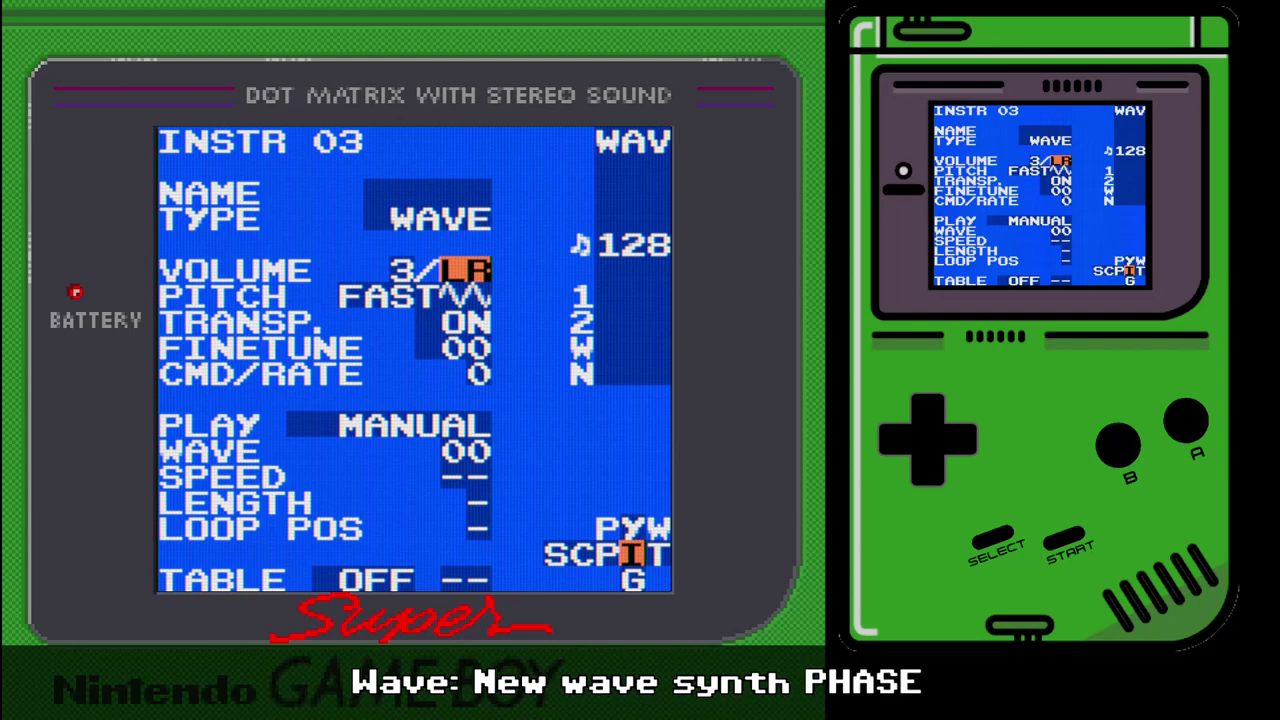
key(shift+Up)
key(Down)
key(Down)
key(Down)
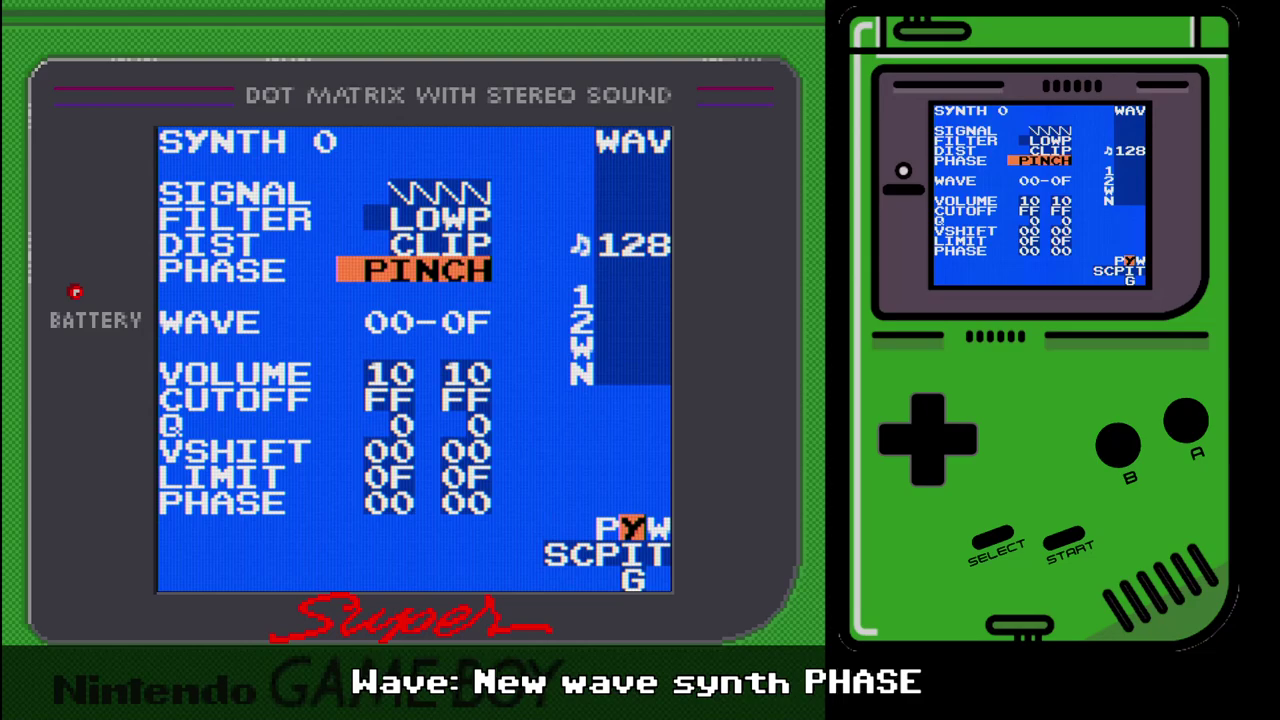
- Set both volume values of synth 0 to 20, allowing the hand-drawn waves to be overwritten, and check wave 00
key(Down)
key(Right)
key(s)
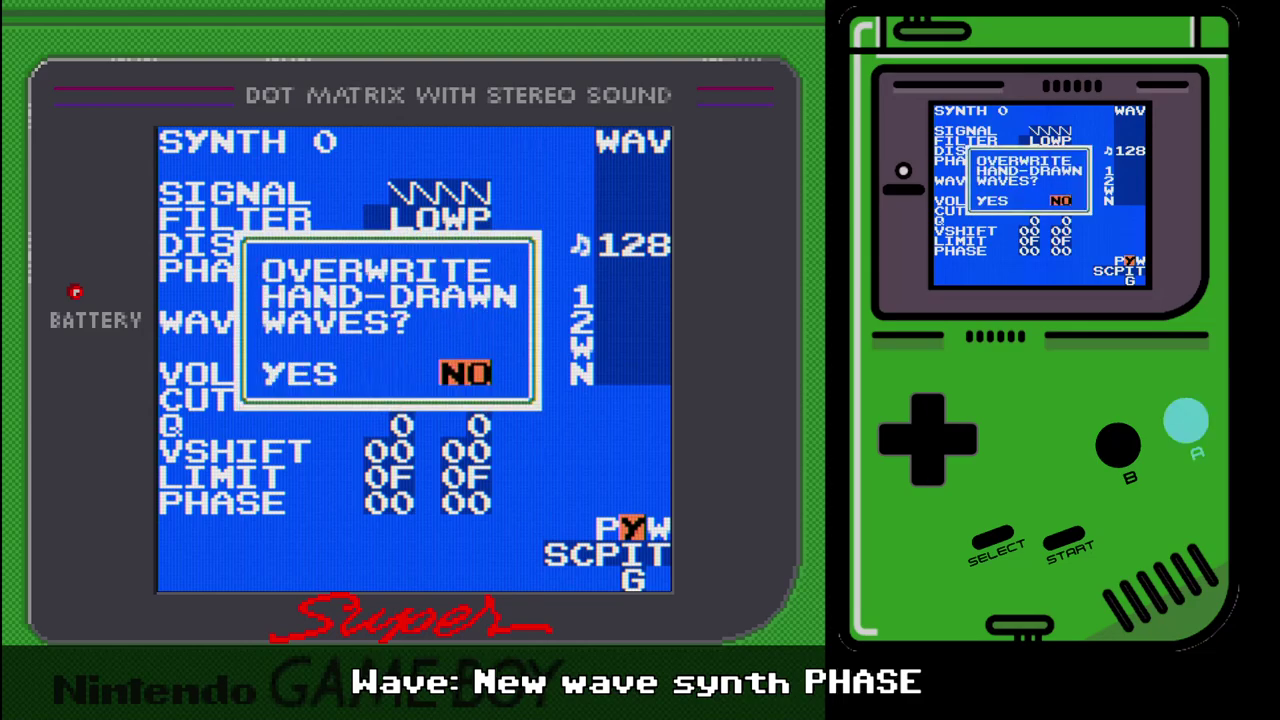
key(Left)
key(x)
key(x+Up)
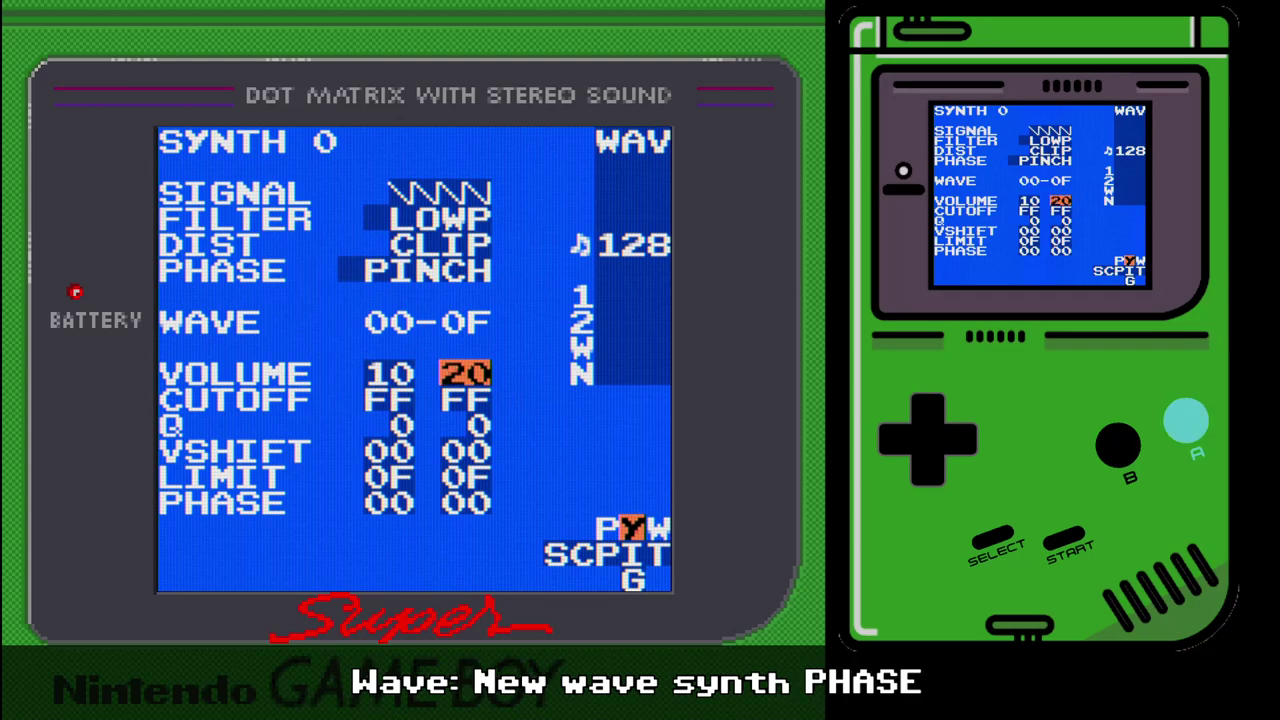
key(Left)
key(x+Up)
key(shift+Right)
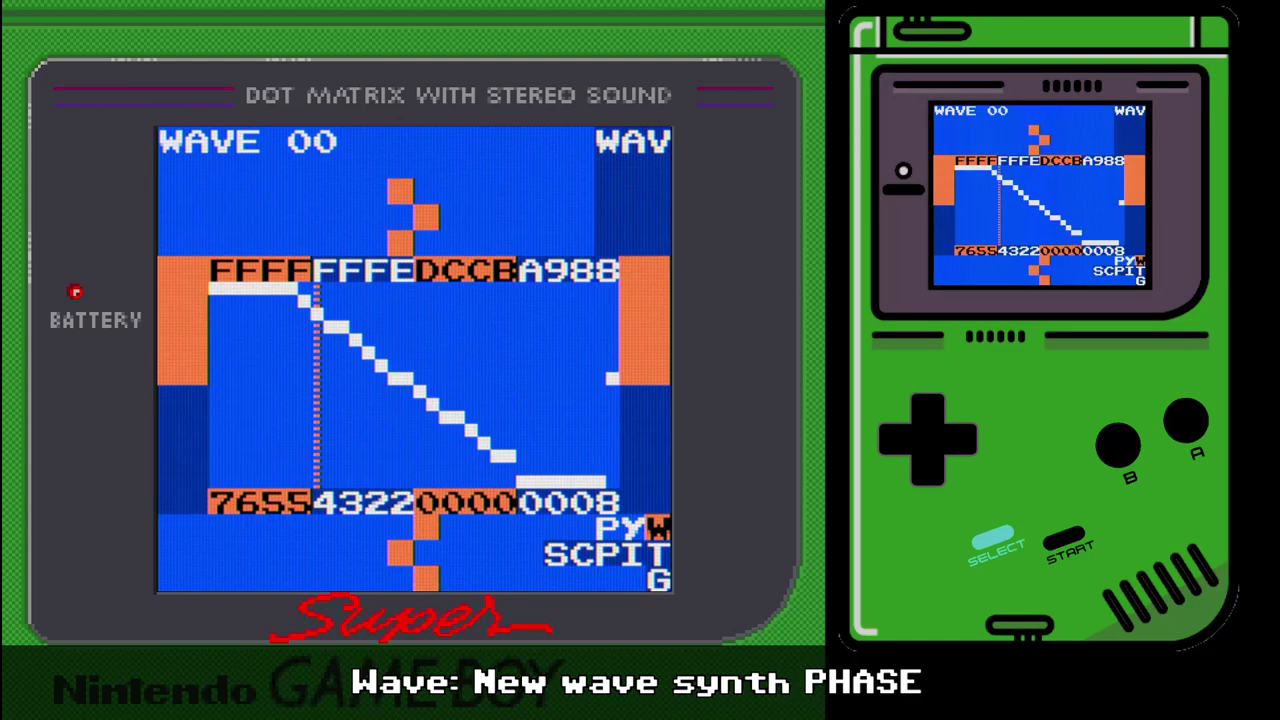
key(shift+Left)
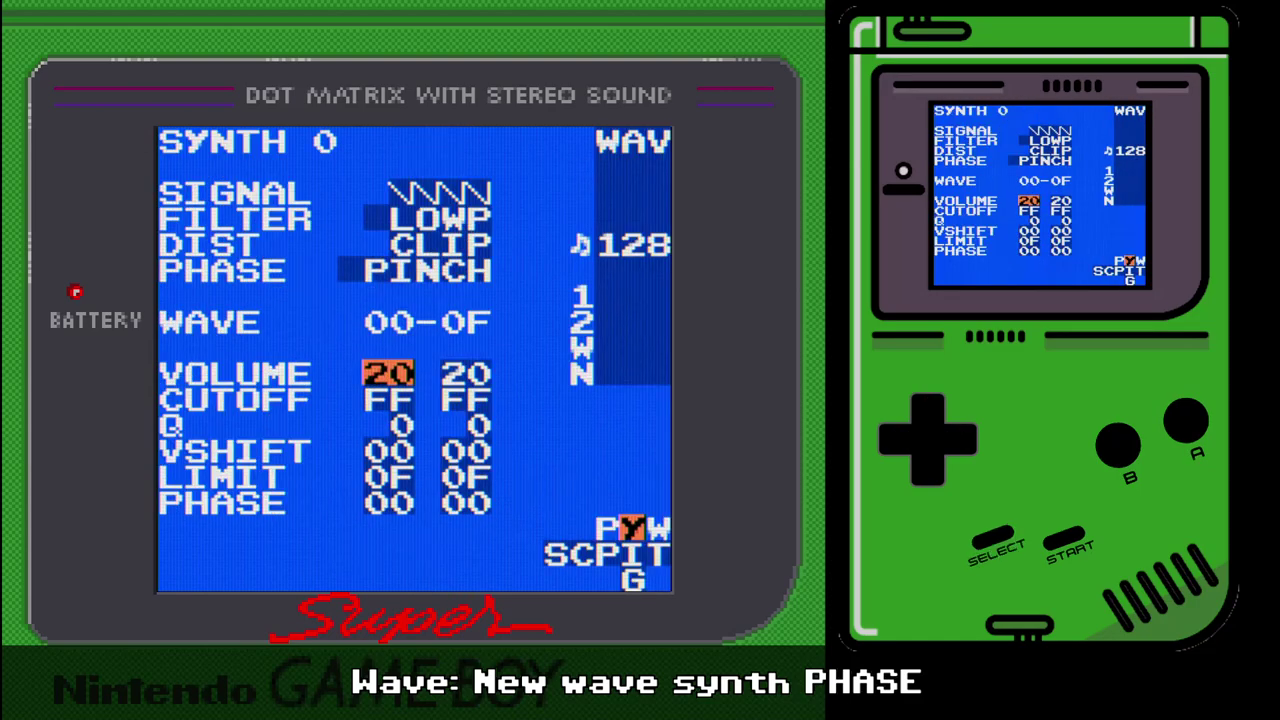
- Set the second phase value of synth 0 to 10
key(Up)
key(Up)
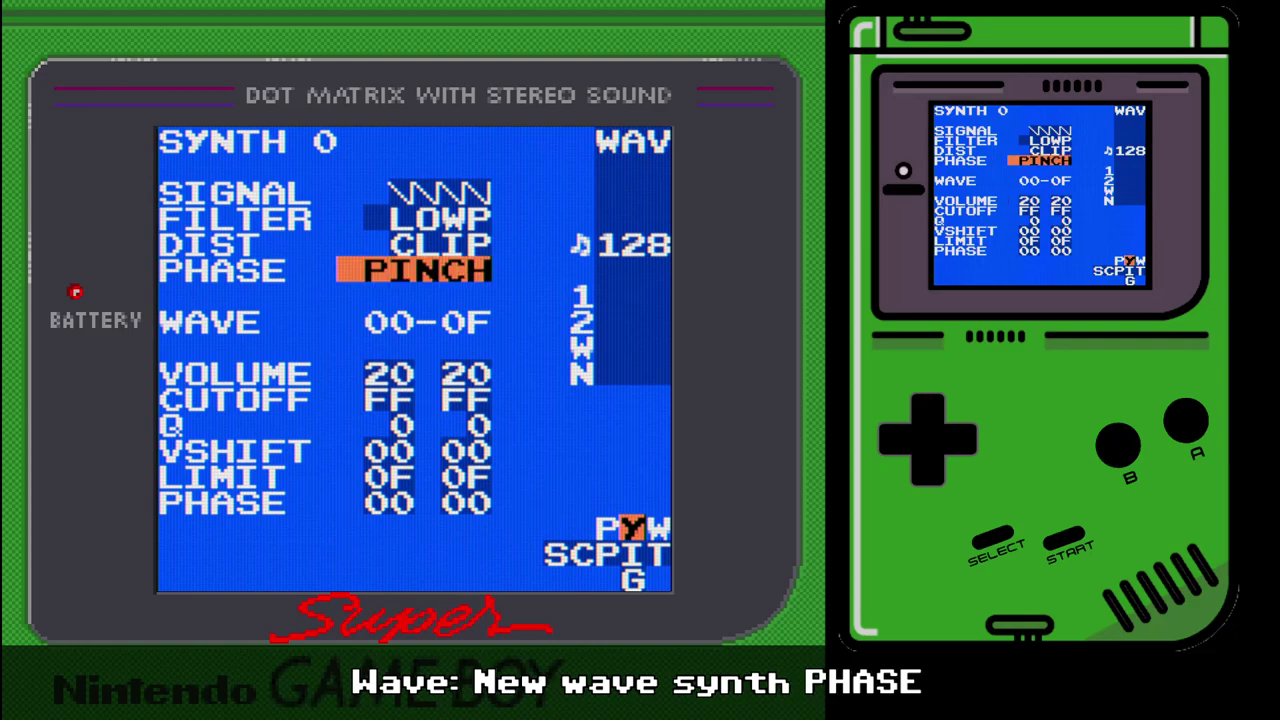
key(shift)
key(Down)
key(Down)
key(Down)
key(Down)
key(Down)
key(Down)
key(Down)
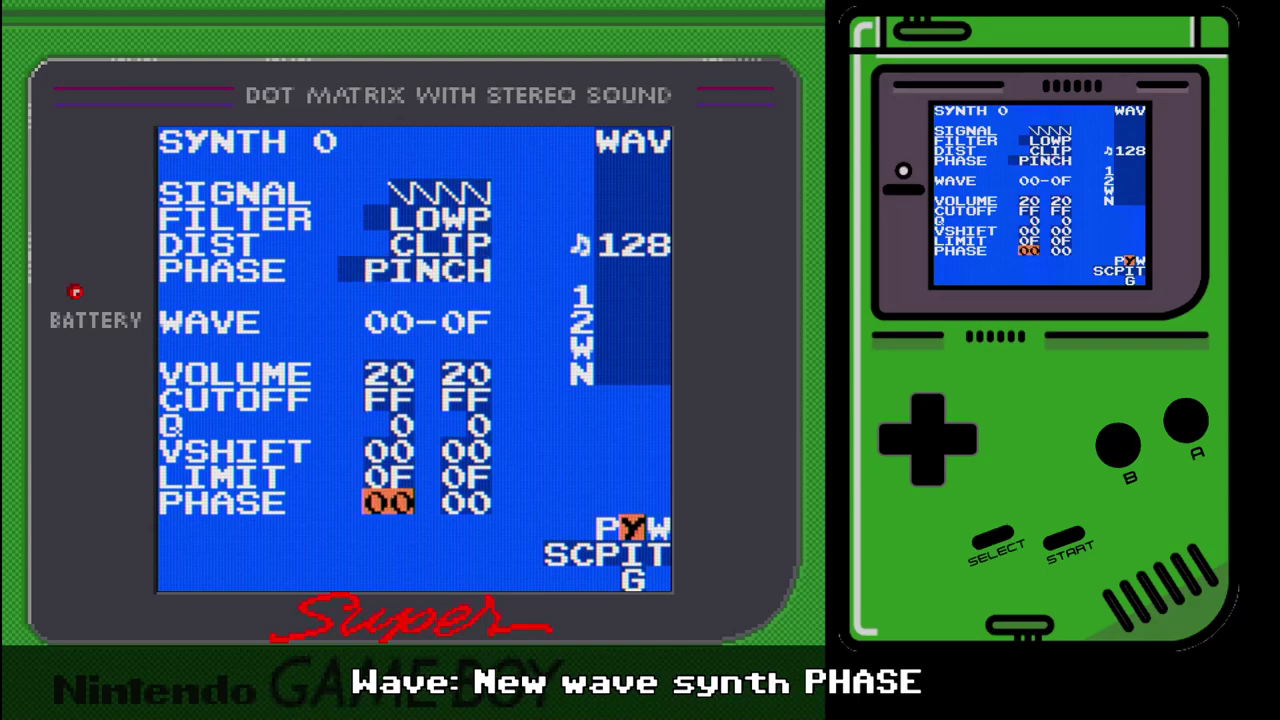
key(Right)
key(x+Up)
key(x+Up)
- Step through the waves of synth 0 from wave 00 to examine how PINCH reshapes the sawtooth, and return to the synth settings
key(Up)
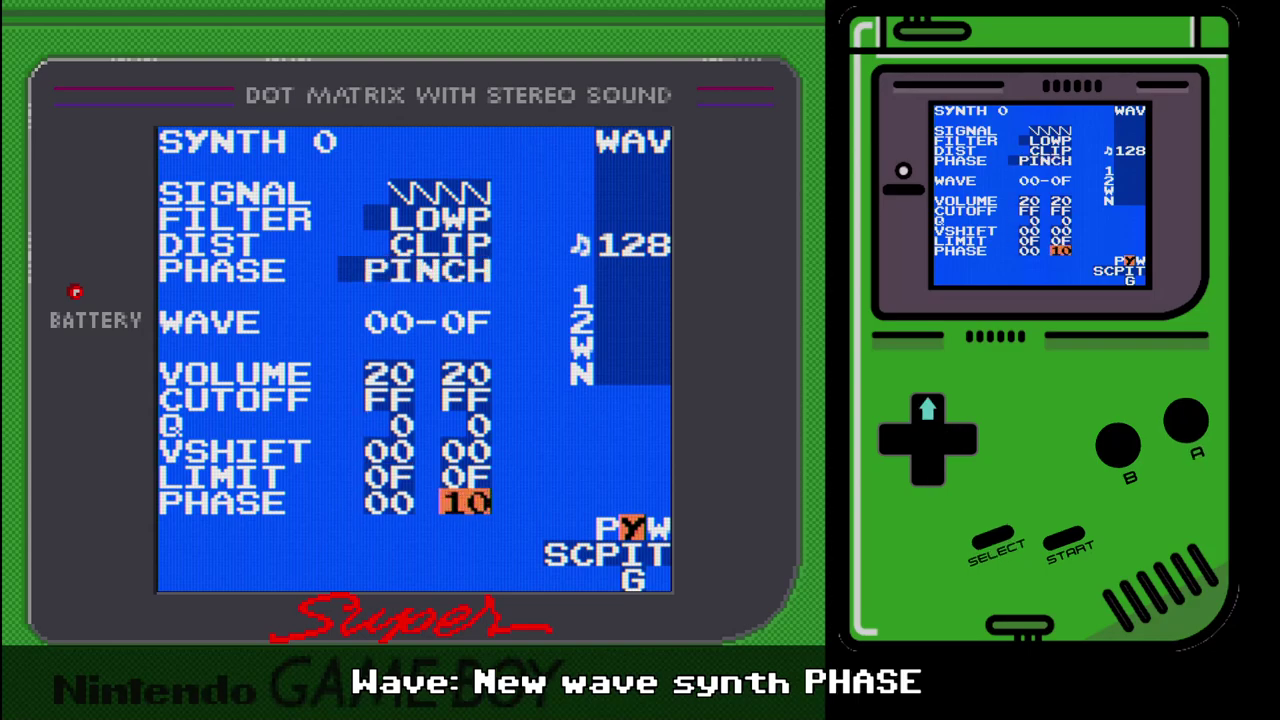
key(Up)
key(Up)
key(Up)
key(Up)
key(Up)
key(Up)
key(Up)
key(Up)
key(Up)
key(Down)
key(Down)
key(shift+Right)
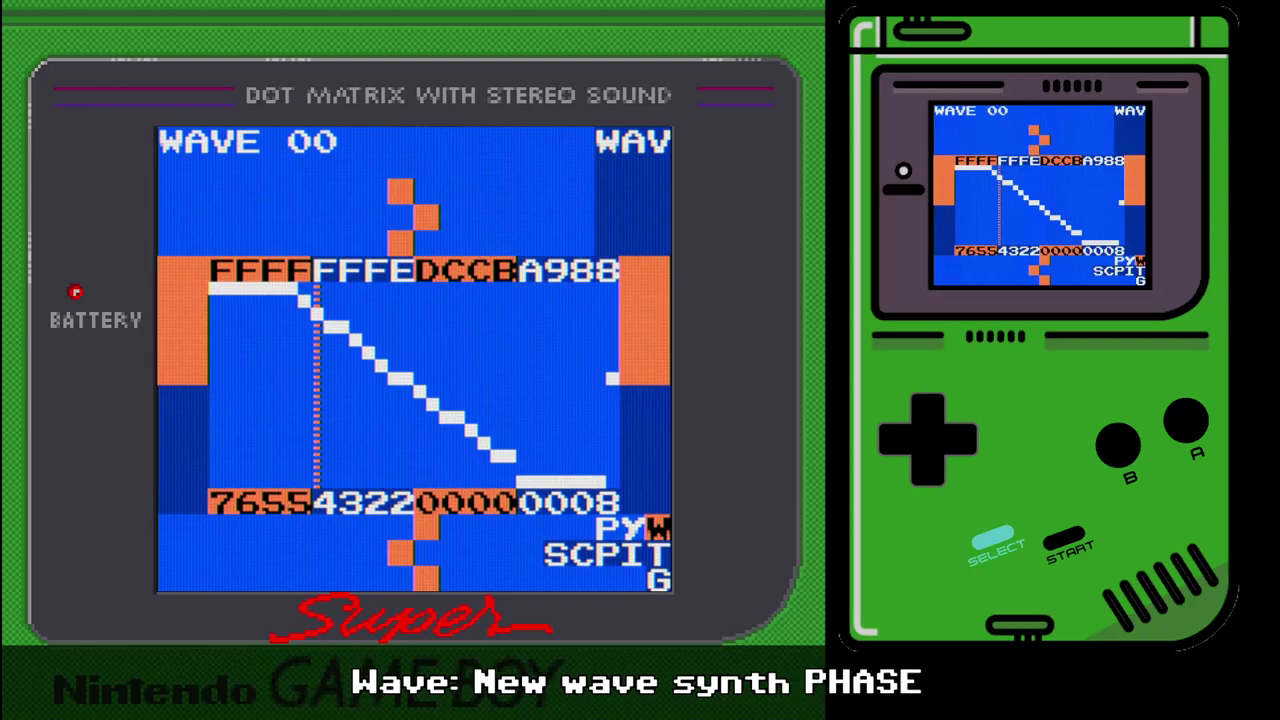
key(z+Right)
key(z+Right)
key(z+Right)
key(z+Right)
key(z+Right)
key(z+Right)
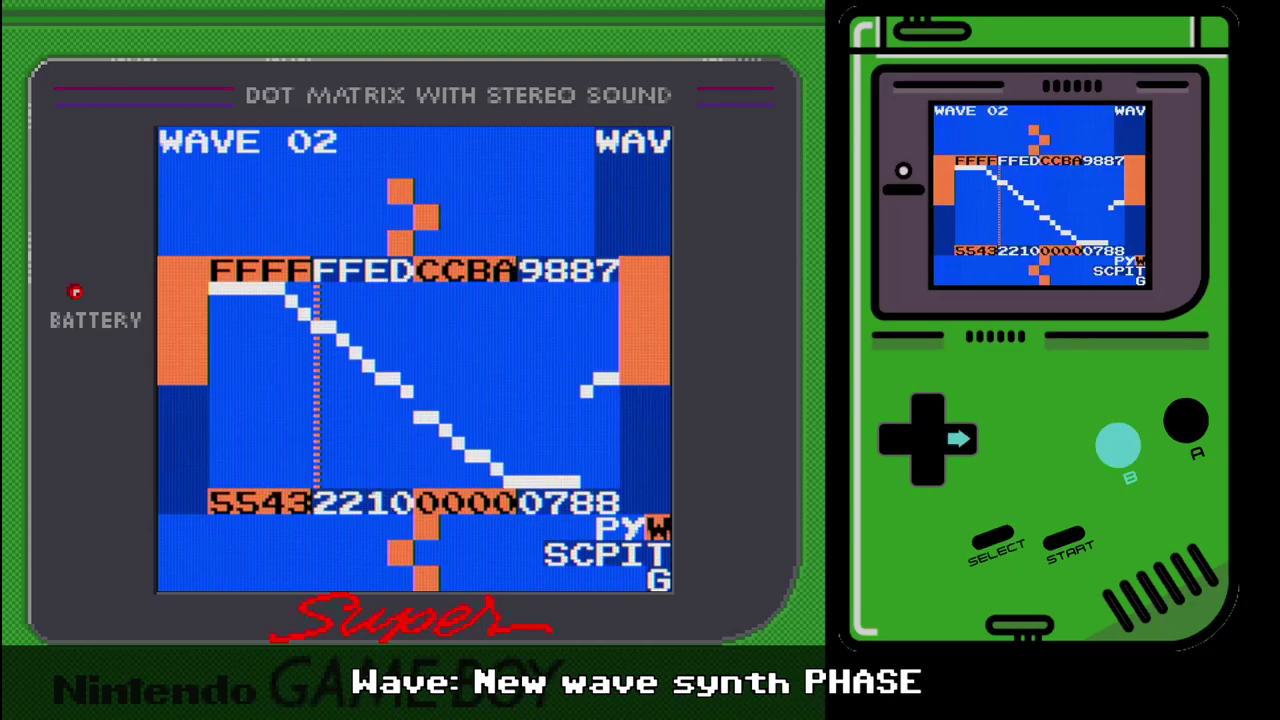
key(shift+Left)
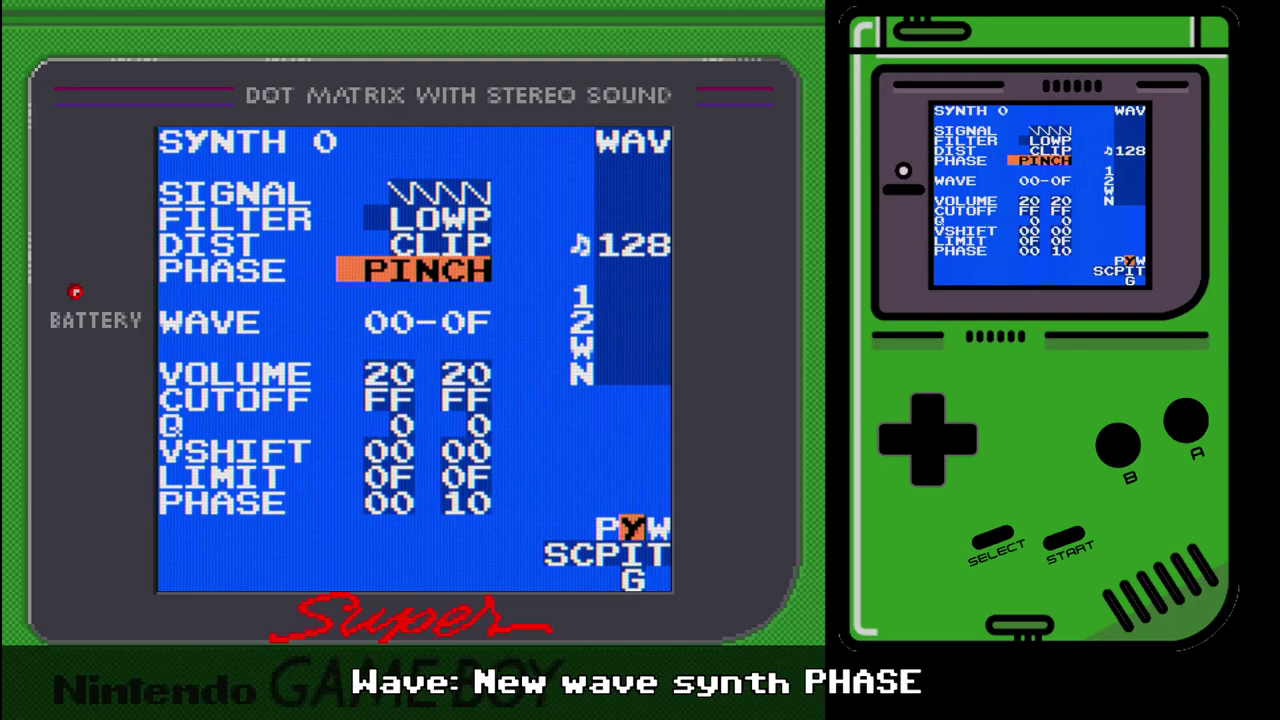
- Set the signal of synth 0 to the square wave
key(Up)
key(Up)
key(Up)
key(x+Left)
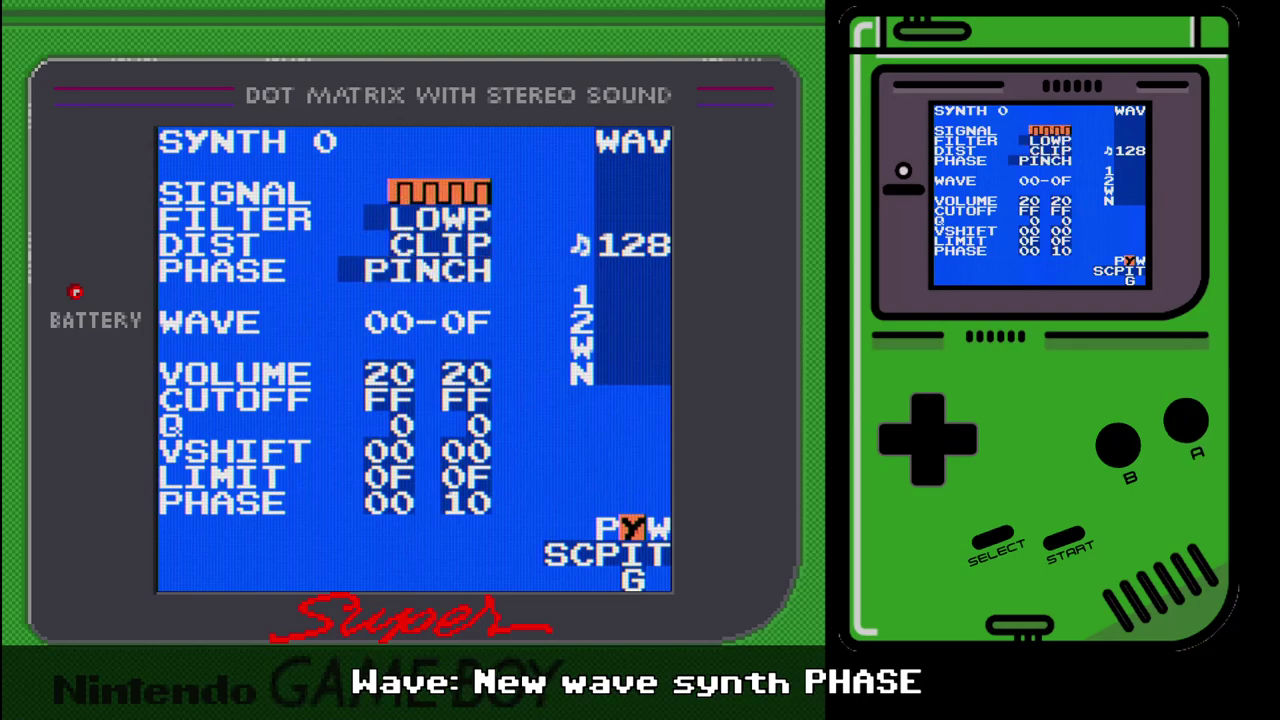
- Step through the square waves up to wave 0B to examine the PINCH effect, and return to the synth settings
key(shift+Right)
key(z+Right)
key(z+Right)
key(z+Right)
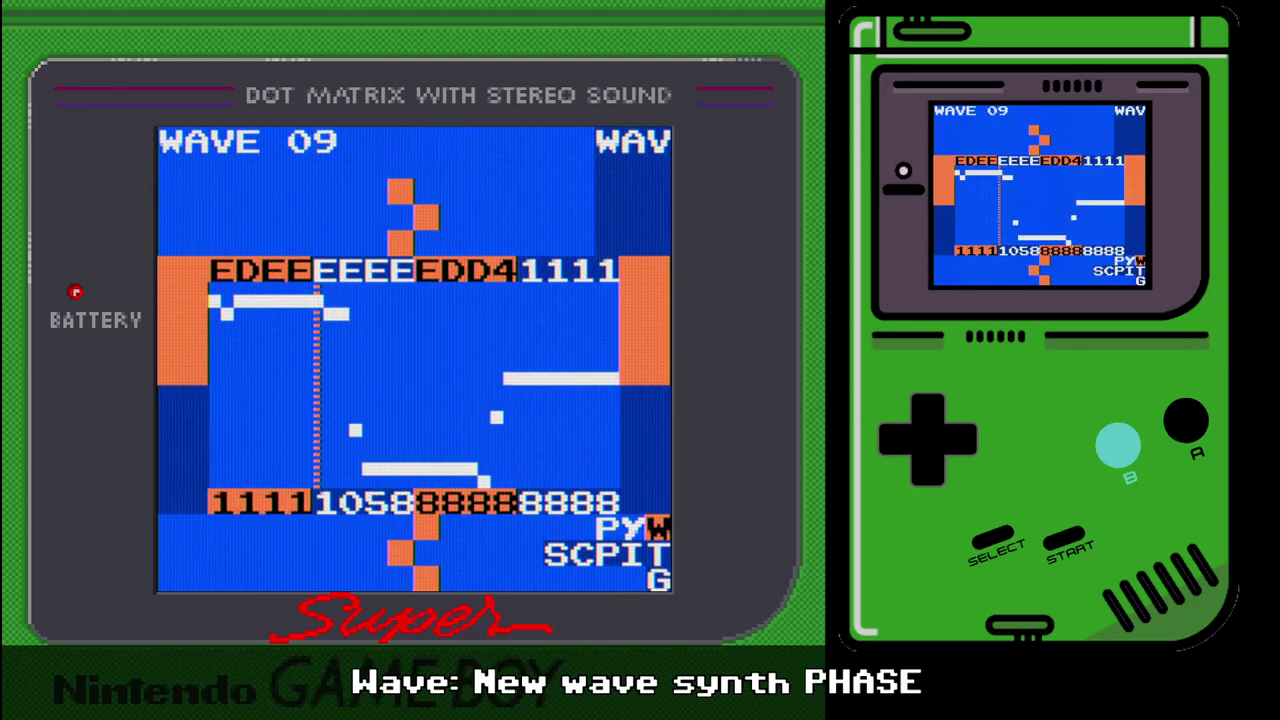
key(z+Right)
key(z+Right)
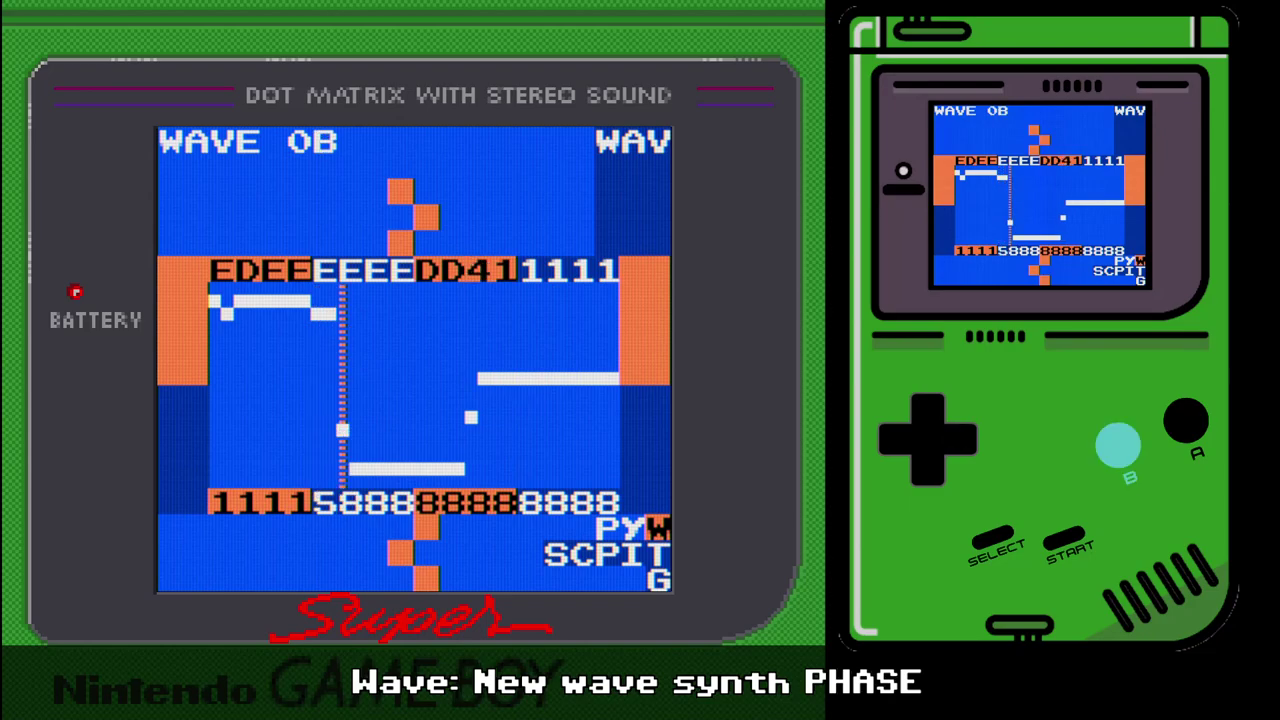
key(z+Up)
key(shift+Left)
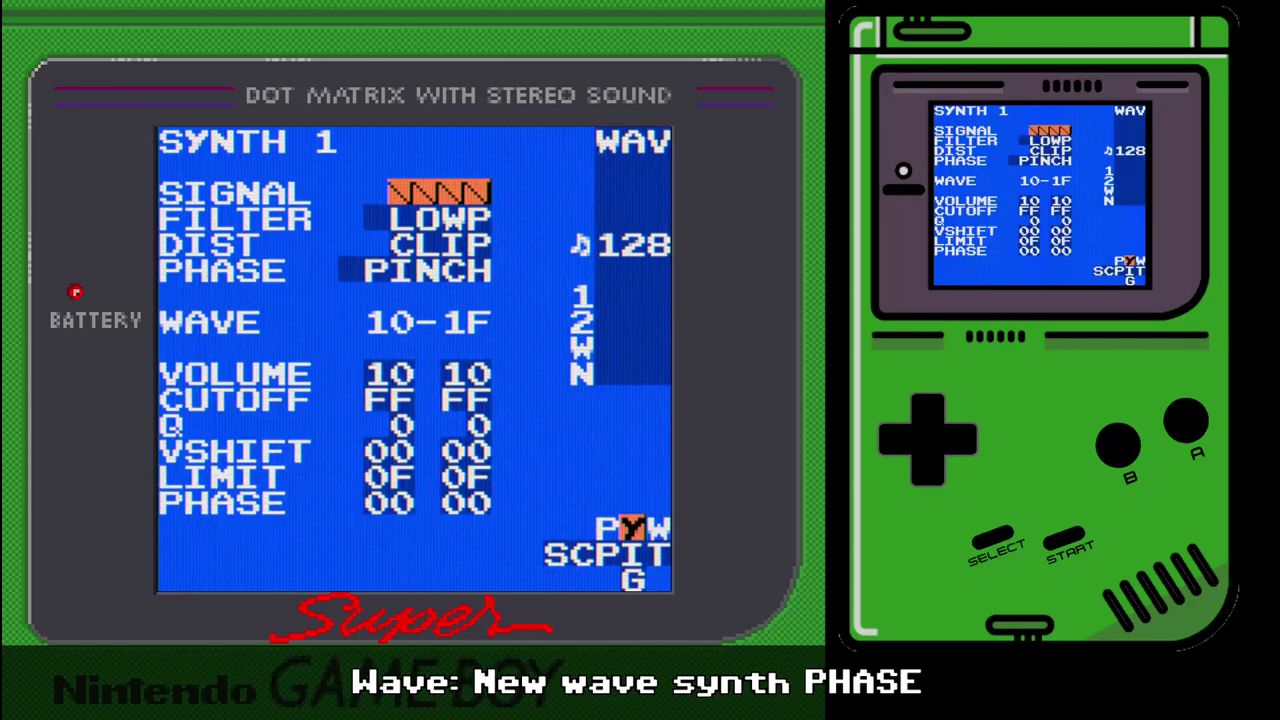
- Switch back to synth 0 and set both of its volume values to 30
key(z+Left)
key(Down)
key(Down)
key(Down)
key(Down)
key(Down)
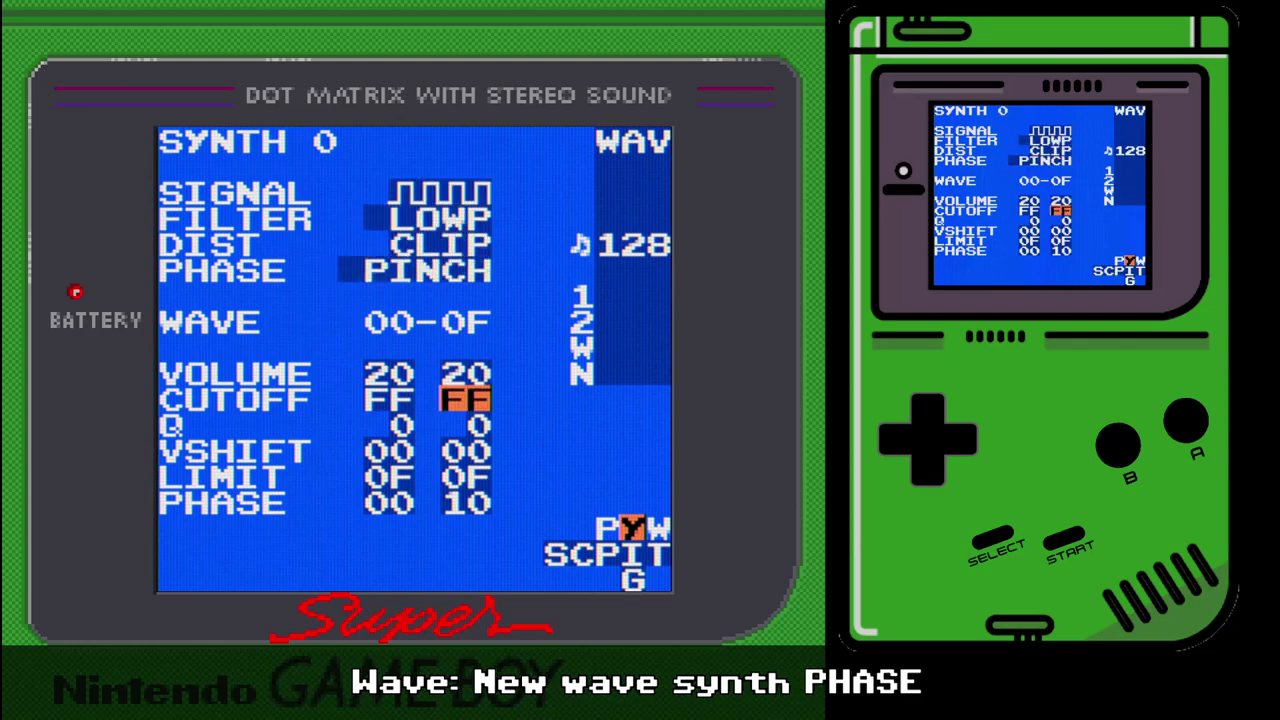
key(Up)
key(x)
key(x+Up)
key(Left)
key(x+Up)
key(z+Right)
key(z+Left)
- Step through the louder square waves from wave 00 to examine how PINCH narrows them, and return to the synth settings
key(shift+Right)
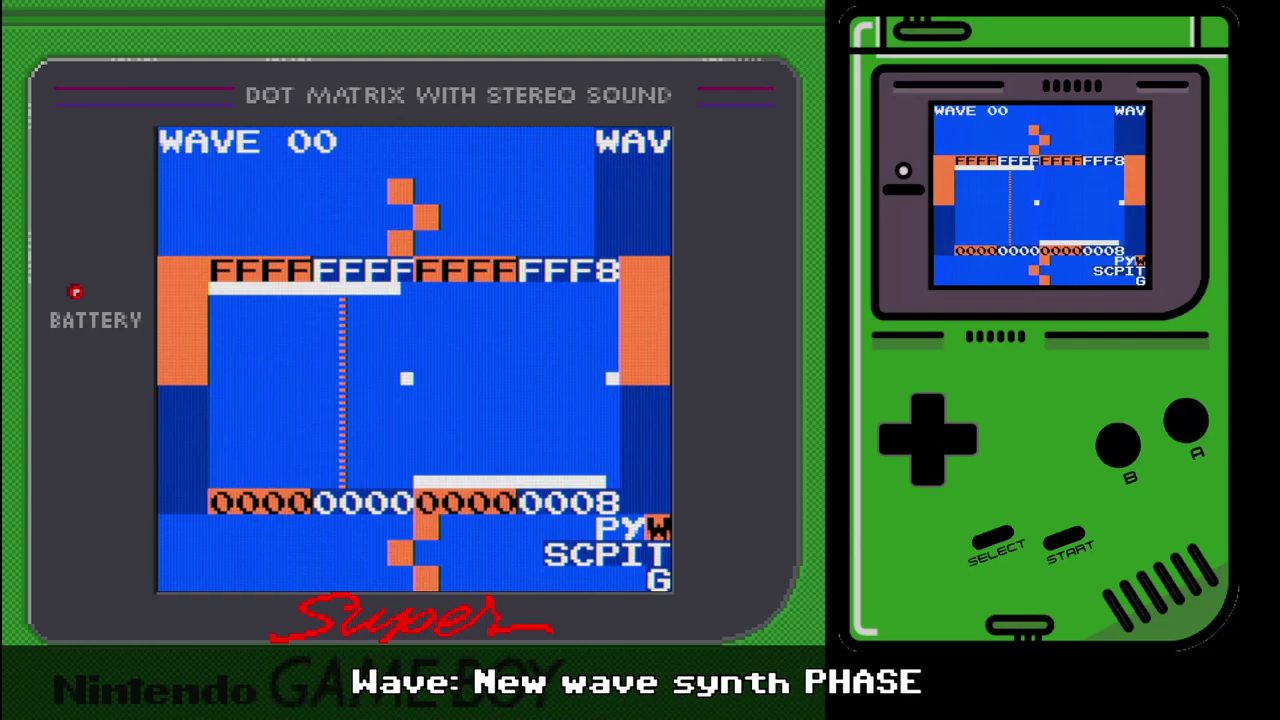
key(z+Right)
key(z+Right)
key(z+Left)
key(Right)
key(Right)
key(Right)
key(Right)
key(Right)
key(Left)
key(z+Right)
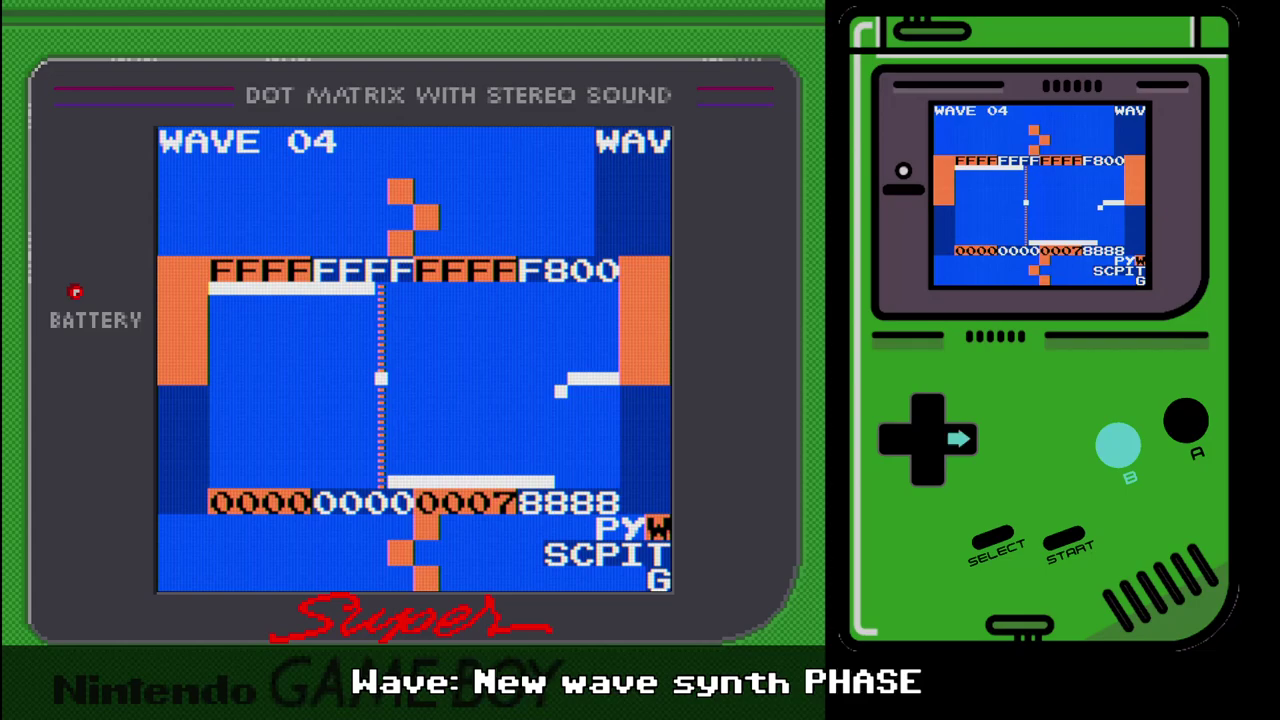
key(z+Right)
key(shift+Left)
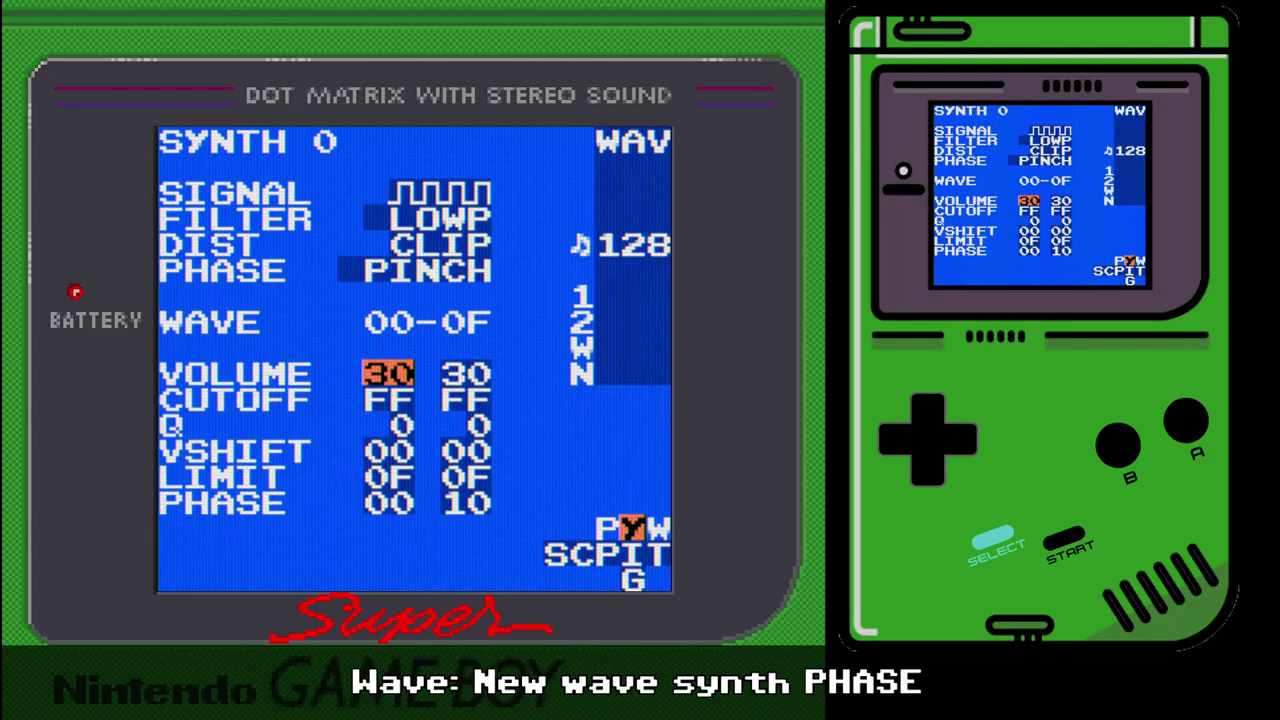
- Set the signal of synth 0 to the triangle wave
key(Up)
key(Up)
key(Up)
key(Up)
key(x+Right)
key(x+Right)
key(Down)
key(Down)
key(Down)
key(Down)
key(Down)
key(Down)
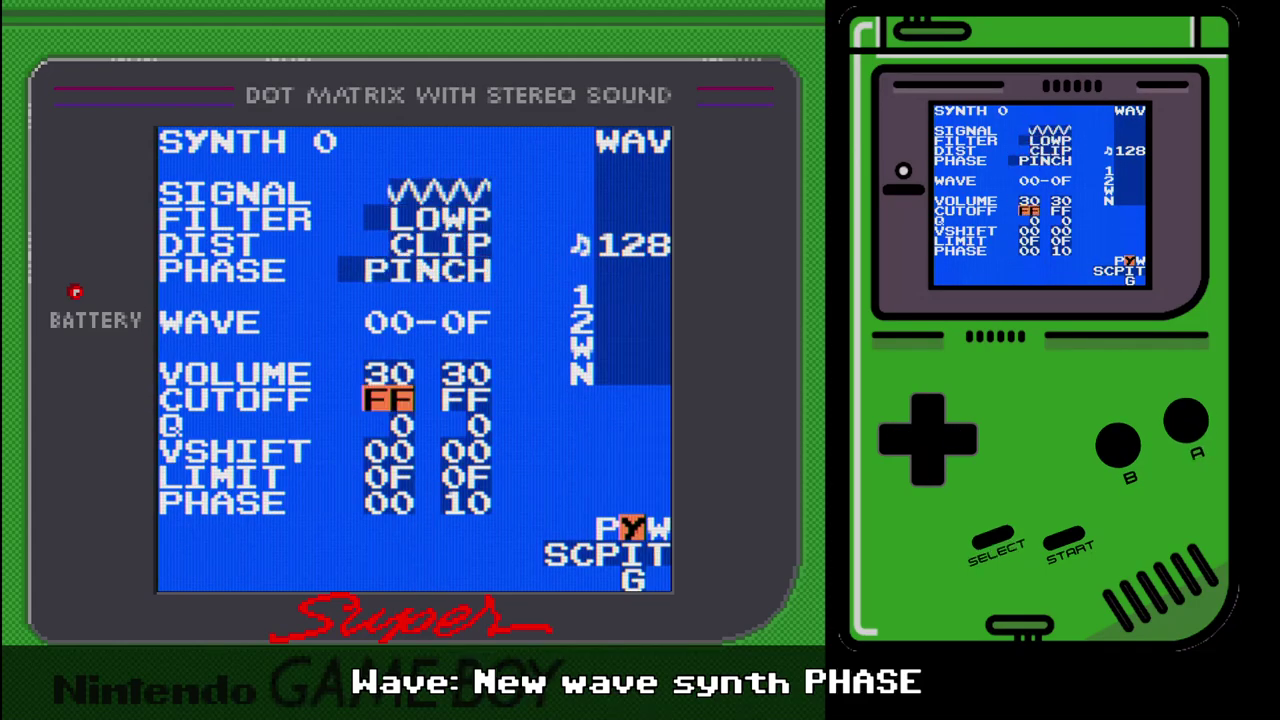
- Step through the waves around 07 to 09 to examine how PINCH reshapes the triangle signal
key(shift+Right)
key(z+Right)
key(z+Left)
key(z+Left)
key(Left)
key(Right)
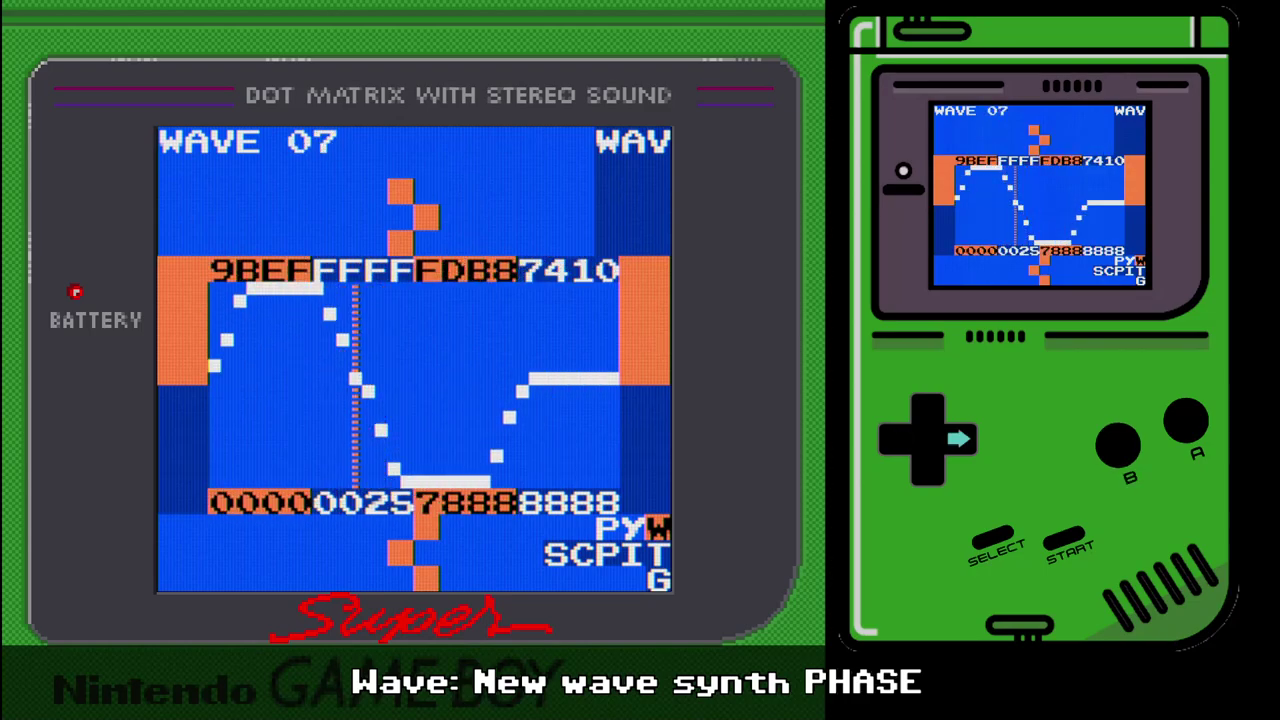
key(z+Left)
key(z+Right)
key(z+Right)
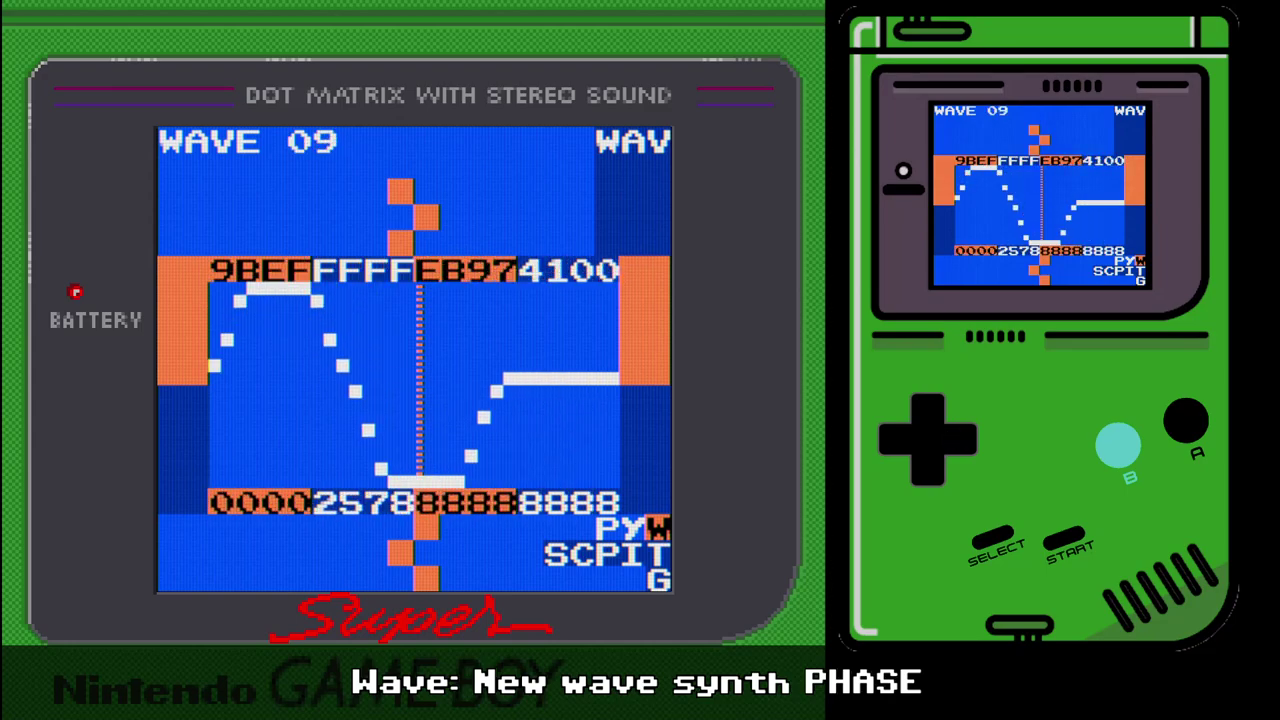
key(z+Left)
- Set wave instrument 03 to PLAY mode ONCE with a speed of 03
key(BackSpace+Down)
key(BackSpace+Left)
key(Down)
key(Down)
key(Down)
key(Down)
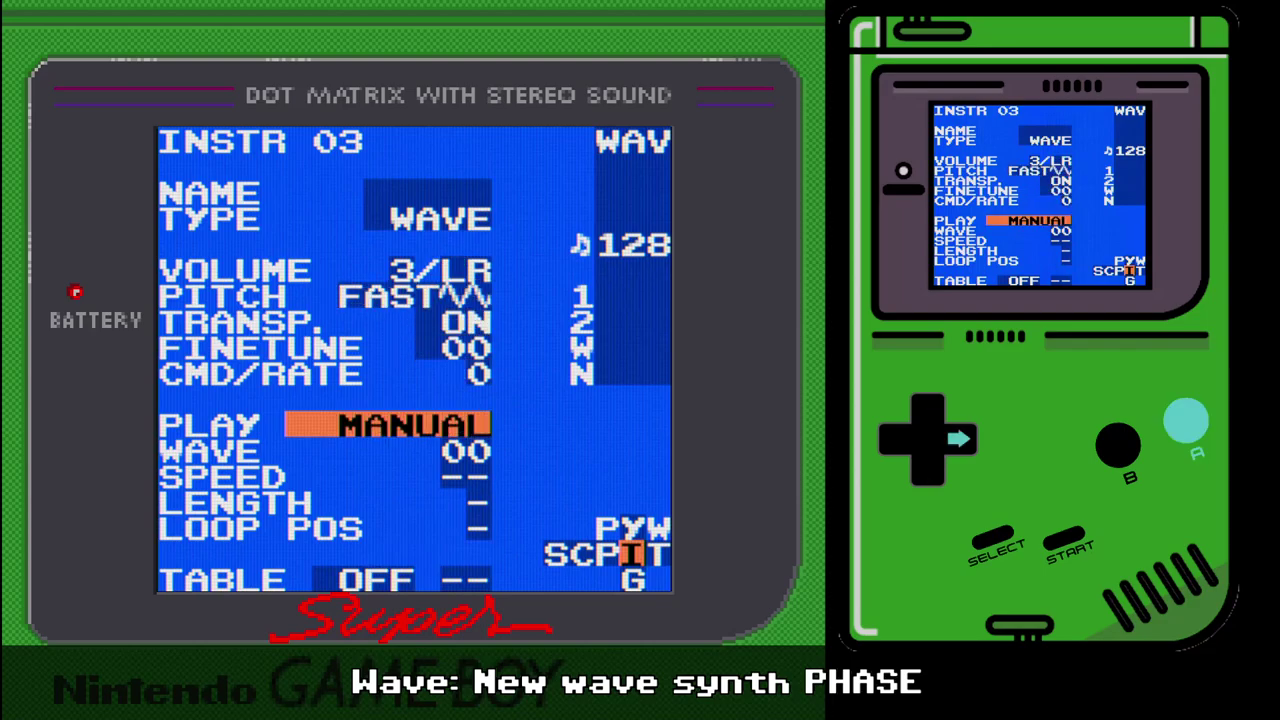
key(x+Right)
key(Down)
key(Down)
key(x+Left)
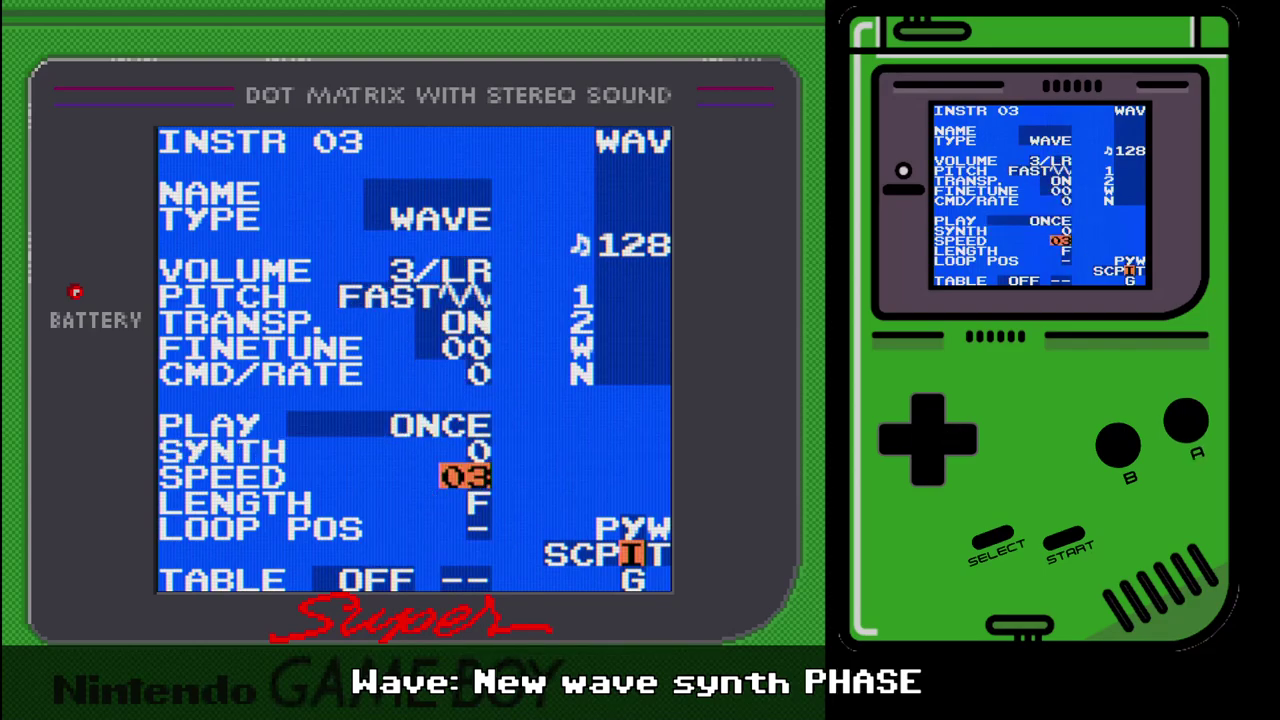
- Audition the row 0 note of phrase 04 and raise it to D 2
key(s+Left)
key(shift+Left)
key(s)
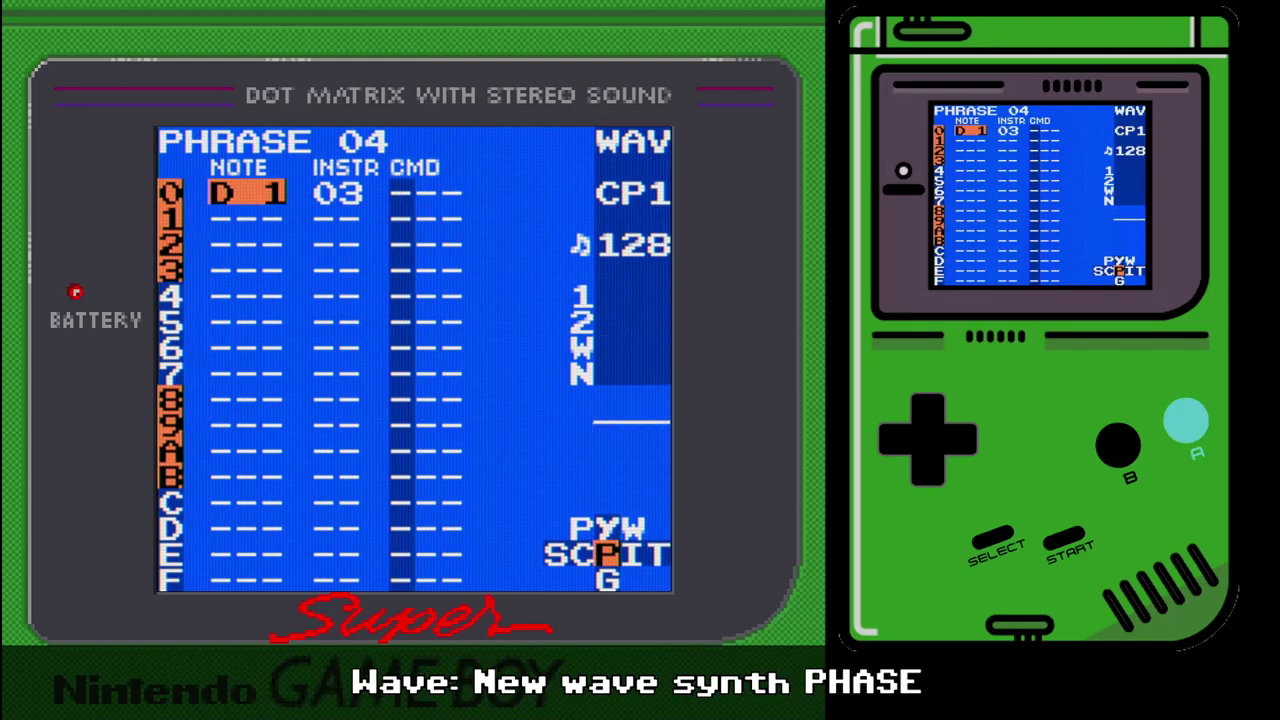
key(Up)
- Set the wave speed of instrument 03 to 02
key(shift+Right)
key(Up)
key(Down)
key(x+Down)
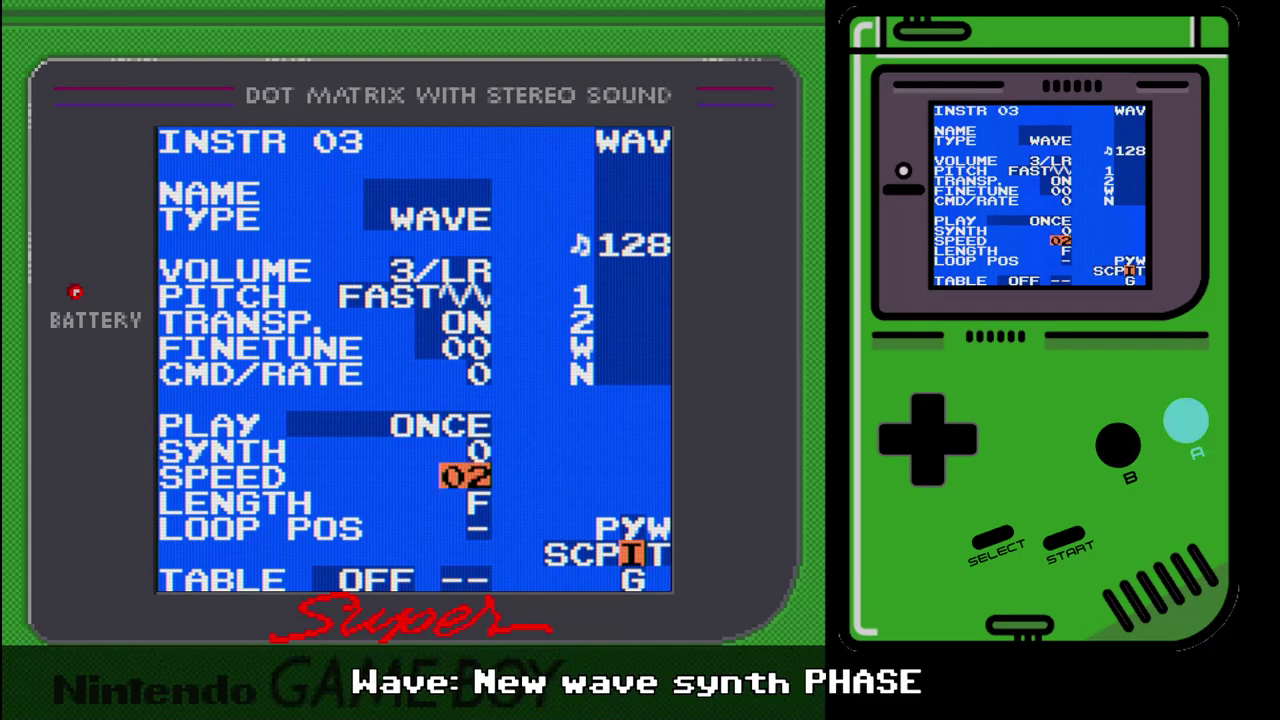
- Change the PLAY mode of instrument 03 to PINGPONG, auditioning the note in phrase 04
key(Up)
key(Up)
key(x+Right)
key(shift+Left)
key(shift+Right)
key(x+Right)
key(shift+Left)
key(x)
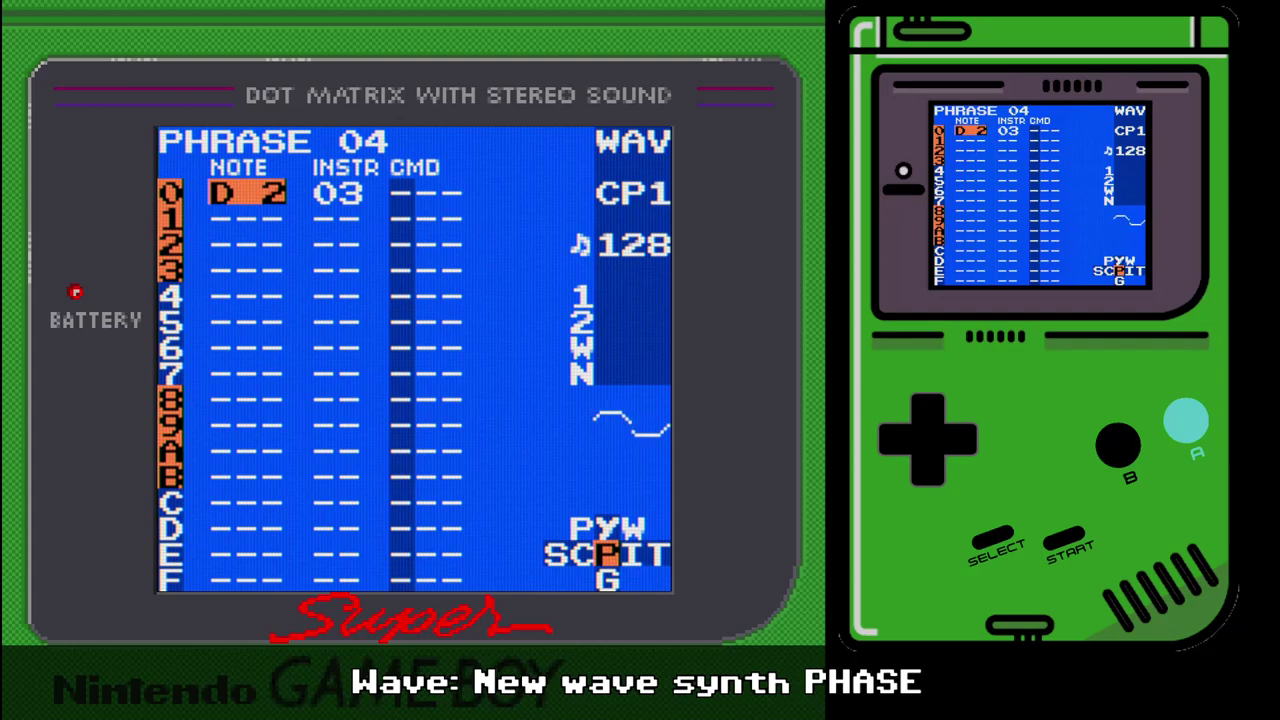
- Set the end PHASE value of synth 0 to 1F and audition the phrase 04 note
key(shift+Right)
key(shift+Up)
key(Down)
key(Down)
key(Down)
key(Right)
key(x+Up)
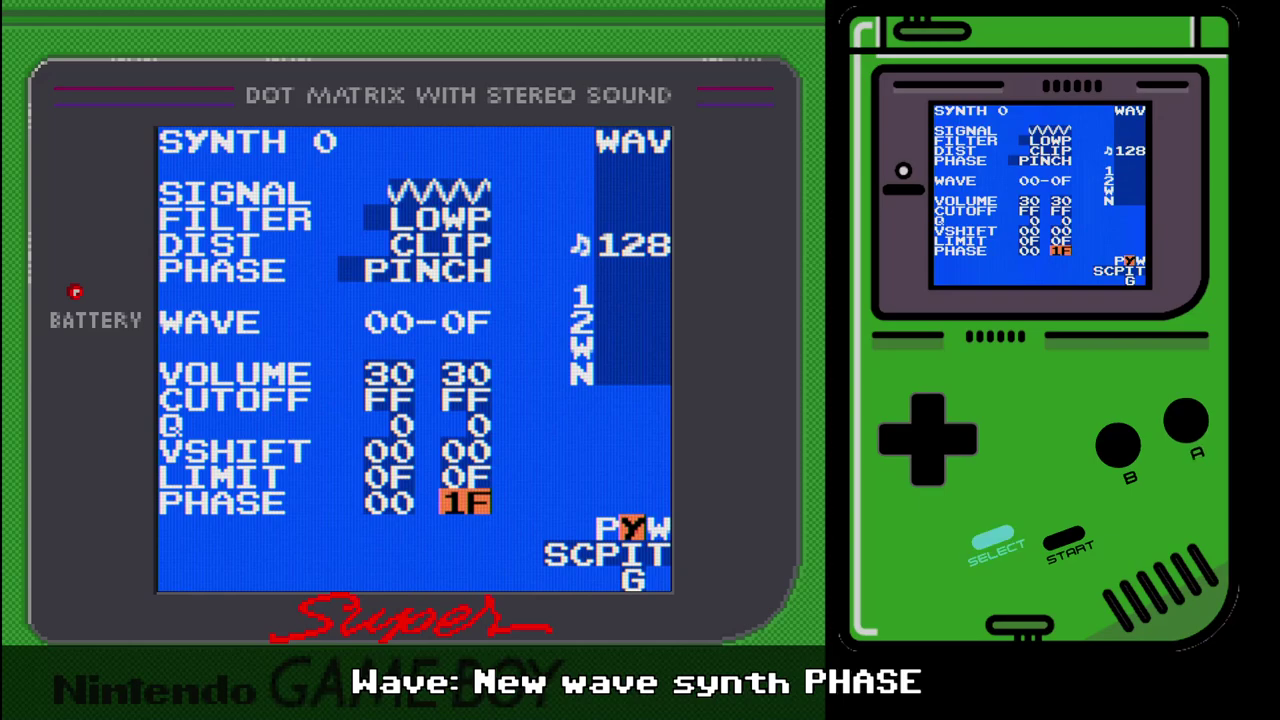
key(shift+Left)
key(x)
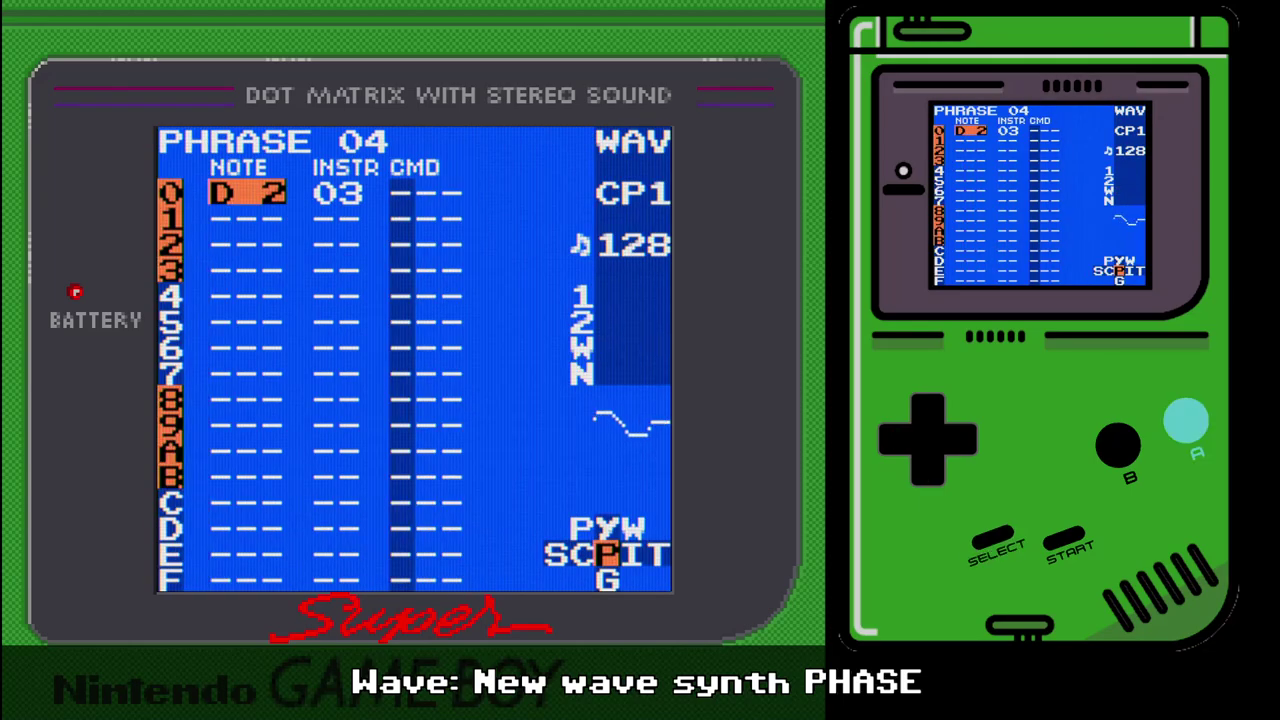
- Set the PHASE type of synth 0 to WARP and audition the phrase 04 note
key(shift+Right)
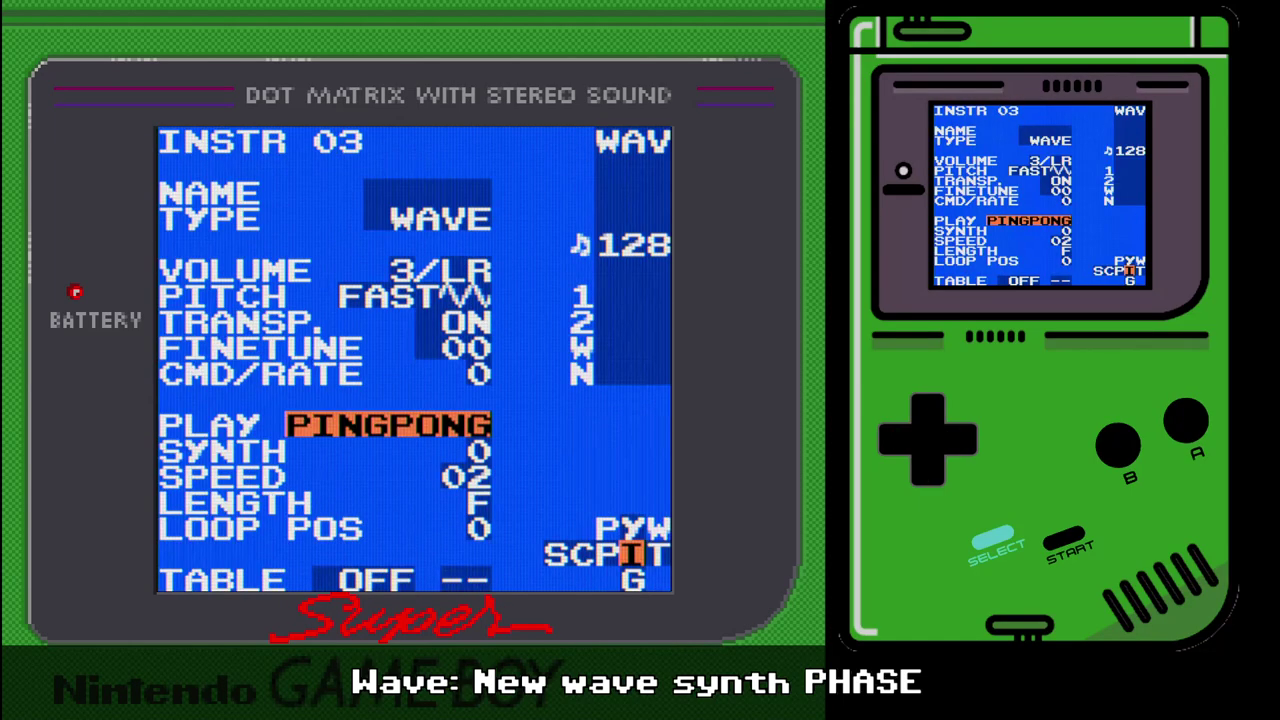
key(shift+Up)
key(Up)
key(Up)
key(Up)
key(Up)
key(Up)
key(Up)
key(Up)
key(x)
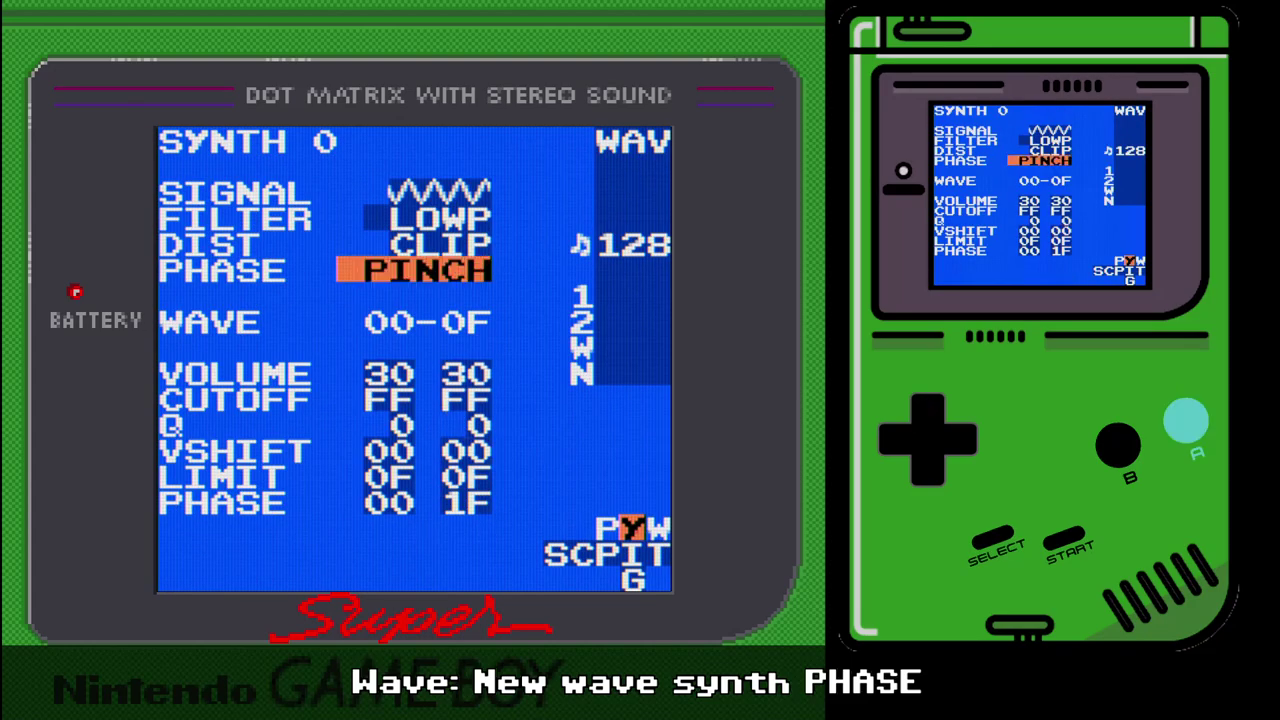
key(Right)
key(shift+Down)
key(shift+Left)
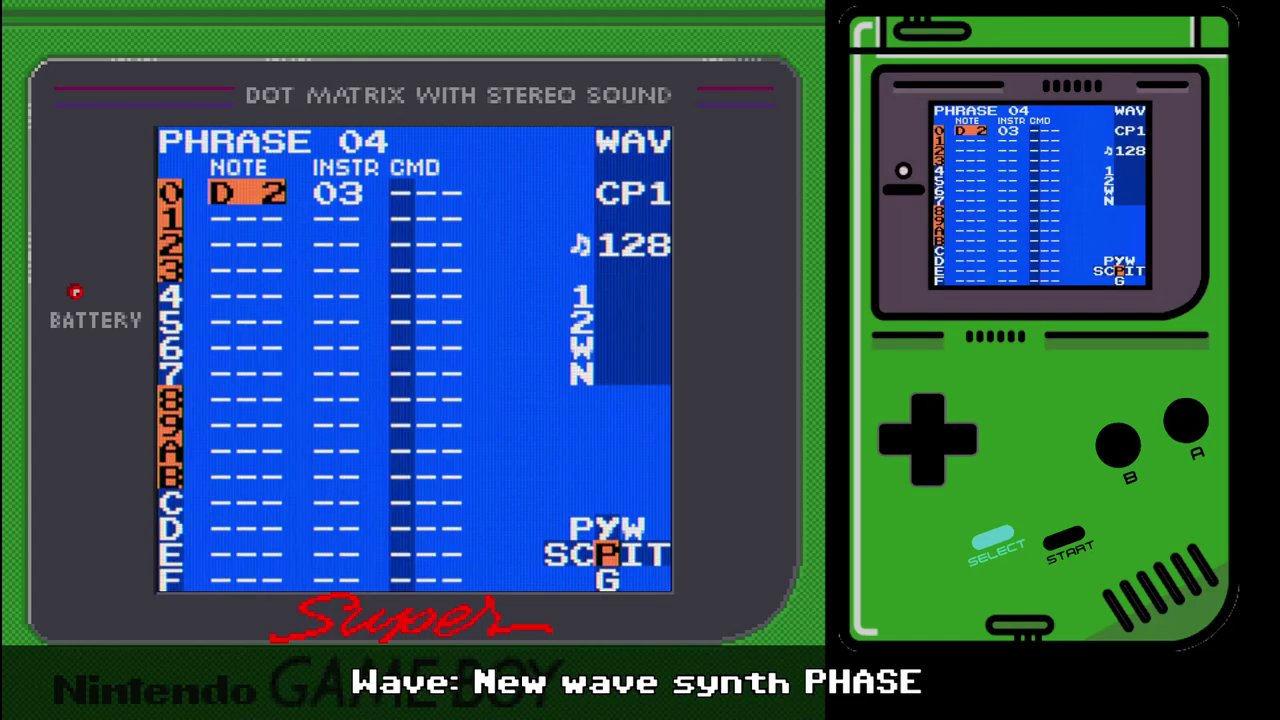
key(x)
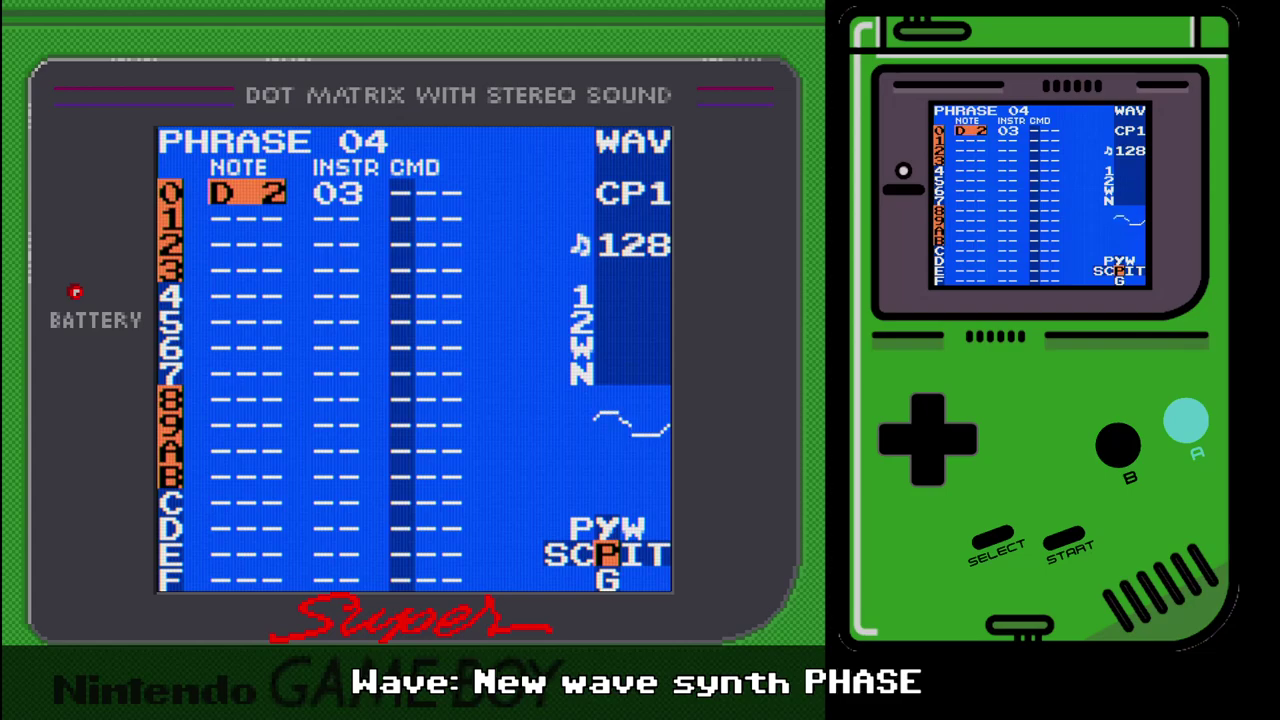
- Set the PHASE type of synth 0 to RESYNC and audition the phrase 04 note
key(shift+Up)
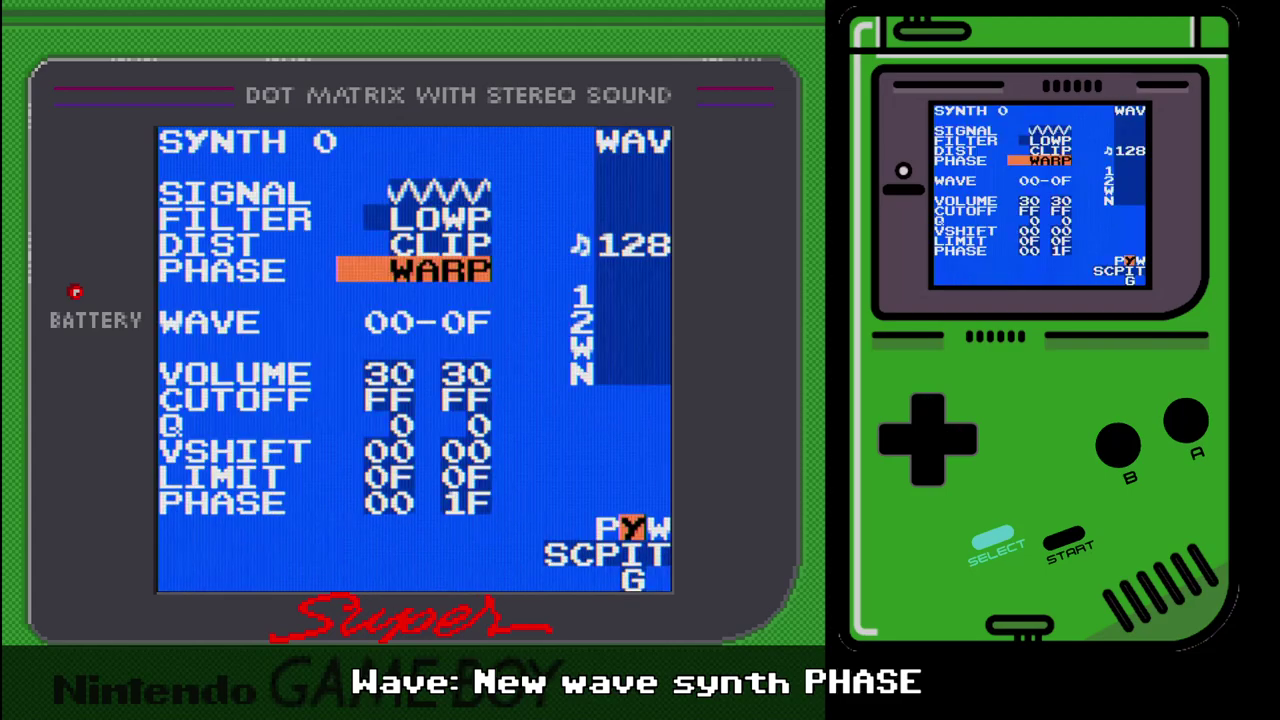
key(Right)
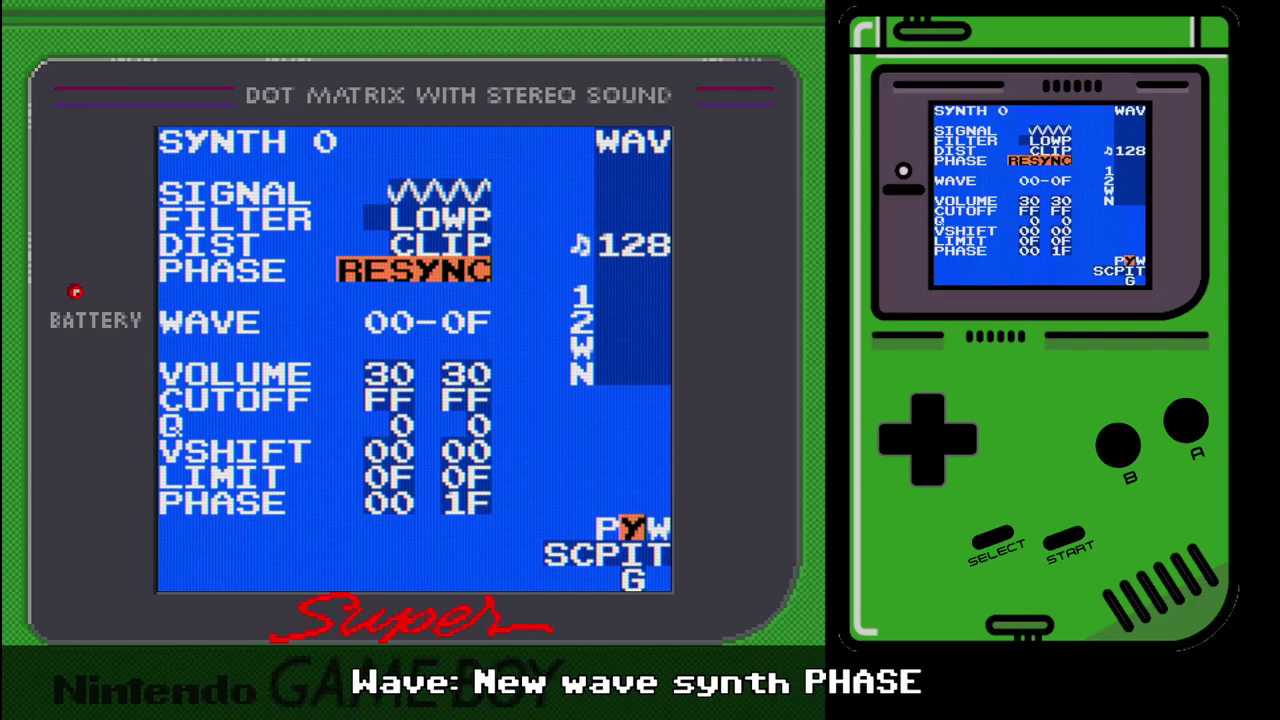
key(shift+Down)
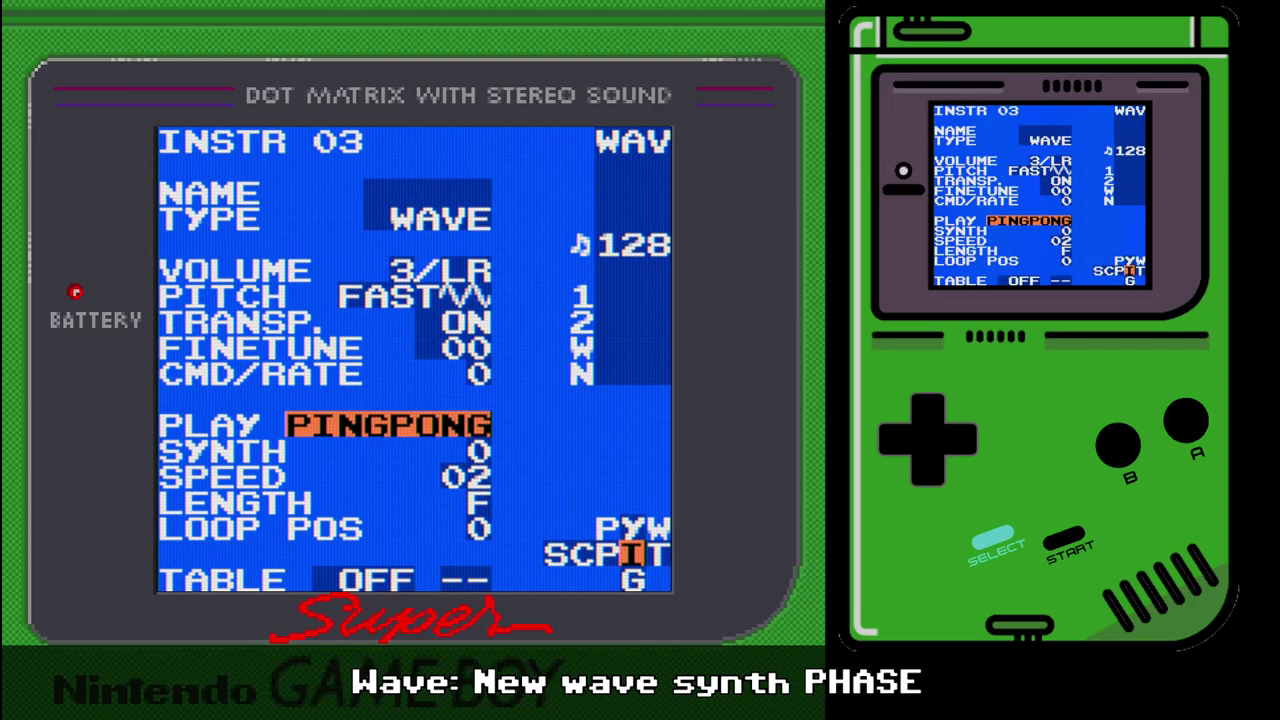
key(shift+Up)
key(shift+Down)
key(shift+Left)
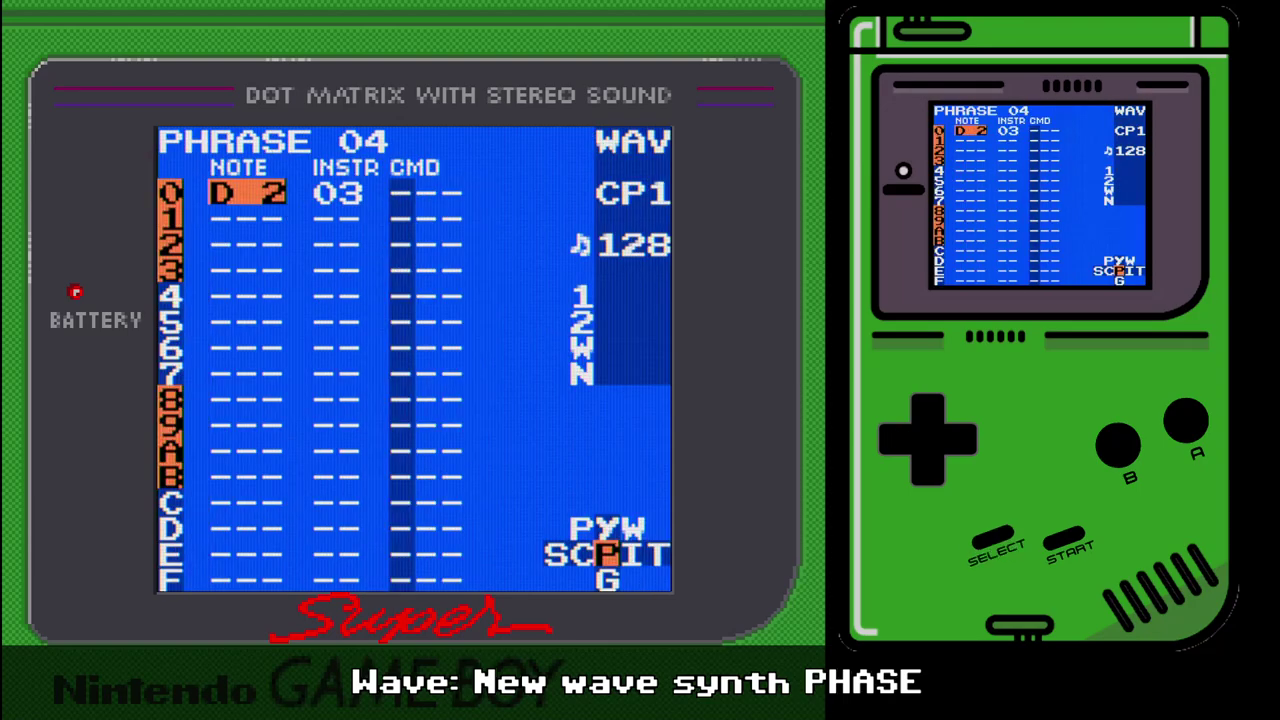
key(s)
key(shift+Right)
- Set the PHASE type of synth 0 to RESYN2 and audition the phrase 04 note
key(shift+Up)
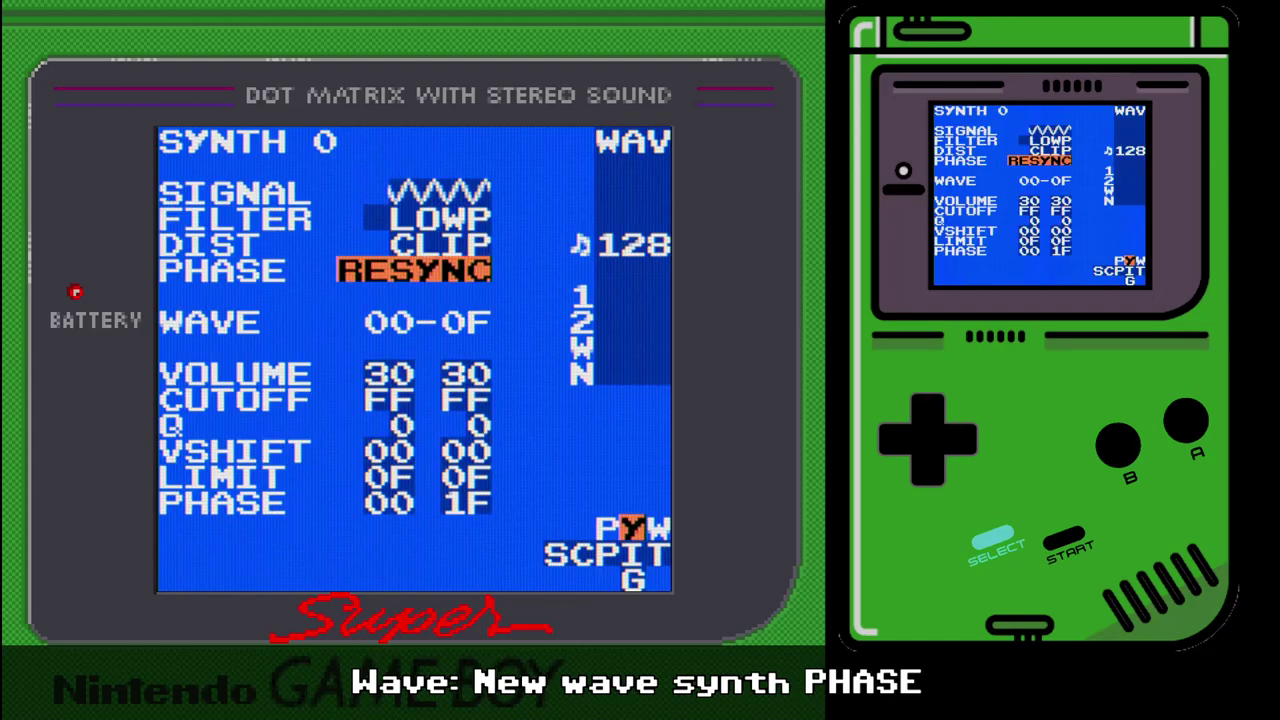
key(s+Right)
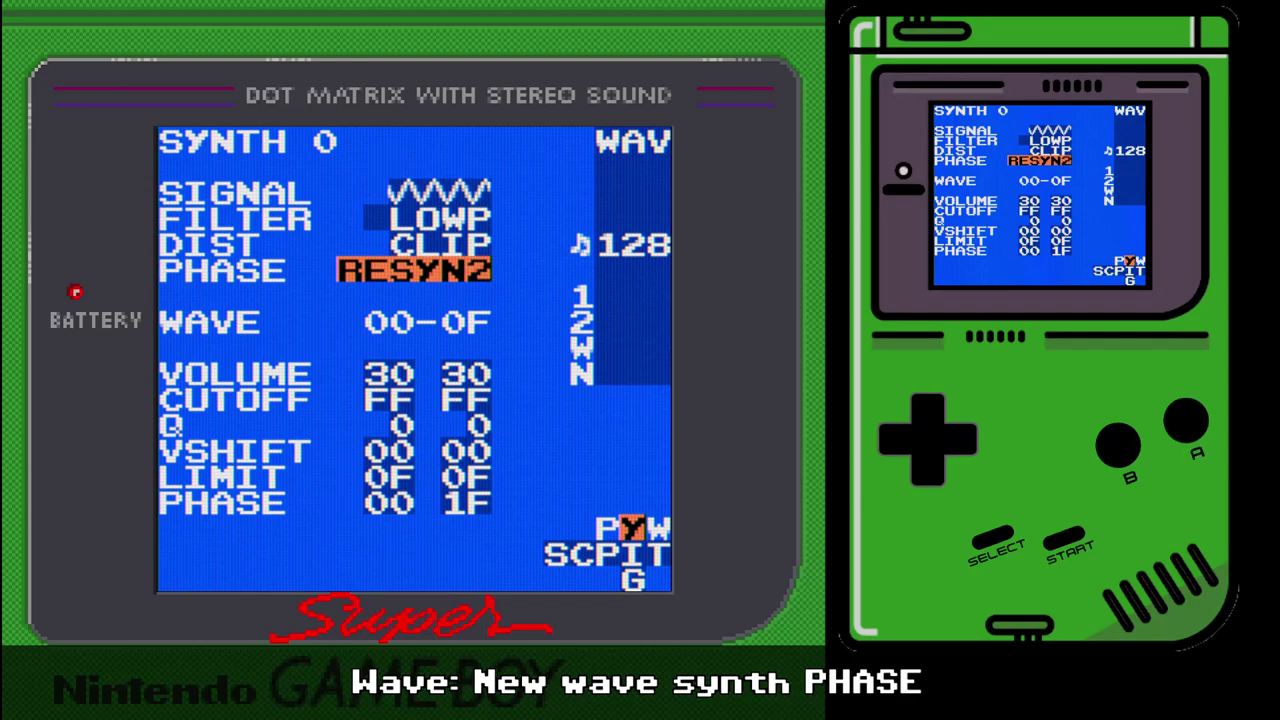
key(shift+Down)
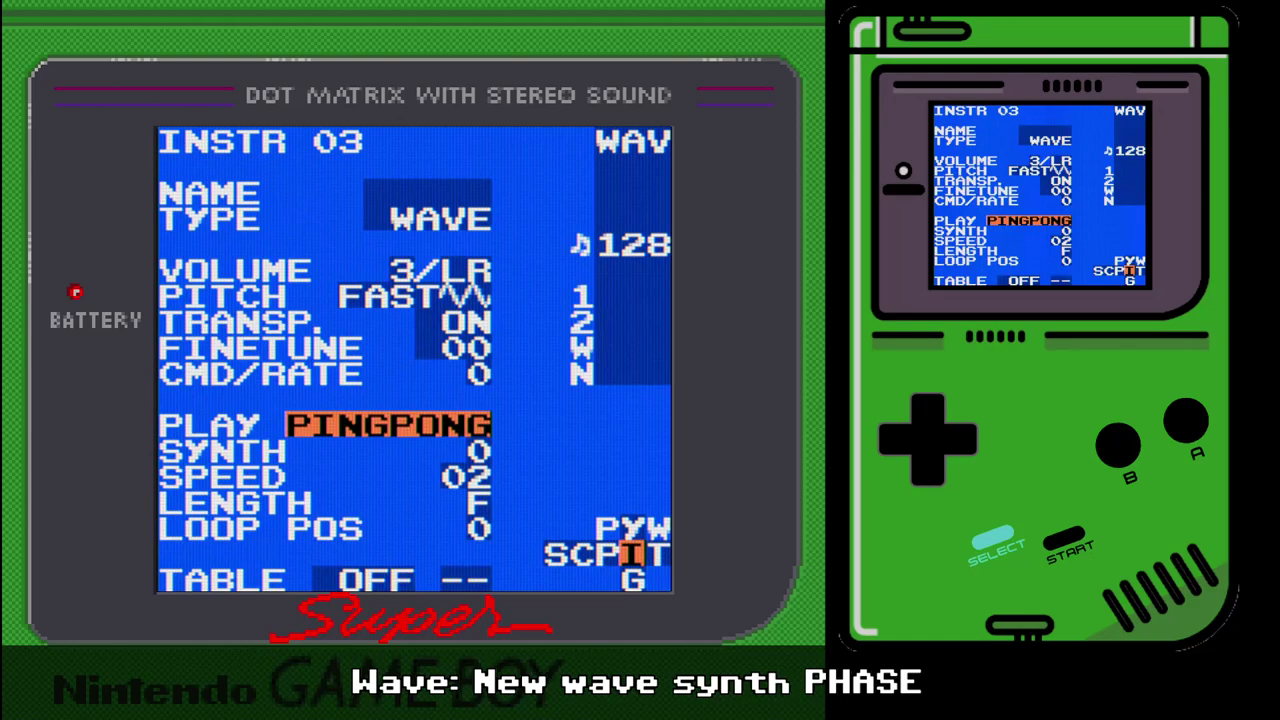
key(shift+Left)
key(s)
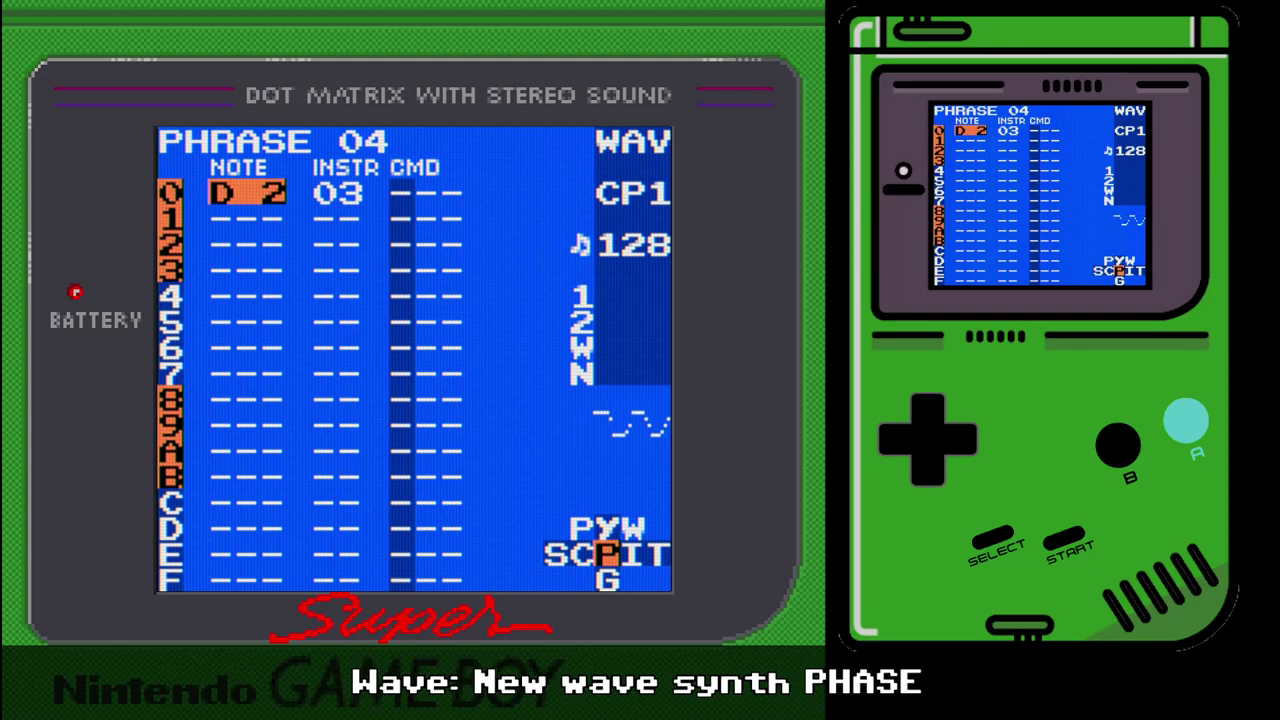
- Step through the waves of synth 0 from wave 00 to examine how RESYN2 reshapes the triangle signal, and return to the synth settings
key(shift+Right)
key(shift+Up)
key(shift+Right)
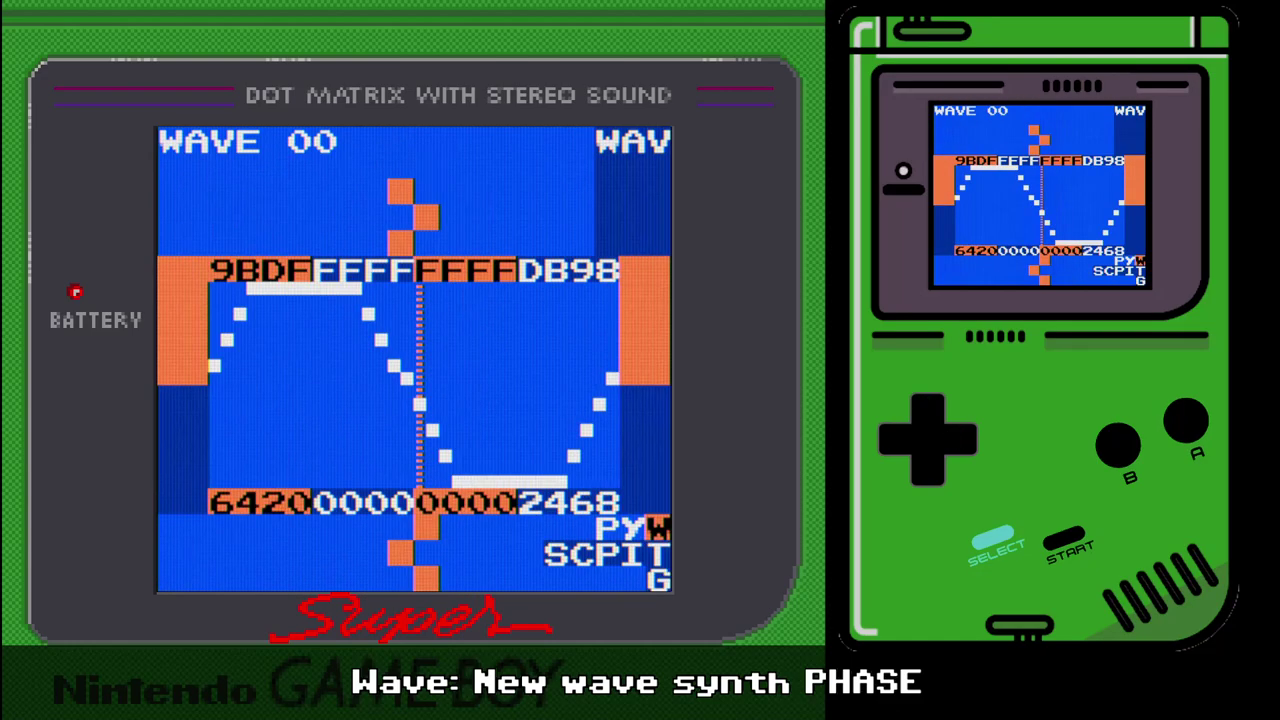
key(a+Right)
key(a+Right)
key(a+Right)
key(a+Right)
key(a+Left)
key(a+Left)
key(Left)
key(Right)
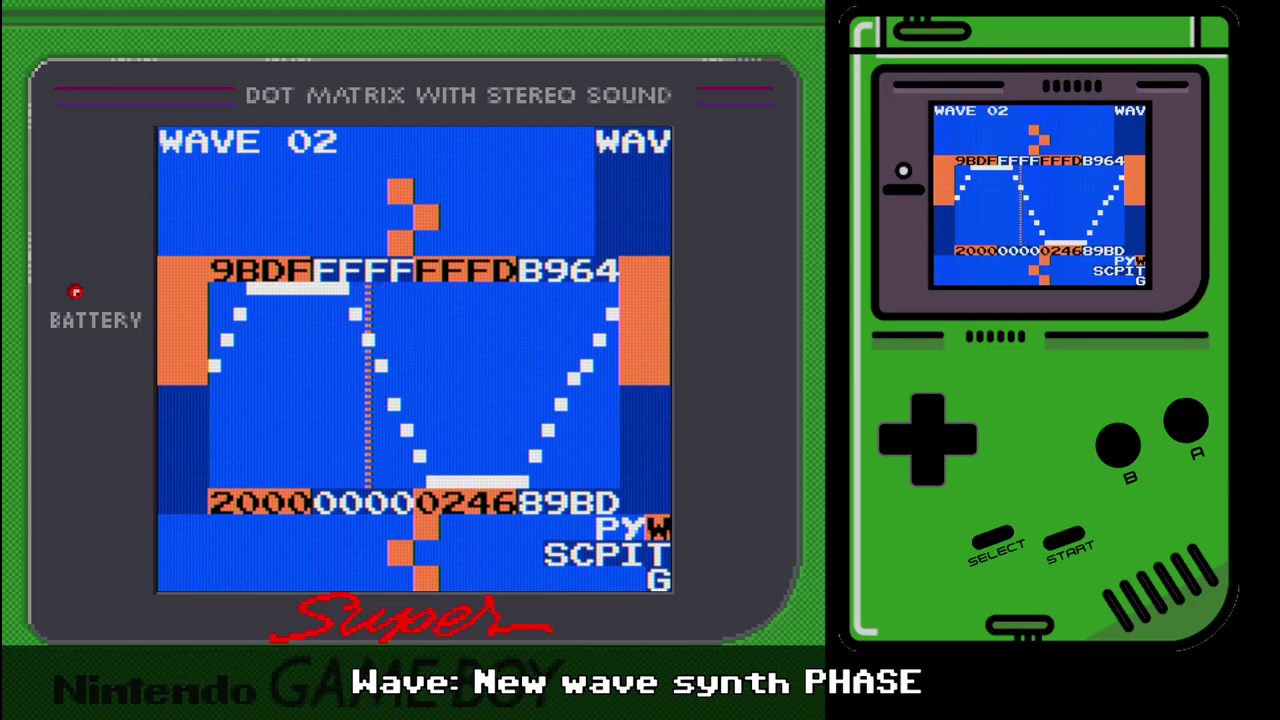
key(Left)
key(a+Right)
key(a+Right)
key(a+Right)
key(a+Right)
key(a+Right)
key(a+Right)
key(a+Right)
key(a+Right)
key(a+Right)
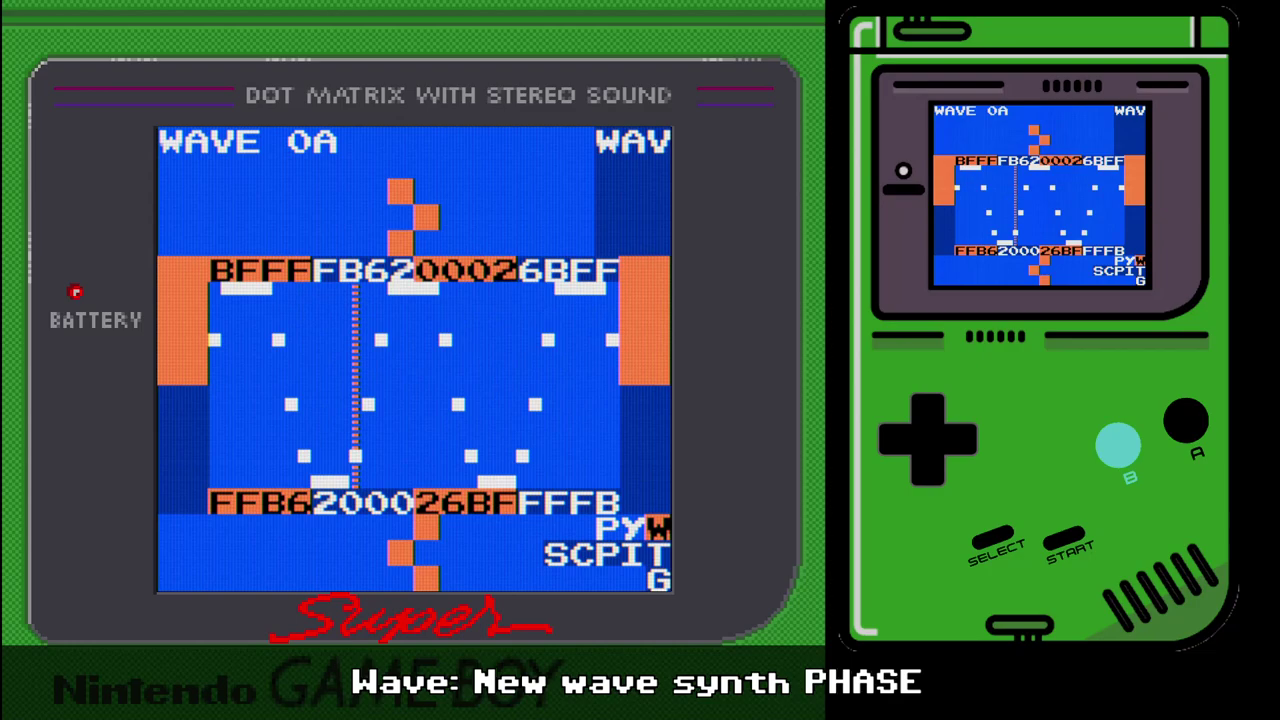
key(a+Right)
key(a+Right)
key(a+Right)
key(a+Right)
key(a+Right)
key(a+Left)
key(a+Left)
key(a+Left)
key(a+Left)
key(a+Left)
key(a+Left)
key(a+Left)
key(shift+Left)
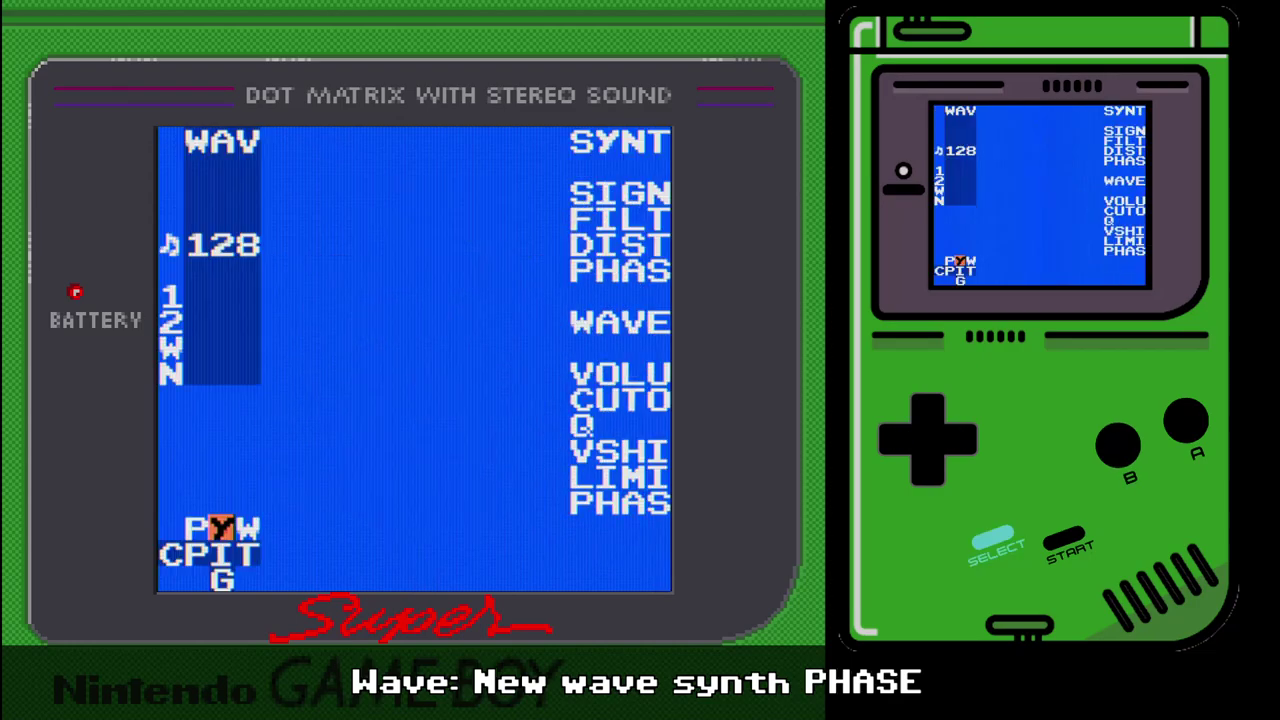
- Switch the PHASE type of synth 0 to RESYNC and step through its waves to compare their shapes and edges
key(s+Left)
key(shift+Right)
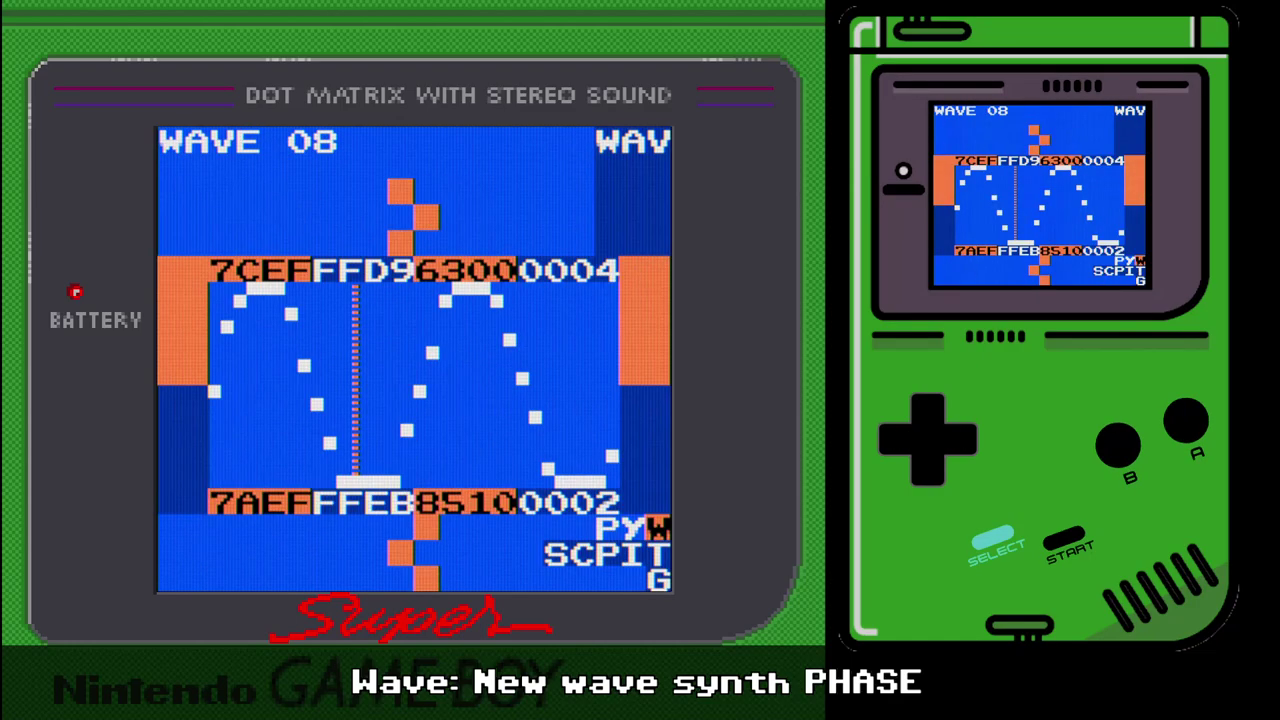
key(b+Right)
key(b+Left)
key(b+Left)
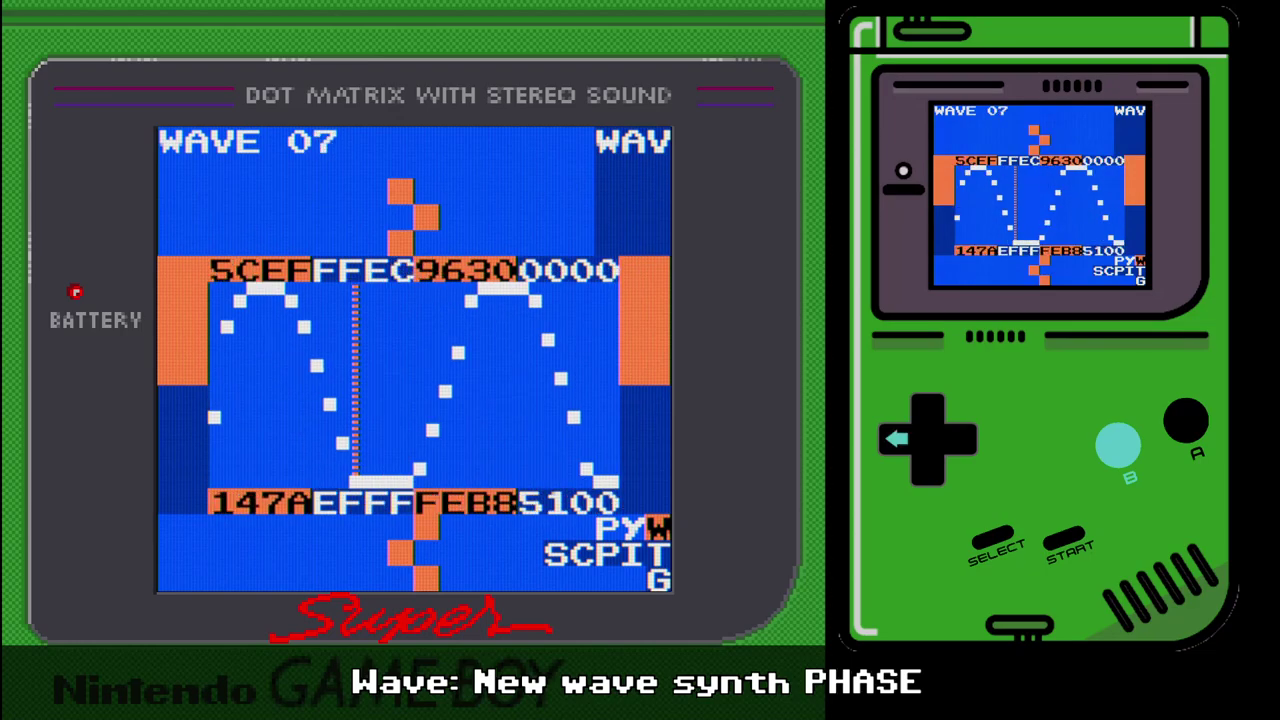
key(b+Left)
key(b+Left)
key(b+Left)
key(b+Left)
key(b+Left)
key(b+Right)
key(b+Right)
key(b+Right)
key(b+Right)
key(b+Right)
key(b+Right)
key(b+Right)
key(b+Right)
key(b+Right)
key(b+Right)
key(b+Right)
key(b+Left)
key(b+Left)
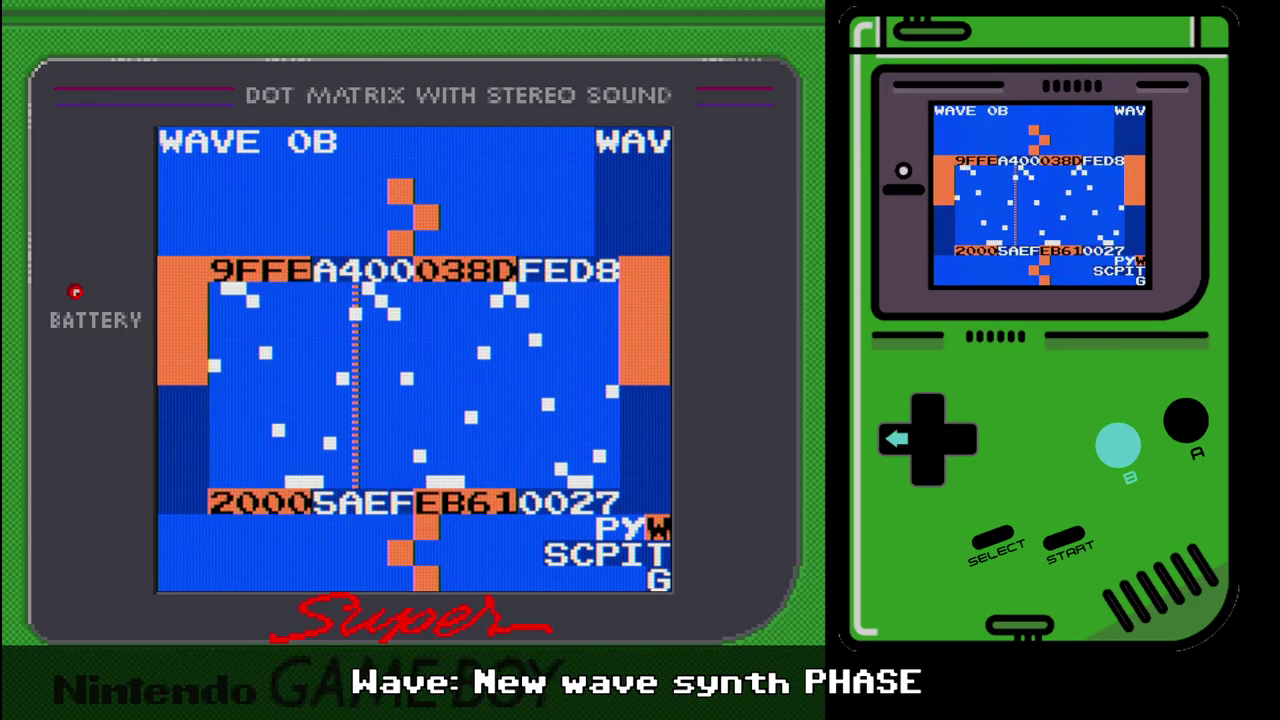
key(b+Left)
key(b+Left)
key(b+Right)
key(b+Right)
key(b+Right)
key(b+Right)
key(b+Left)
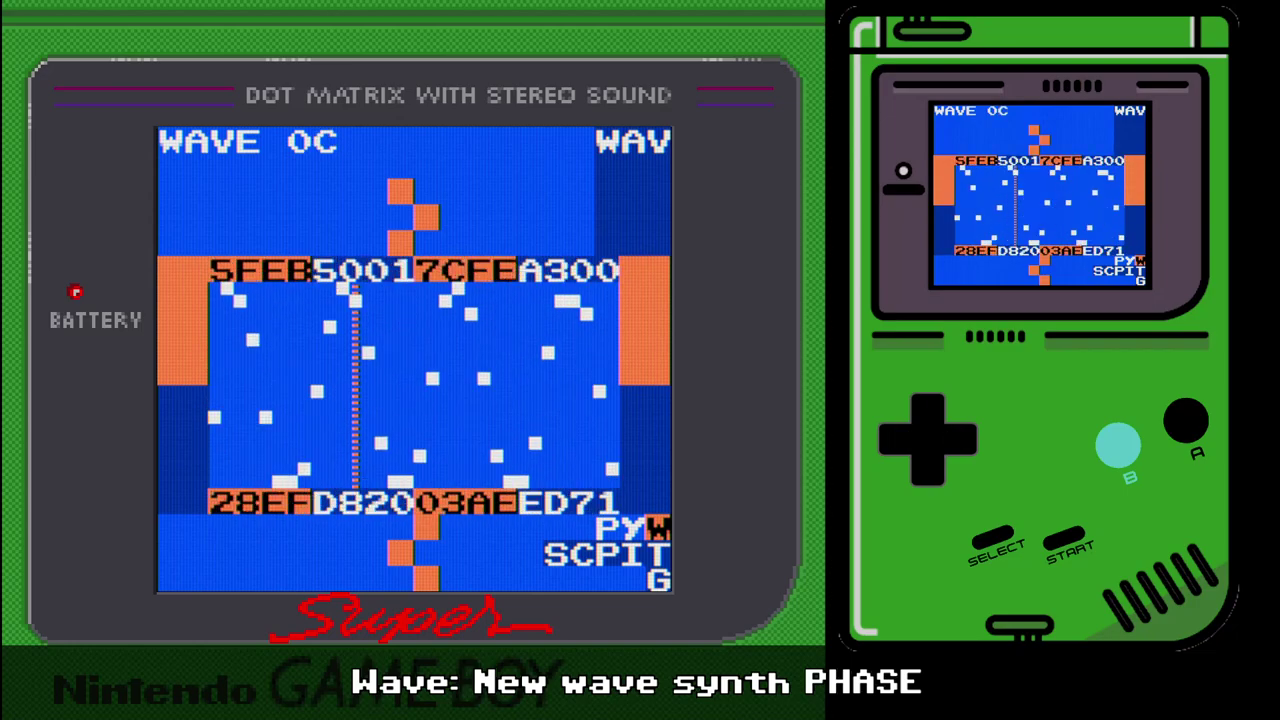
key(Left)
key(Right)
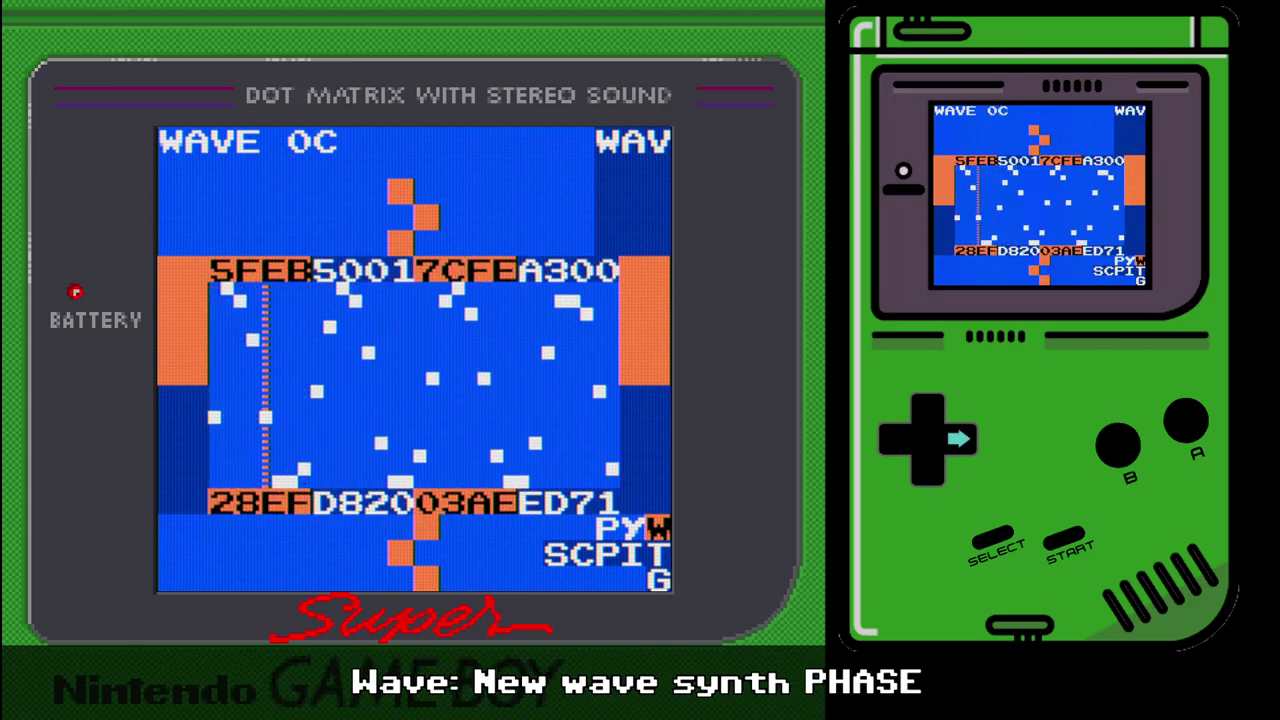
- Switch synth 0 back to RESYN2, compare the waves around 0D, and return to phrase 04
key(select+Left)
key(a)
key(select+Right)
key(b+Left)
key(b+Left)
key(b+Left)
key(b+Right)
key(b+Right)
key(b+Right)
key(b+Right)
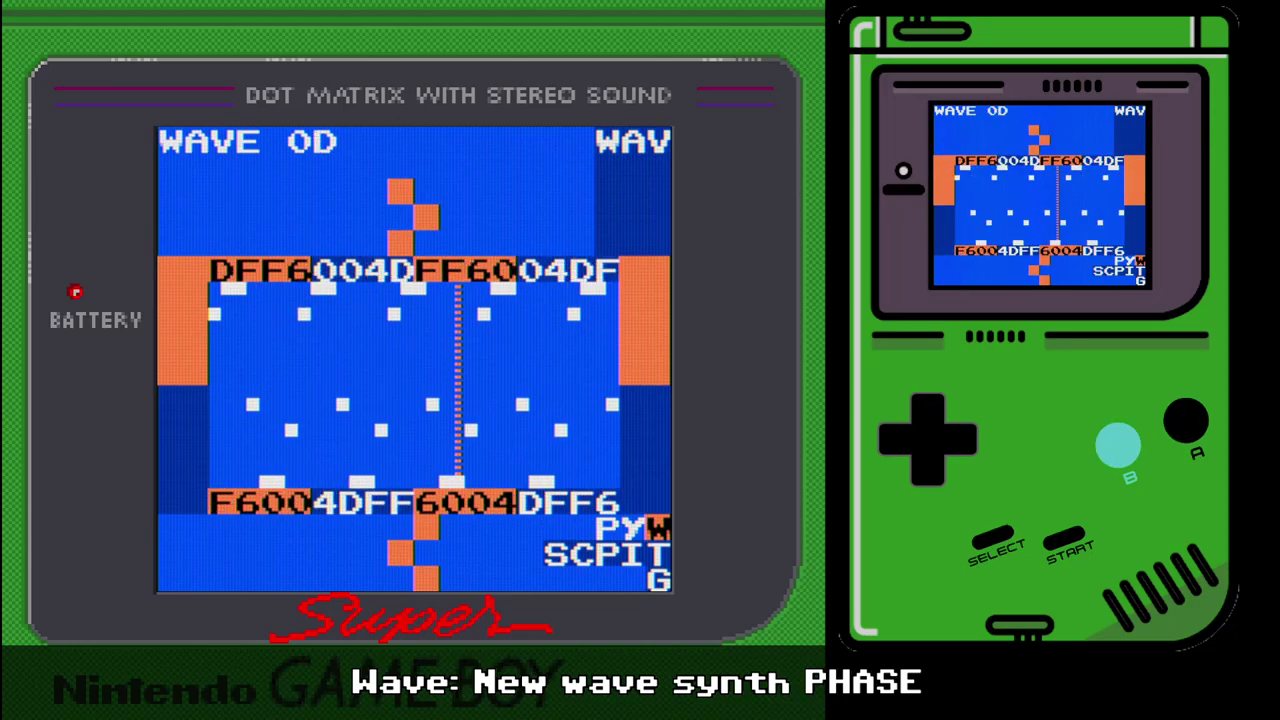
key(Left)
key(Left)
key(Left)
key(Right)
key(Right)
key(Right)
key(select+Left)
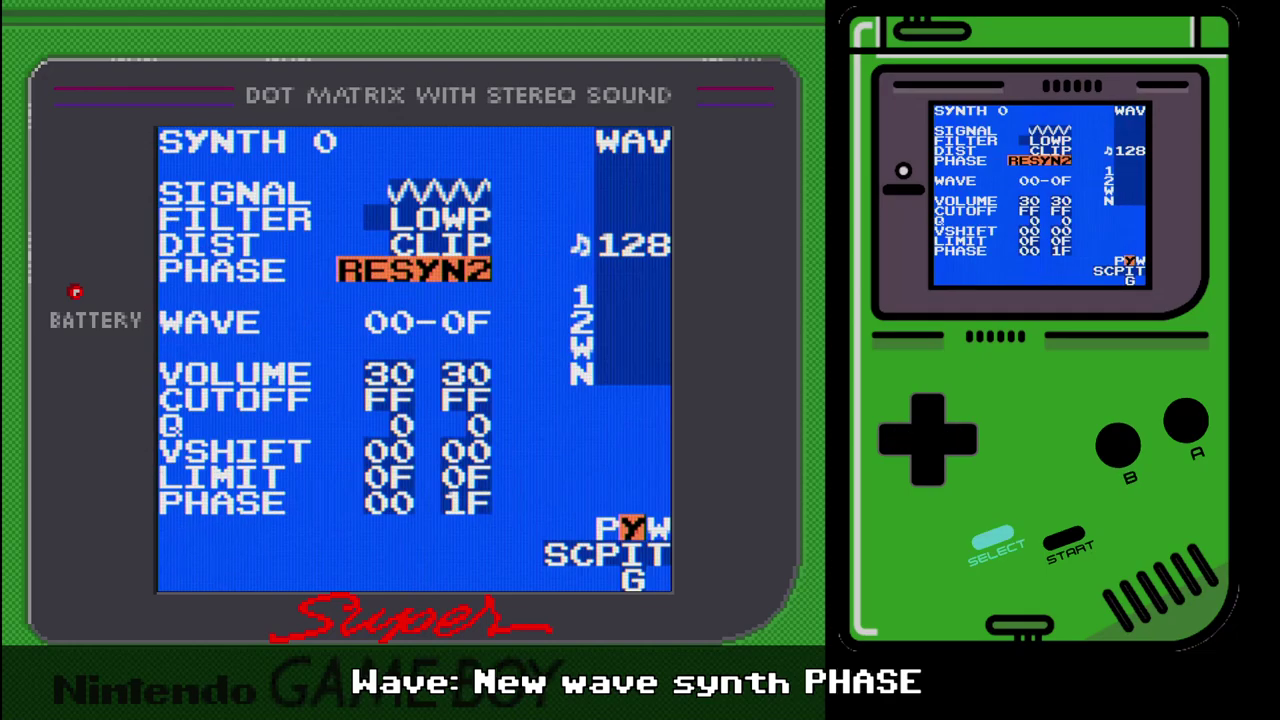
key(select+Left)
key(select+Down)
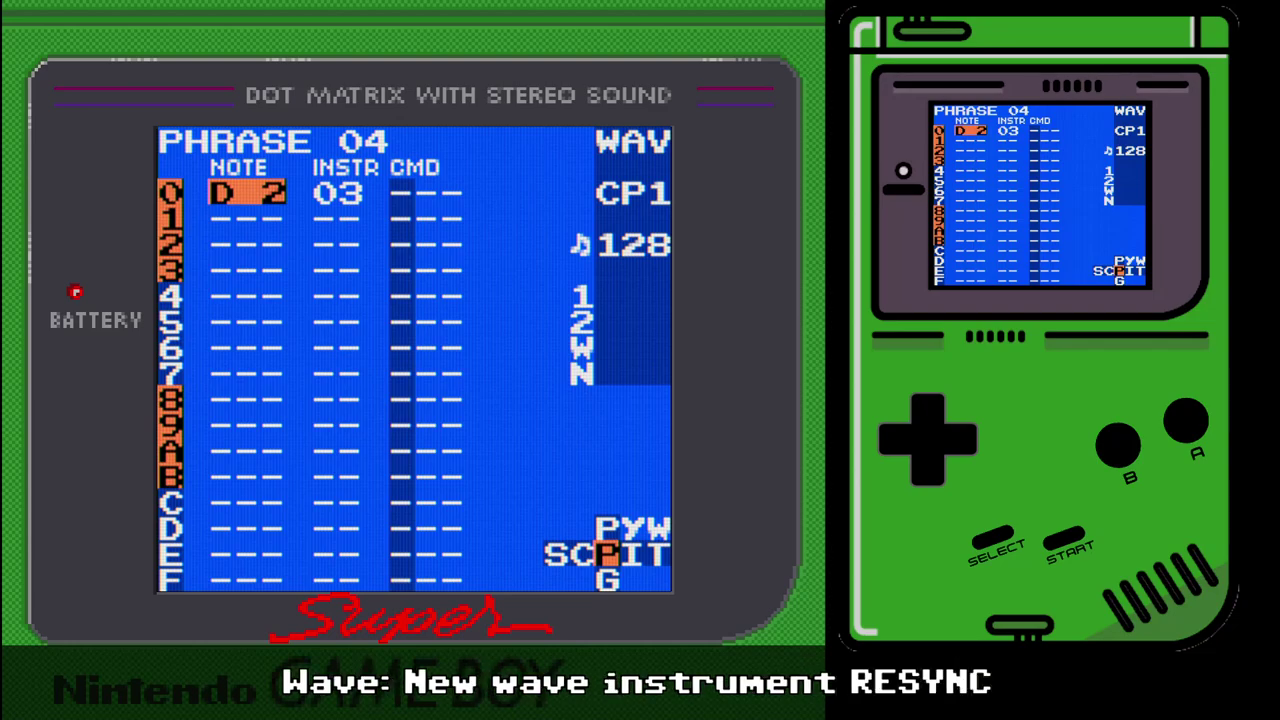
- Set the PHASE type of synth 0 back to PINCH
key(shift+Up)
key(shift+Right)
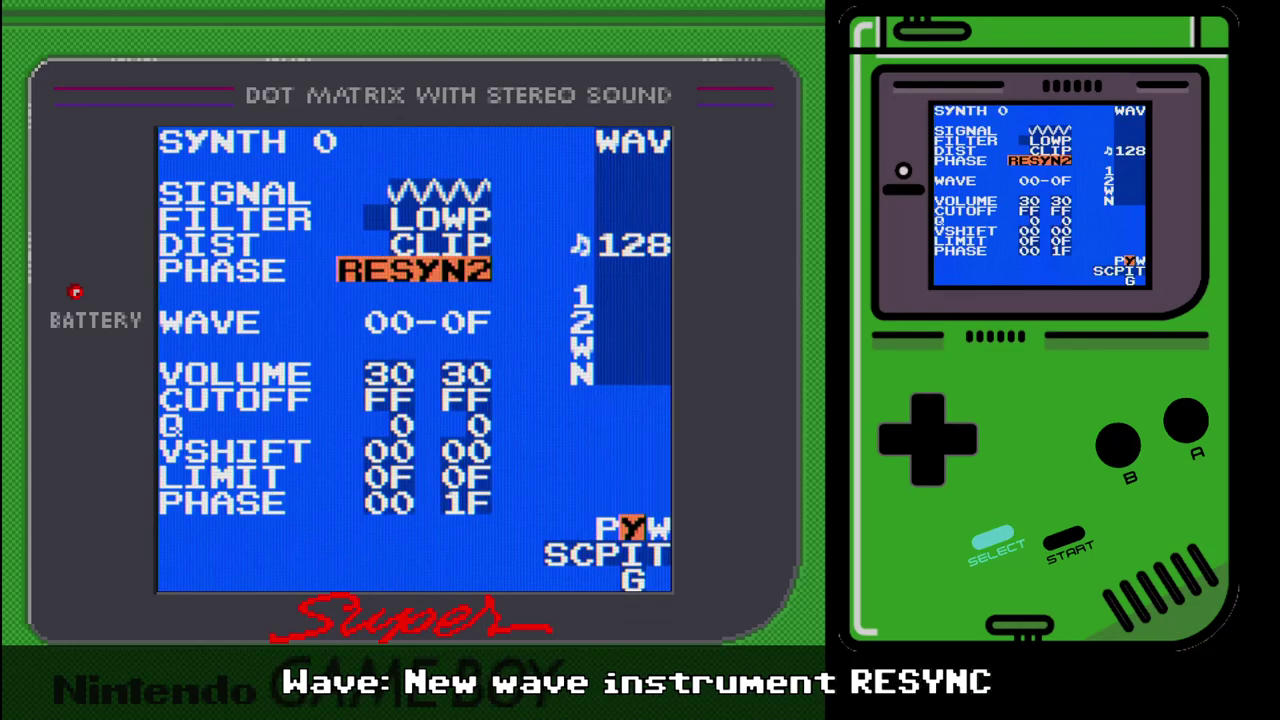
key(s+Left)
key(s+Left)
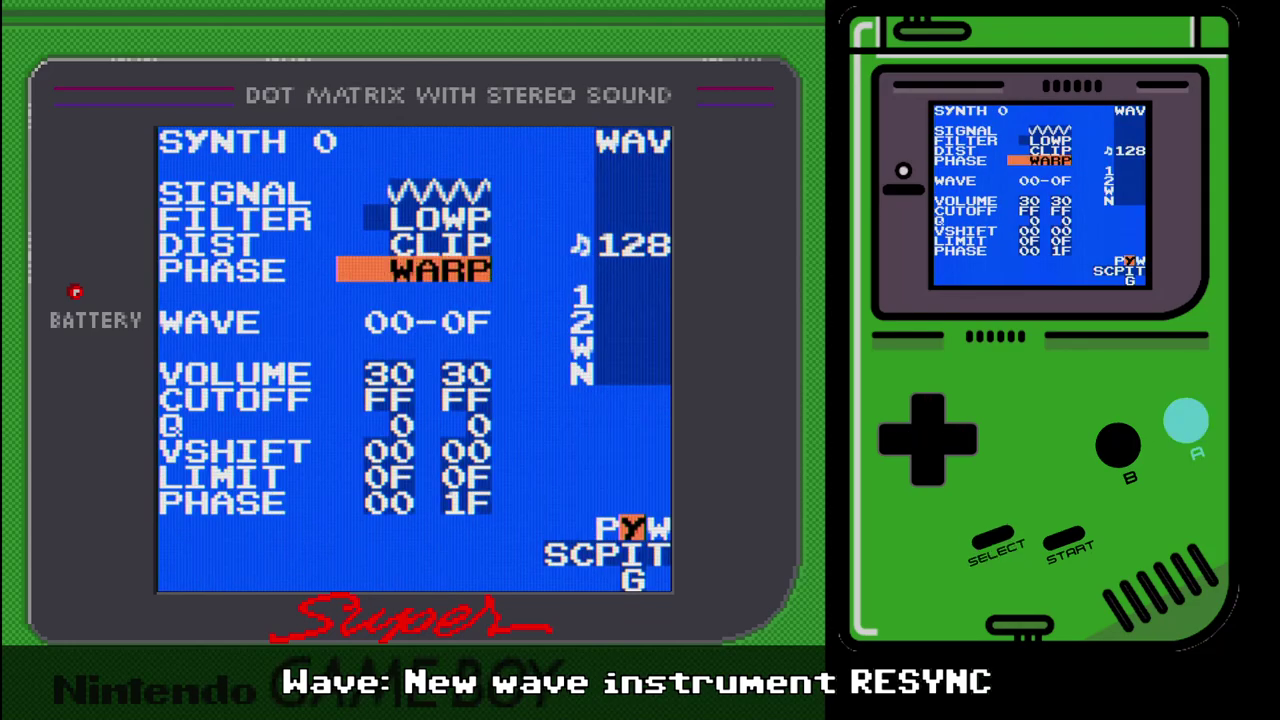
key(s+Left)
- Raise the project tempo to 168 and return to phrase 04
key(shift+Down)
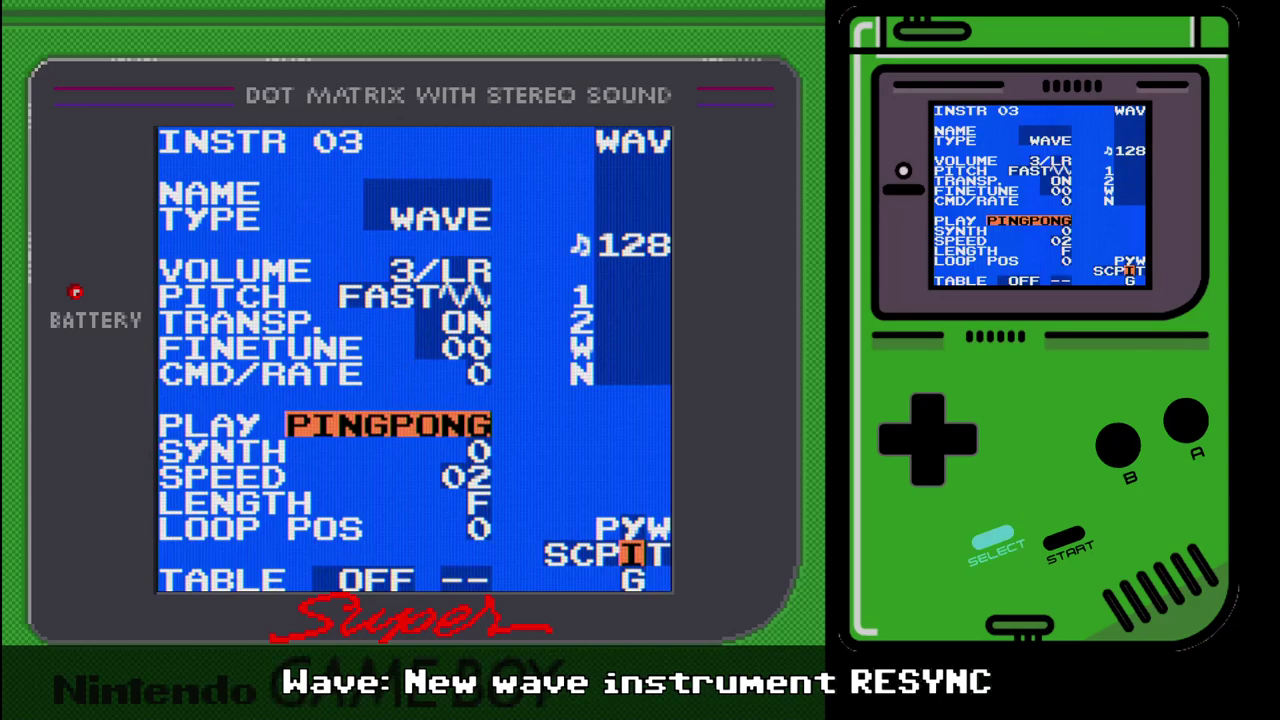
key(shift+Left)
key(shift+Left)
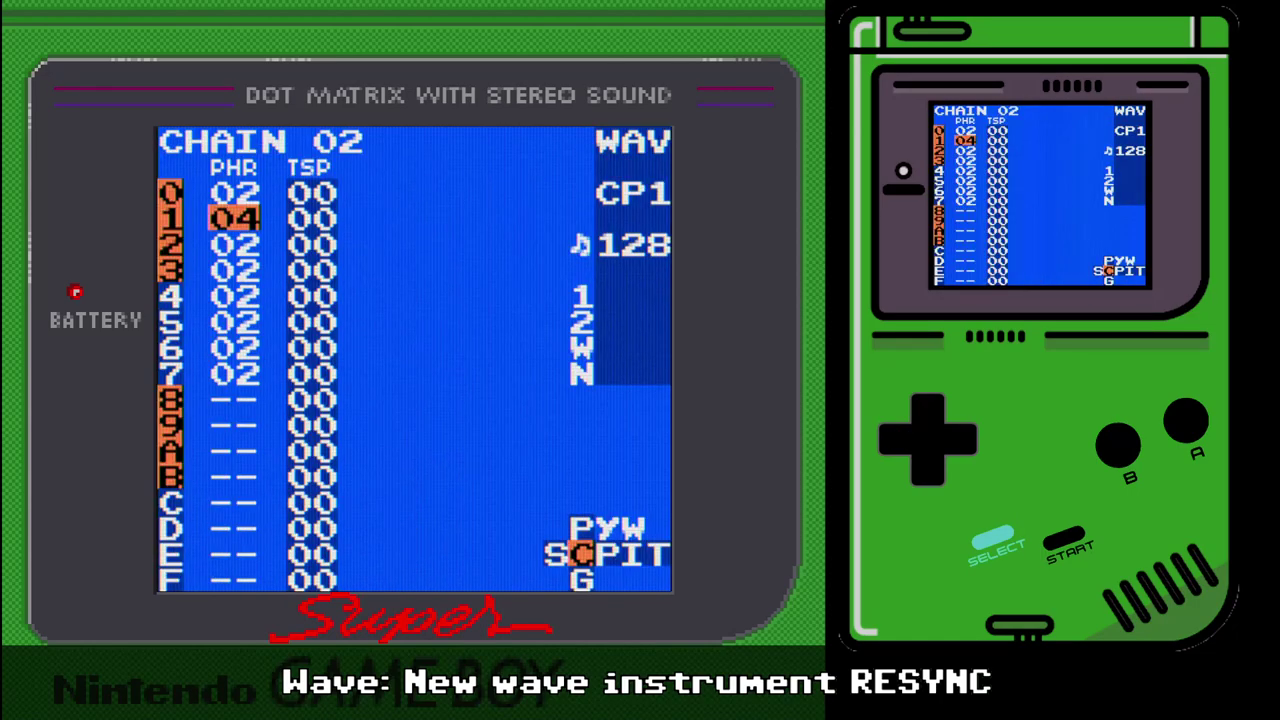
key(shift+Up)
key(Up)
key(Up)
key(Up)
key(Up)
key(s+Up)
key(s+Up)
key(s+Up)
key(s+Up)
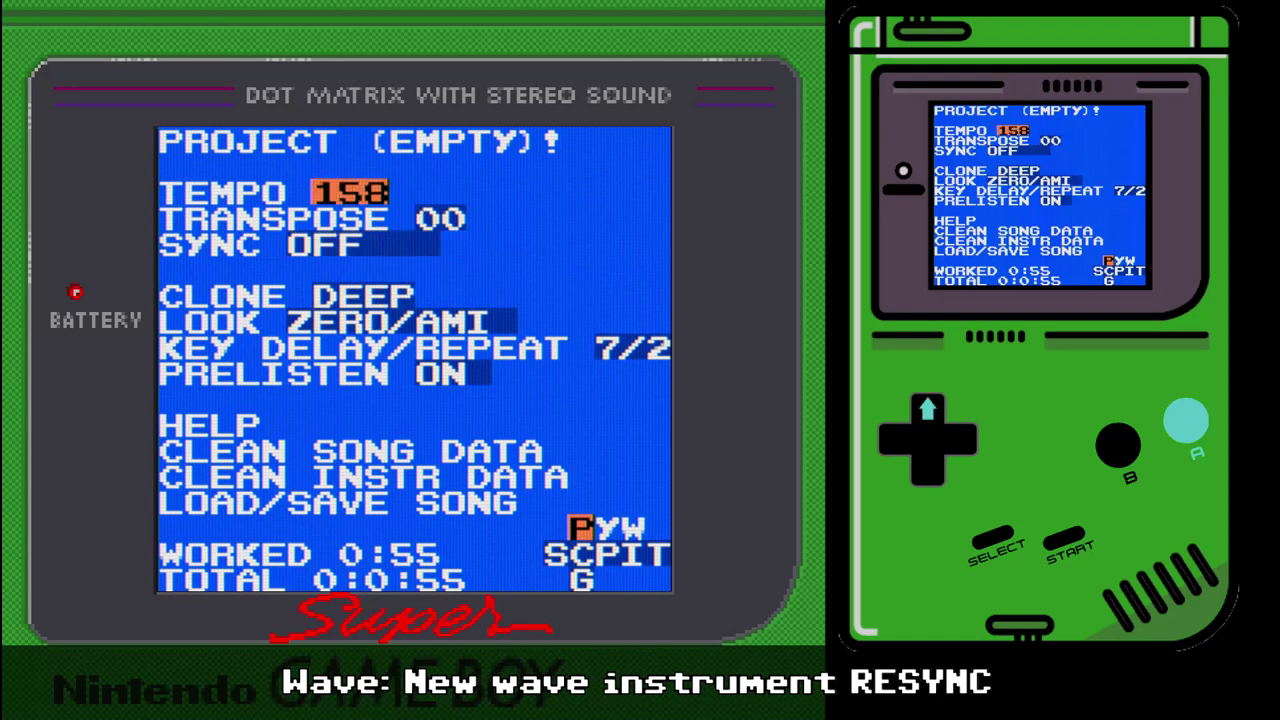
key(shift+Down)
key(shift+Right)
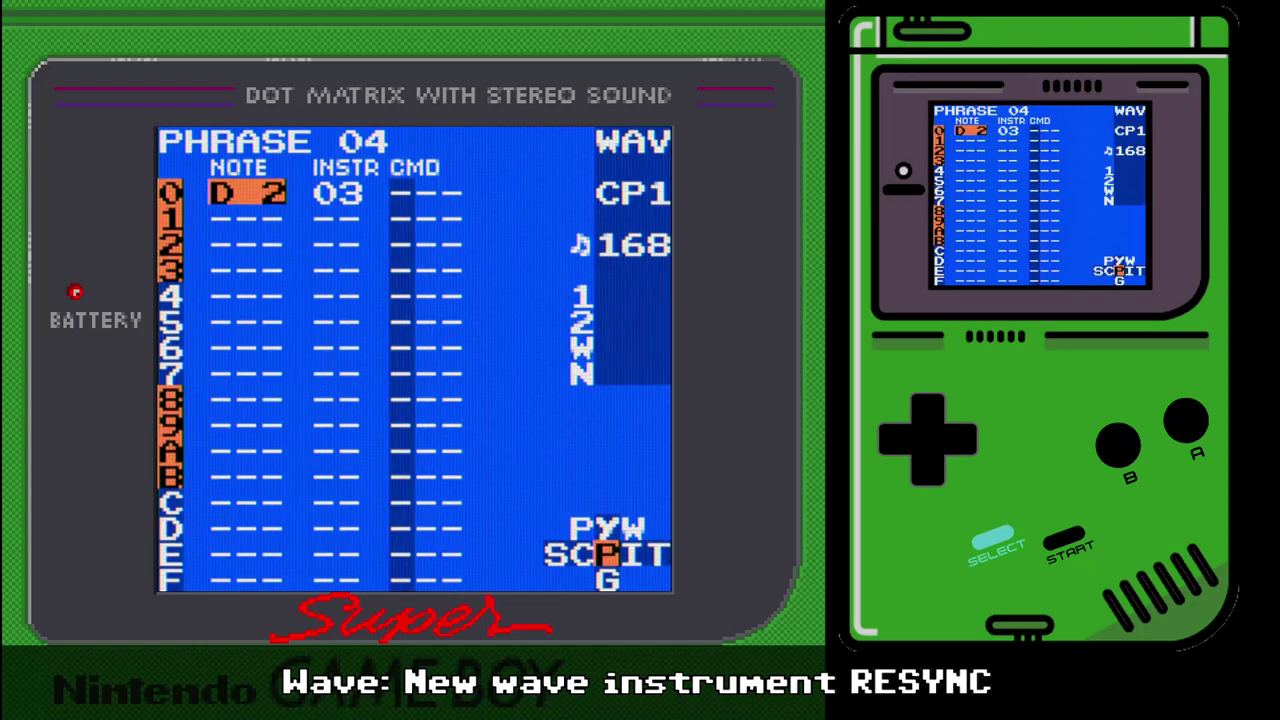
- Set the SPEED of wave instrument 03 to 01 and audition the D 2 note in phrase 04
key(shift+Right)
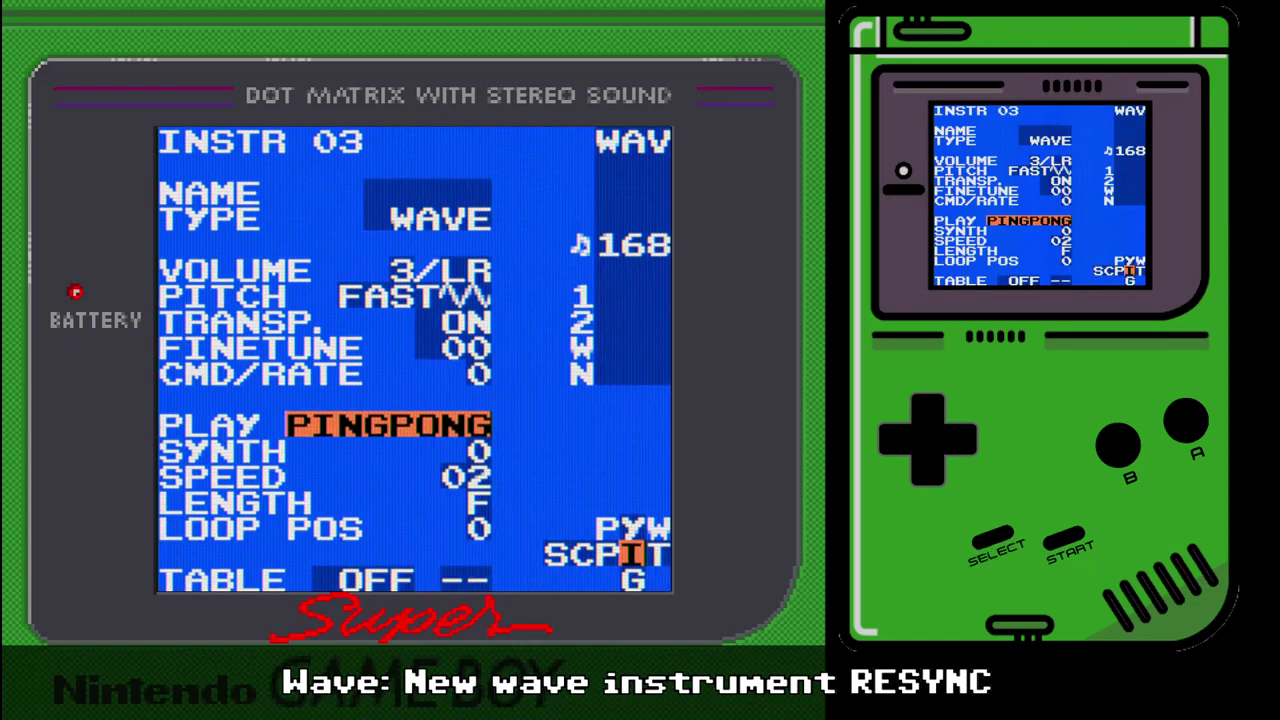
key(Down)
key(Down)
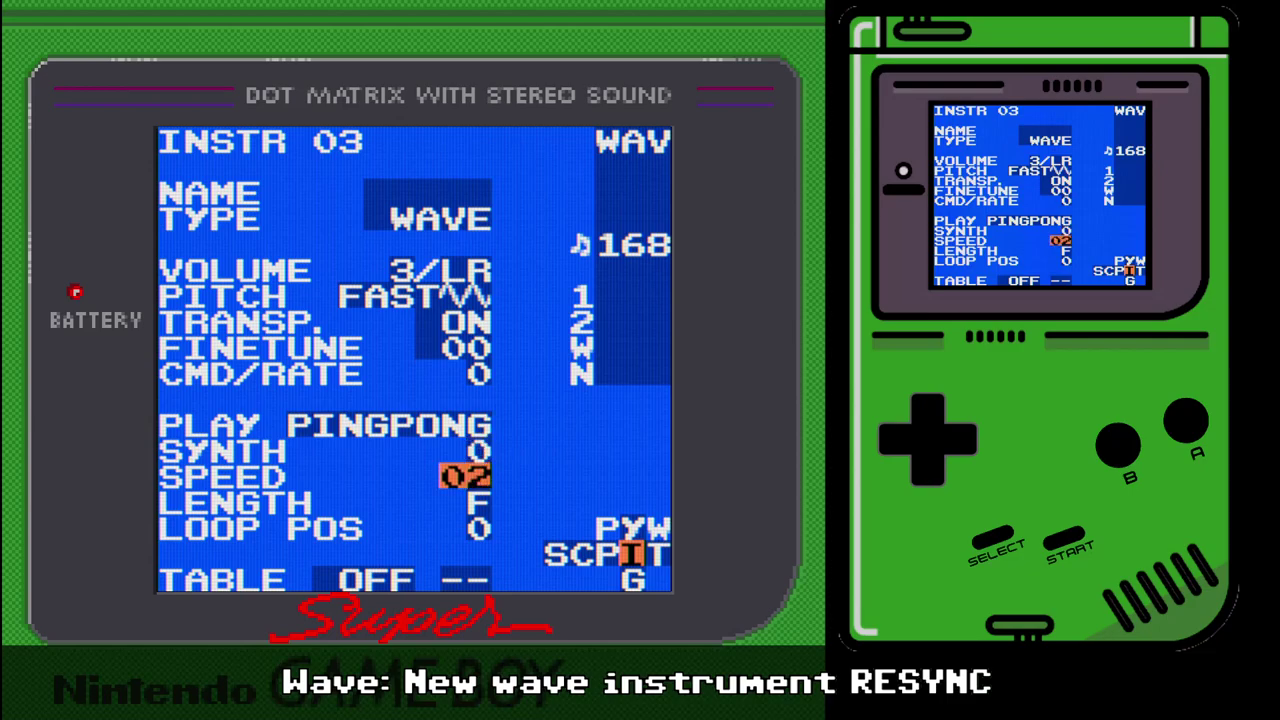
key(x+Left)
key(shift)
key(shift+Left)
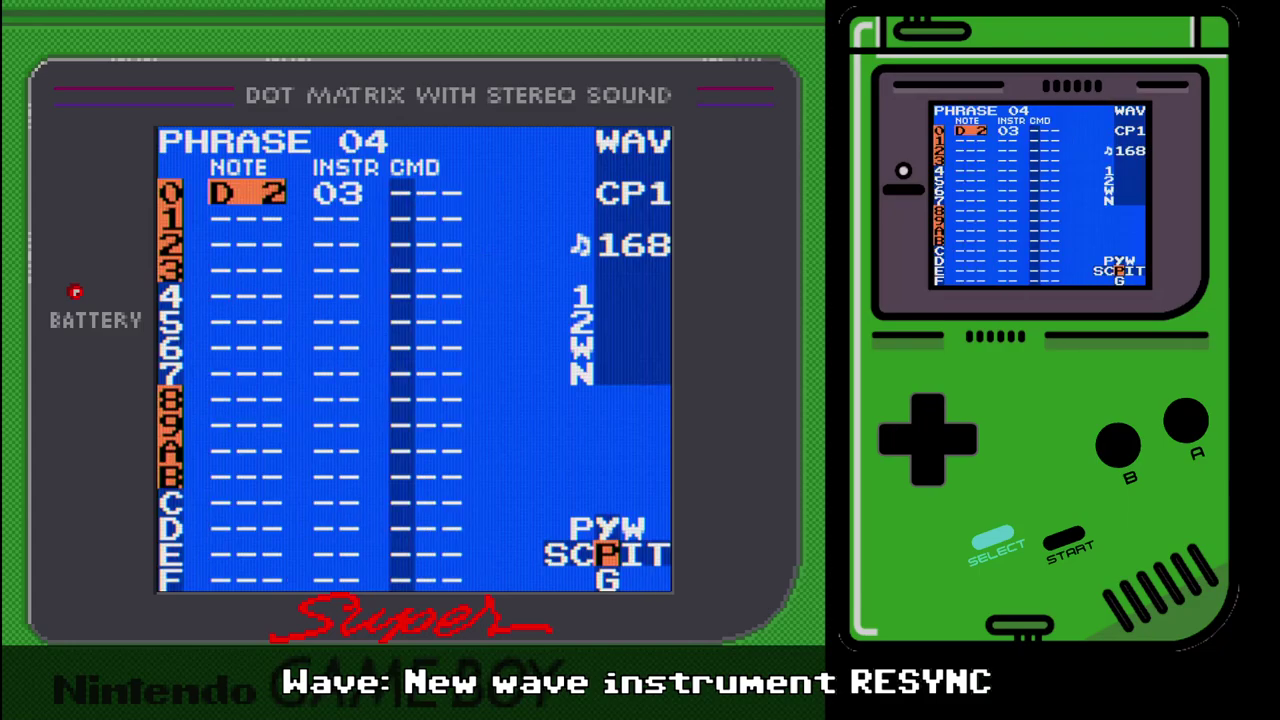
key(x)
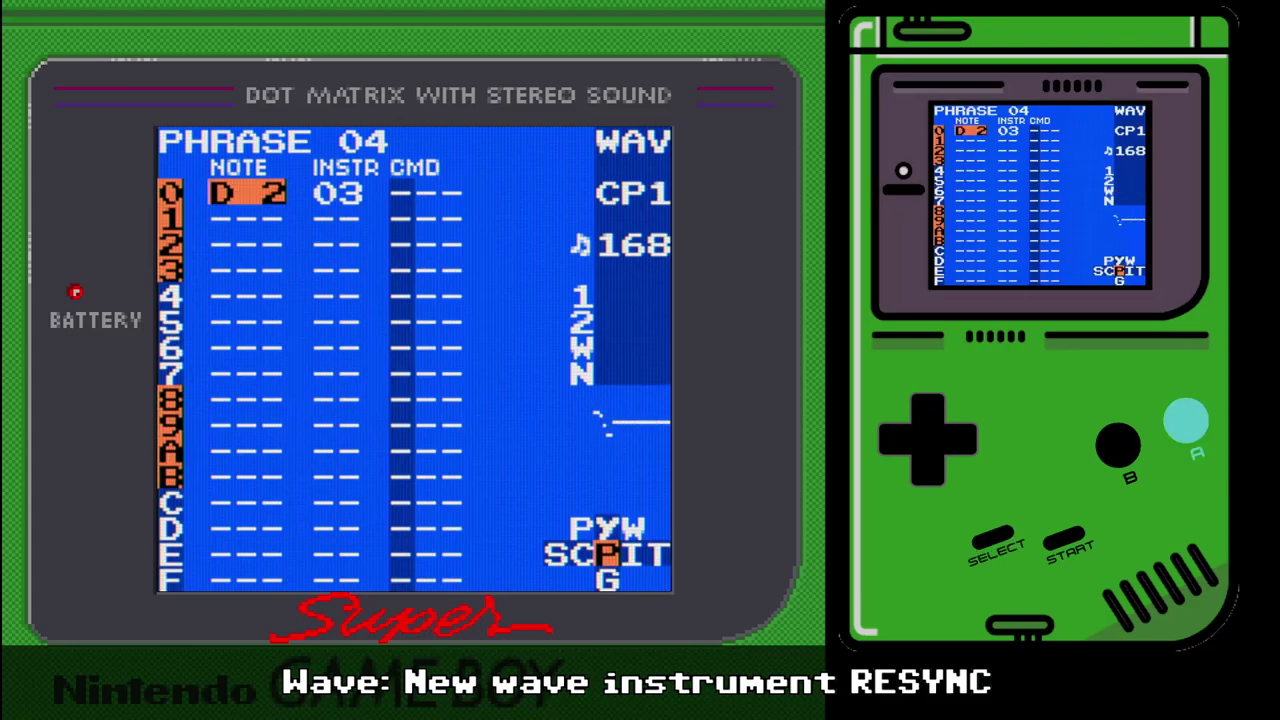
- Change the SIGNAL waveform of synth 0 and audition the first note of phrase 04 at D 3
key(Up)
key(shift+Right)
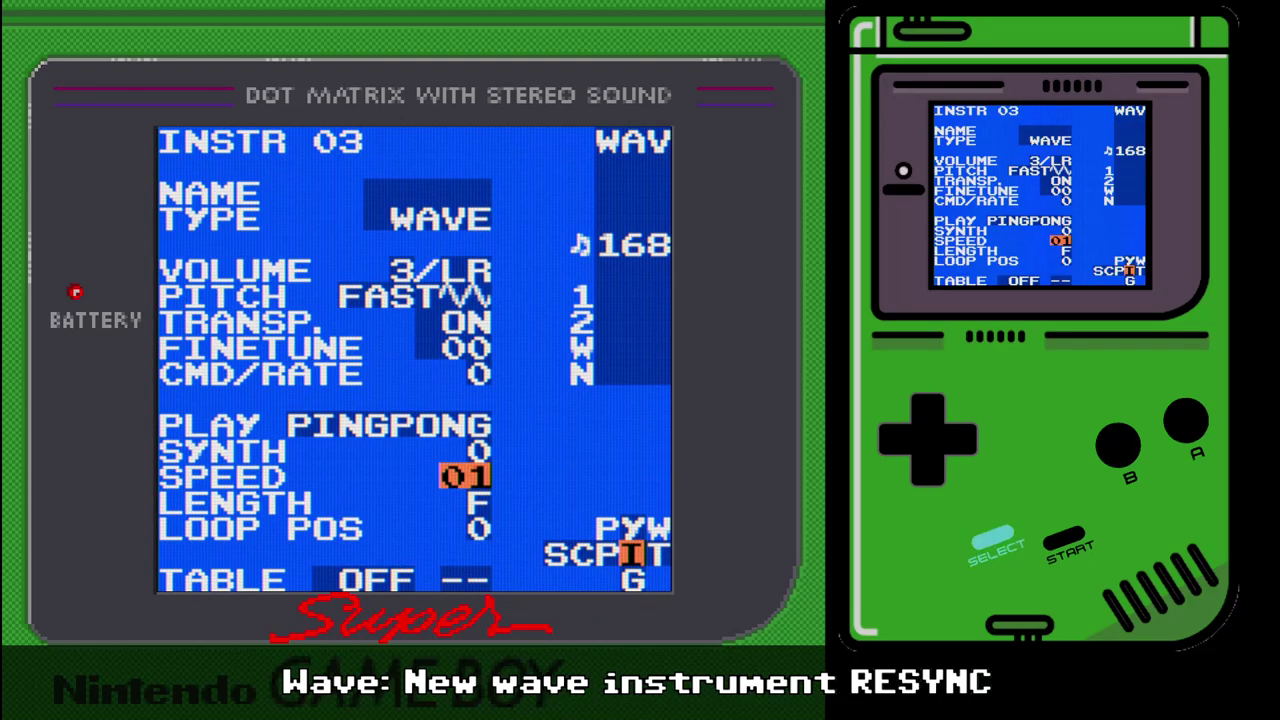
key(shift+Up)
key(Up)
key(Up)
key(Up)
key(x+Right)
key(shift+Down)
key(shift+Left)
key(x)
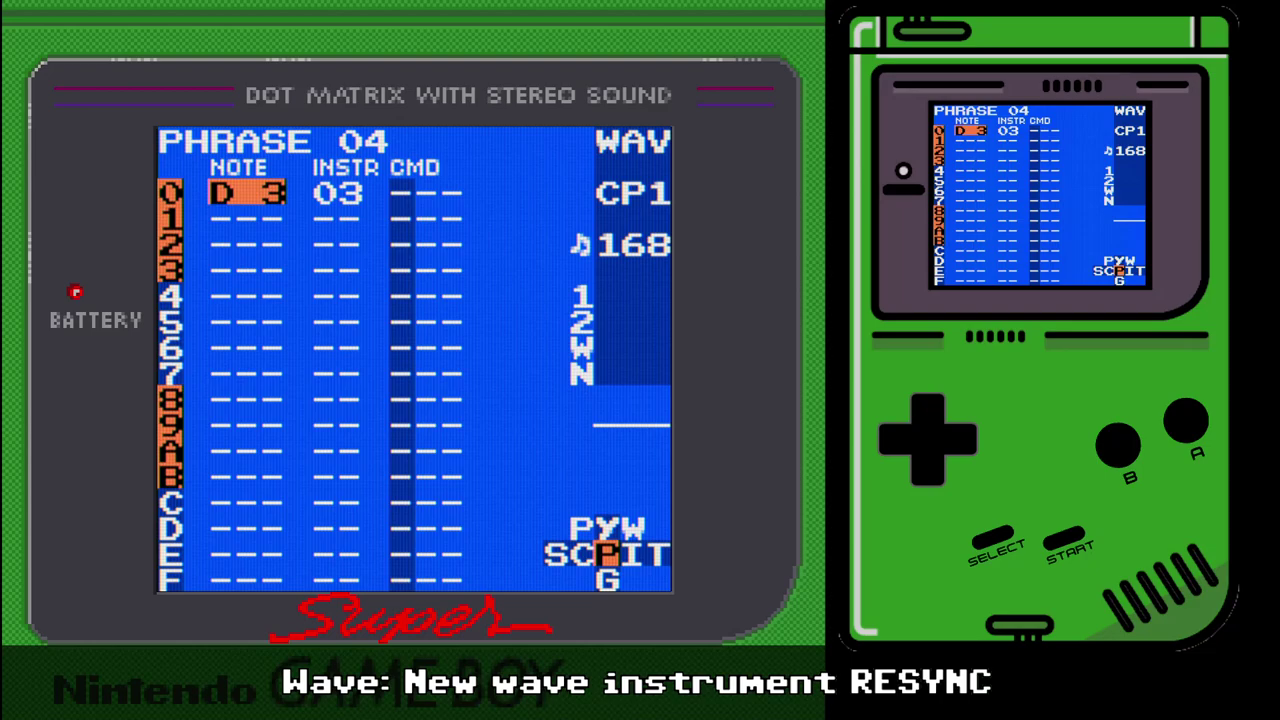
- Set the PLAY mode of wave instrument 03 to RESYNC and return to phrase 04
key(shift+Right)
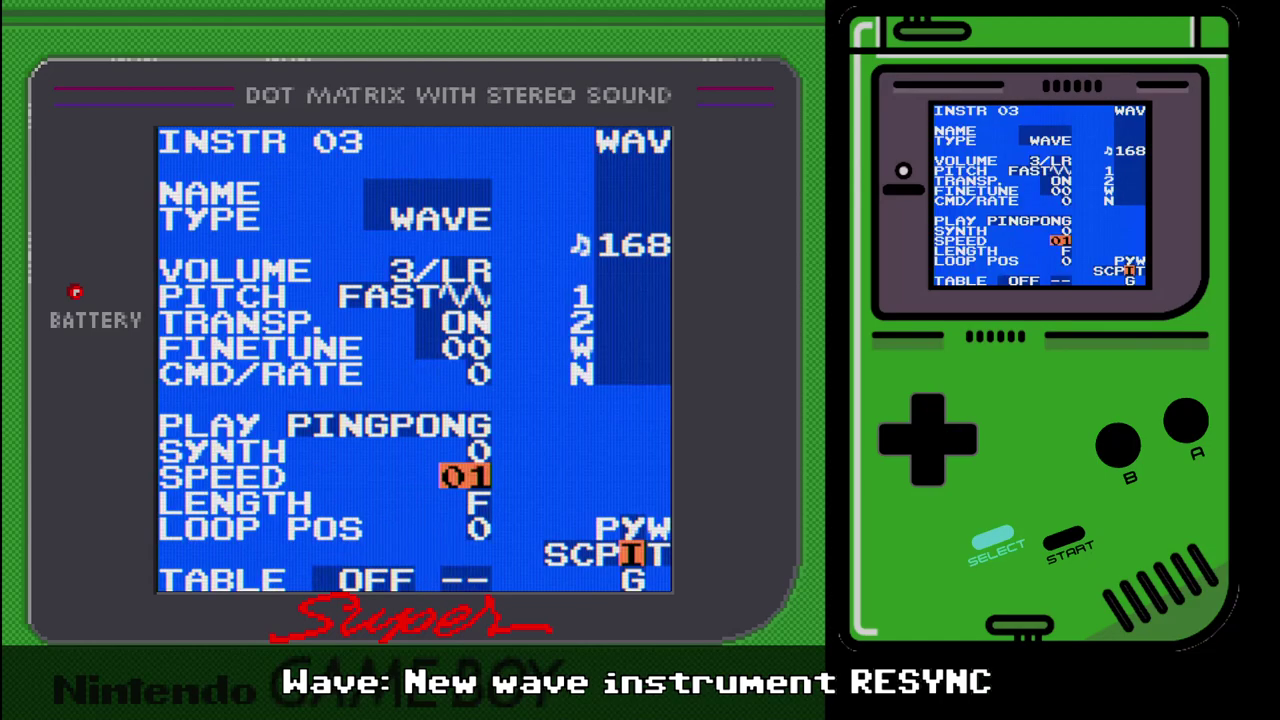
key(Up)
key(Up)
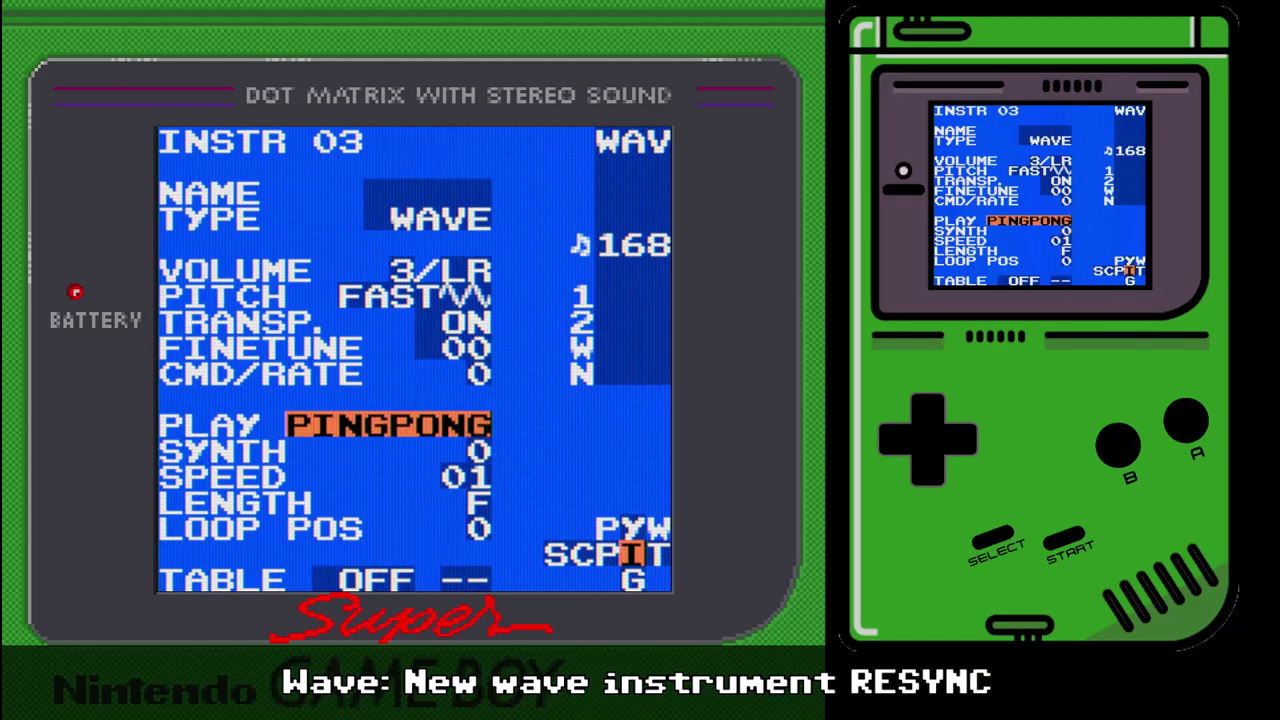
key(x+Right)
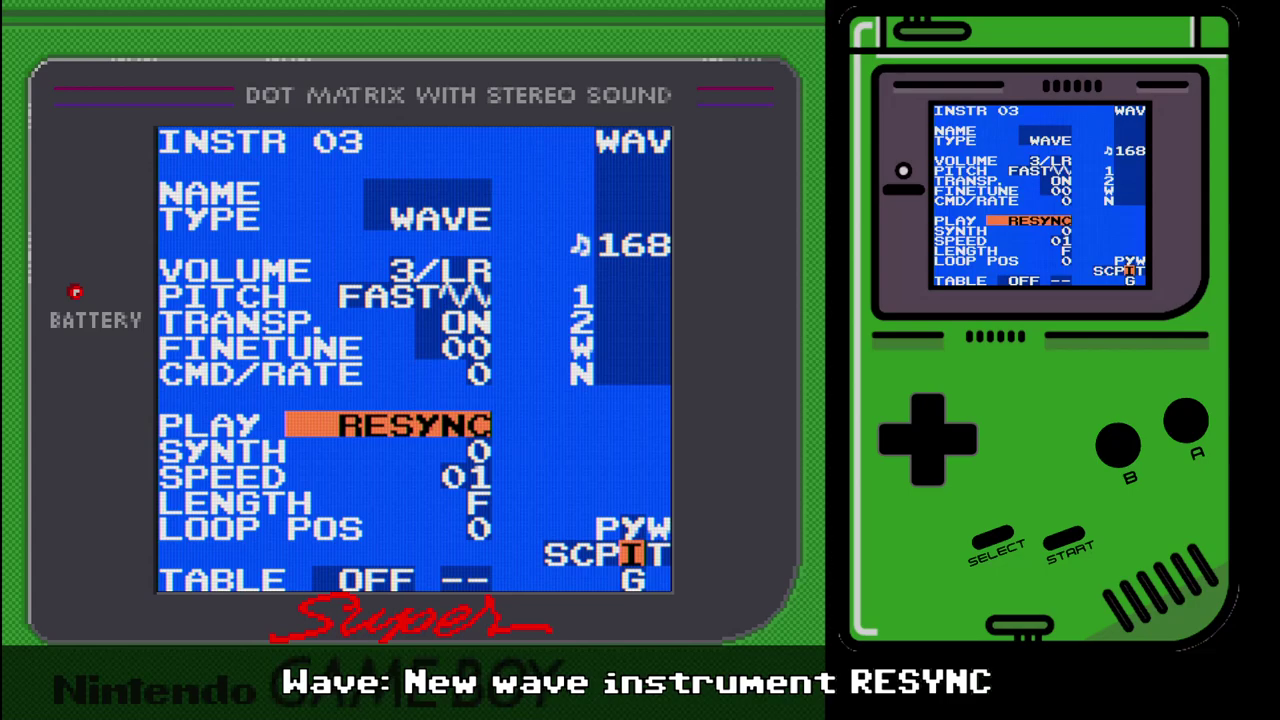
key(shift+Left)
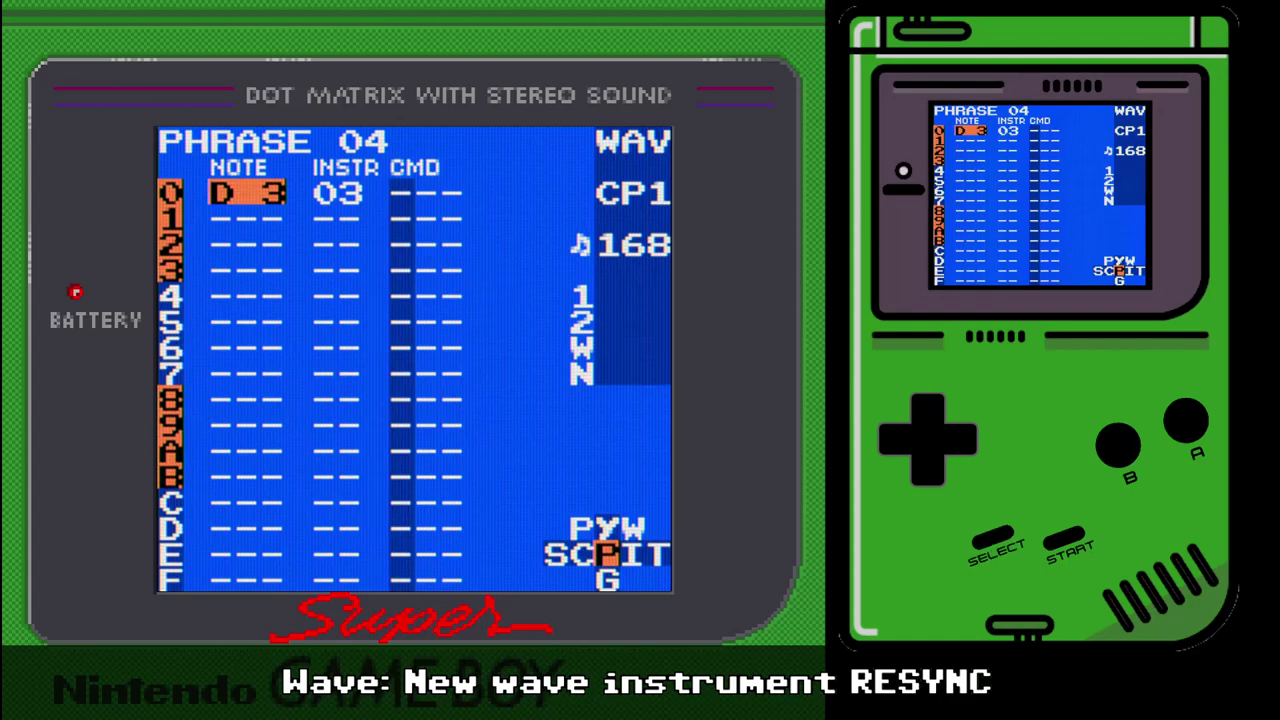
- Set the project tempo to 178 and leave the project settings
key(s+Down)
key(shift+Left)
key(shift+Up)
key(x+Up)
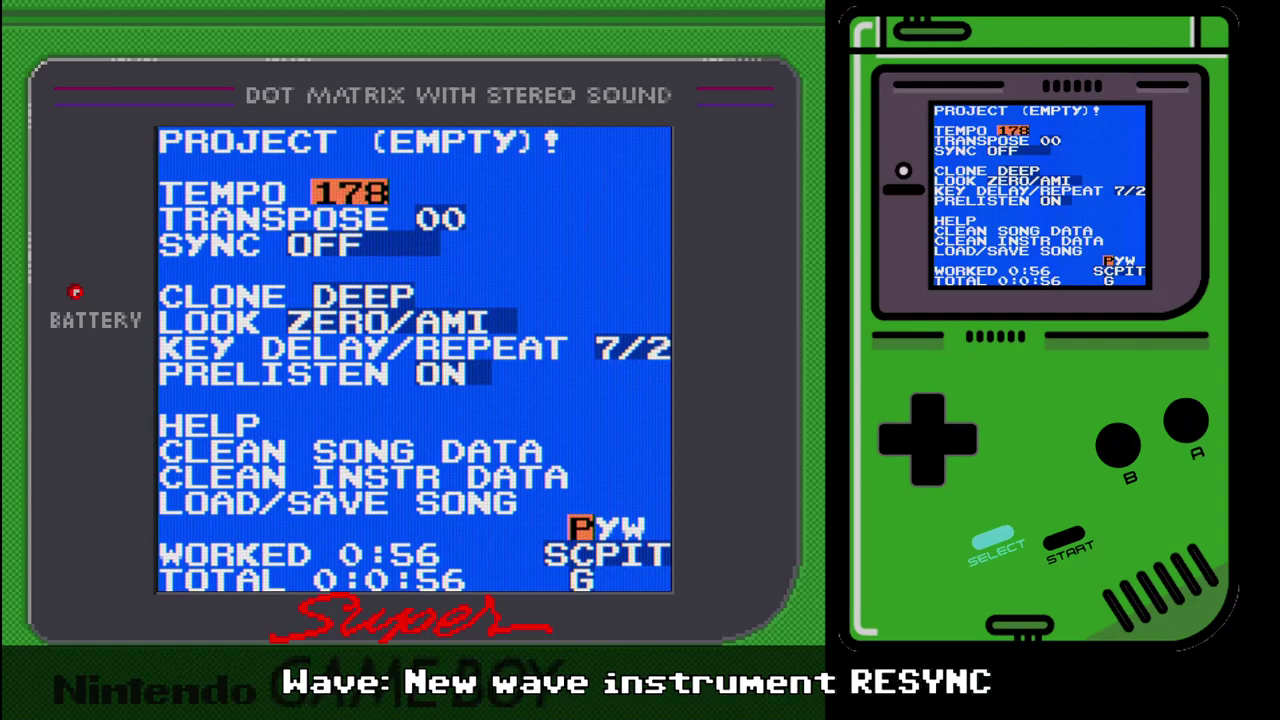
key(shift+Down)
- Audition different pitches up to G#3 for the first note of phrase 04 and set it to F 3
key(x+Down)
key(x+Up)
key(x+Up)
key(x+Right)
key(x+Right)
key(x+Right)
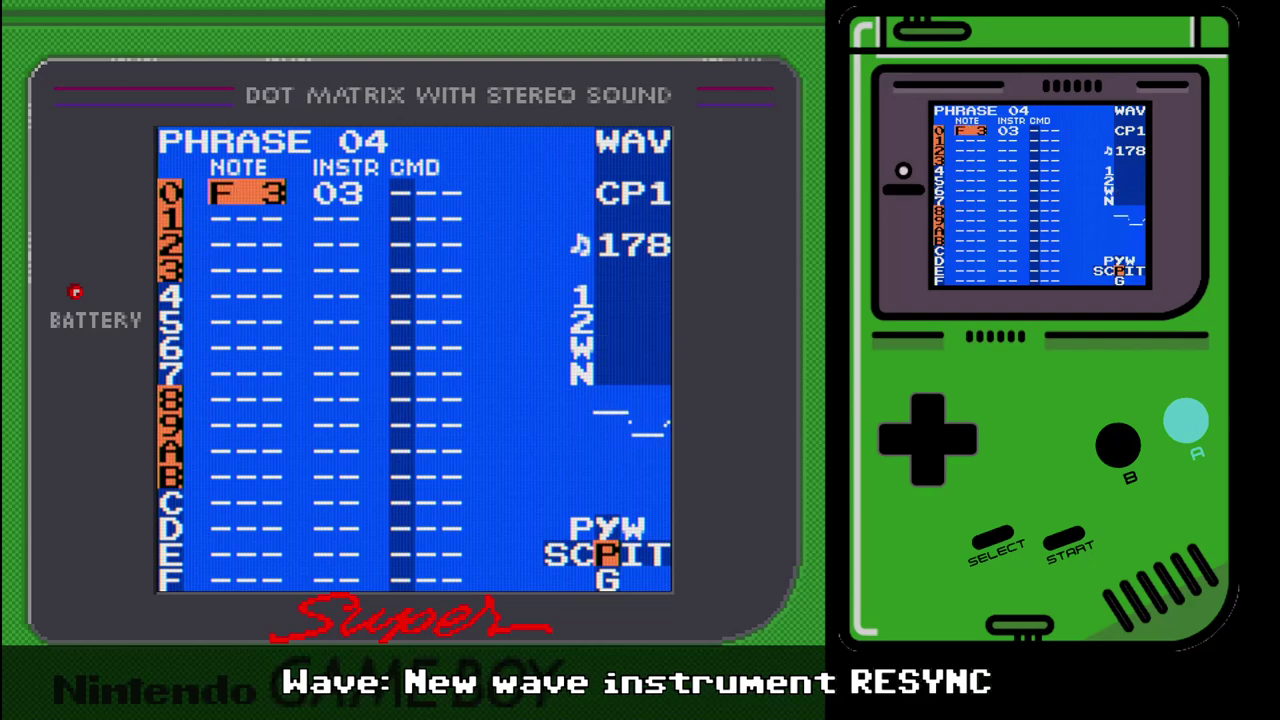
key(x+Right)
key(x+Right)
key(x+Right)
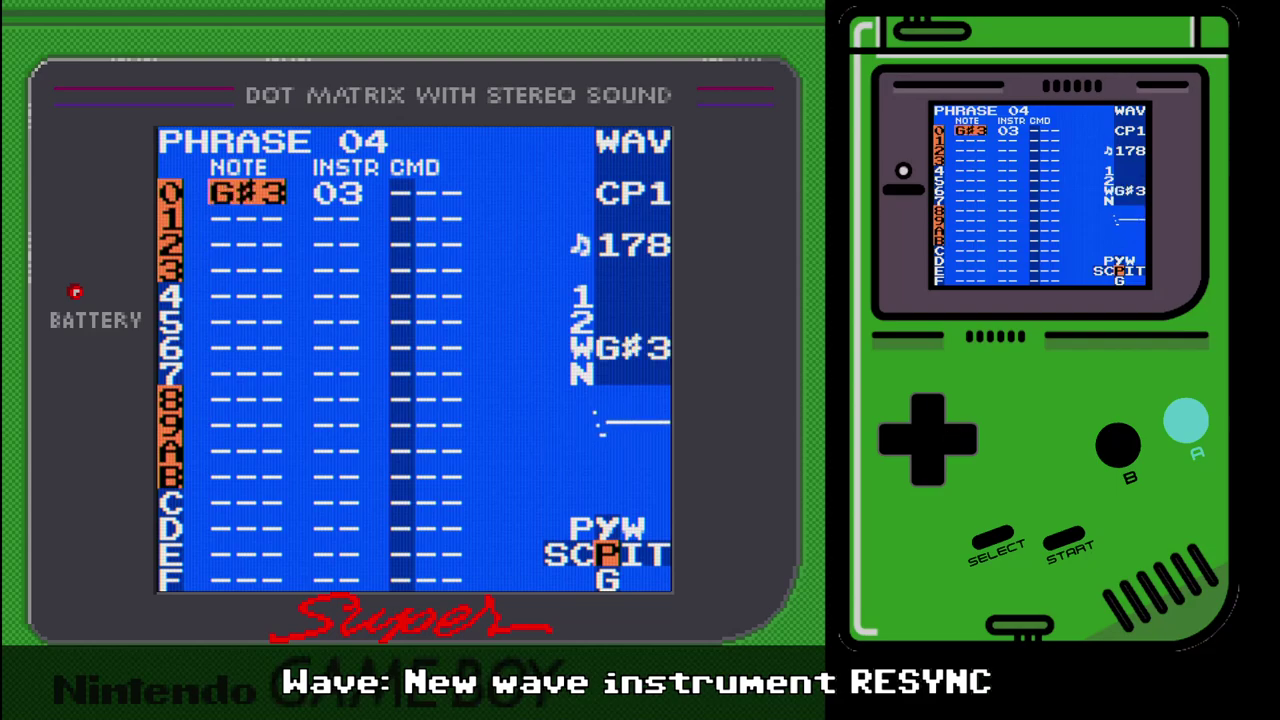
key(x+Left)
key(x+Left)
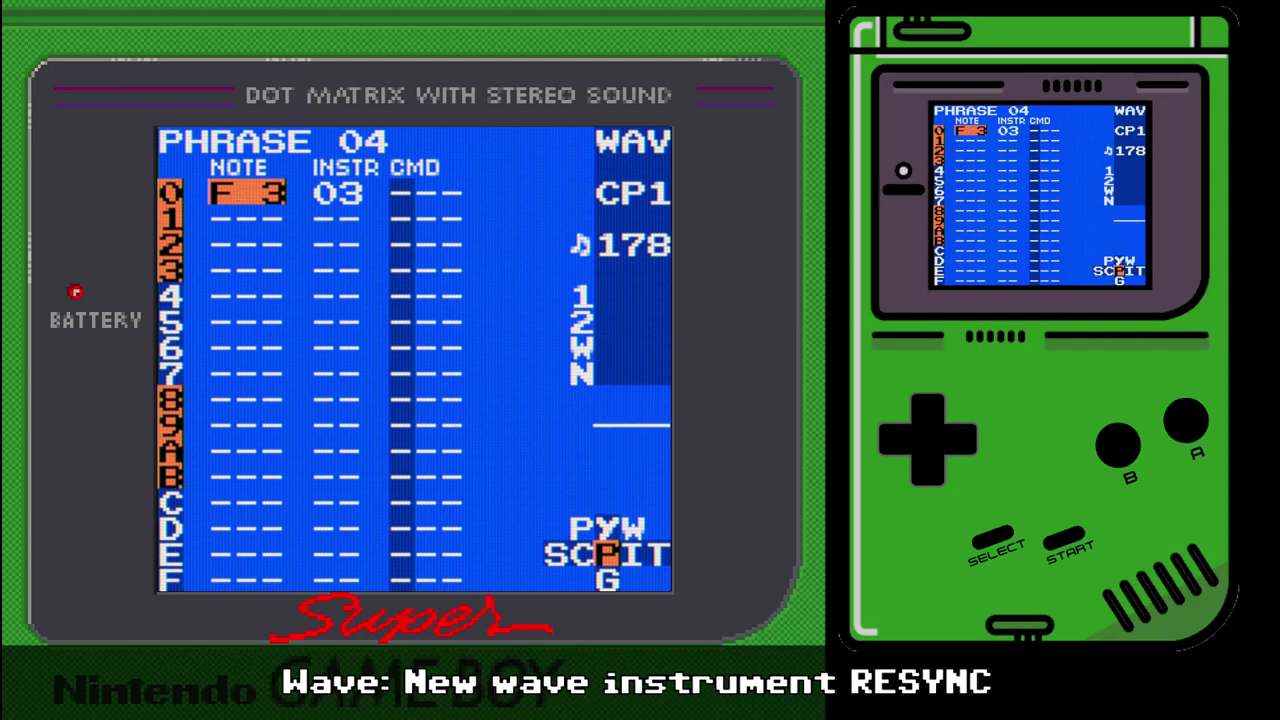
- Compare the F 3 note of phrase 04 with instrument 03's PLAY mode on PINGPONG and back on RESYNC
key(shift+Right)
key(x+Left)
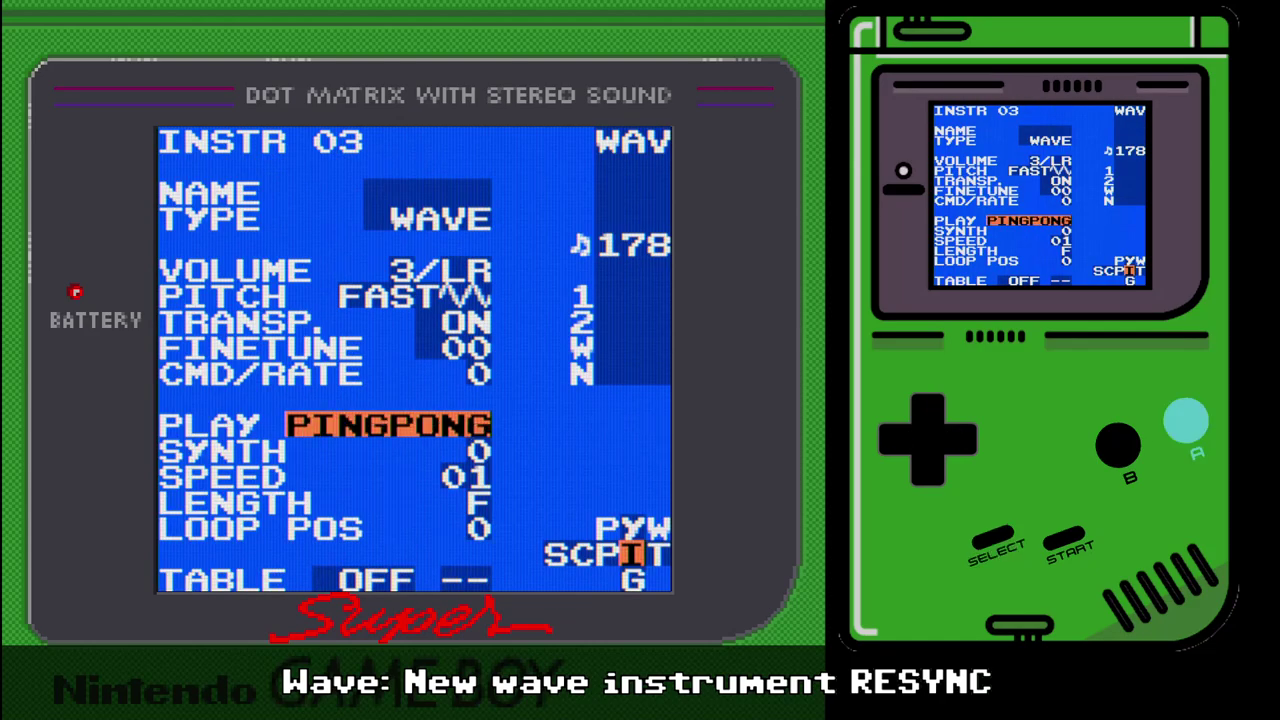
key(shift+Left)
key(x)
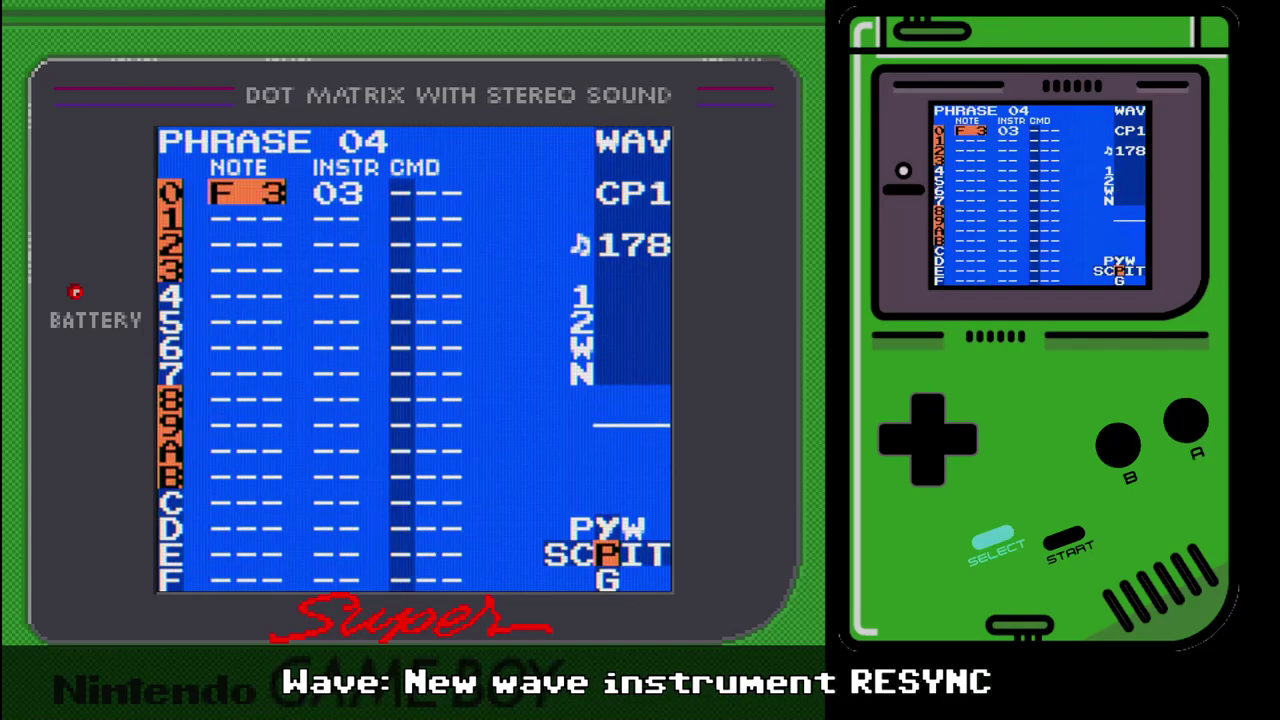
key(shift+Right)
key(x)
key(Right)
key(shift+Left)
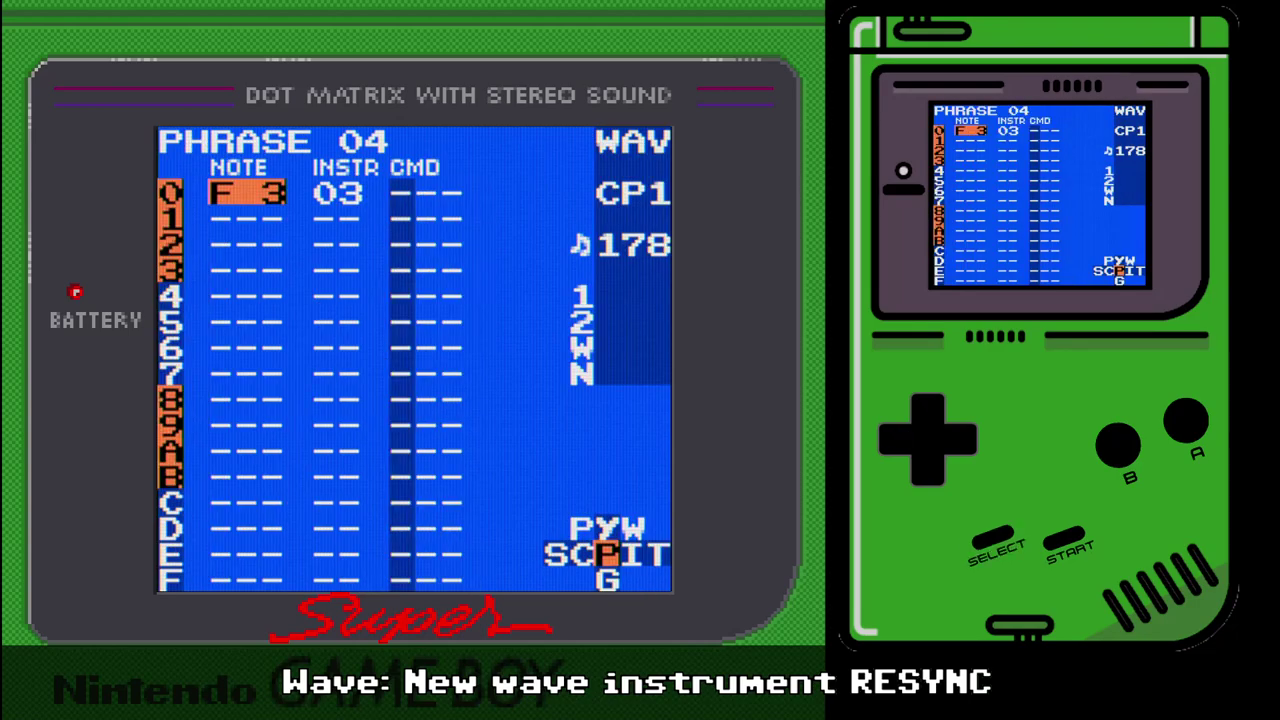
key(x)
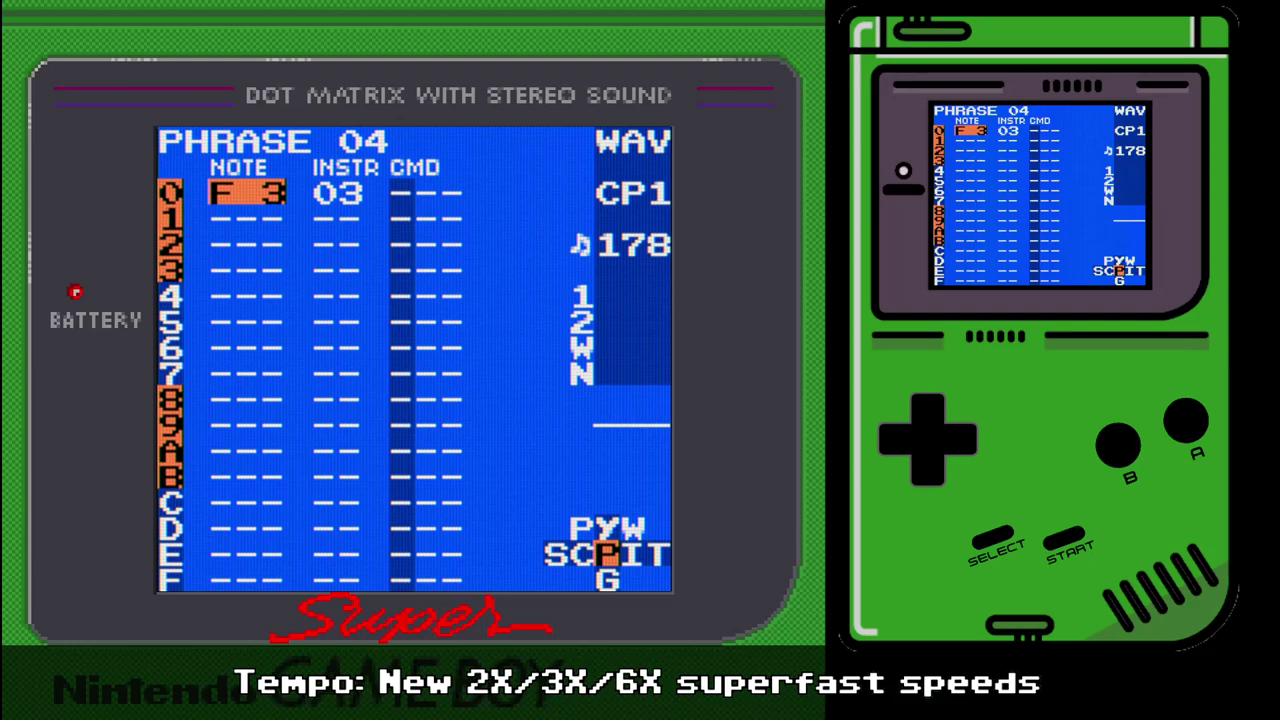
- Raise the project tempo to the 2X superfast setting and audition the F 3 note in phrase 04
key(shift+Left)
key(shift+Left)
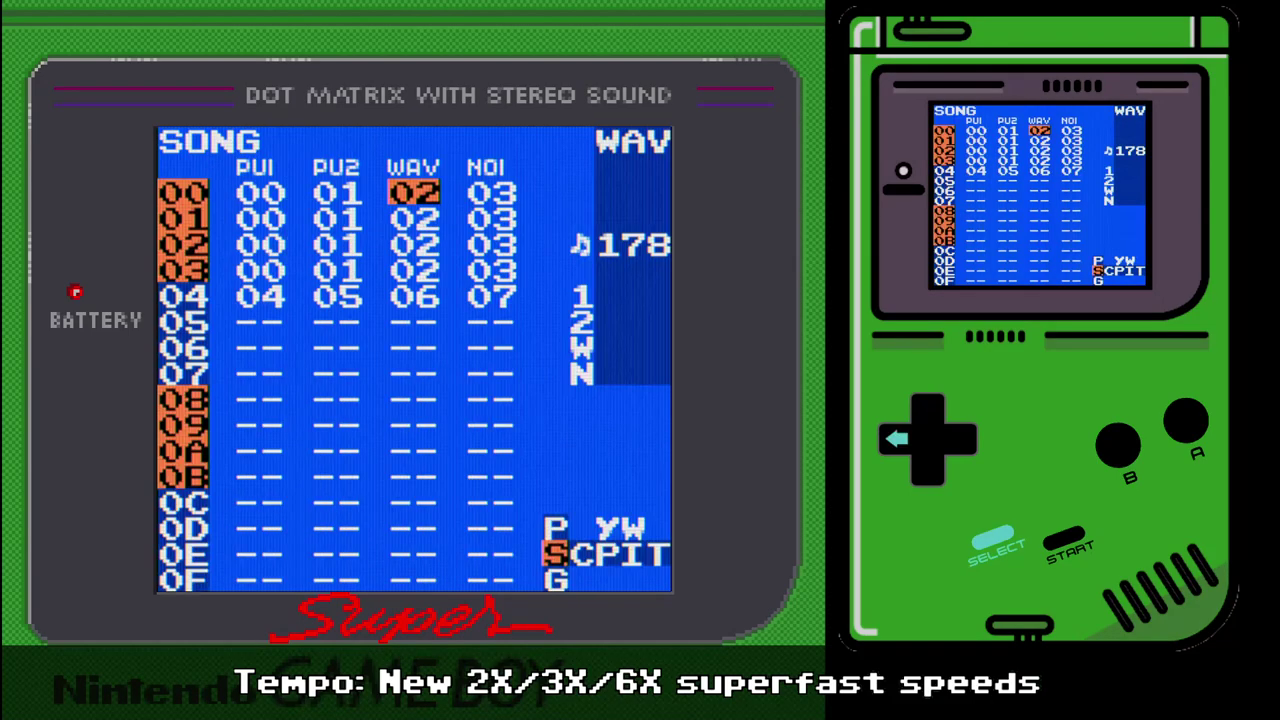
key(shift+Up)
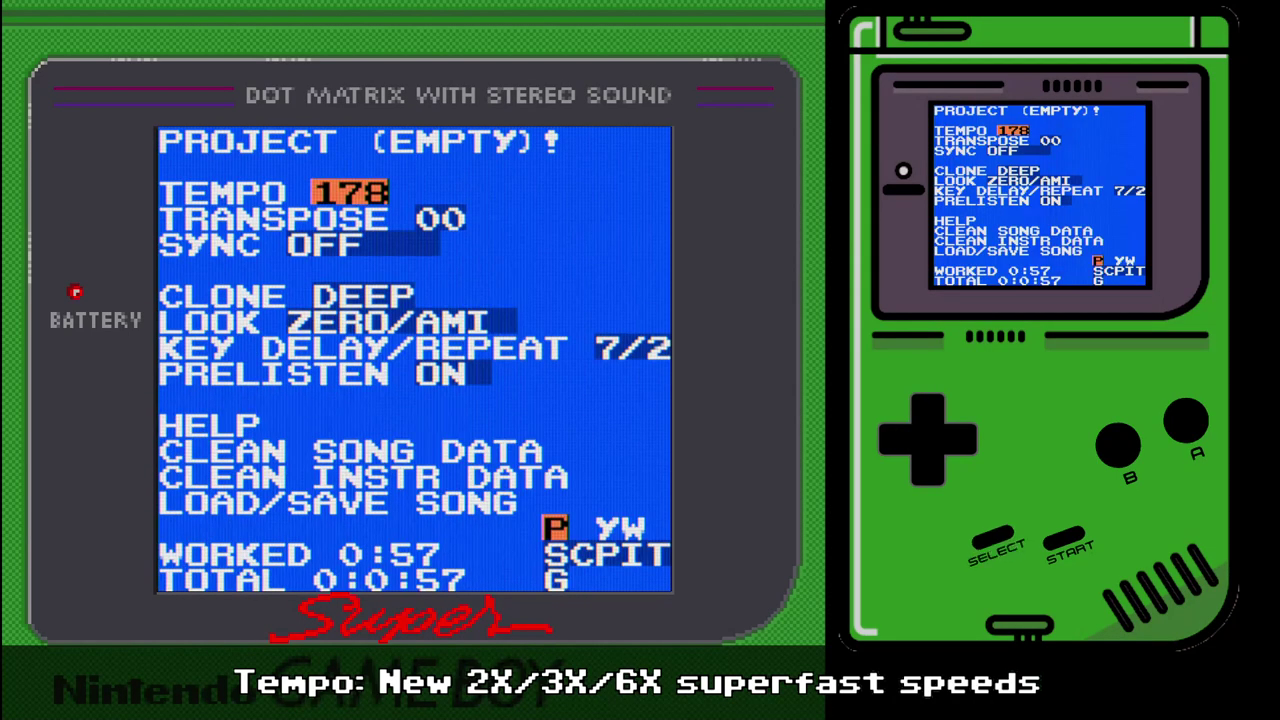
key(s+Up)
key(s+Up)
key(s+Up)
key(s+Up)
key(s+Up)
key(s+Up)
key(s+Up)
key(s+Up)
key(s+Up)
key(s+Up)
key(s+Up)
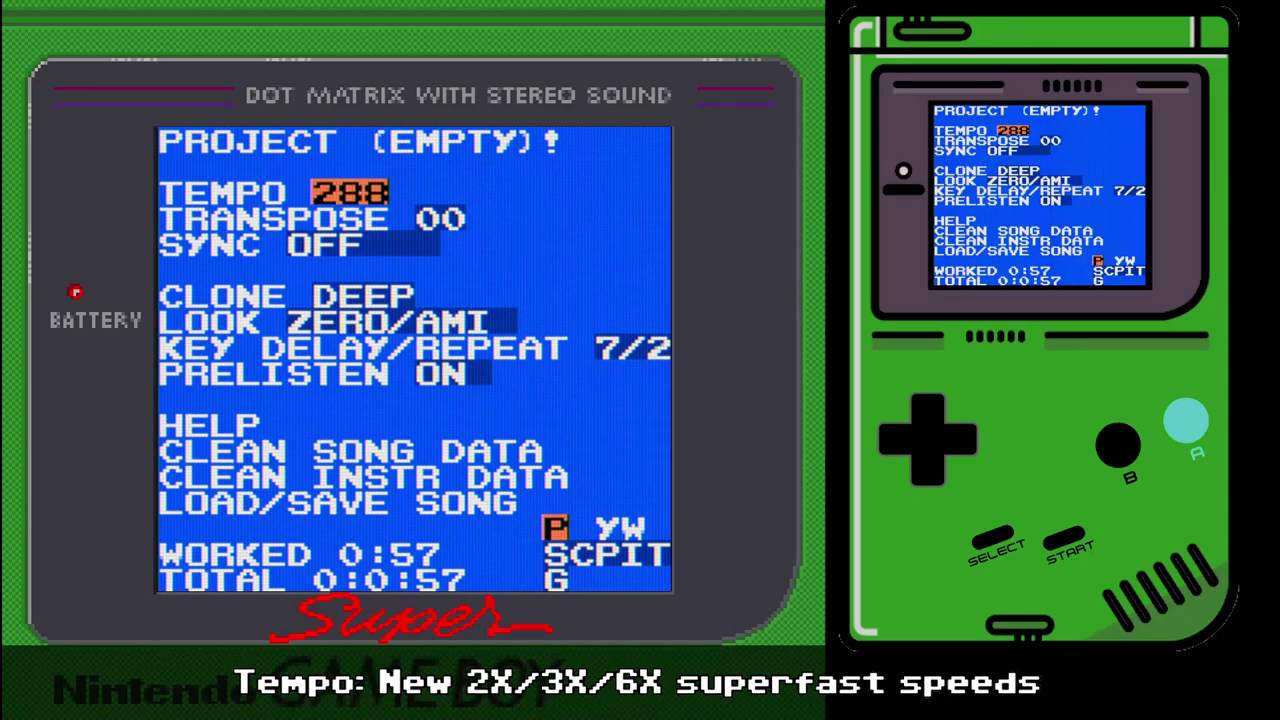
key(x+Right)
key(x+Right)
key(x+Right)
key(x+Right)
key(x+Right)
key(x+Right)
key(x+Right)
key(x+Right)
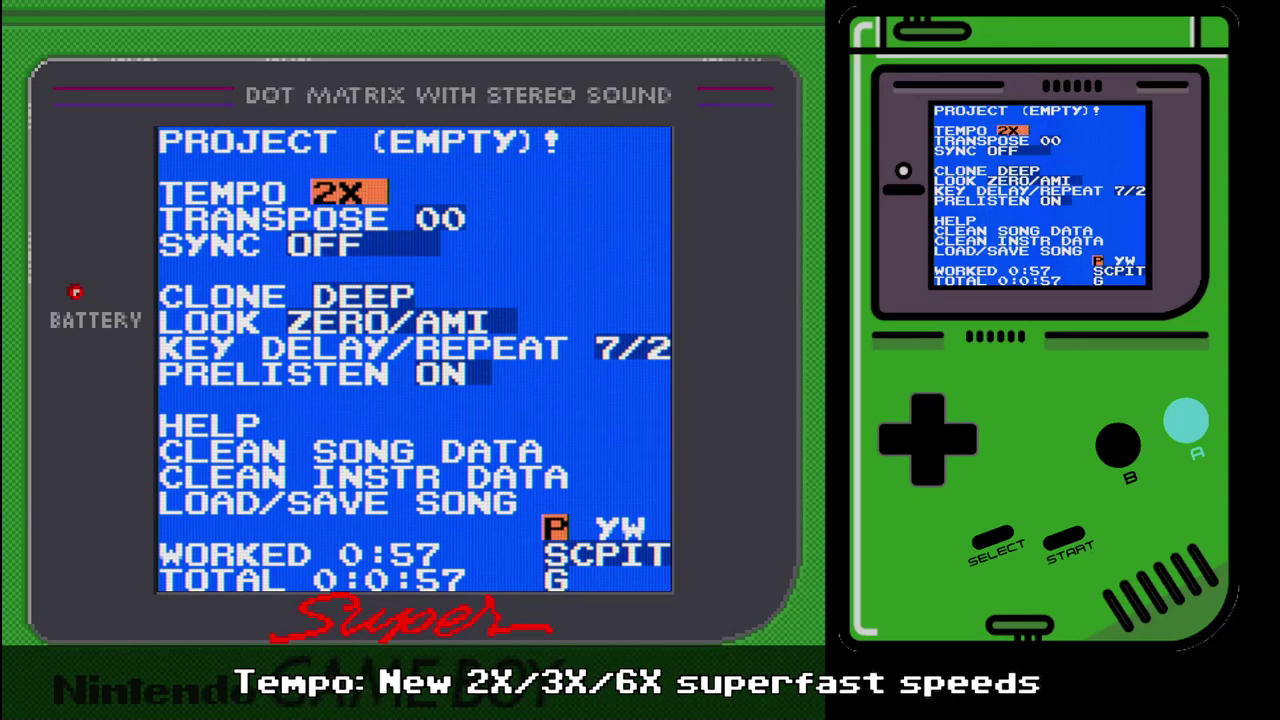
key(shift+Down)
key(shift+Right)
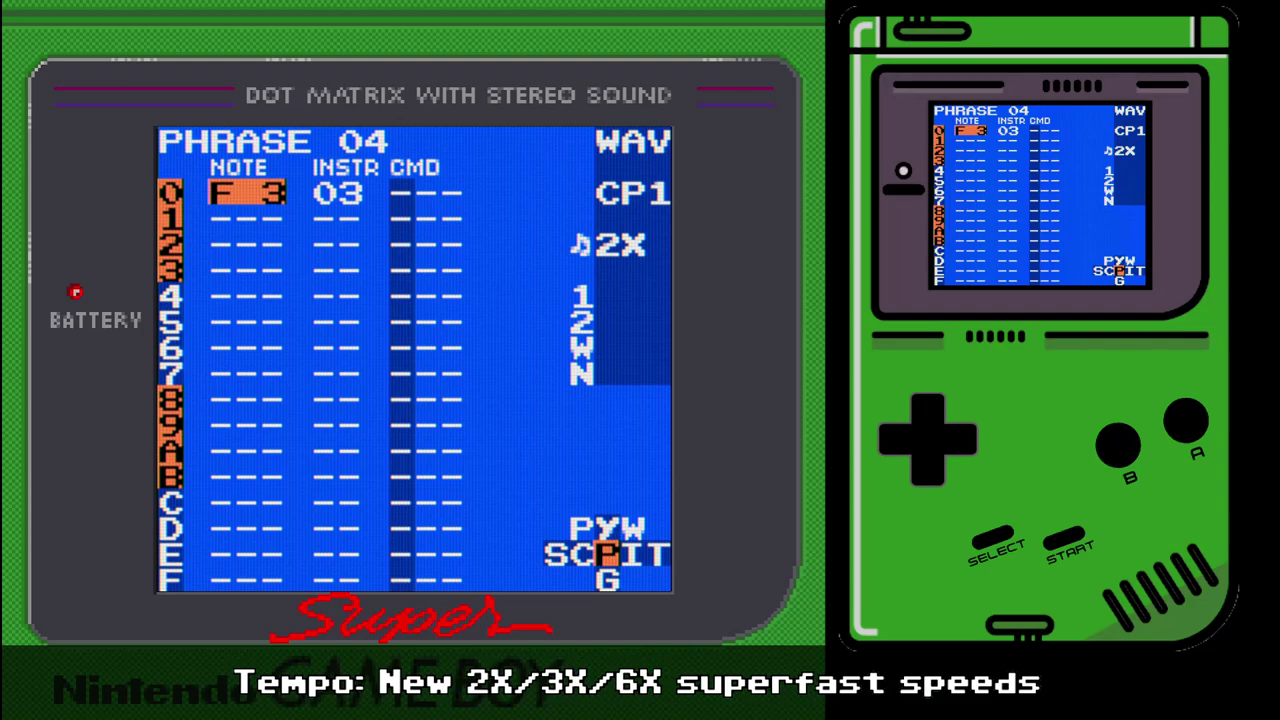
key(s)
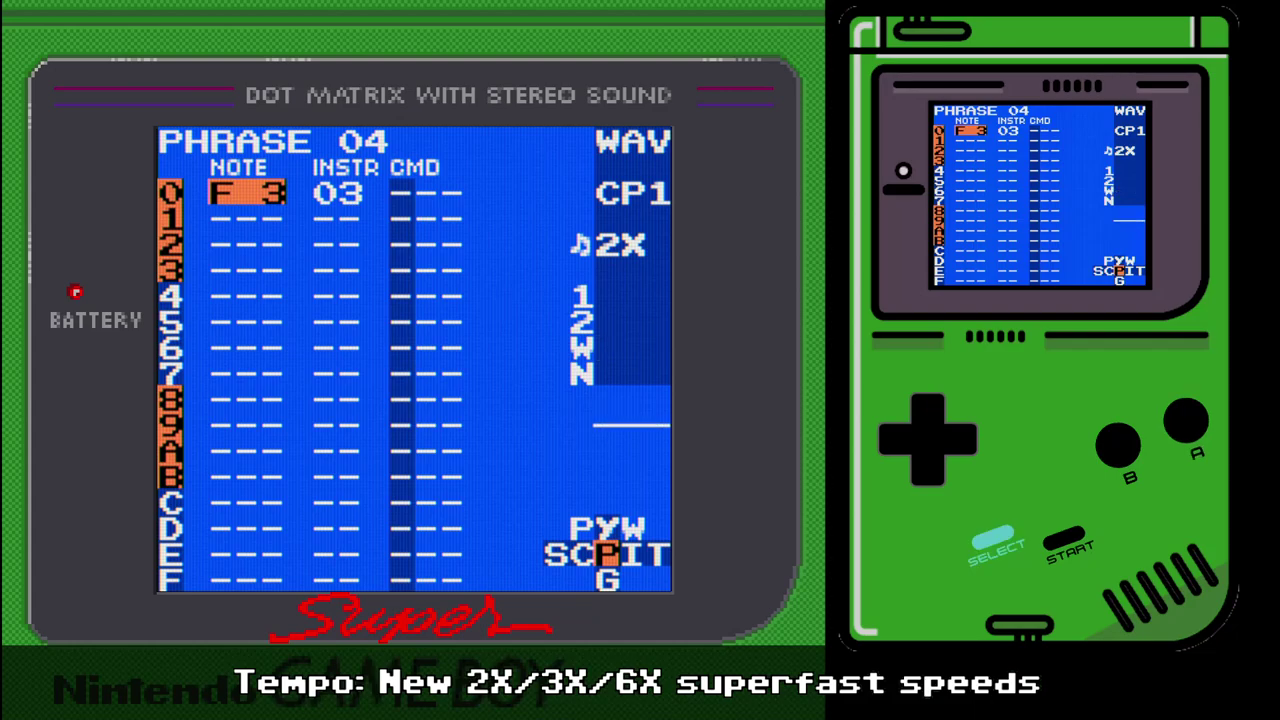
- Open phrase 03 on the noise channel and set the instrument of its first note to 04
key(shift+Left)
key(shift+Left)
key(Right)
key(shift+Right)
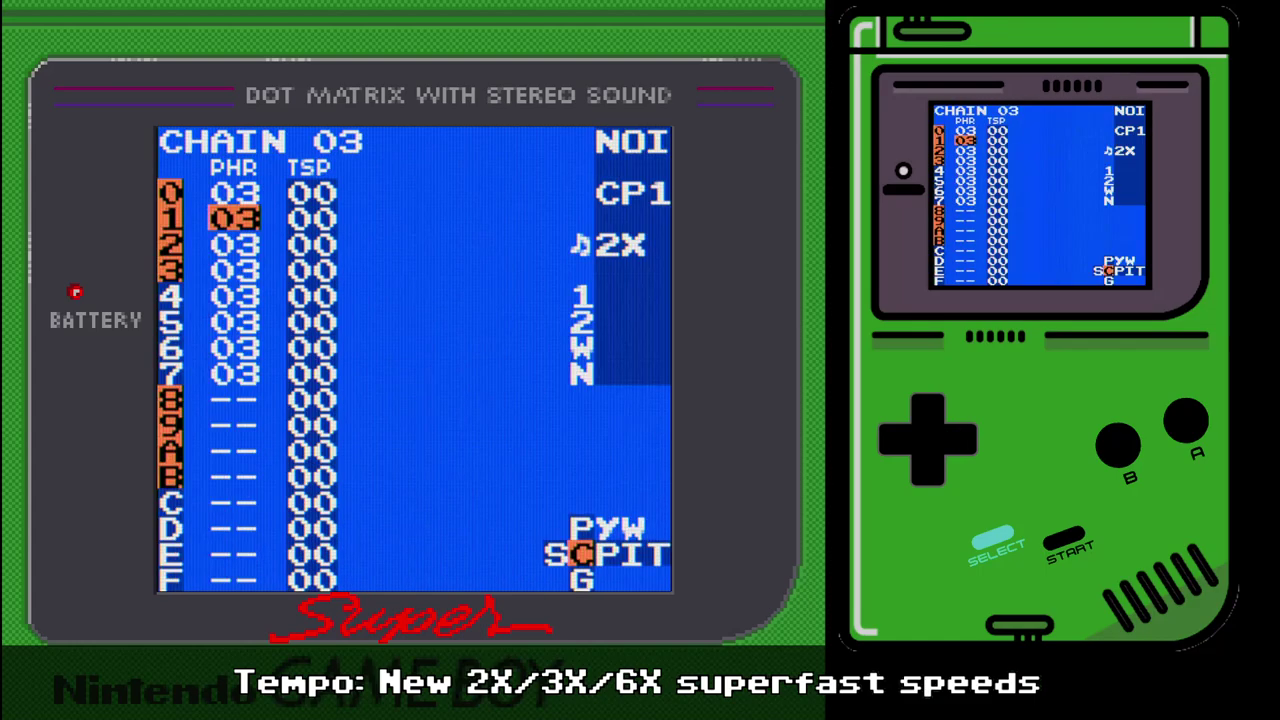
key(shift+Right)
key(Right)
key(s)
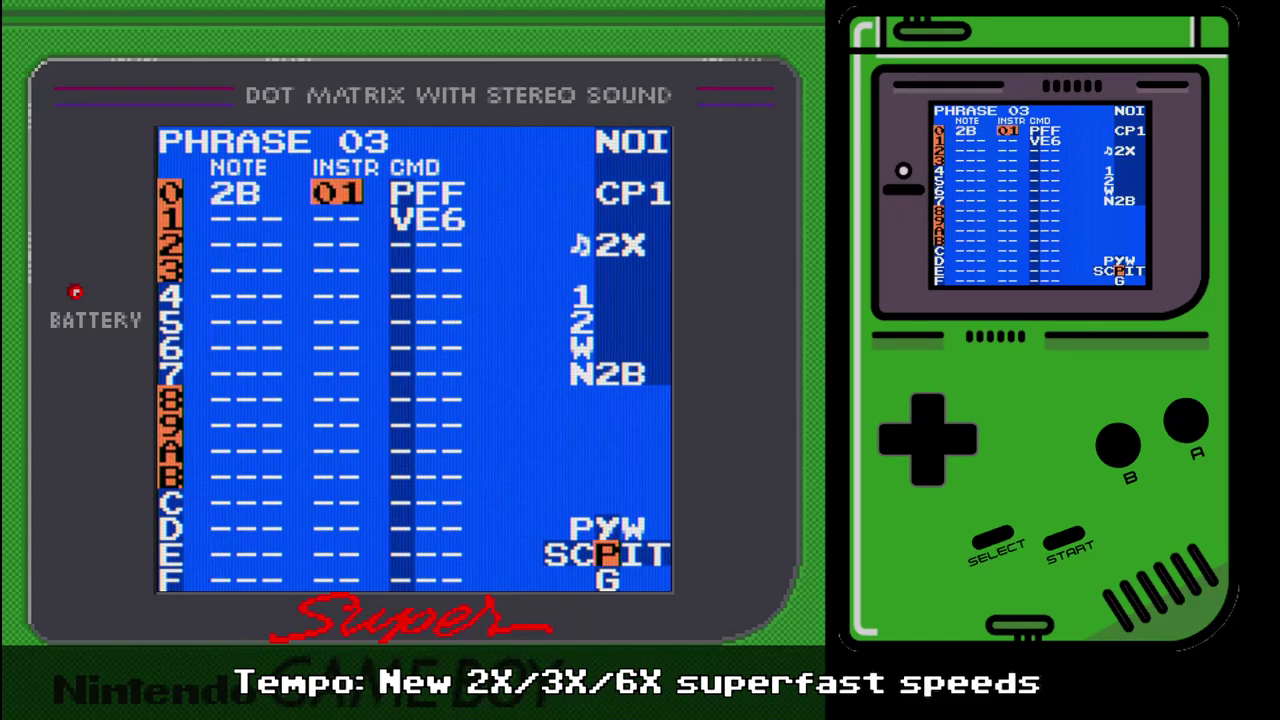
key(s+Right)
key(s+Right)
key(s+Right)
- Delete the PFF and VE6 commands from the first two rows of phrase 03
key(Right)
key(a+s)
key(Down)
key(a+s)
- Assign table 00 to noise instrument 04 in TICK mode
key(Up)
key(Up)
key(Left)
key(Down)
key(shift+Right)
key(Down)
key(Down)
key(Down)
key(s)
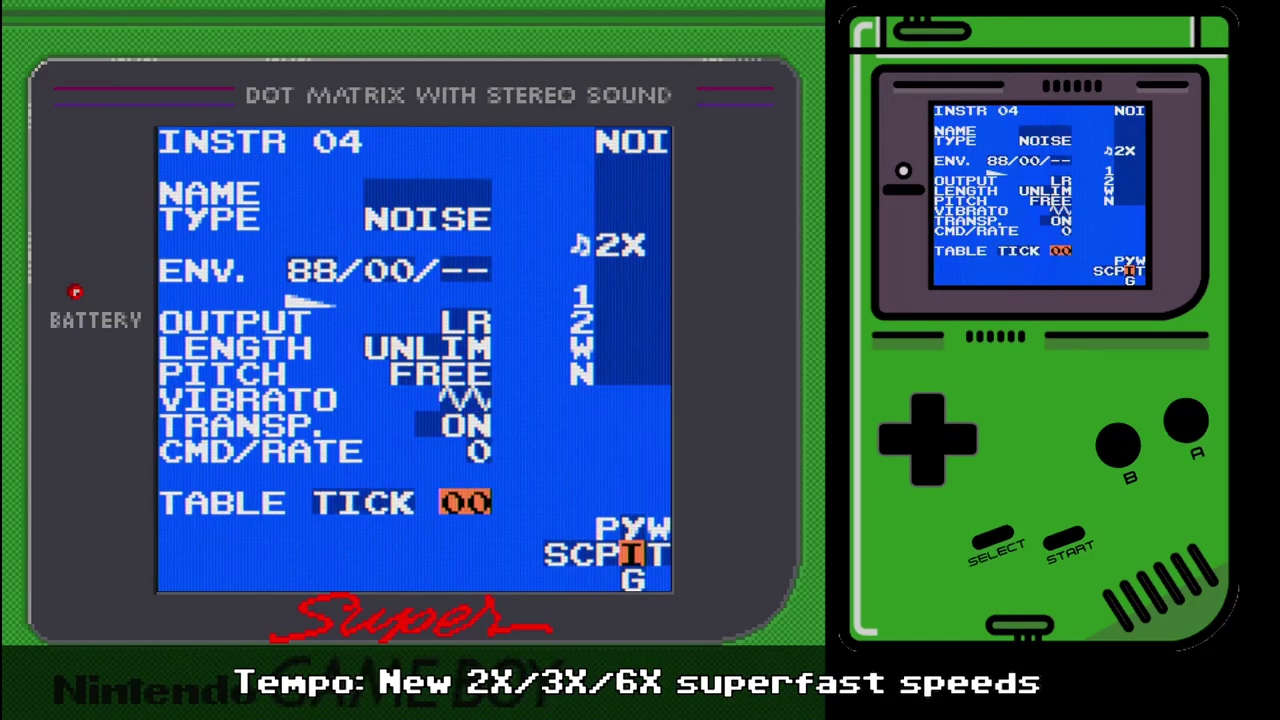
- Enter OLR in row 0 of table 00's first command column and an O command with both outputs off in row 1
key(shift+Right)
key(Right)
key(Right)
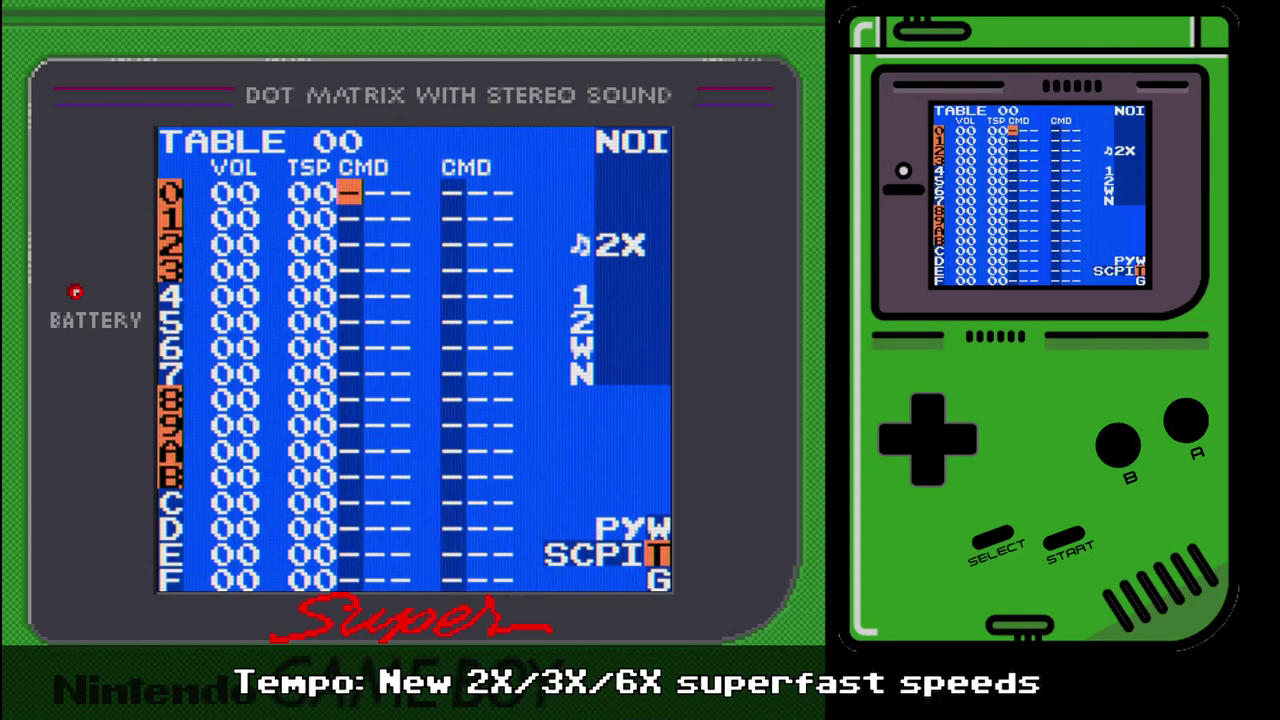
key(a)
key(a+Left)
key(a)
key(Down)
key(a)
- Enter an H00 hop command in row 2 of table 00's first command column
key(Down)
key(a)
key(a+Left)
key(a+Left)
key(a+Left)
key(a+Left)
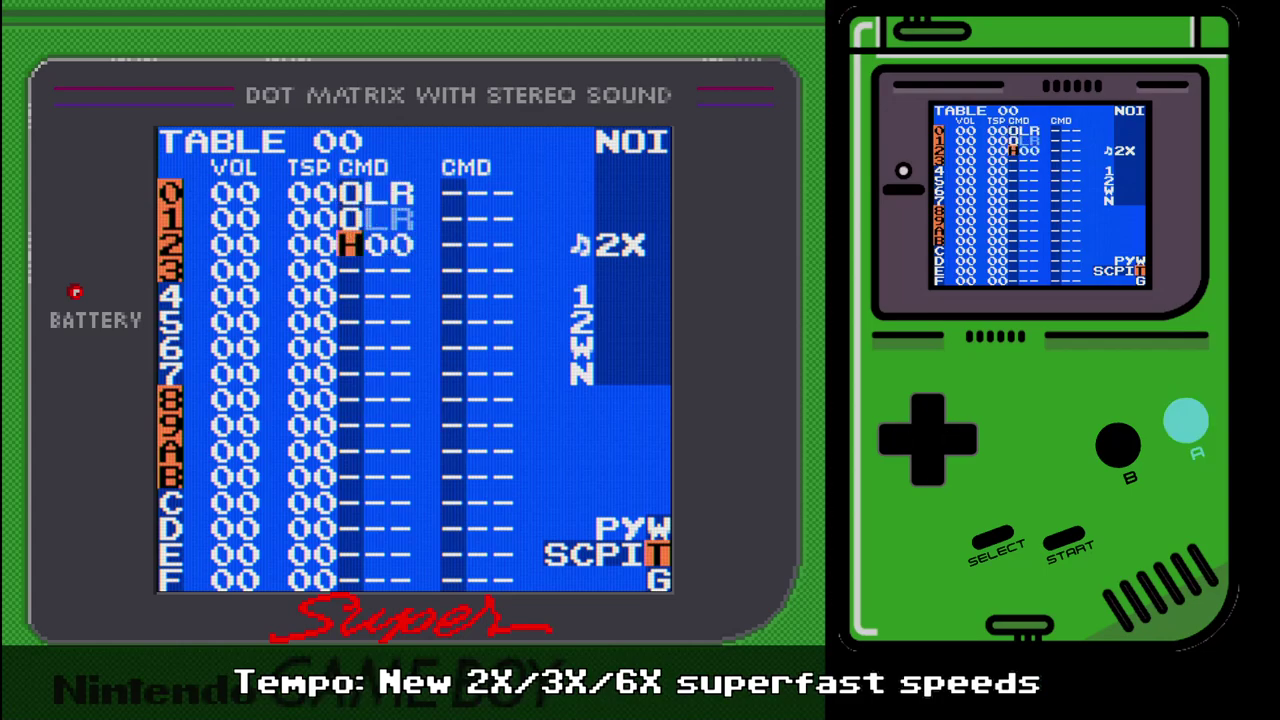
- Return to phrase 03 and raise its first noise note to 2F while auditioning it
key(shift+Left)
key(shift+Left)
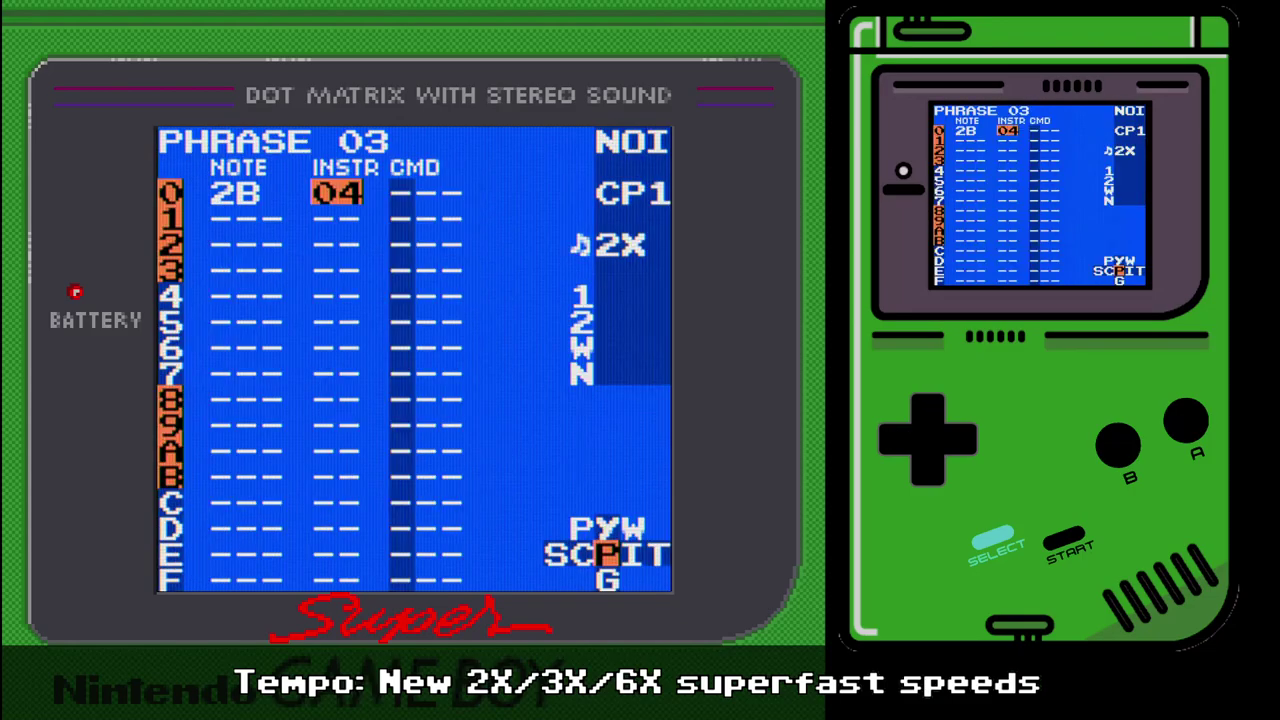
key(Left)
key(a)
key(a+Right)
key(a+Right)
key(a+Right)
key(a+Right)
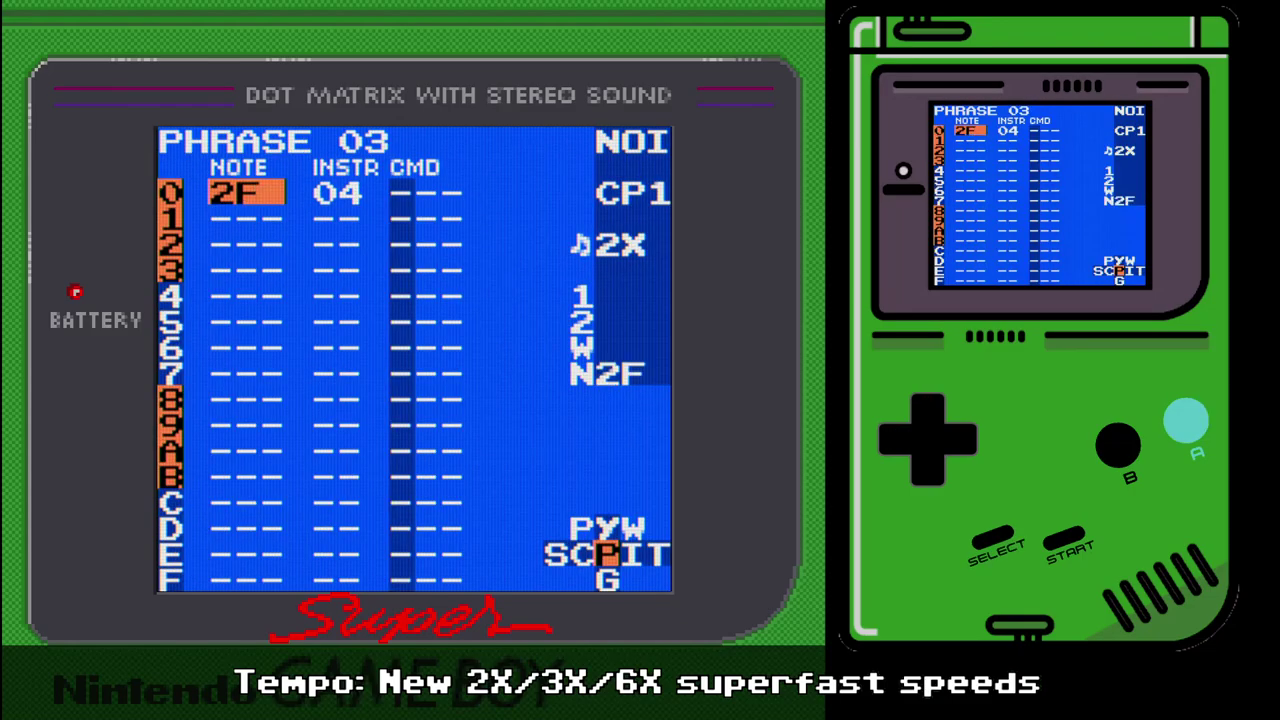
- Raise the first envelope value of noise instrument 04 to 8B and return to phrase 03
key(shift+Right)
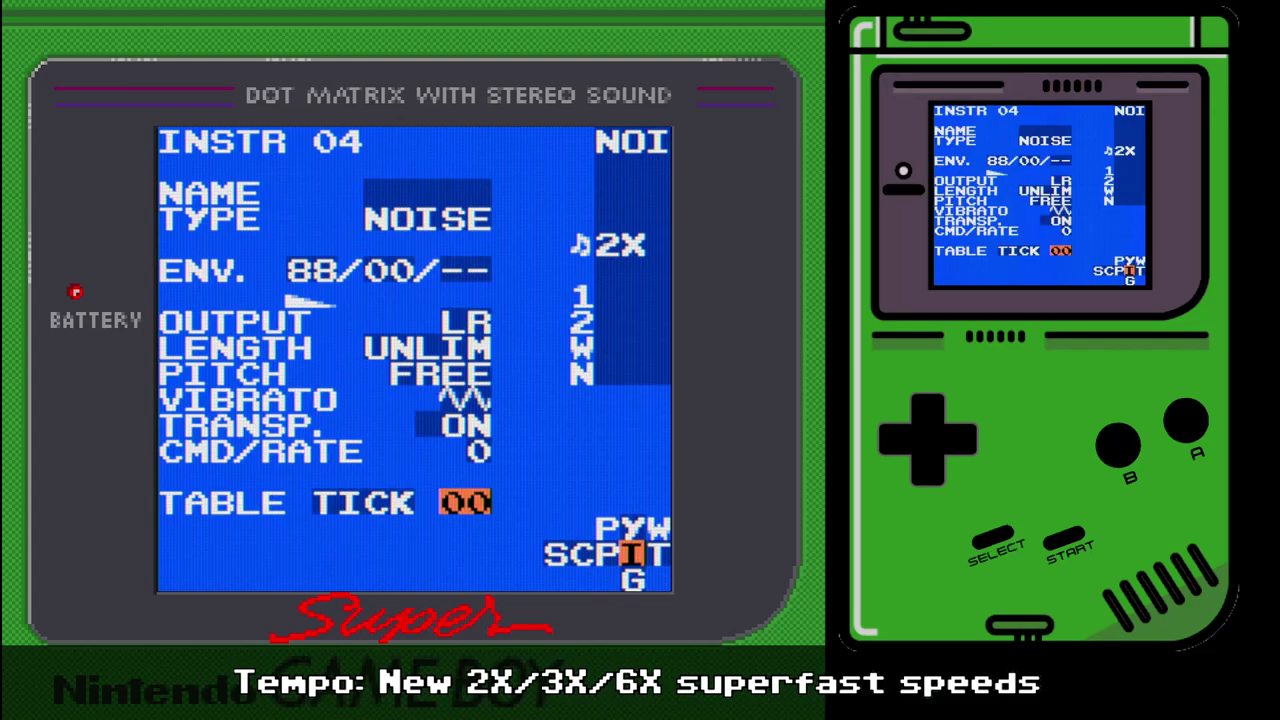
key(Up)
key(Up)
key(Up)
key(Up)
key(Up)
key(Up)
key(Up)
key(a+Right)
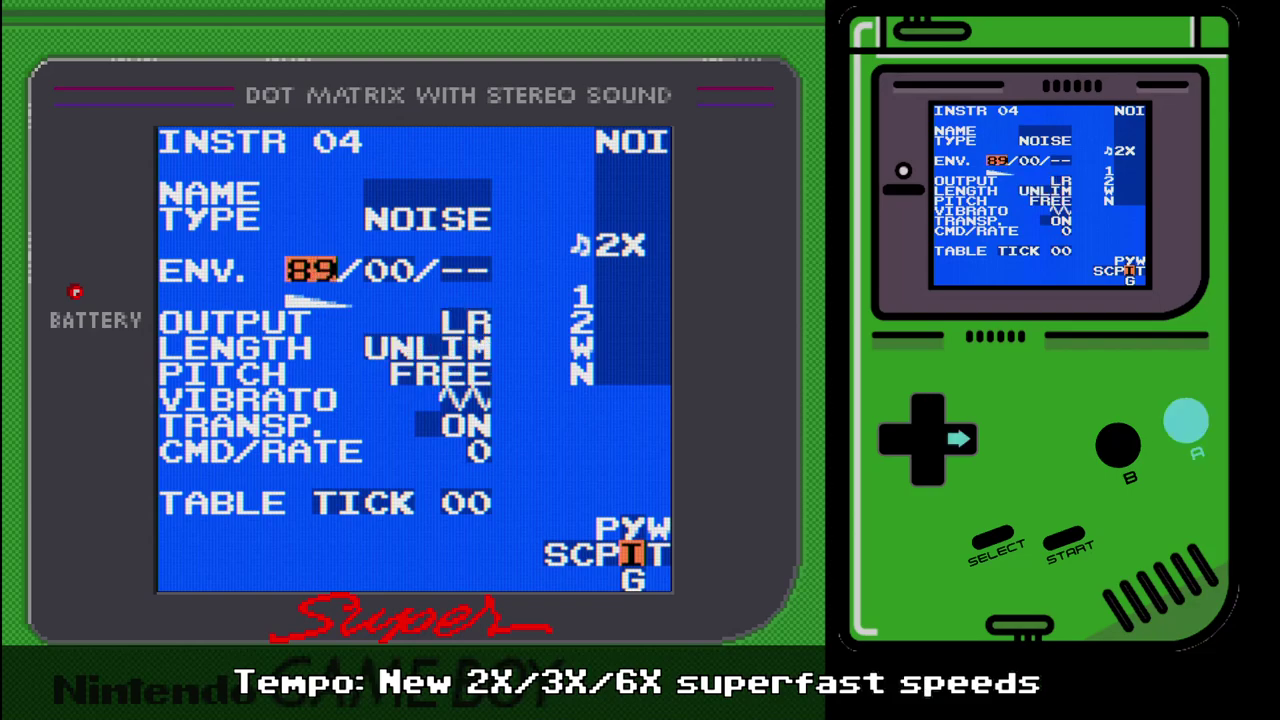
key(shift+Left)
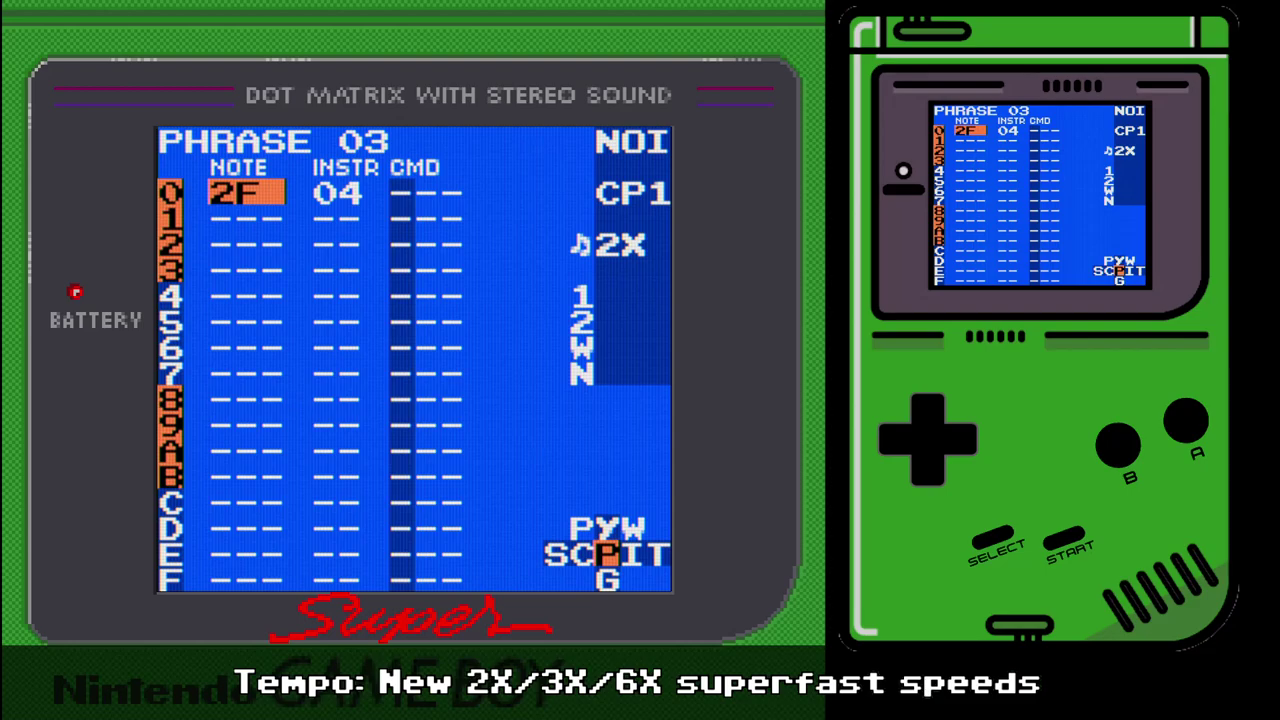
- Set the project tempo to 3X and audition the first noise note of phrase 03
key(shift+Left)
key(shift+Right)
key(shift)
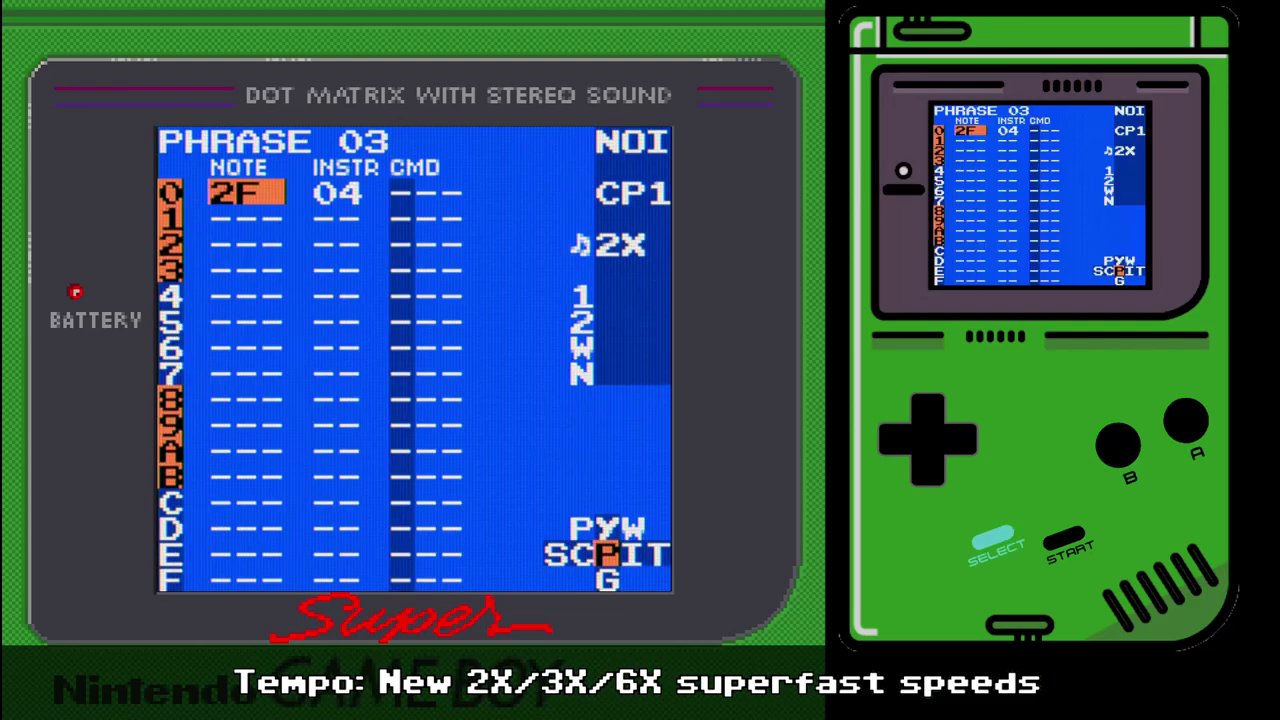
key(shift+Right)
key(shift+Left)
key(shift+Left)
key(shift+Up)
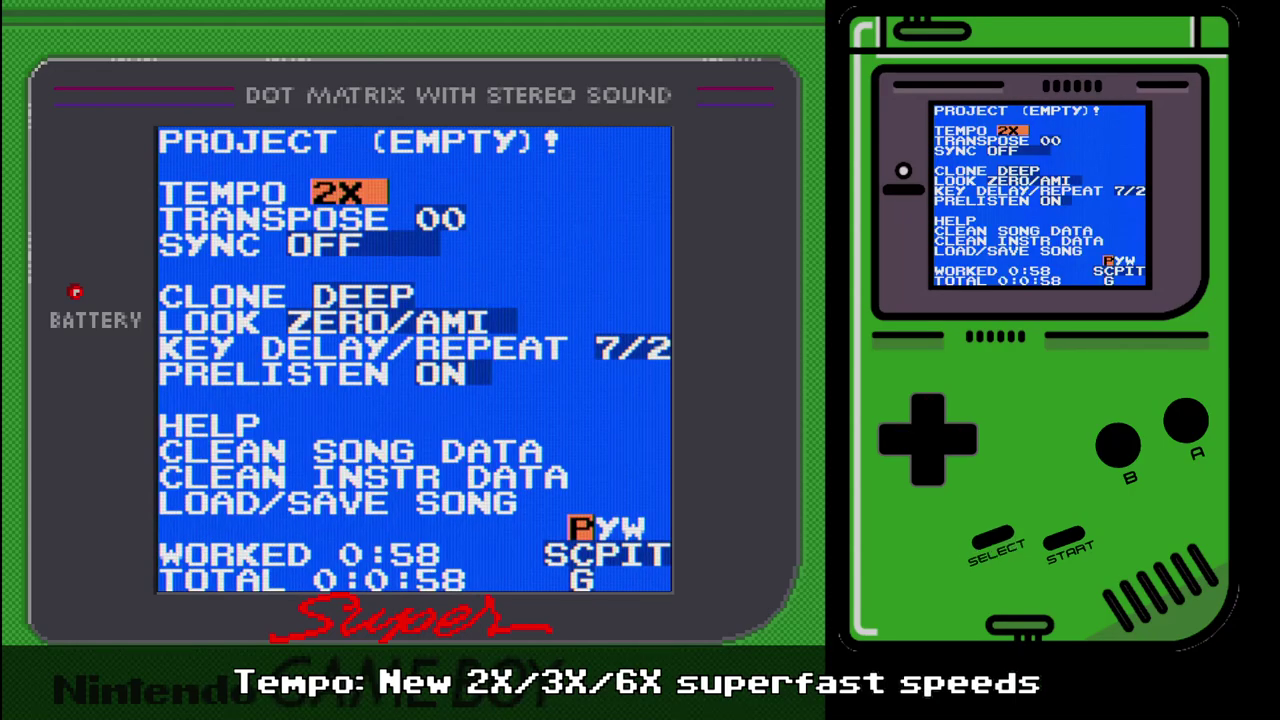
key(s+Right)
key(shift+Down)
key(shift+Right)
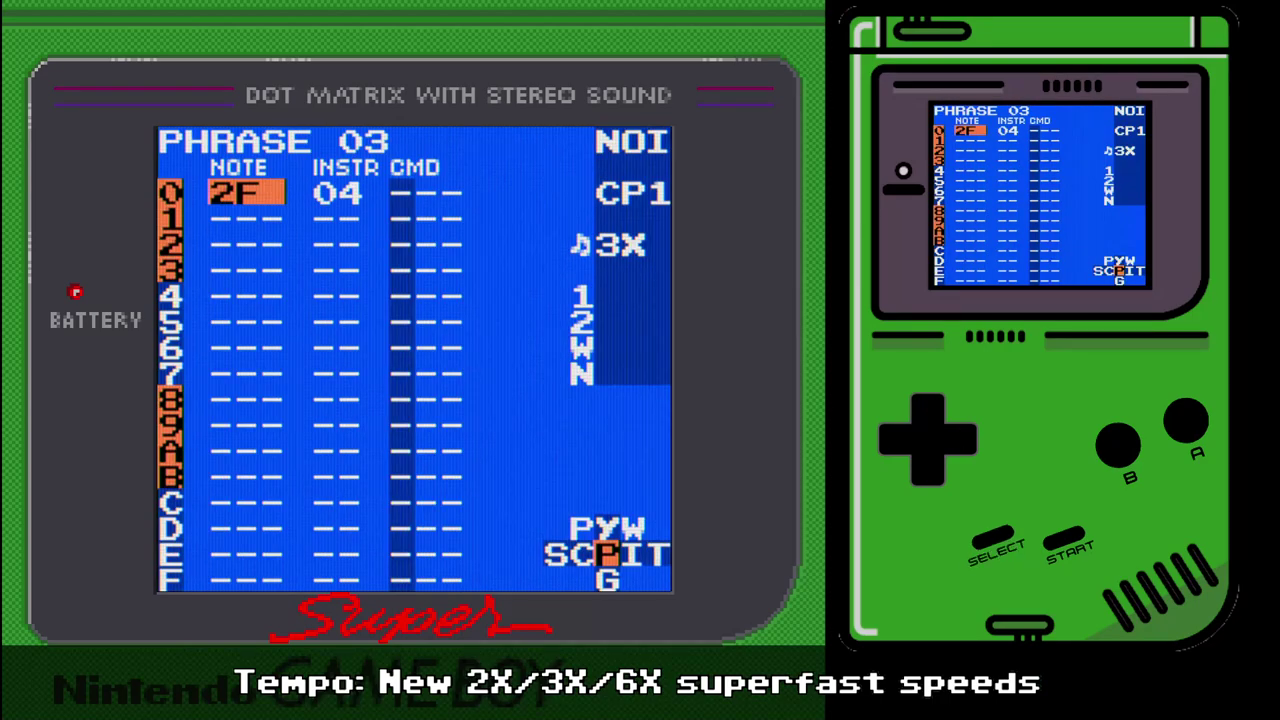
key(s)
key(s)
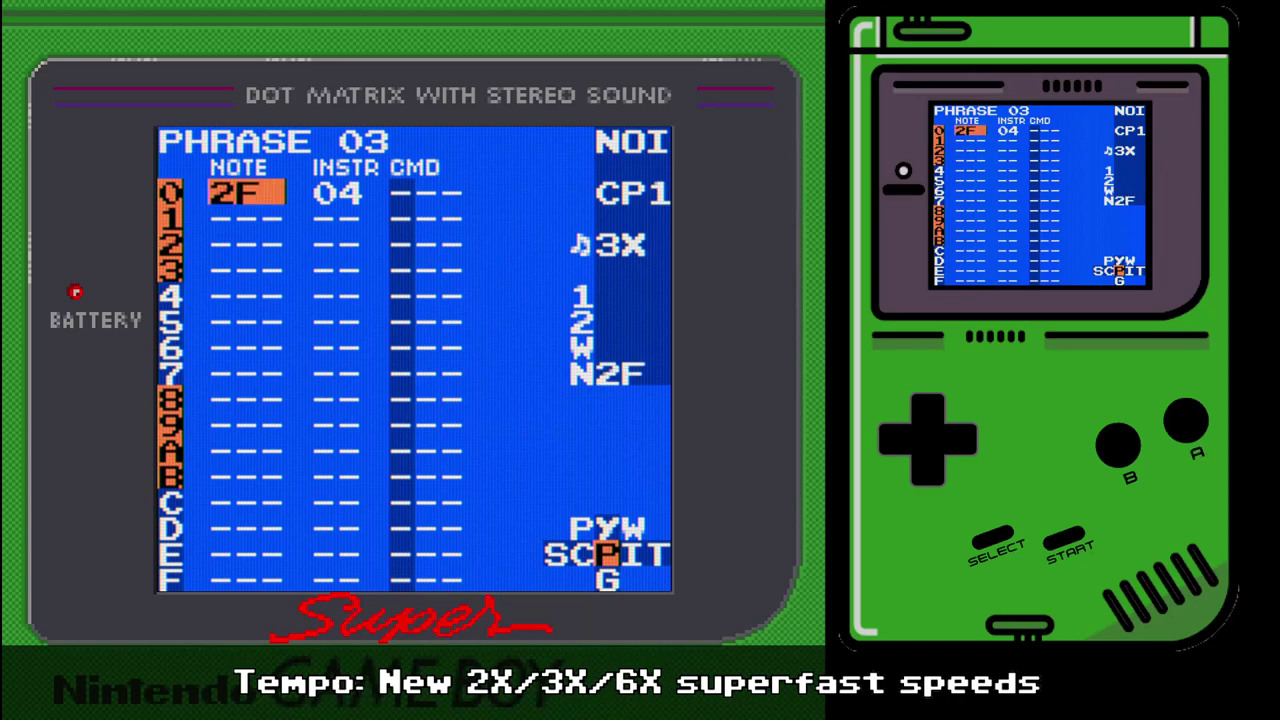
- Enter a C70 chord command in row 0 of phrase 03 and audition the note
key(shift+Right)
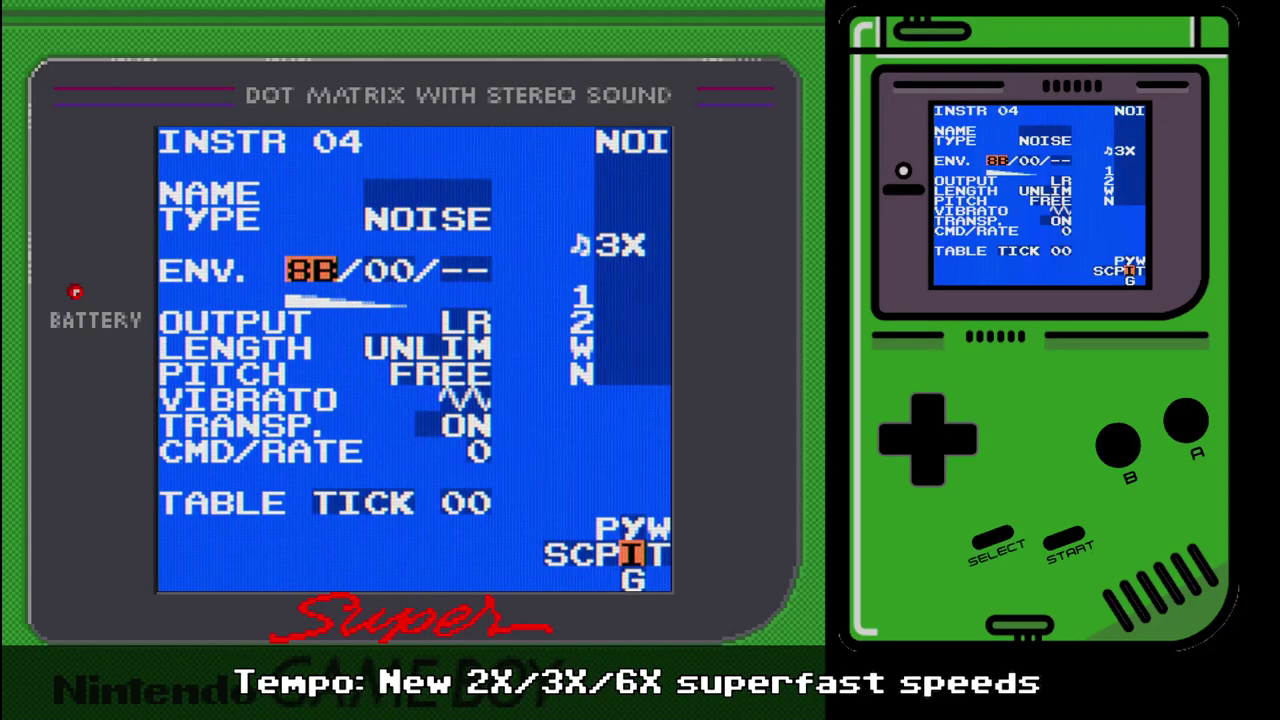
key(shift+Left)
key(Right)
key(Right)
key(s)
key(s+Left)
key(s+Left)
key(s+Left)
key(s+Left)
key(s+Left)
key(Right)
key(s+Up)
key(s+Up)
key(s+Up)
key(s+Up)
key(Up)
key(Up)
key(Up)
key(Left)
key(Left)
key(Left)
key(x)
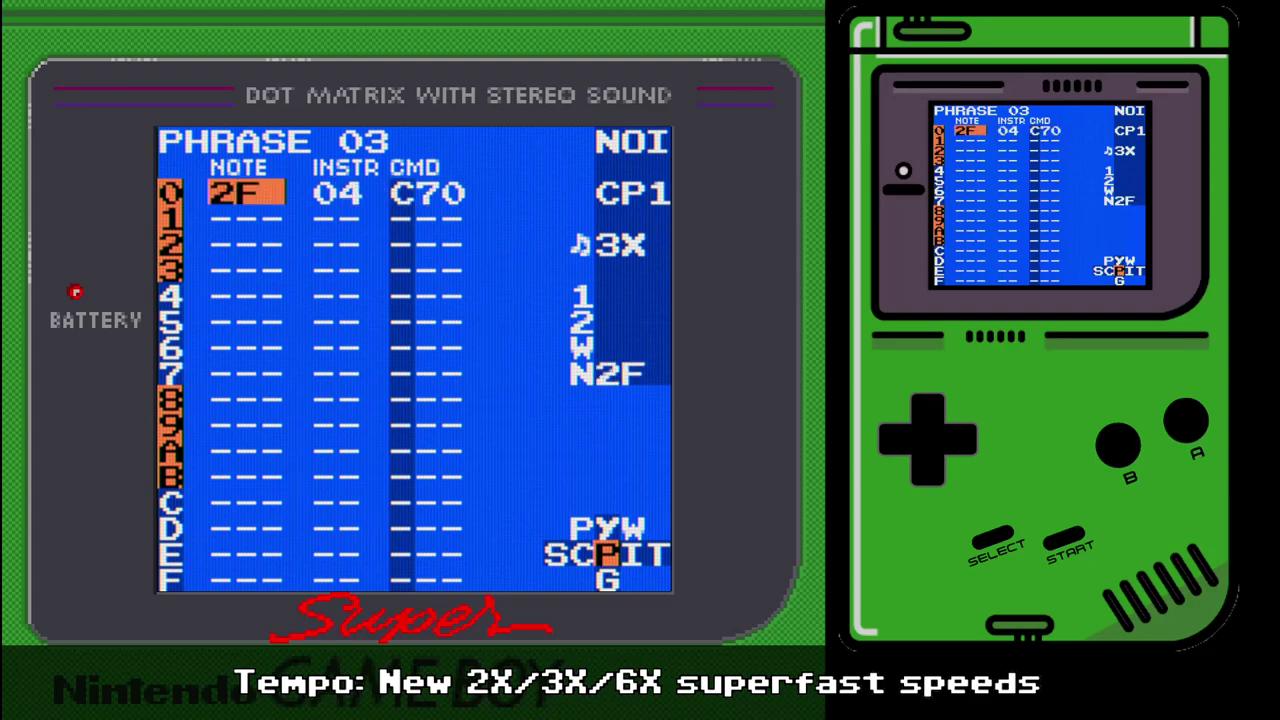
- Lower the first noise note of phrase 03 to C 2 while auditioning it
key(shift)
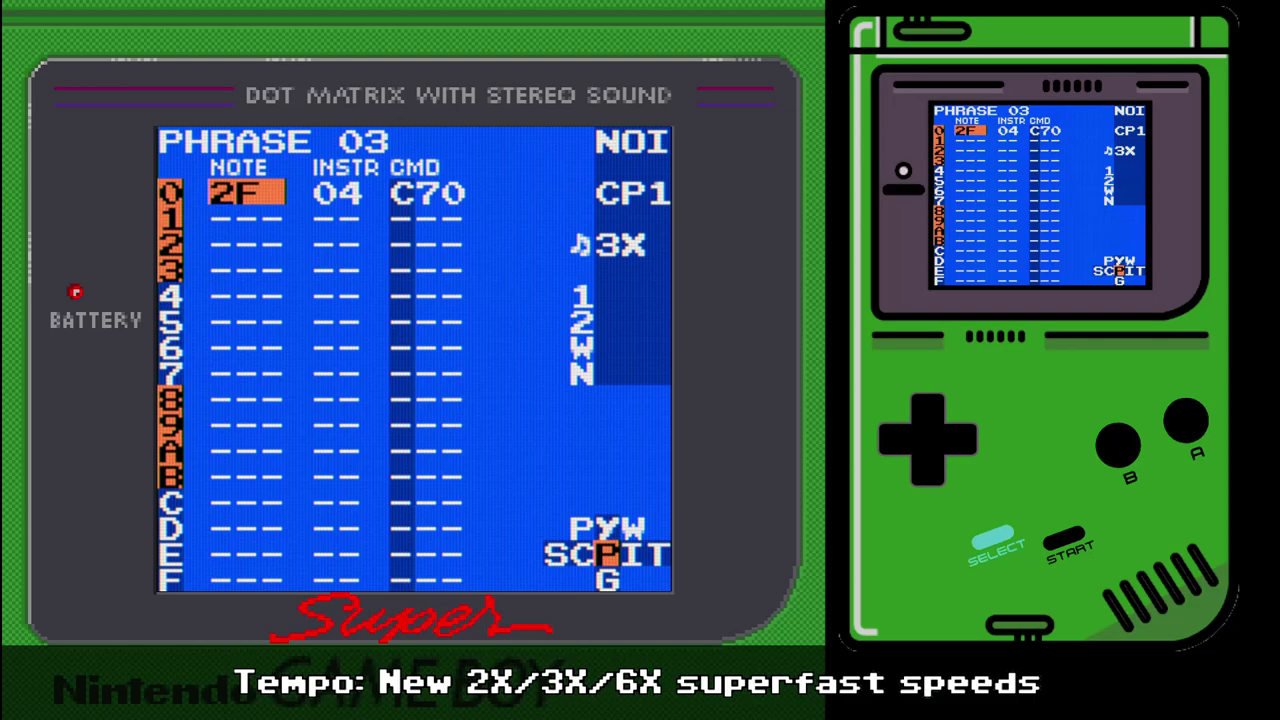
key(s+Down)
key(s+Down)
key(s+Down)
key(s+Down)
key(s+Down)
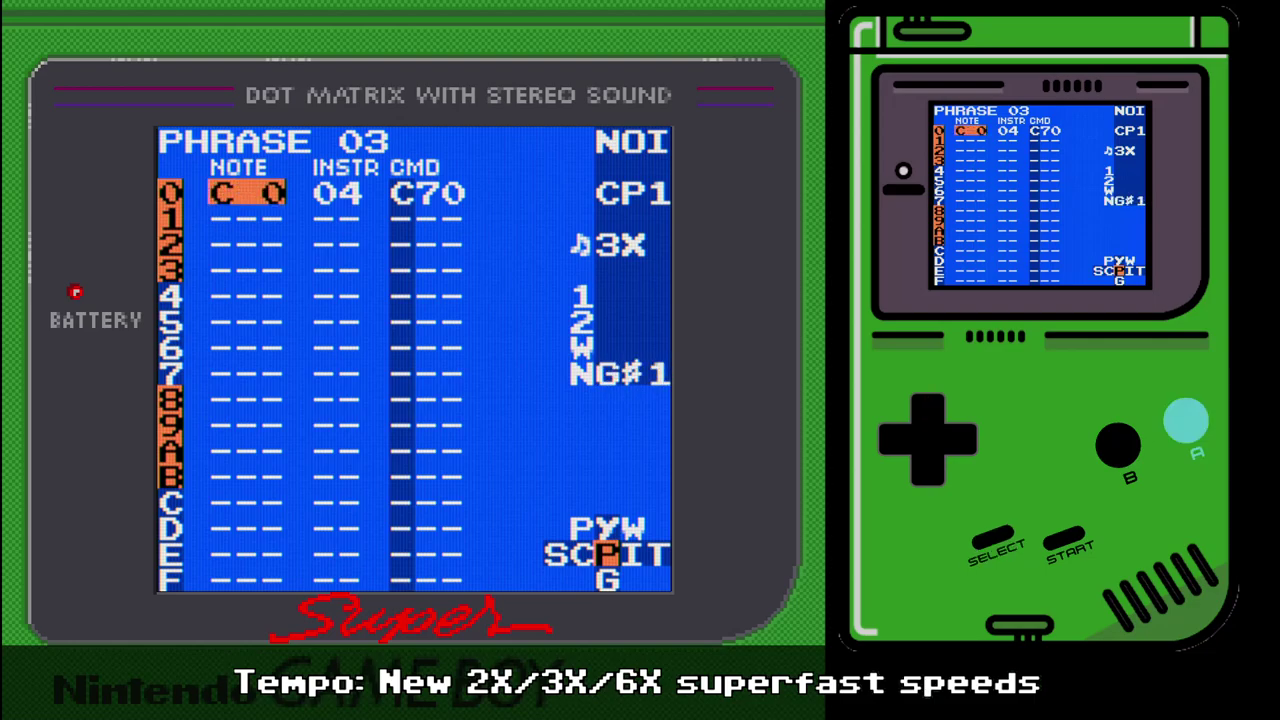
key(Down)
key(Down)
key(Down)
key(s+Down)
- Change the chord command in row 0 of phrase 03 to CA0 and play the phrase
key(Right)
key(Right)
key(Right)
key(s+Up)
key(s+Up)
key(s+Up)
key(Return)
key(Return)
key(Return)
key(Left)
key(Left)
key(Left)
- Raise the groove's tick values in rows 0 and 1 together to 20, and play phrase 03
key(shift+Down)
key(Down)
key(shift+a)
key(Up)
key(s+Right)
key(s+Right)
key(s+Right)
key(s+Right)
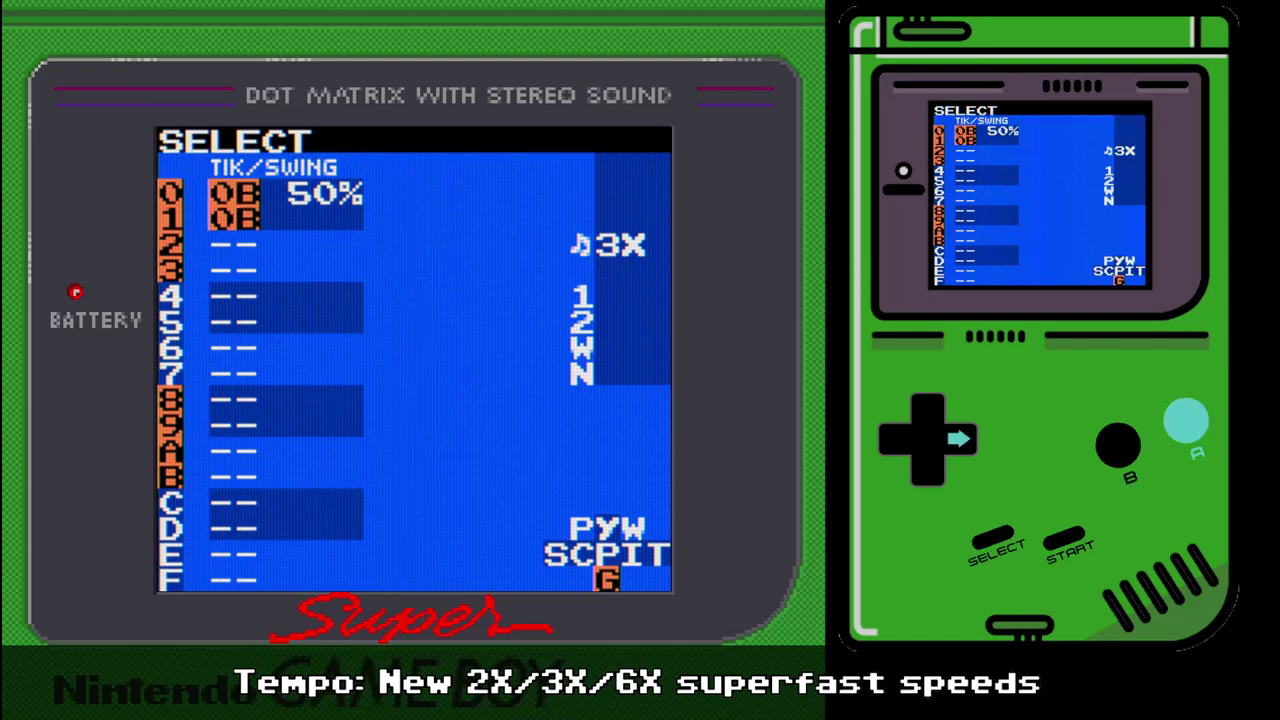
key(s+Right)
key(s+Right)
key(s+Right)
key(s+Right)
key(s+Right)
key(s+Right)
key(s+Right)
key(s+Right)
key(s+Right)
key(s+Right)
key(s+Right)
key(s+Right)
key(s+Right)
key(s+Right)
key(s+Right)
key(s+Right)
key(s+Right)
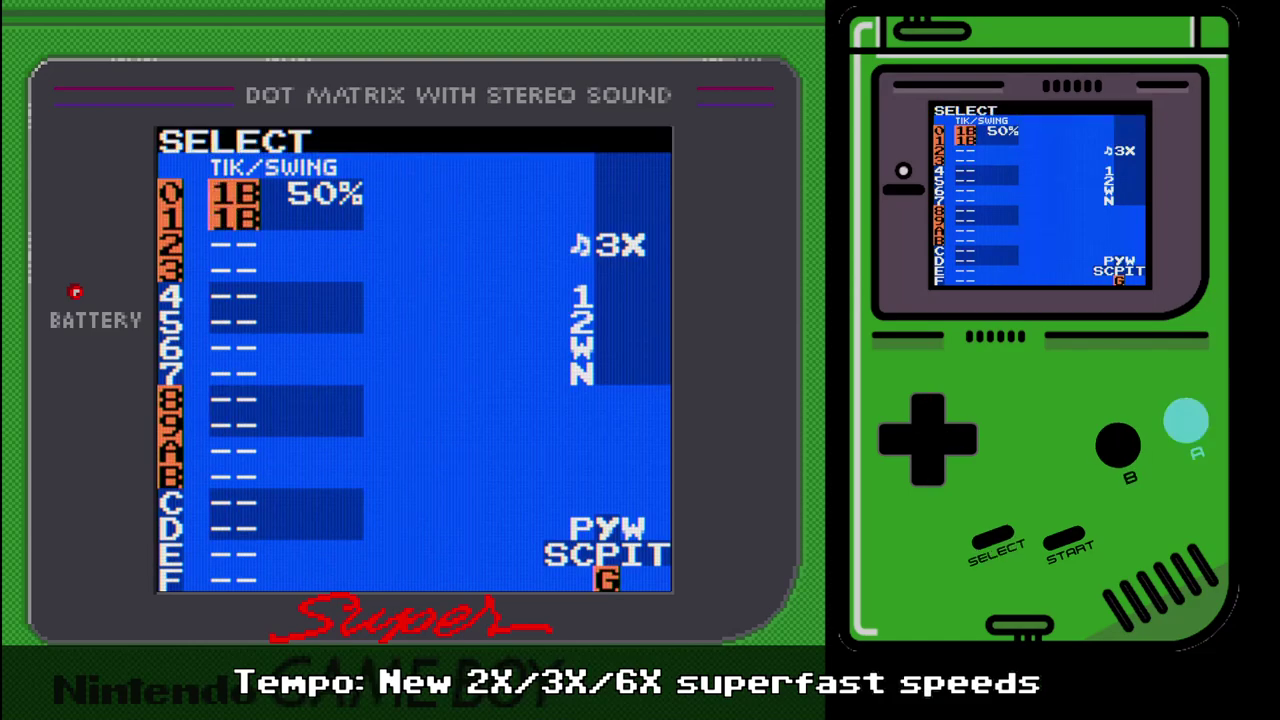
key(x+Right)
key(x+Right)
key(x+Right)
key(x+Right)
key(x+Right)
key(z)
key(BackSpace)
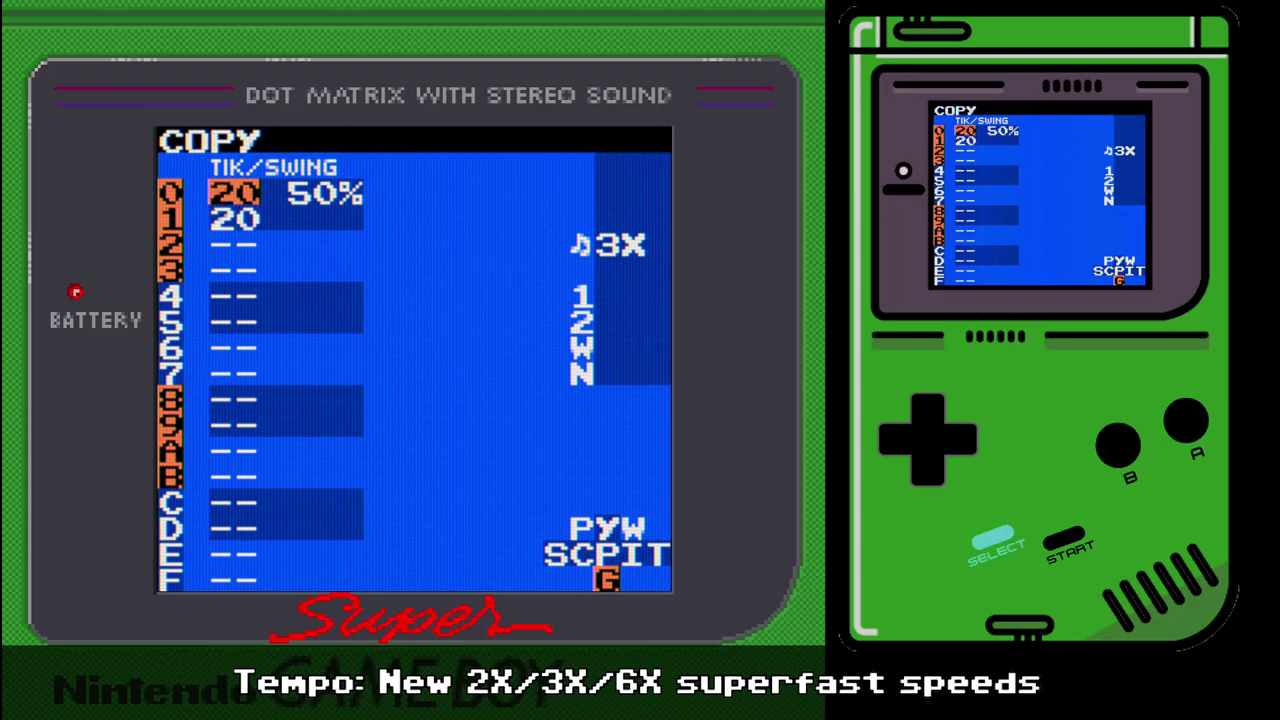
key(BackSpace+Up)
key(Return)
key(Return)
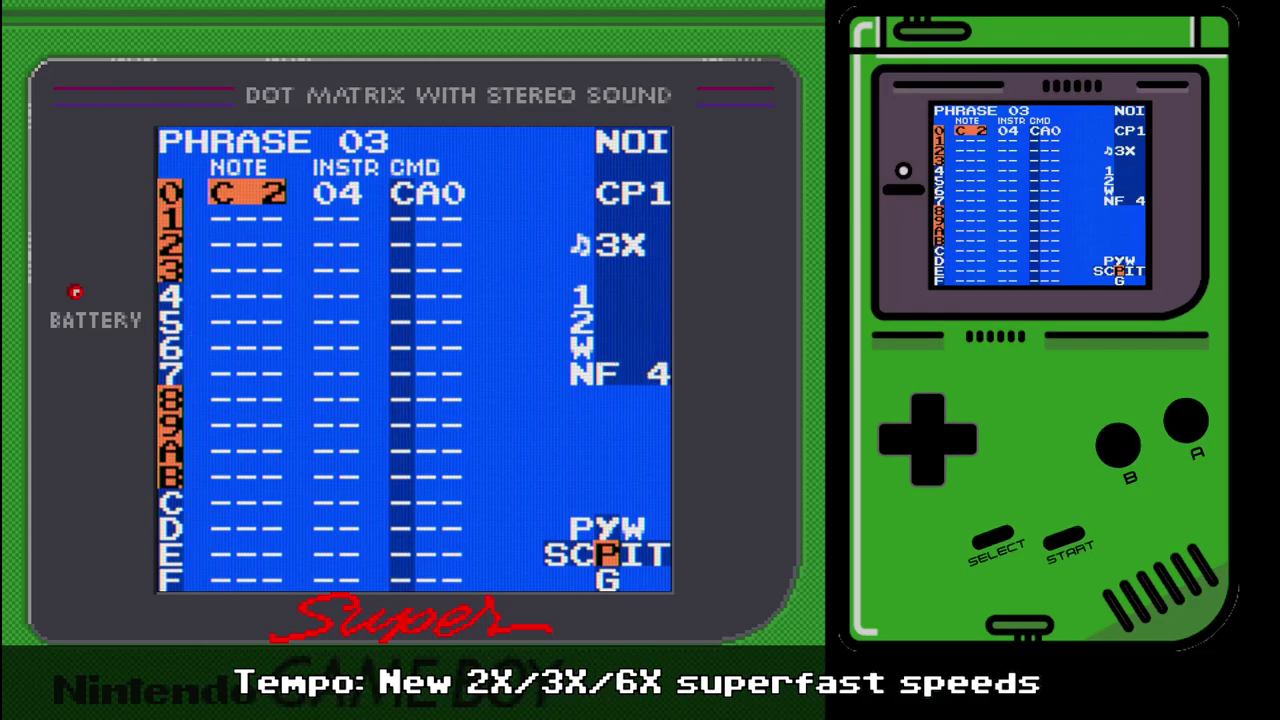
- Set the project tempo to 6X and play phrase 03
key(BackSpace+Left)
key(BackSpace+Left)
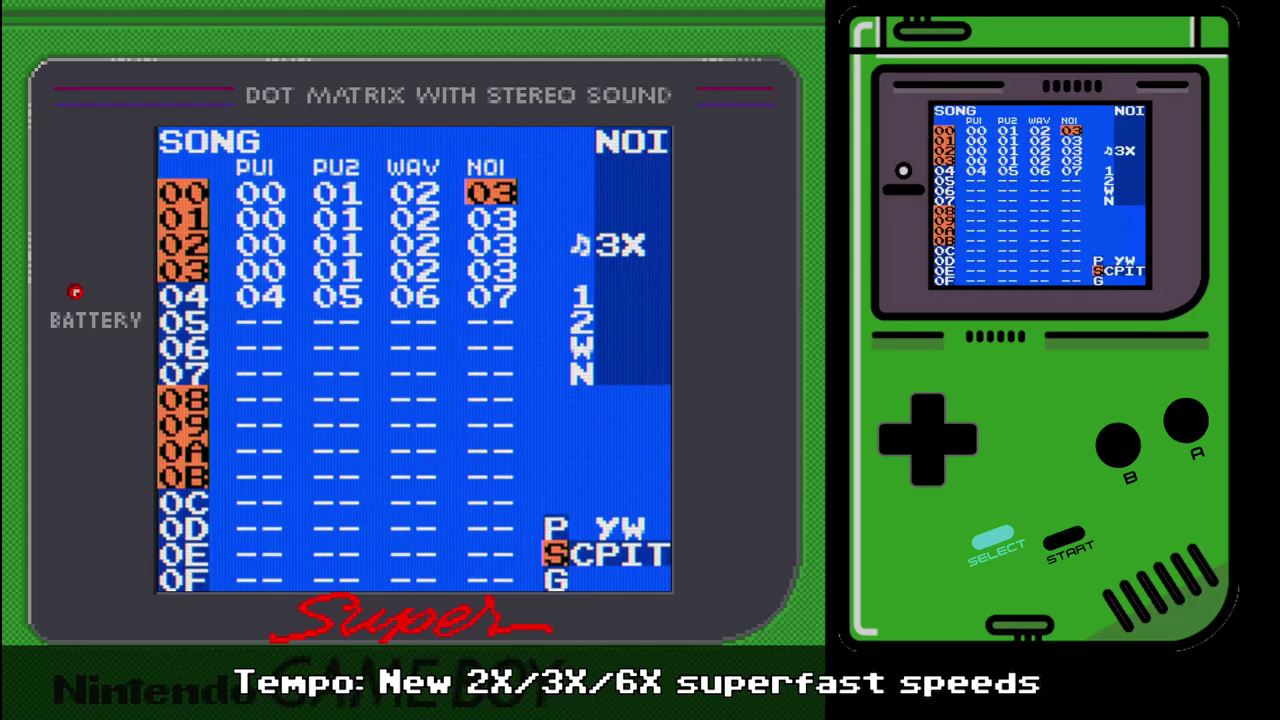
key(BackSpace+Up)
key(x+Right)
key(BackSpace+Down)
key(BackSpace+Right)
key(BackSpace+Right)
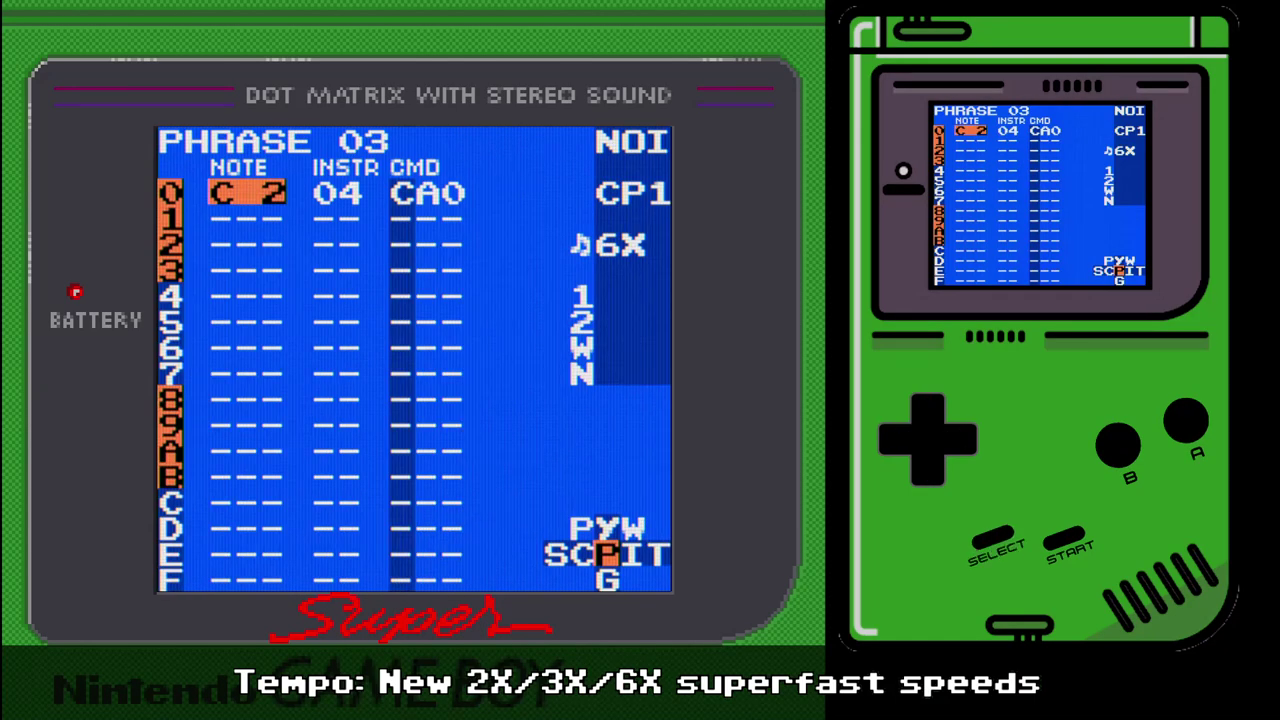
key(Return)
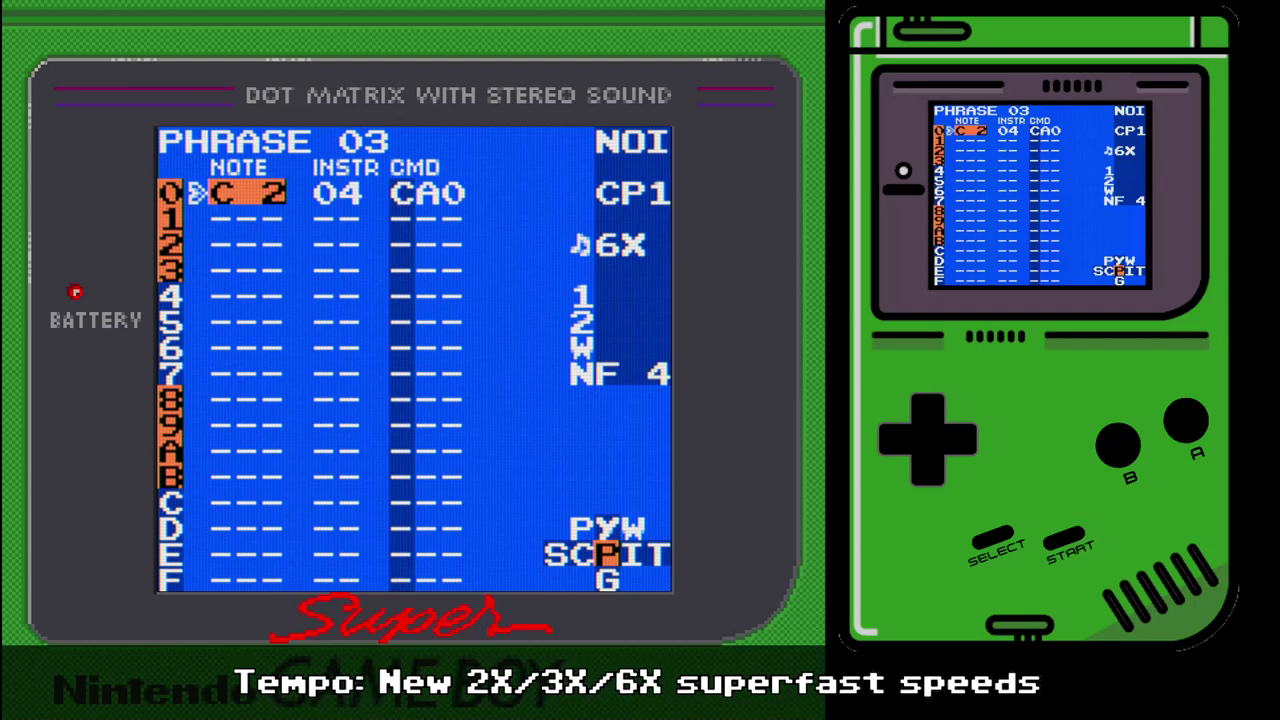
key(Return)
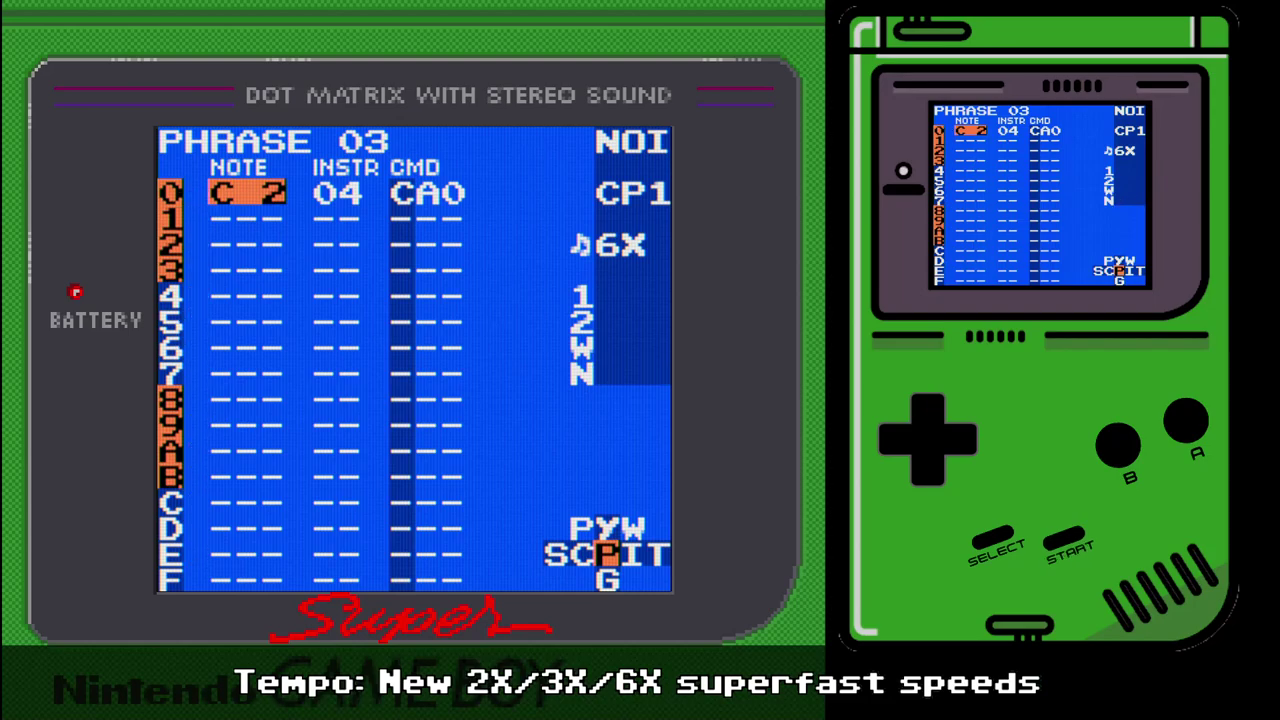
- Move the outputs-off O command and the hop command in table 00 down one row, and play phrase 03
key(BackSpace+Left)
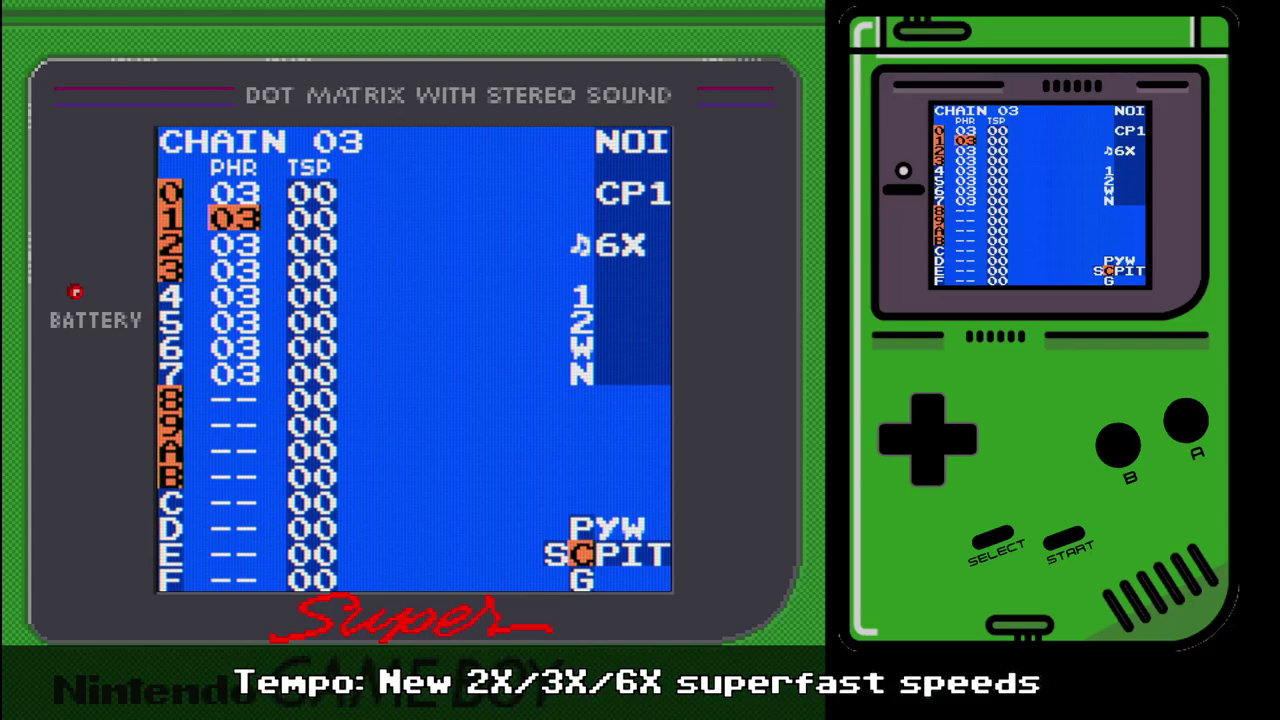
key(shift+Right)
key(shift+Right)
key(Down)
key(Down)
key(Down)
key(Down)
key(Down)
key(Down)
key(Down)
key(shift+Right)
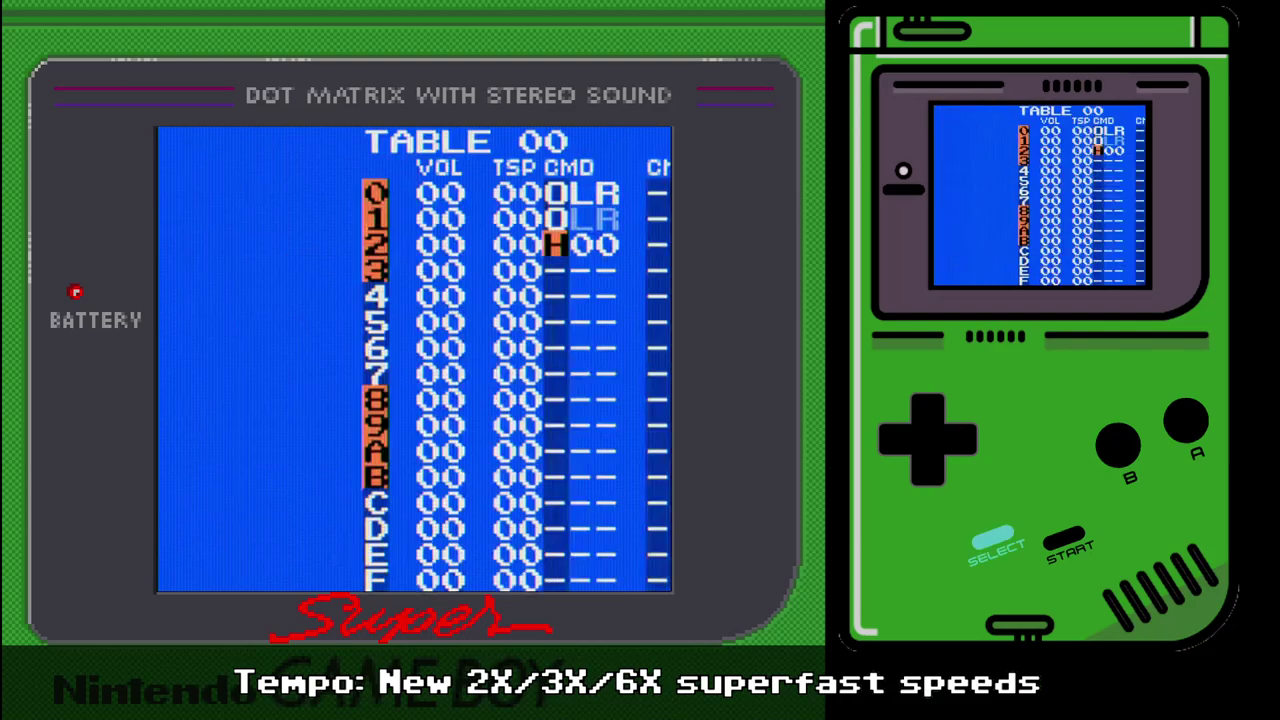
key(a+s)
key(Up)
key(a+s)
key(Down)
key(s)
key(Down)
key(s)
key(s+Left)
key(s+Left)
key(s+Left)
key(s+Left)
key(shift+Left)
key(shift+Left)
key(Return)
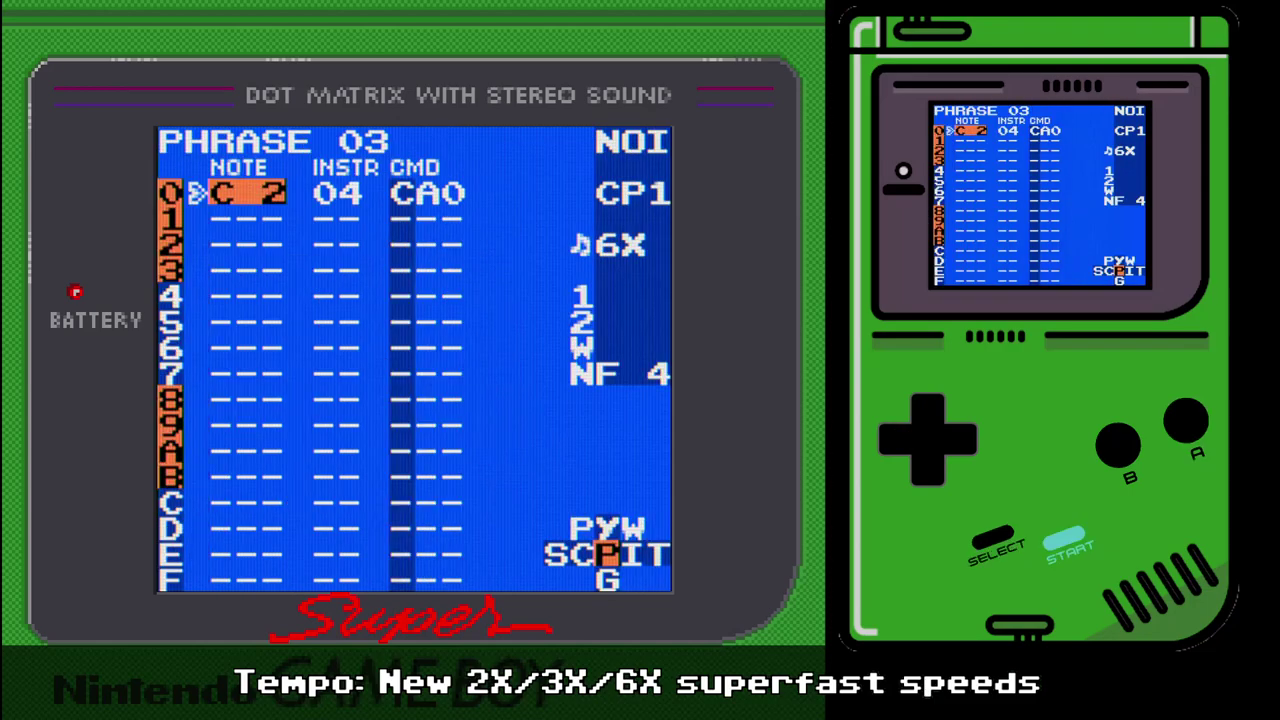
key(Return)
- Move the H00 hop command in table 00 one row further down and play phrase 03 again
key(shift+Right)
key(shift+Right)
key(a+s)
key(Down)
key(s)
key(shift+Left)
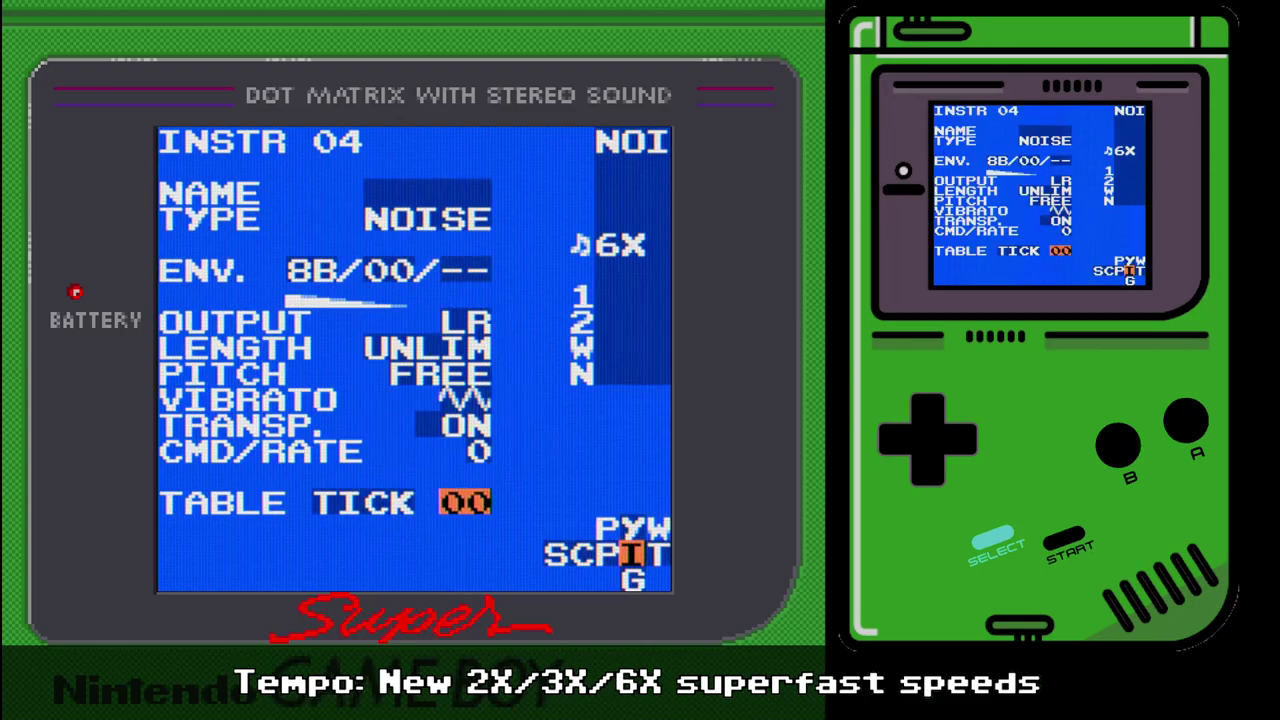
key(shift+Left)
key(Return)
key(Return)
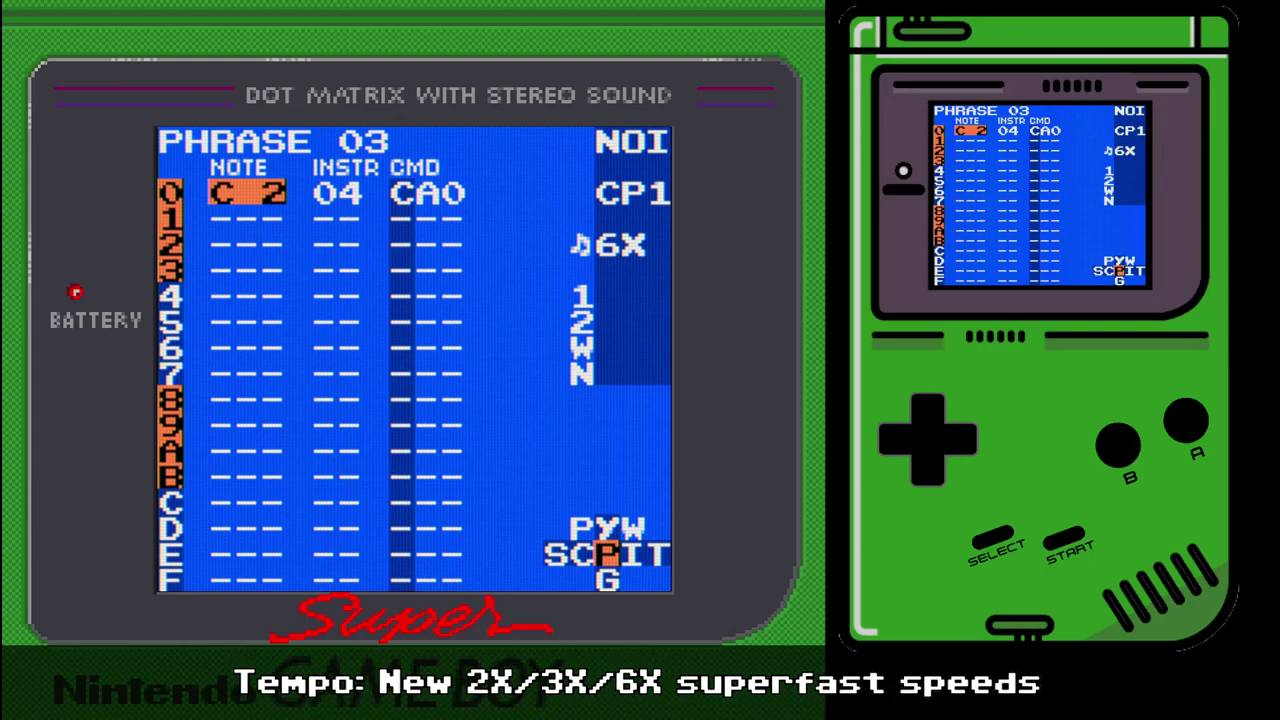
- Lower the project tempo to 295 and return to the song screen
key(shift+Up)
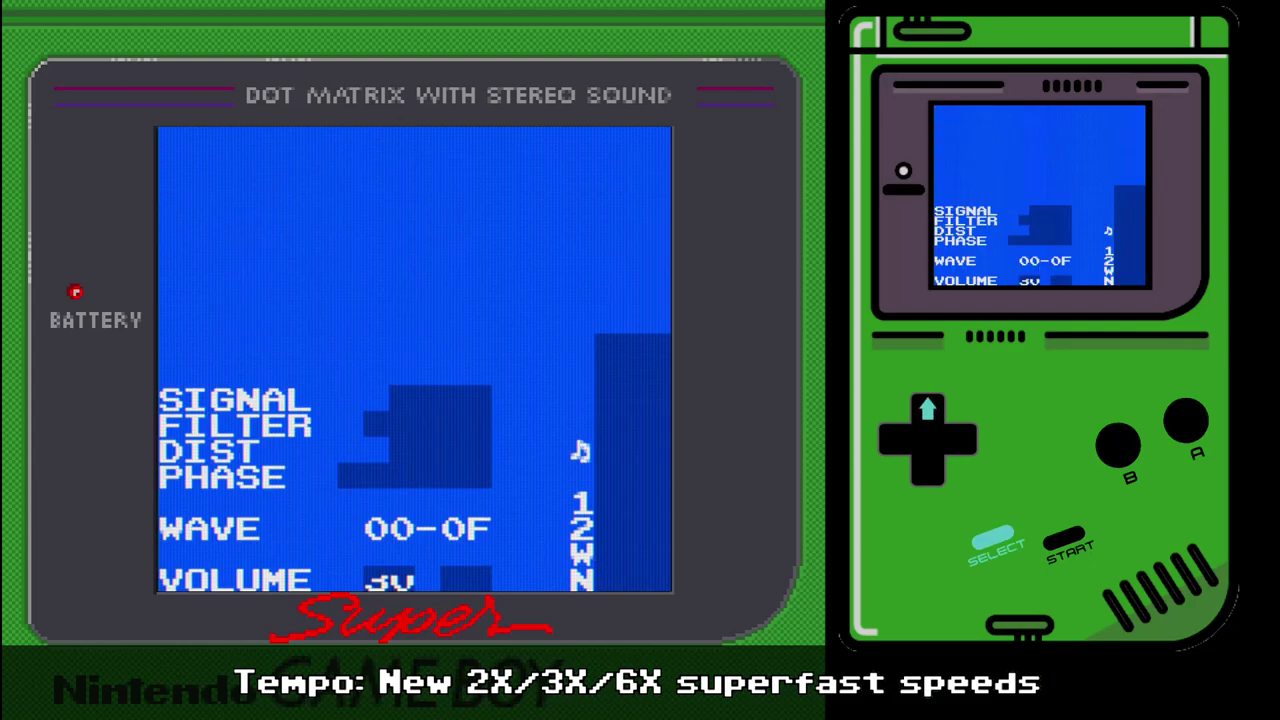
key(shift+Left)
key(s)
key(Left)
key(Left)
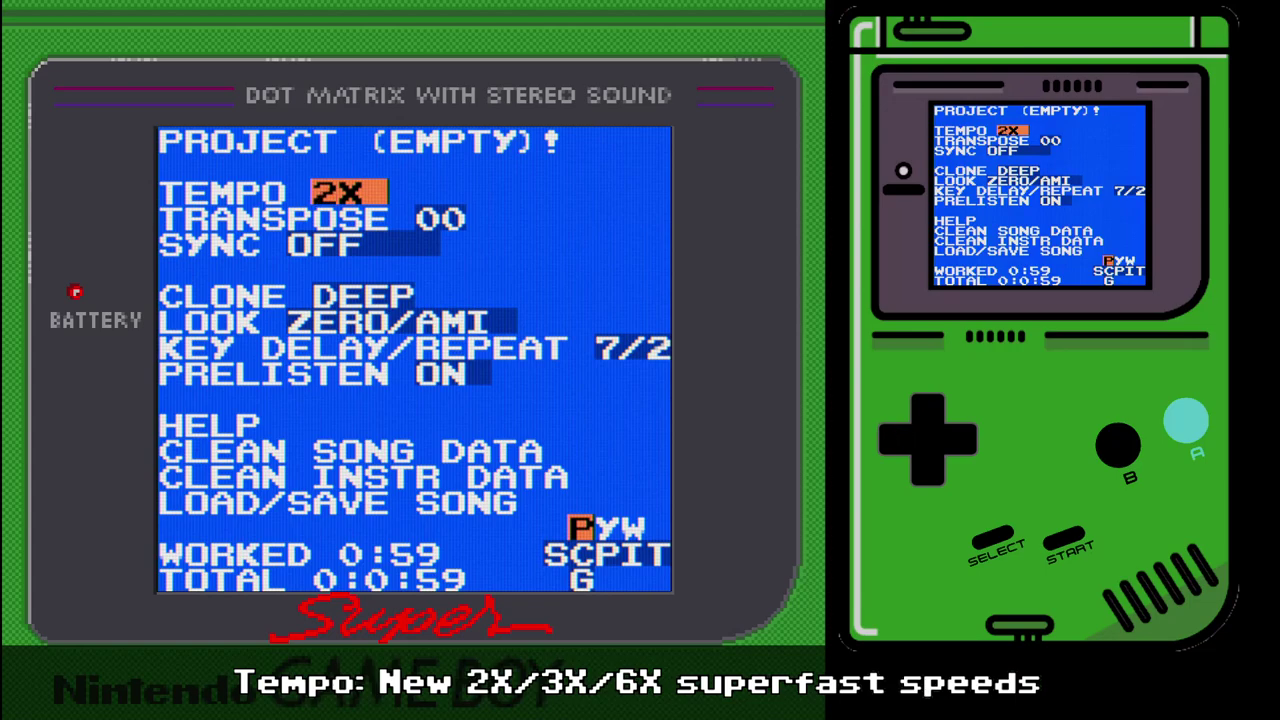
key(shift+Down)
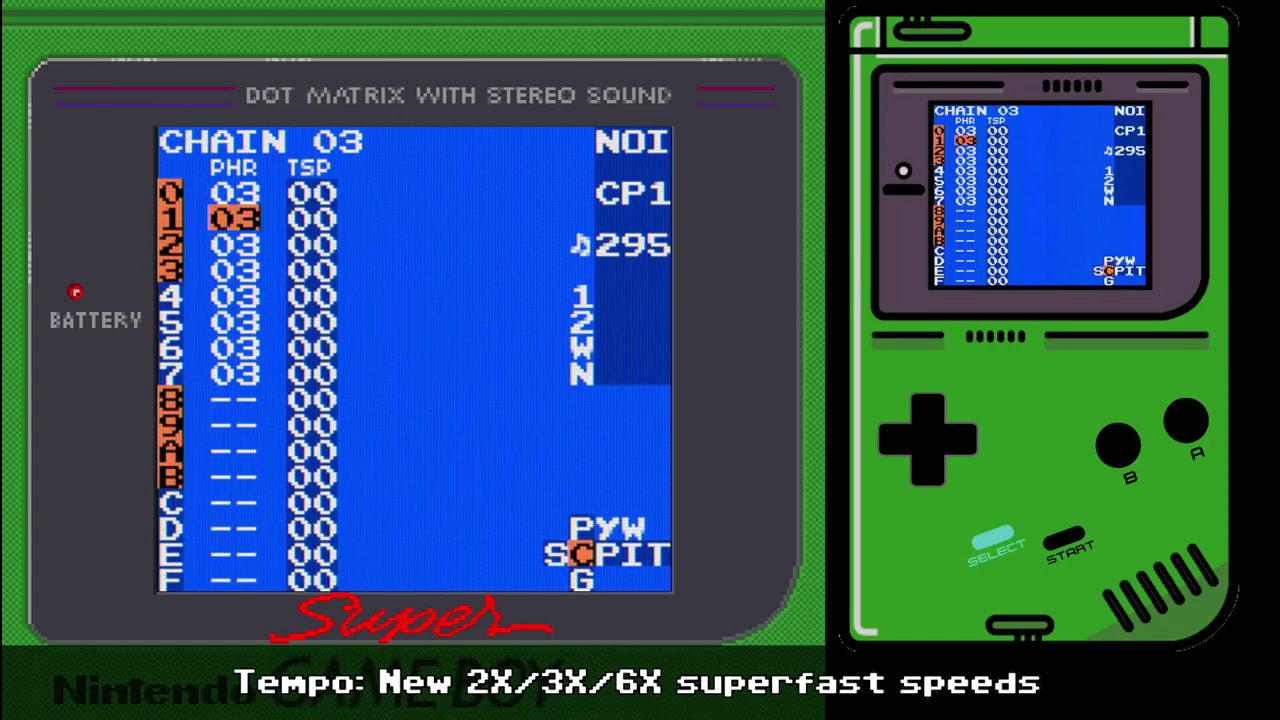
key(shift+Left)
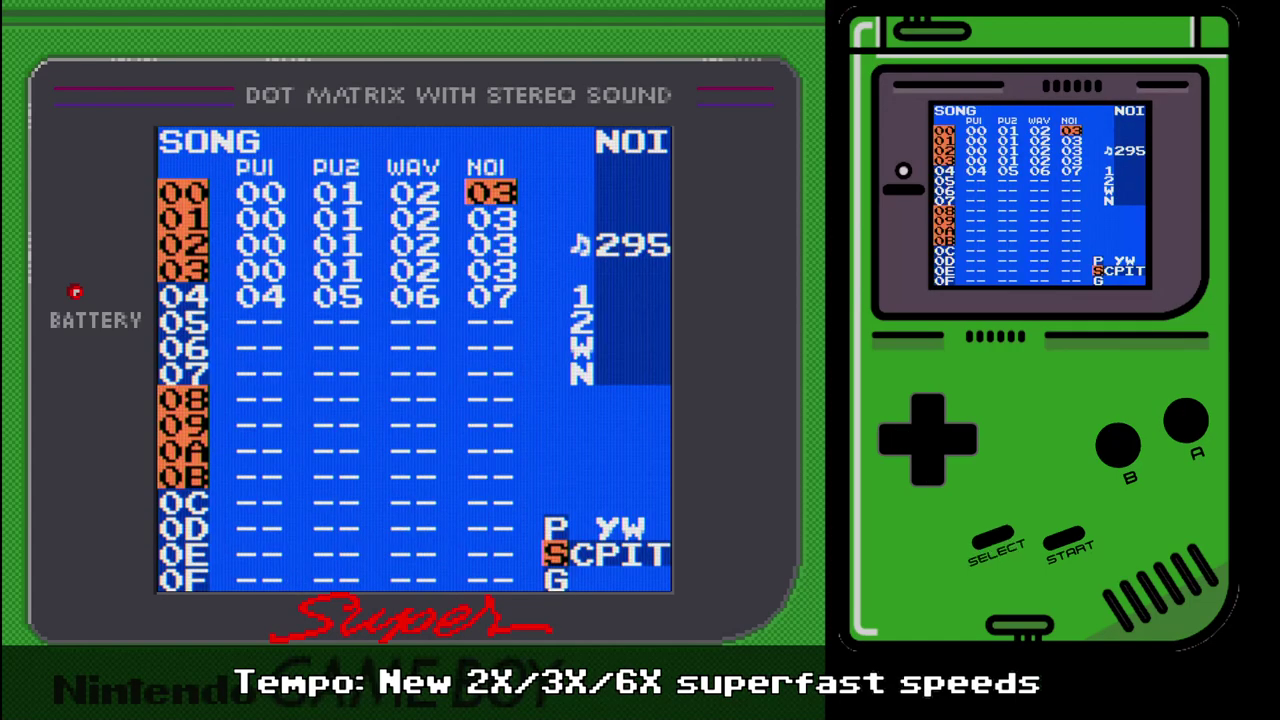